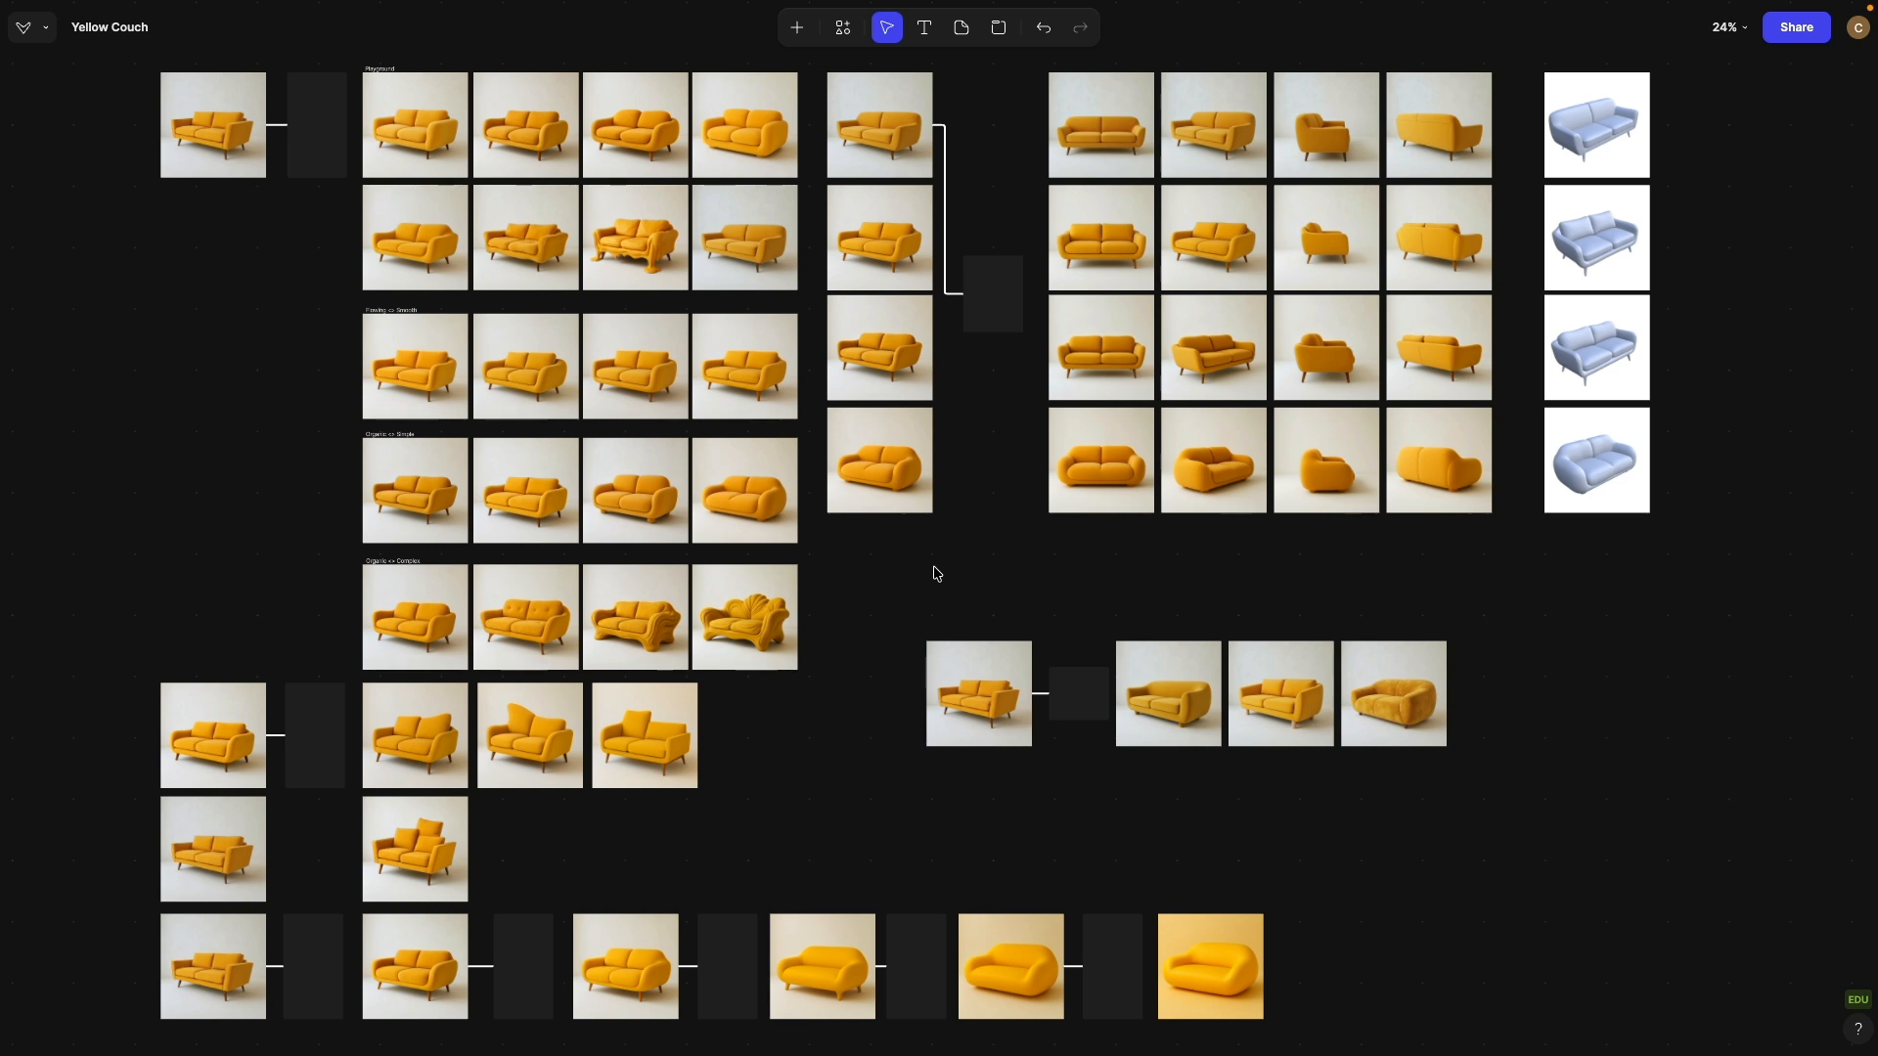
click(187, 142)
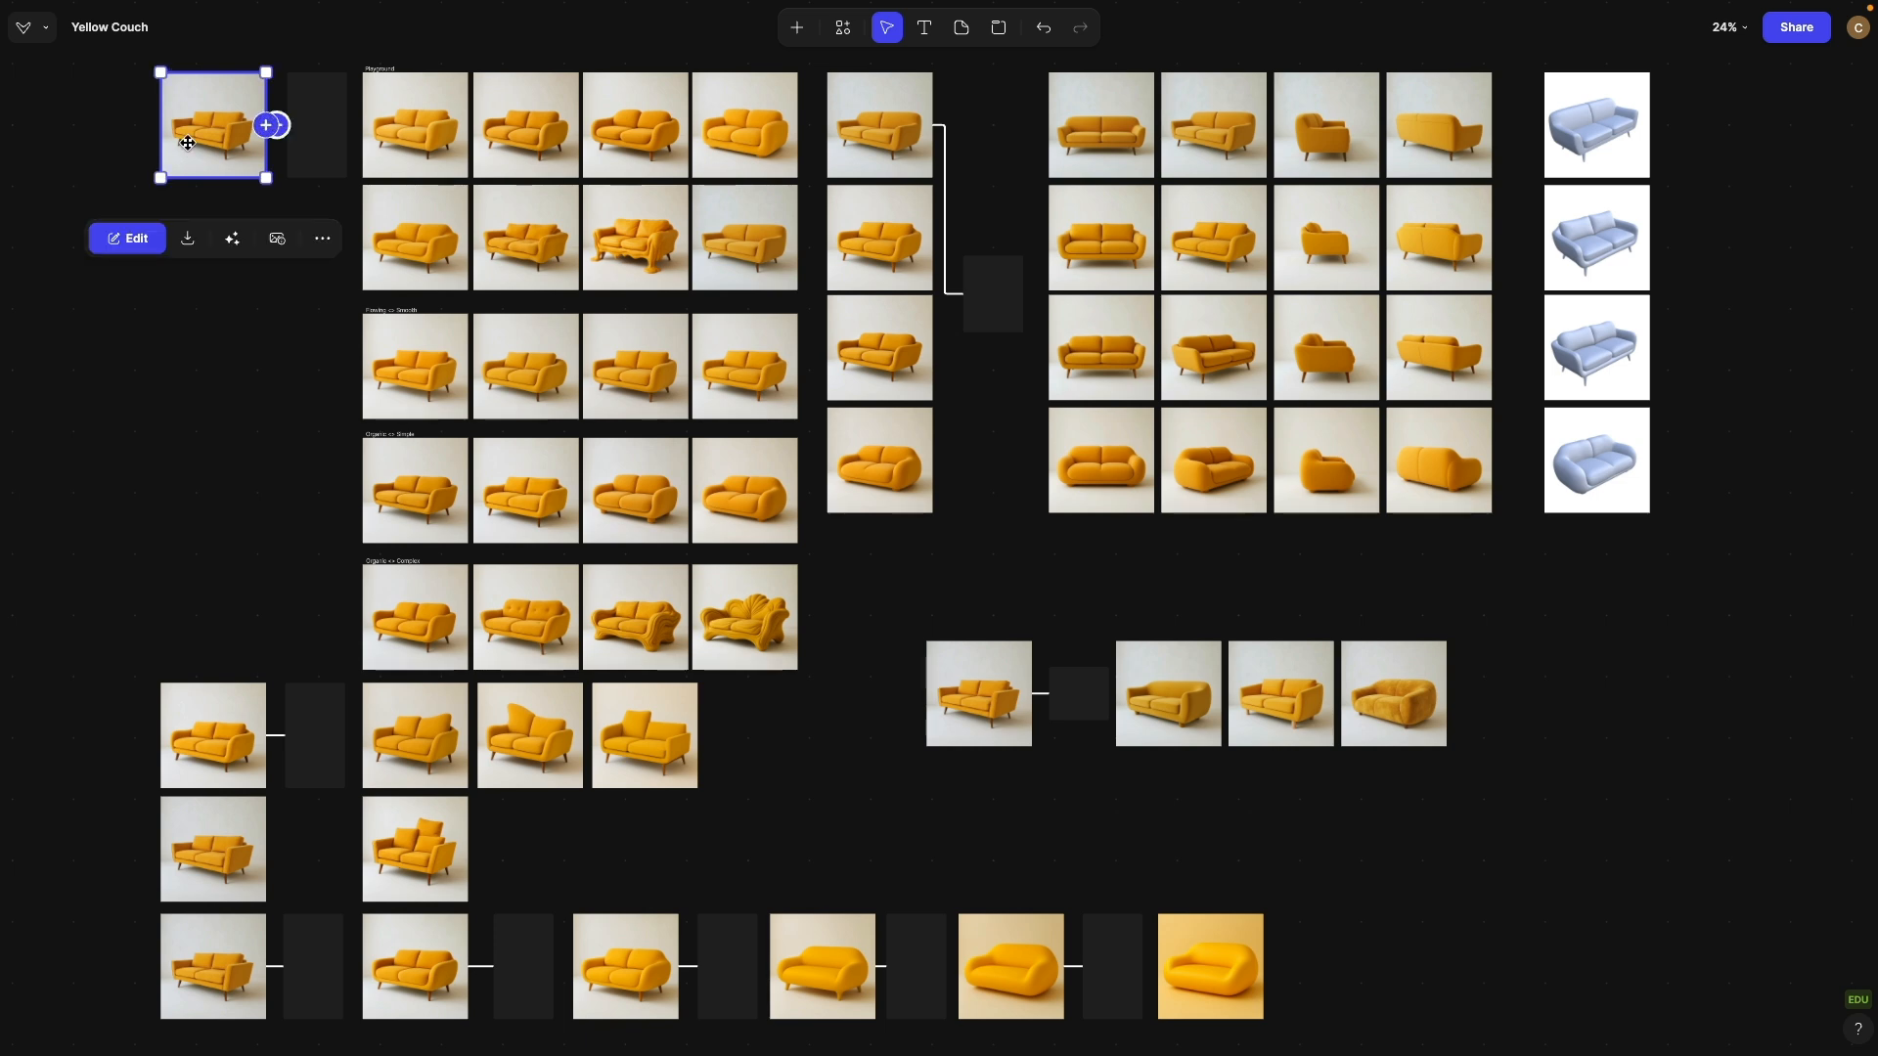
click(797, 29)
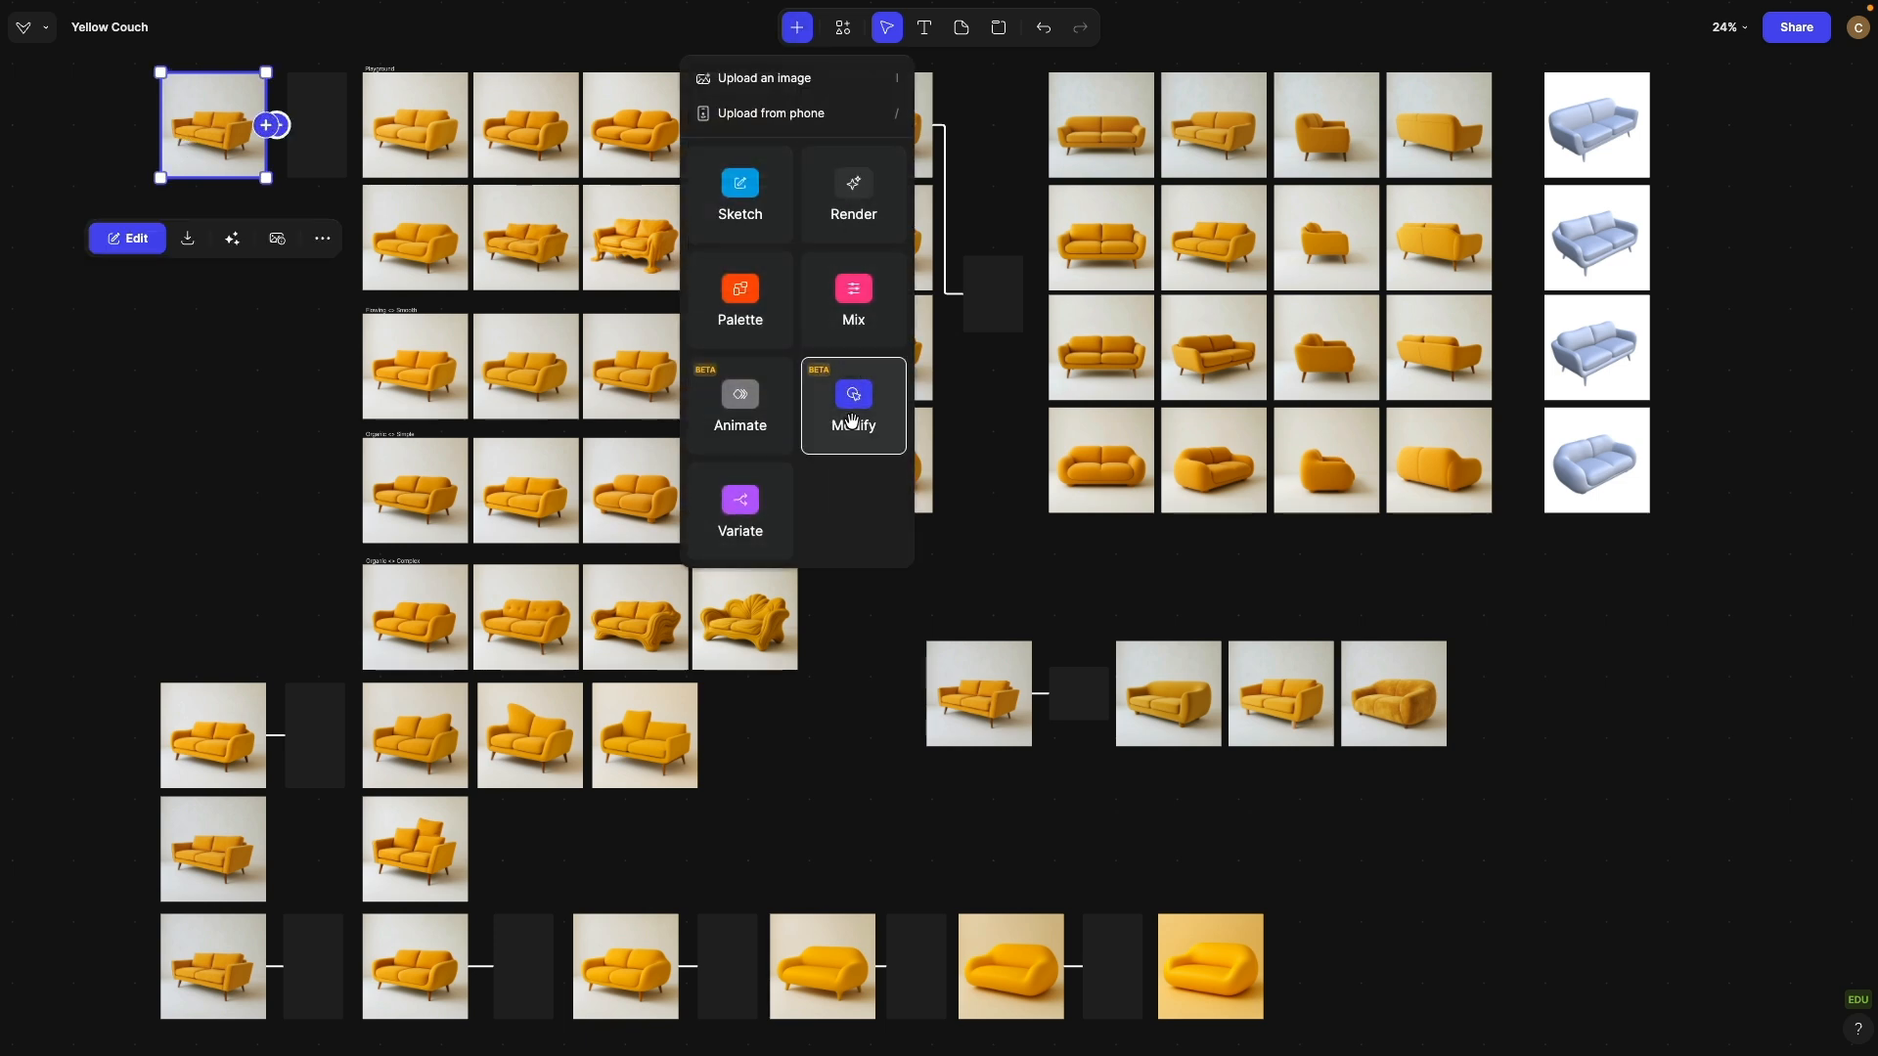
click(344, 361)
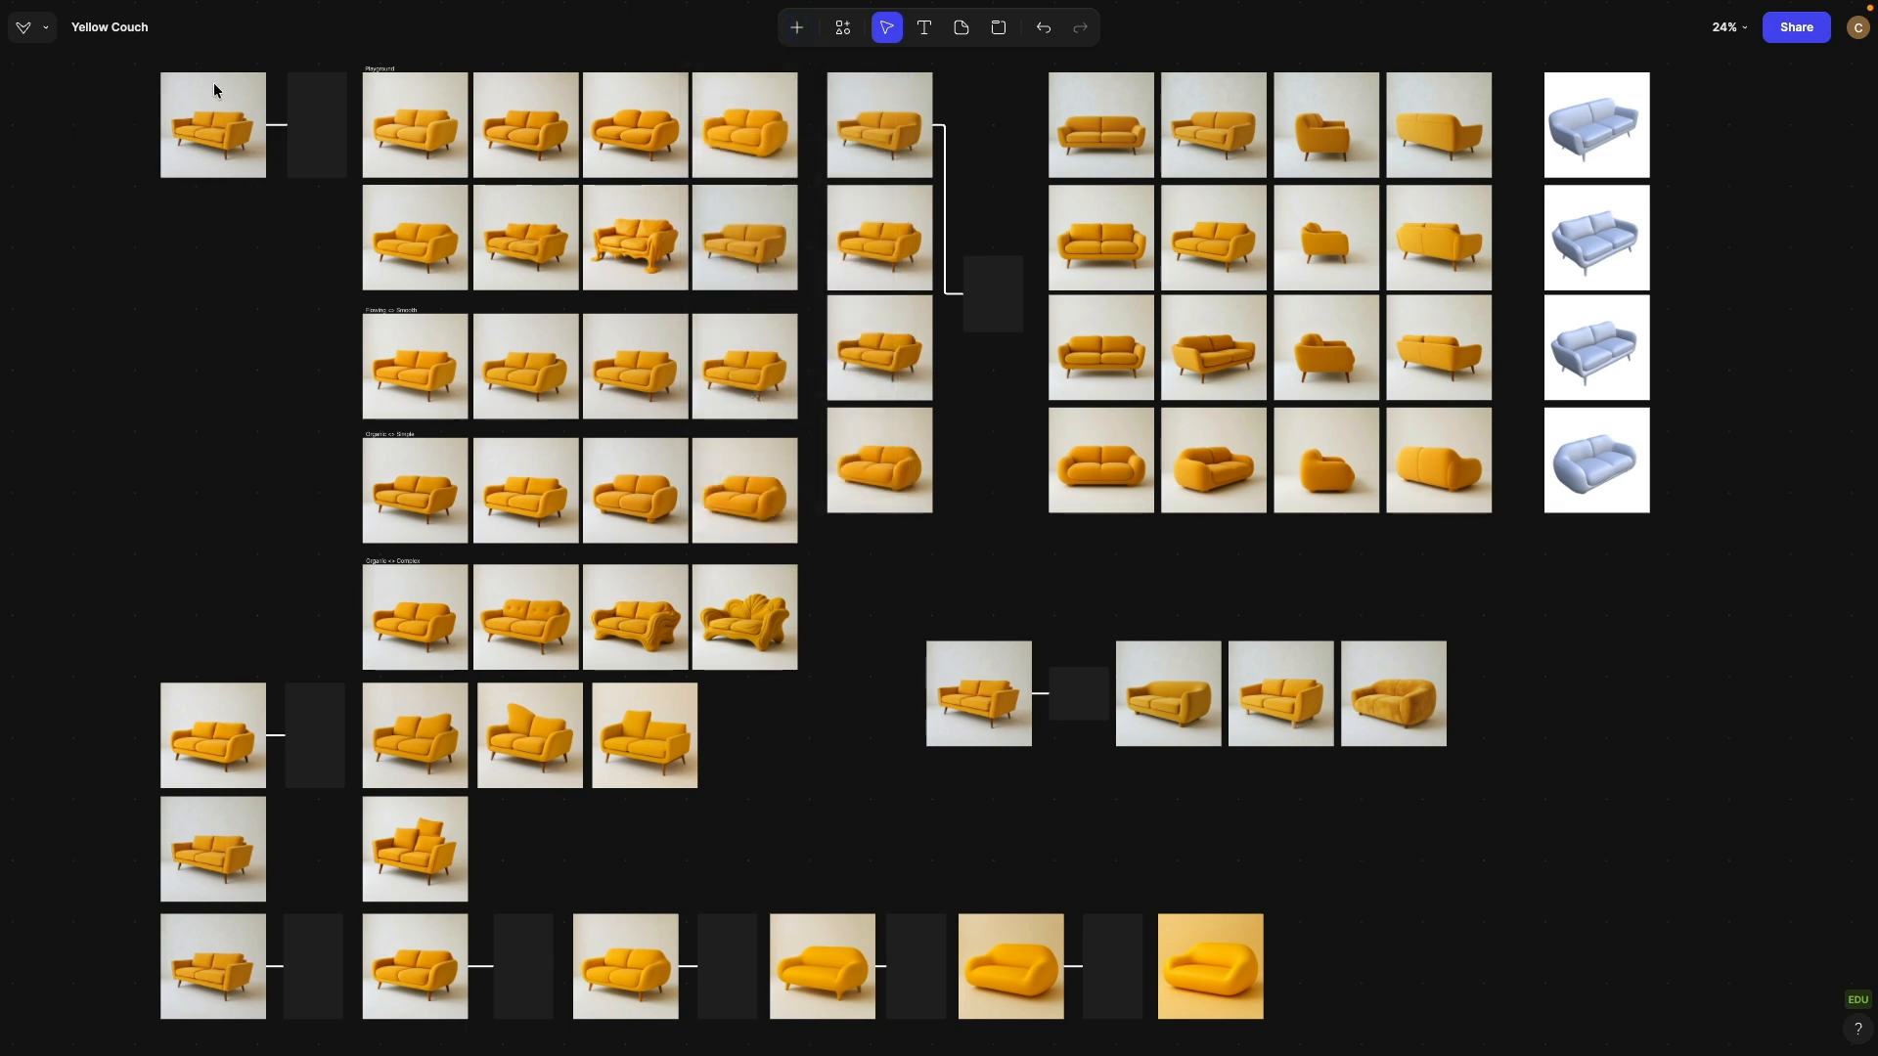
drag(298, 44, 1563, 1018)
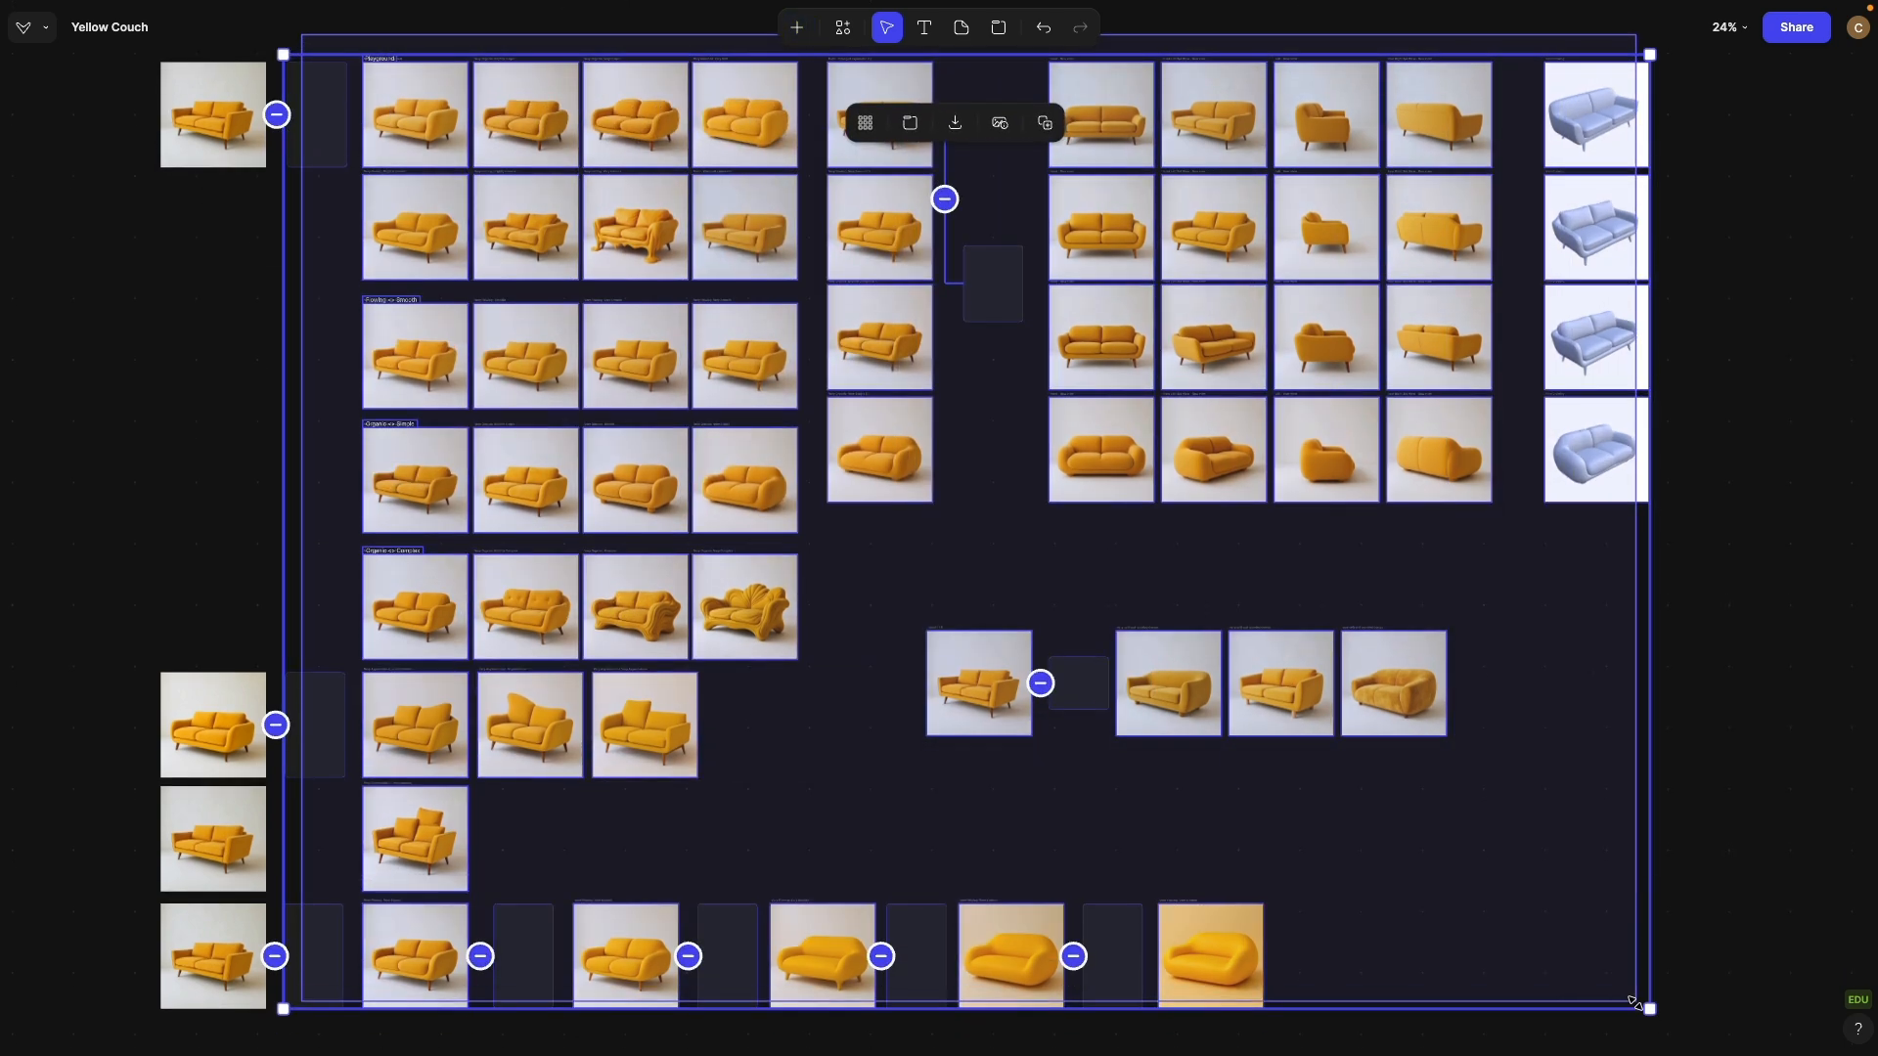
click(1552, 743)
Step: Set the Edge Quality form variation of the source couch to its extreme Soft and Rounded corner
scroll(322, 108, up, 10)
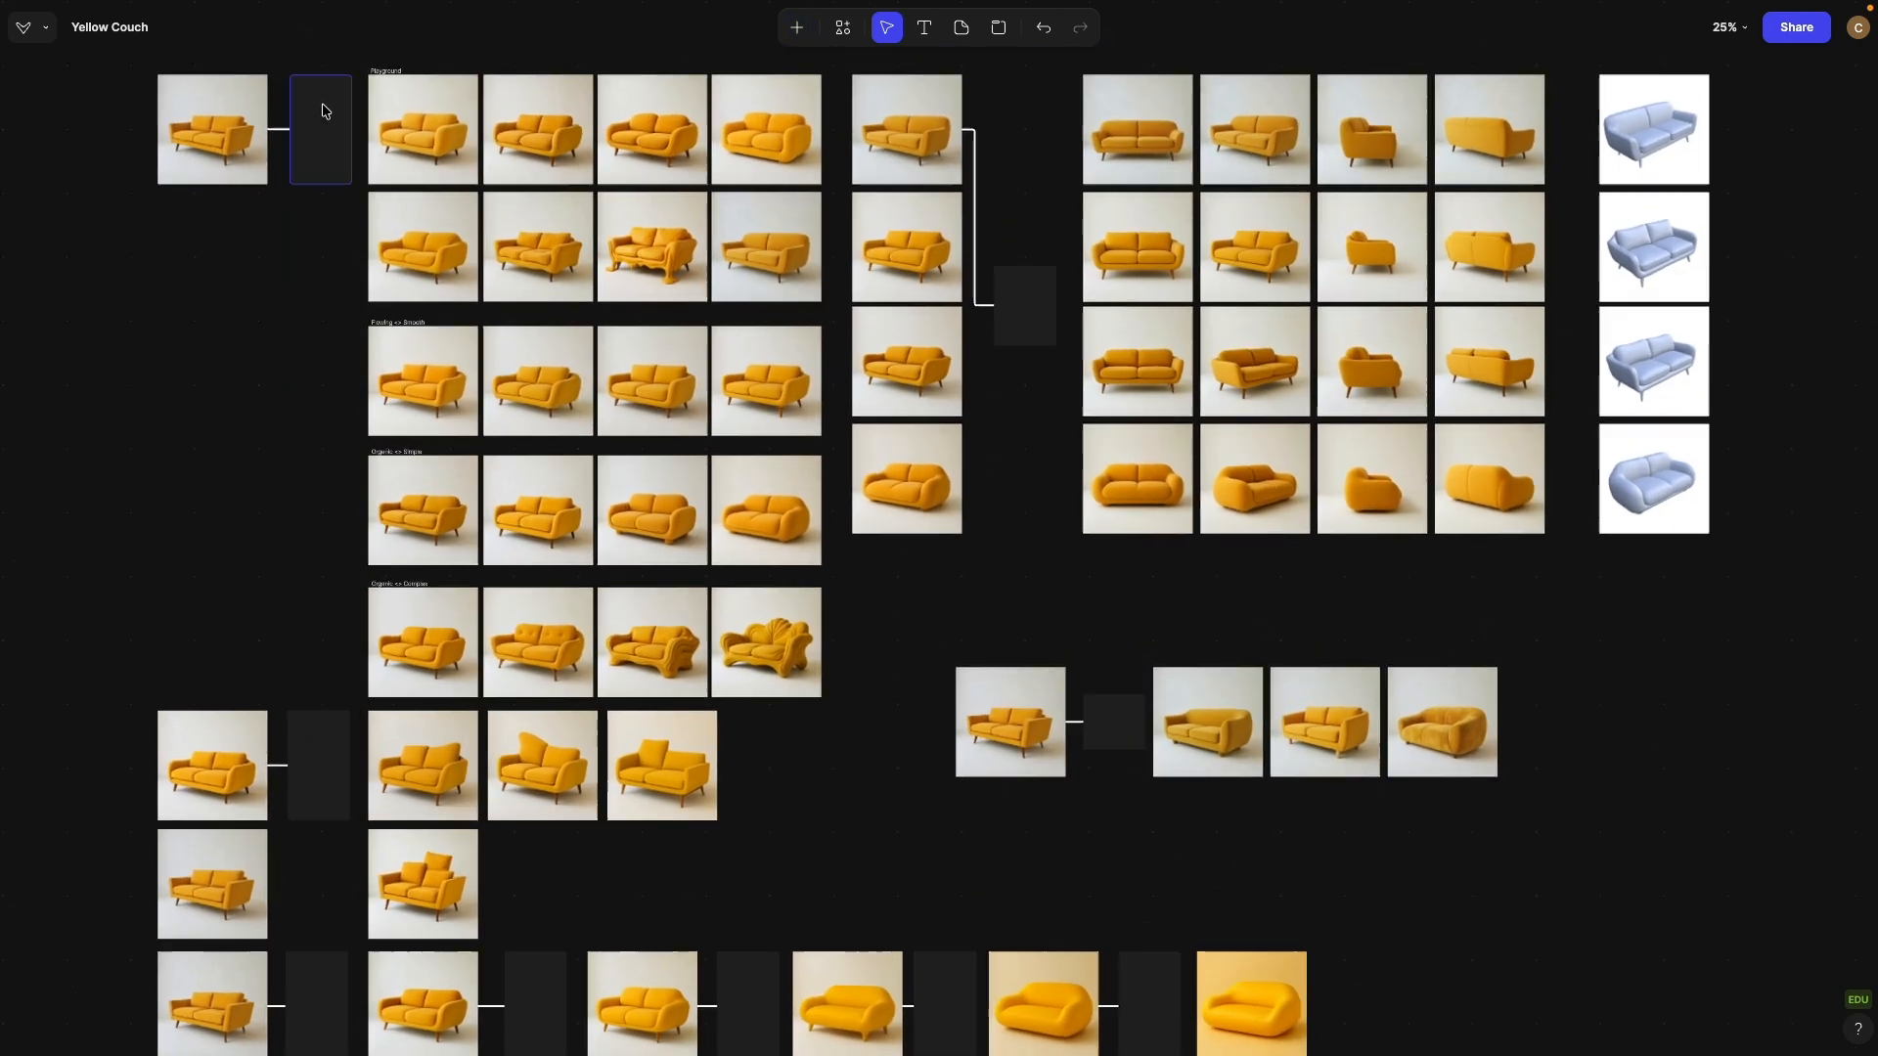
scroll(319, 113, up, 5)
scroll(587, 235, up, 3)
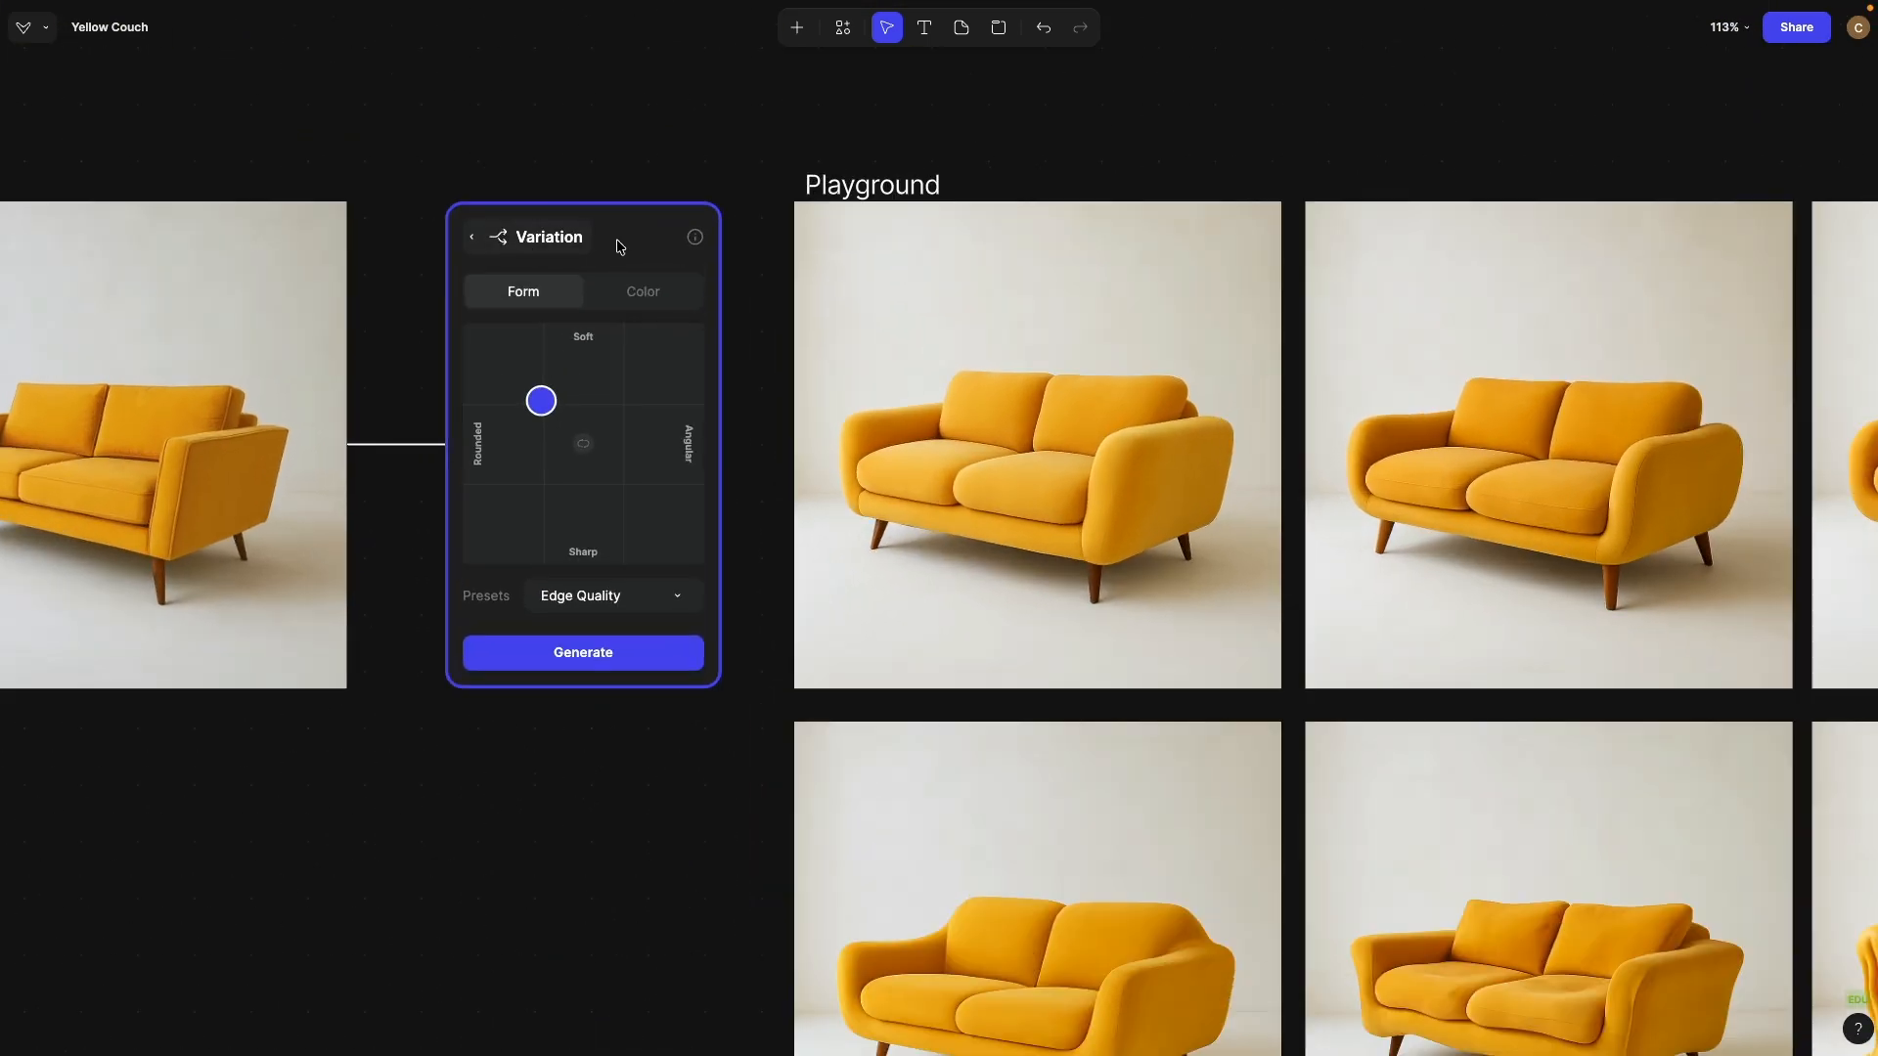
drag(541, 401, 509, 367)
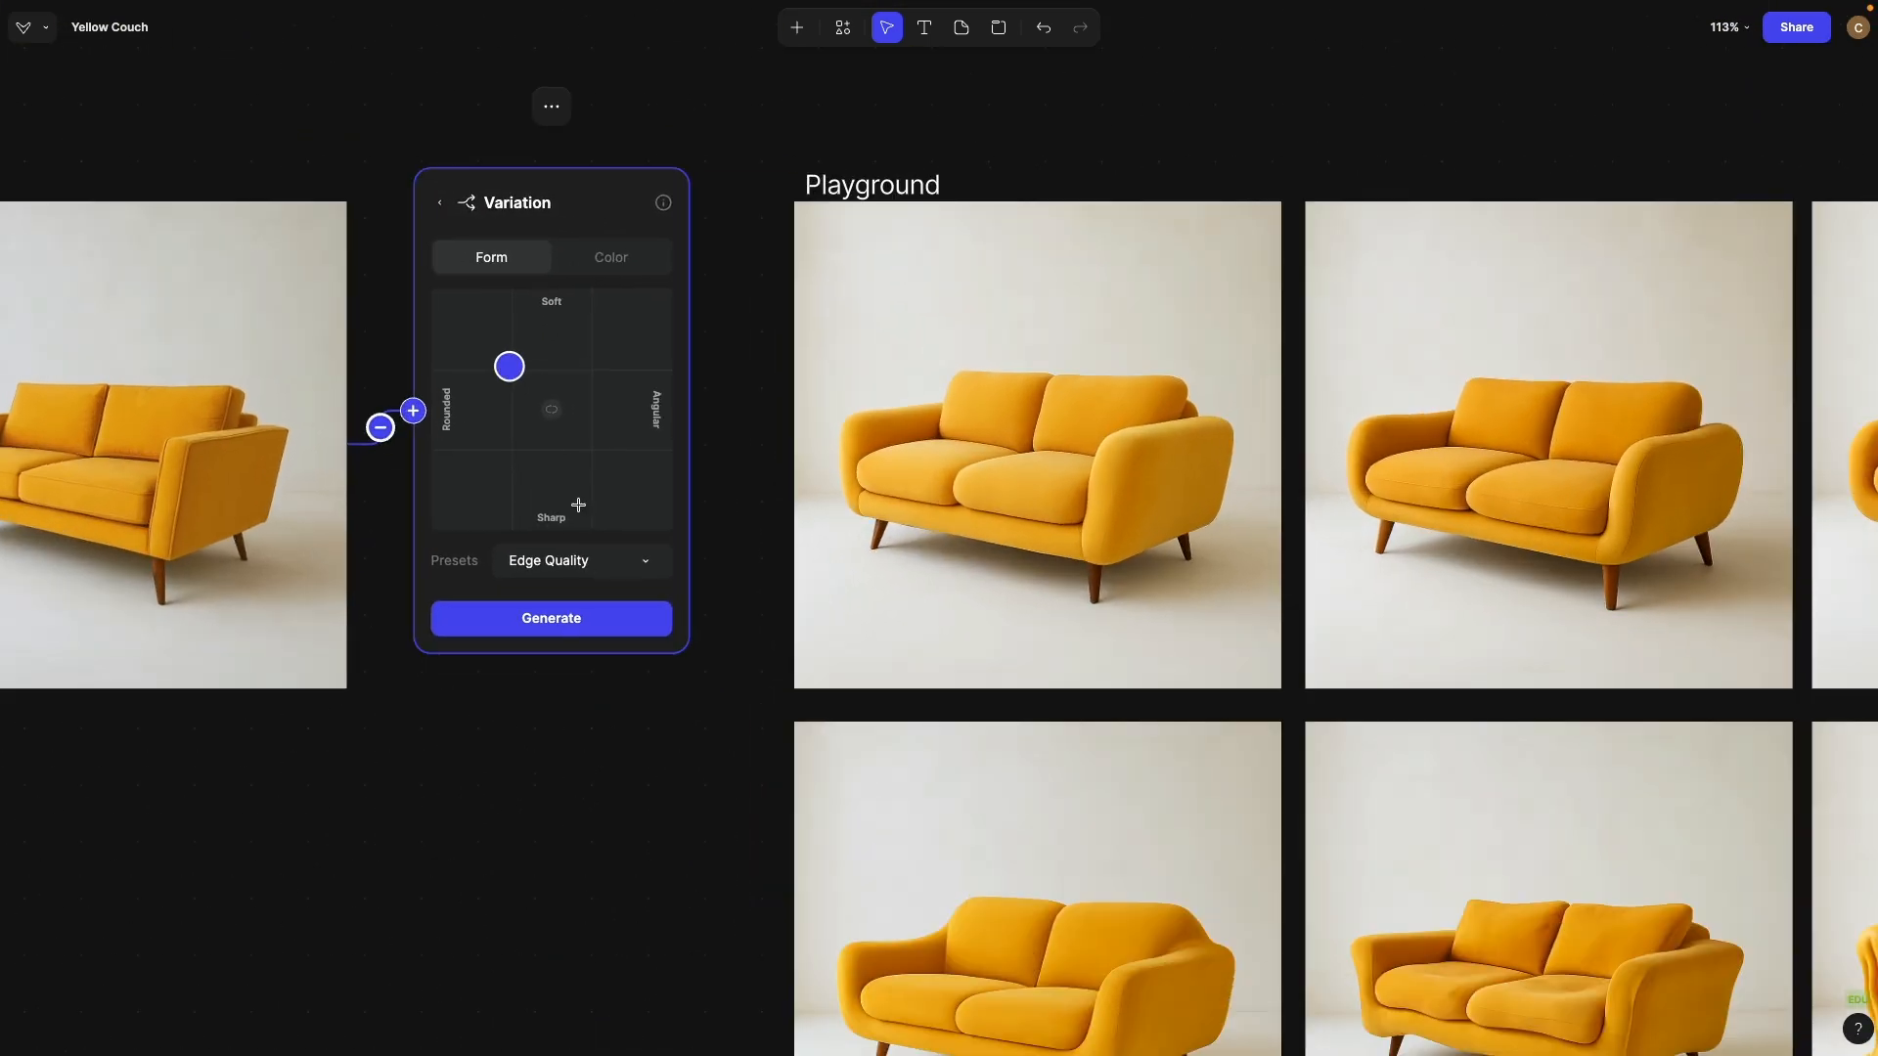
click(573, 572)
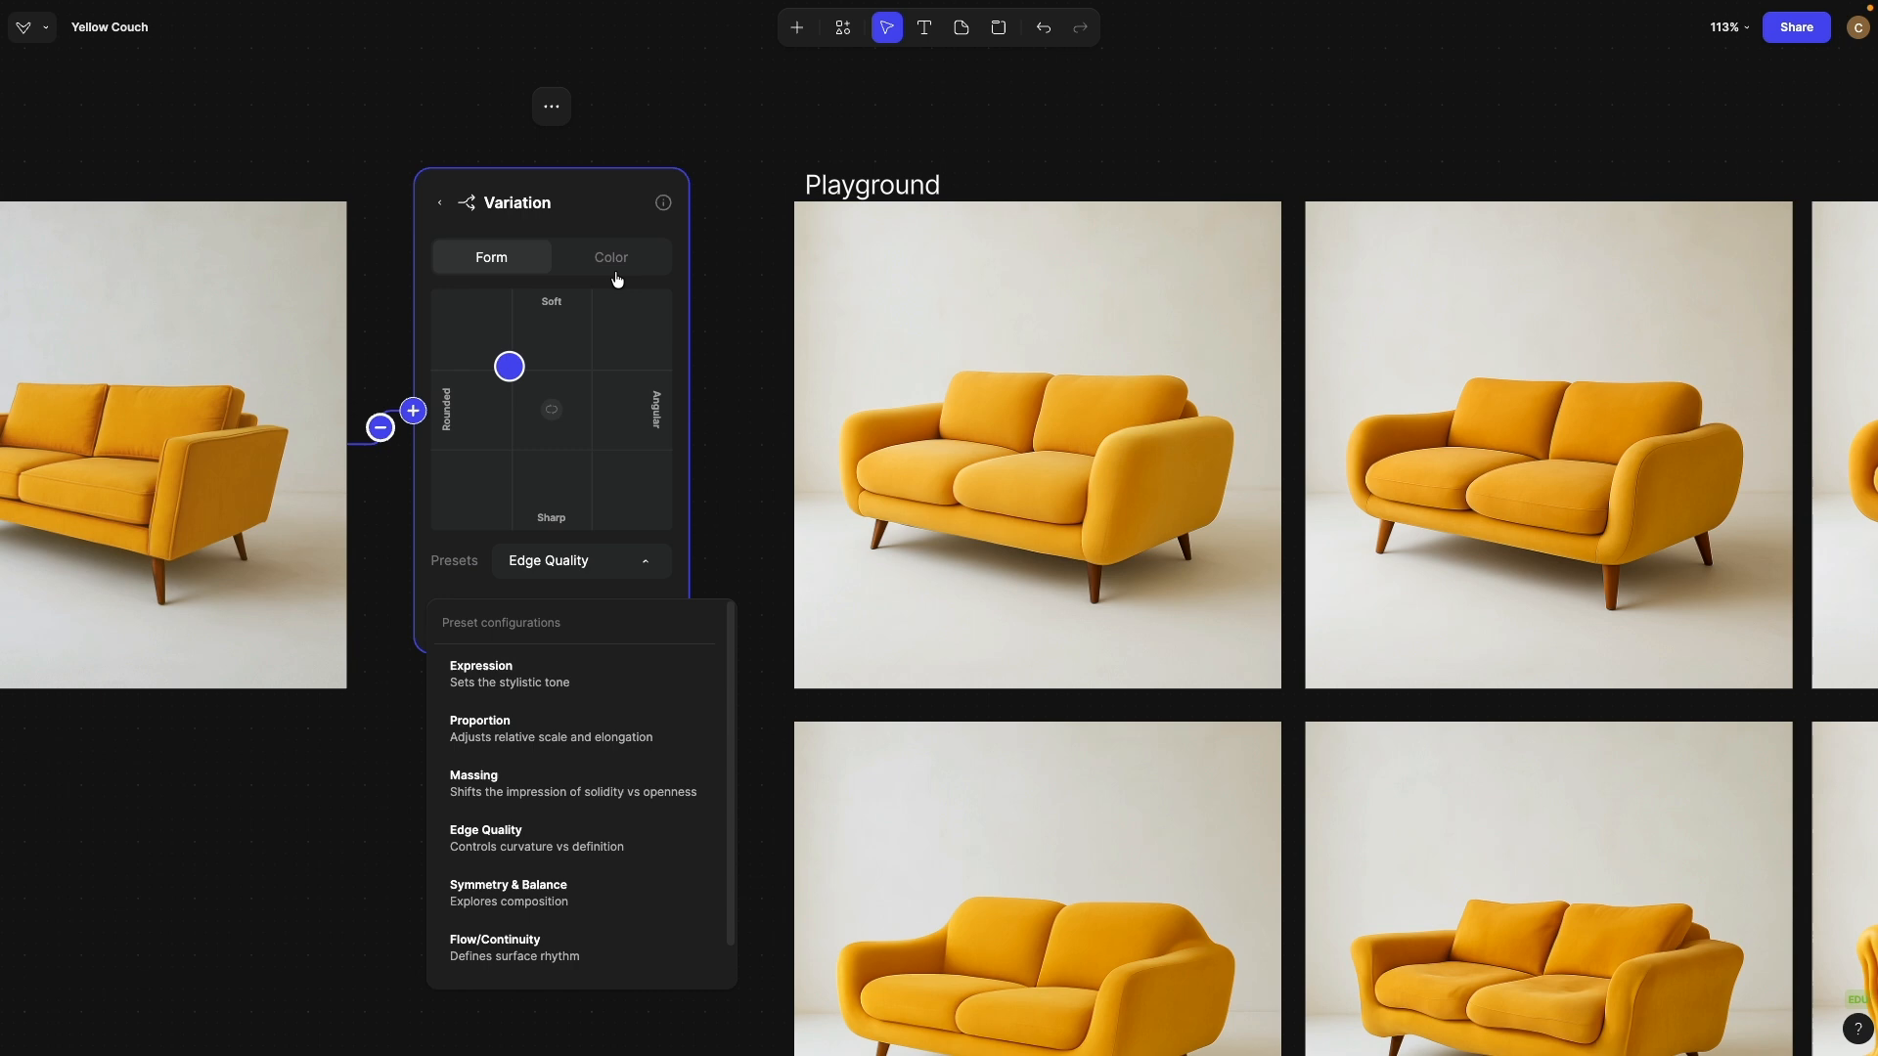
click(612, 192)
drag(612, 192, 635, 228)
drag(537, 401, 422, 271)
Step: Examine the Playground couch variations and read the label of the melting couch
scroll(589, 778, down, 3)
scroll(519, 356, right, 5)
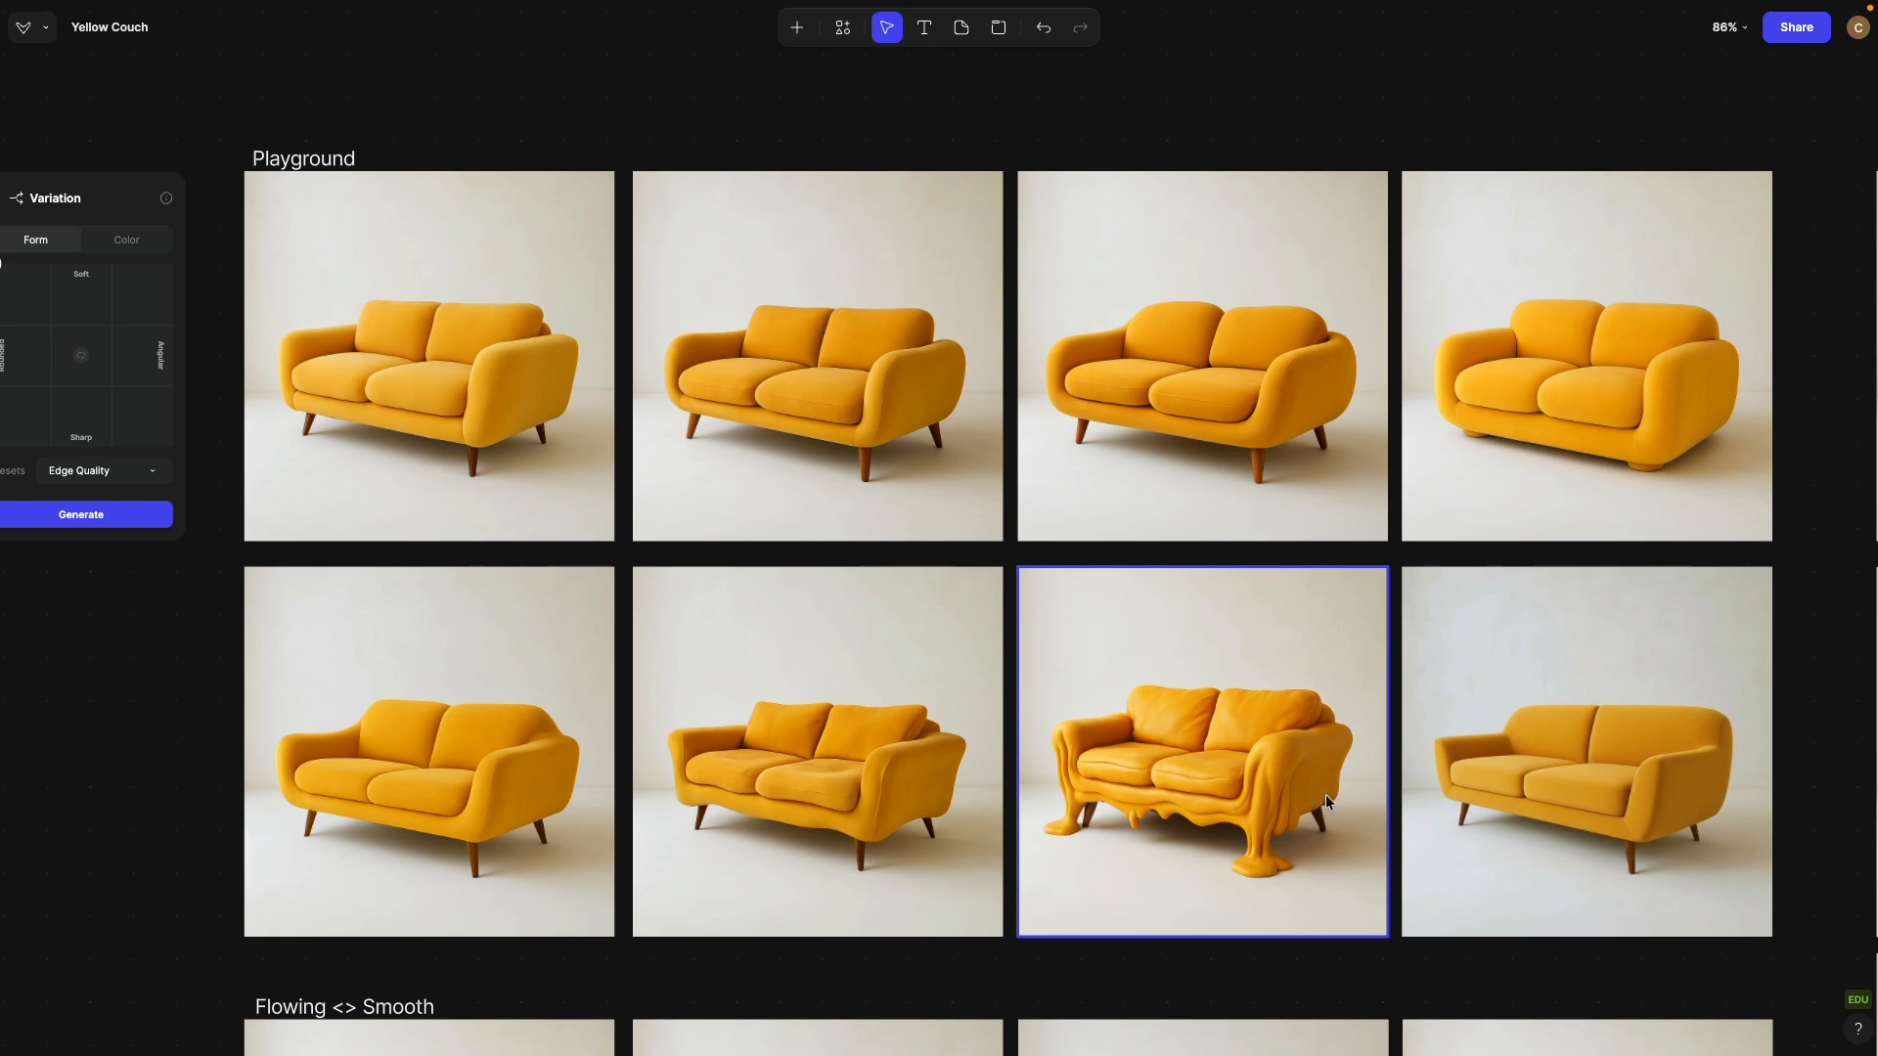
click(1238, 703)
scroll(1135, 616, up, 5)
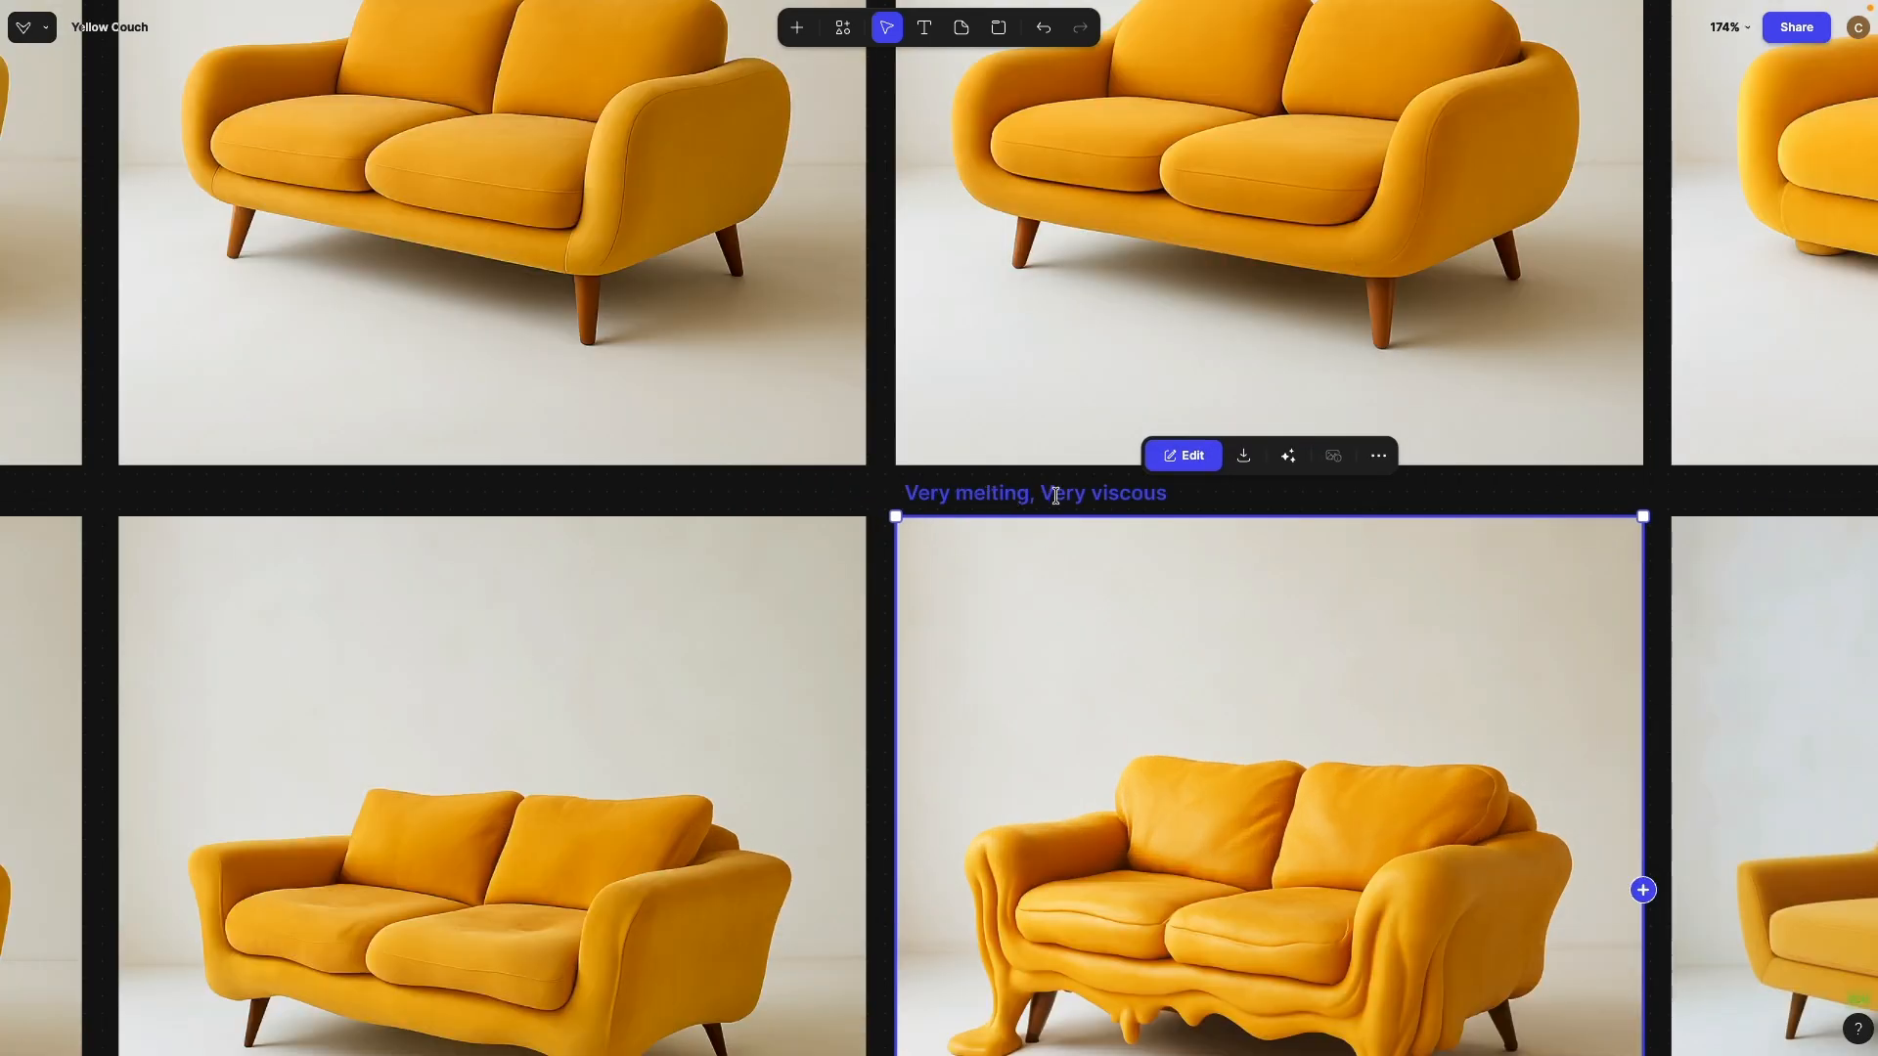
scroll(1057, 497, down, 5)
Step: Relabel the Soft end of the variation grid as Hard and restore the Edge Quality preset
scroll(1043, 468, left, 5)
scroll(600, 397, up, 5)
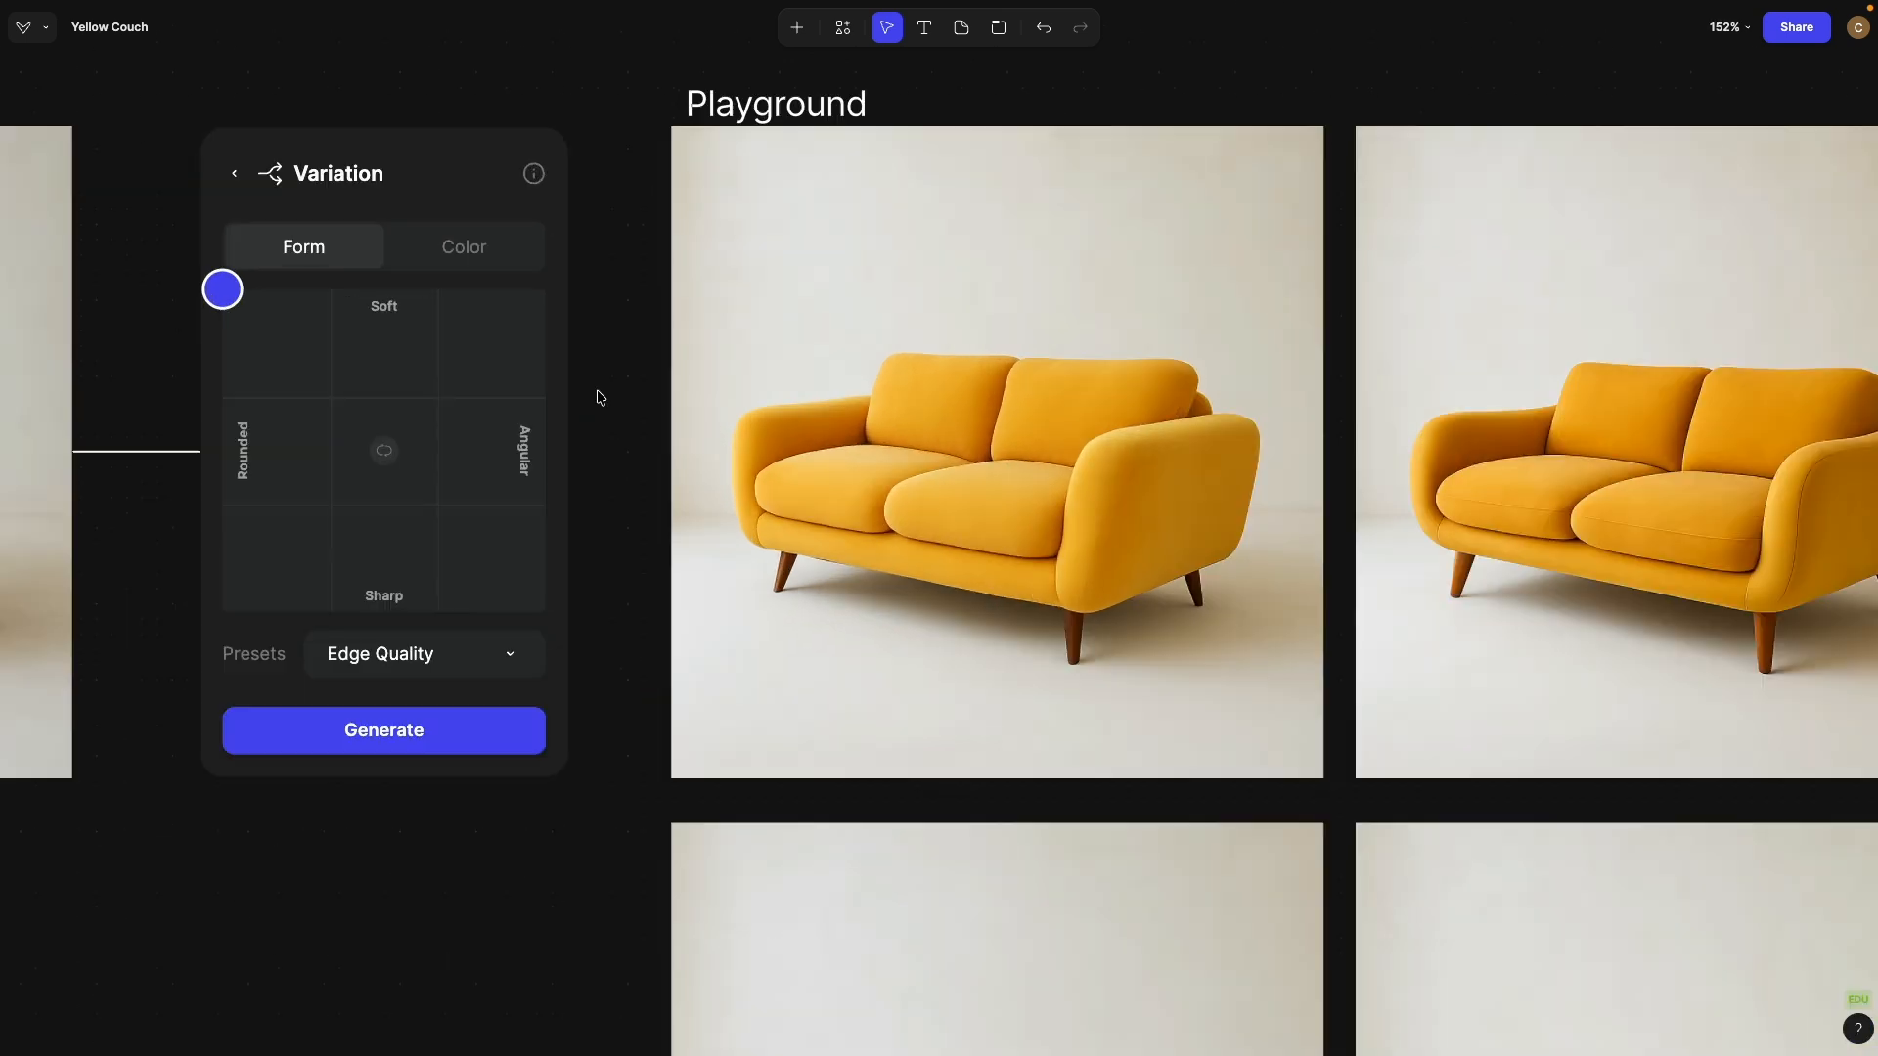
double_click(381, 306)
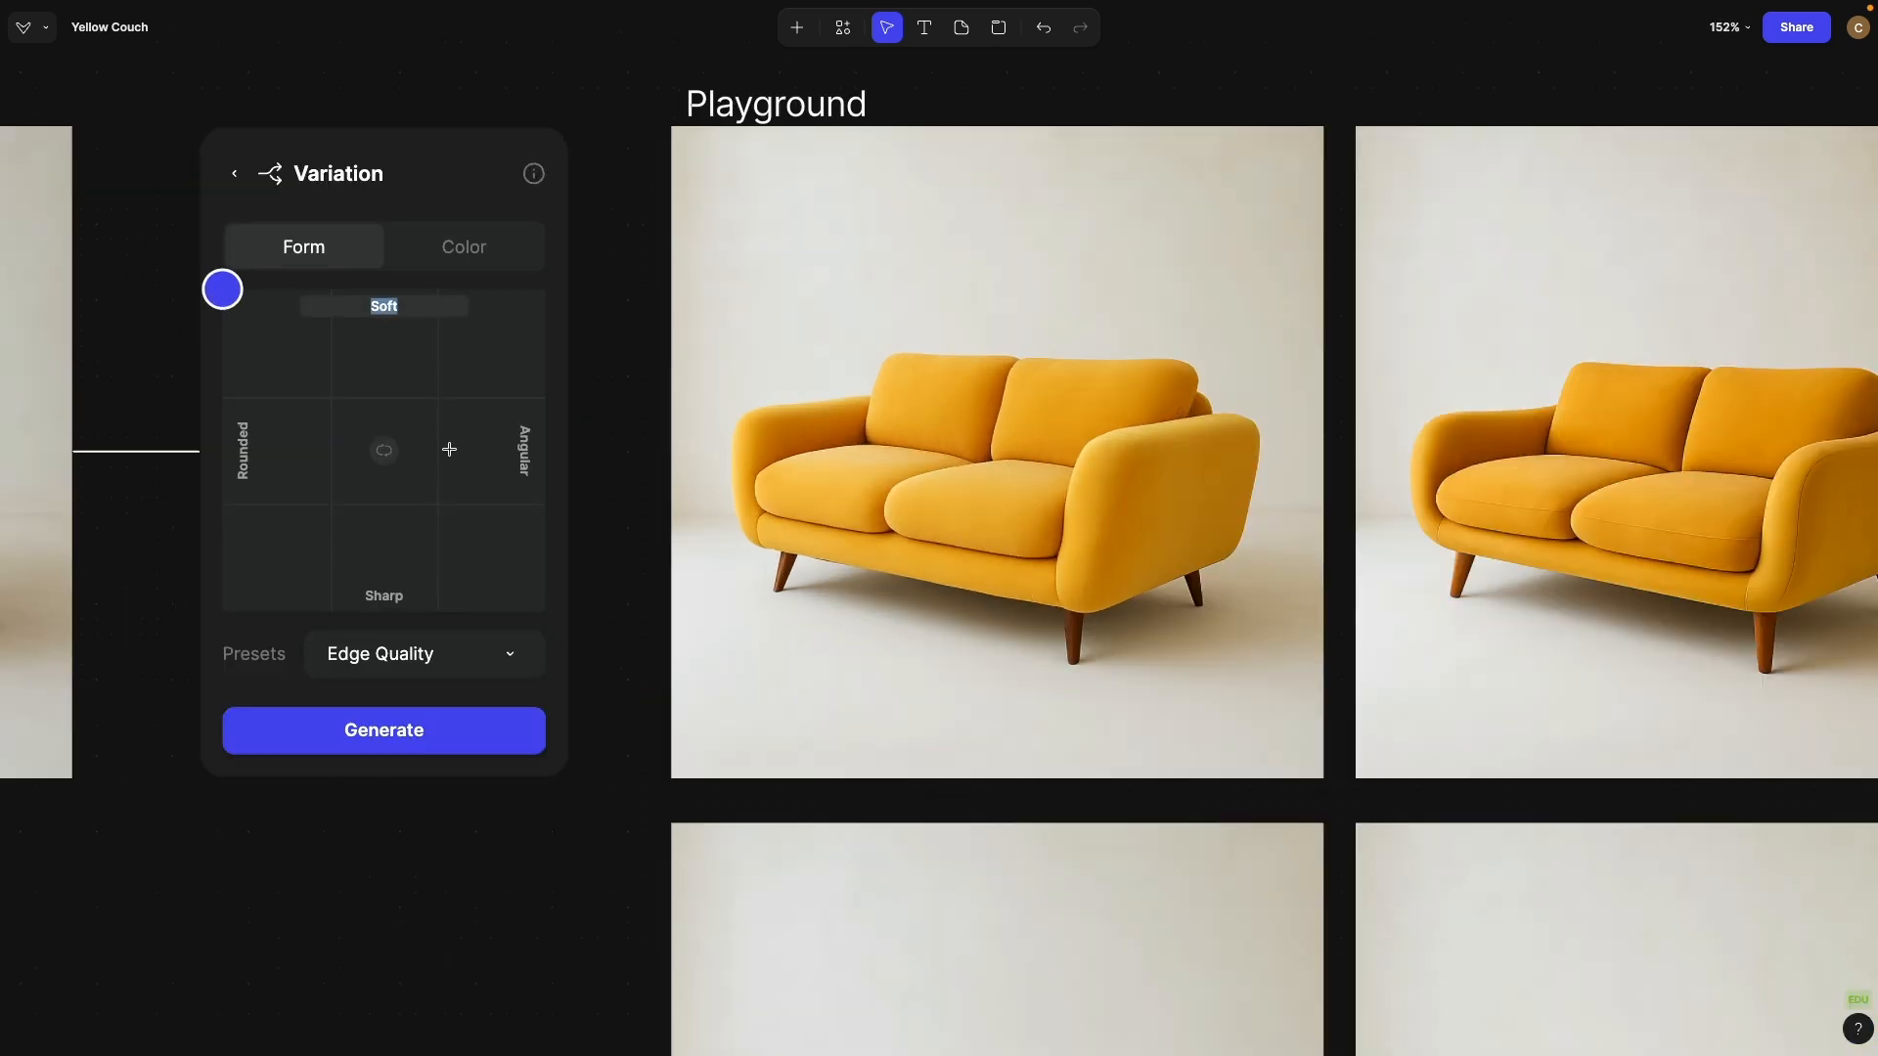
text(Har)
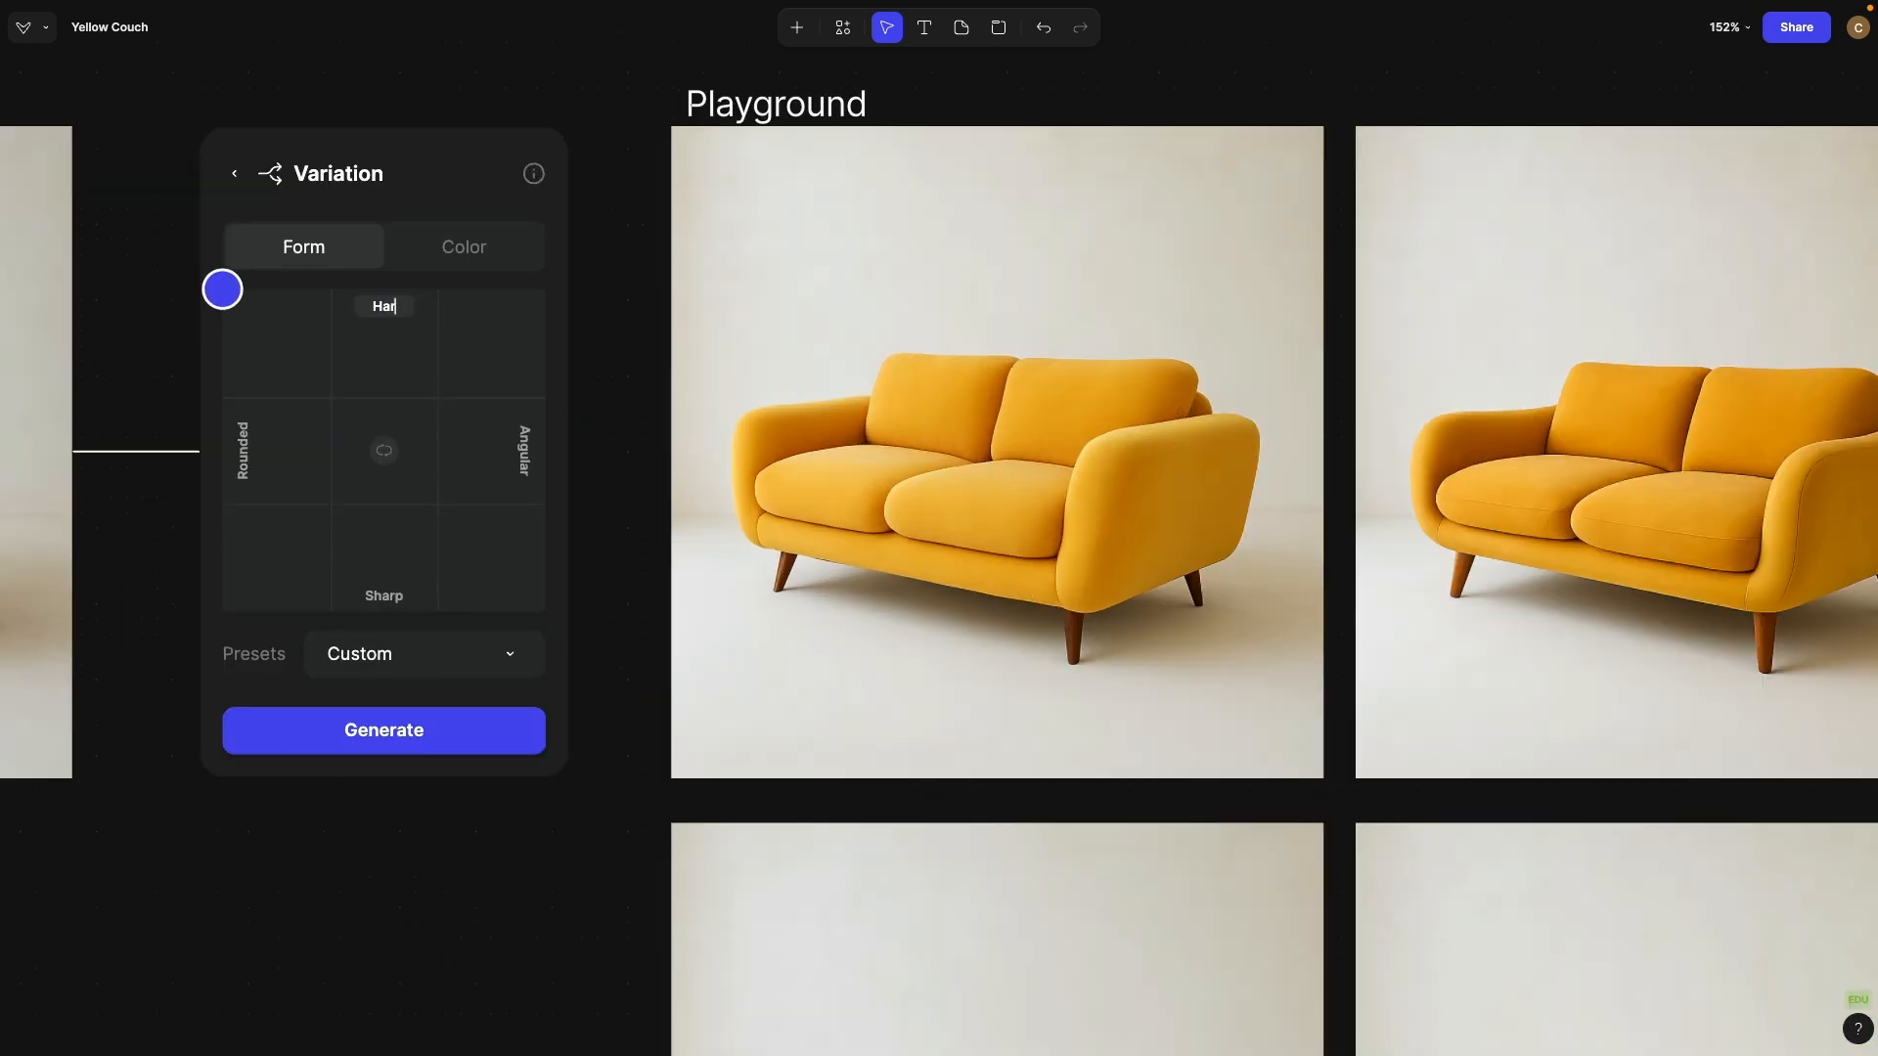
text(d)
click(480, 870)
click(493, 669)
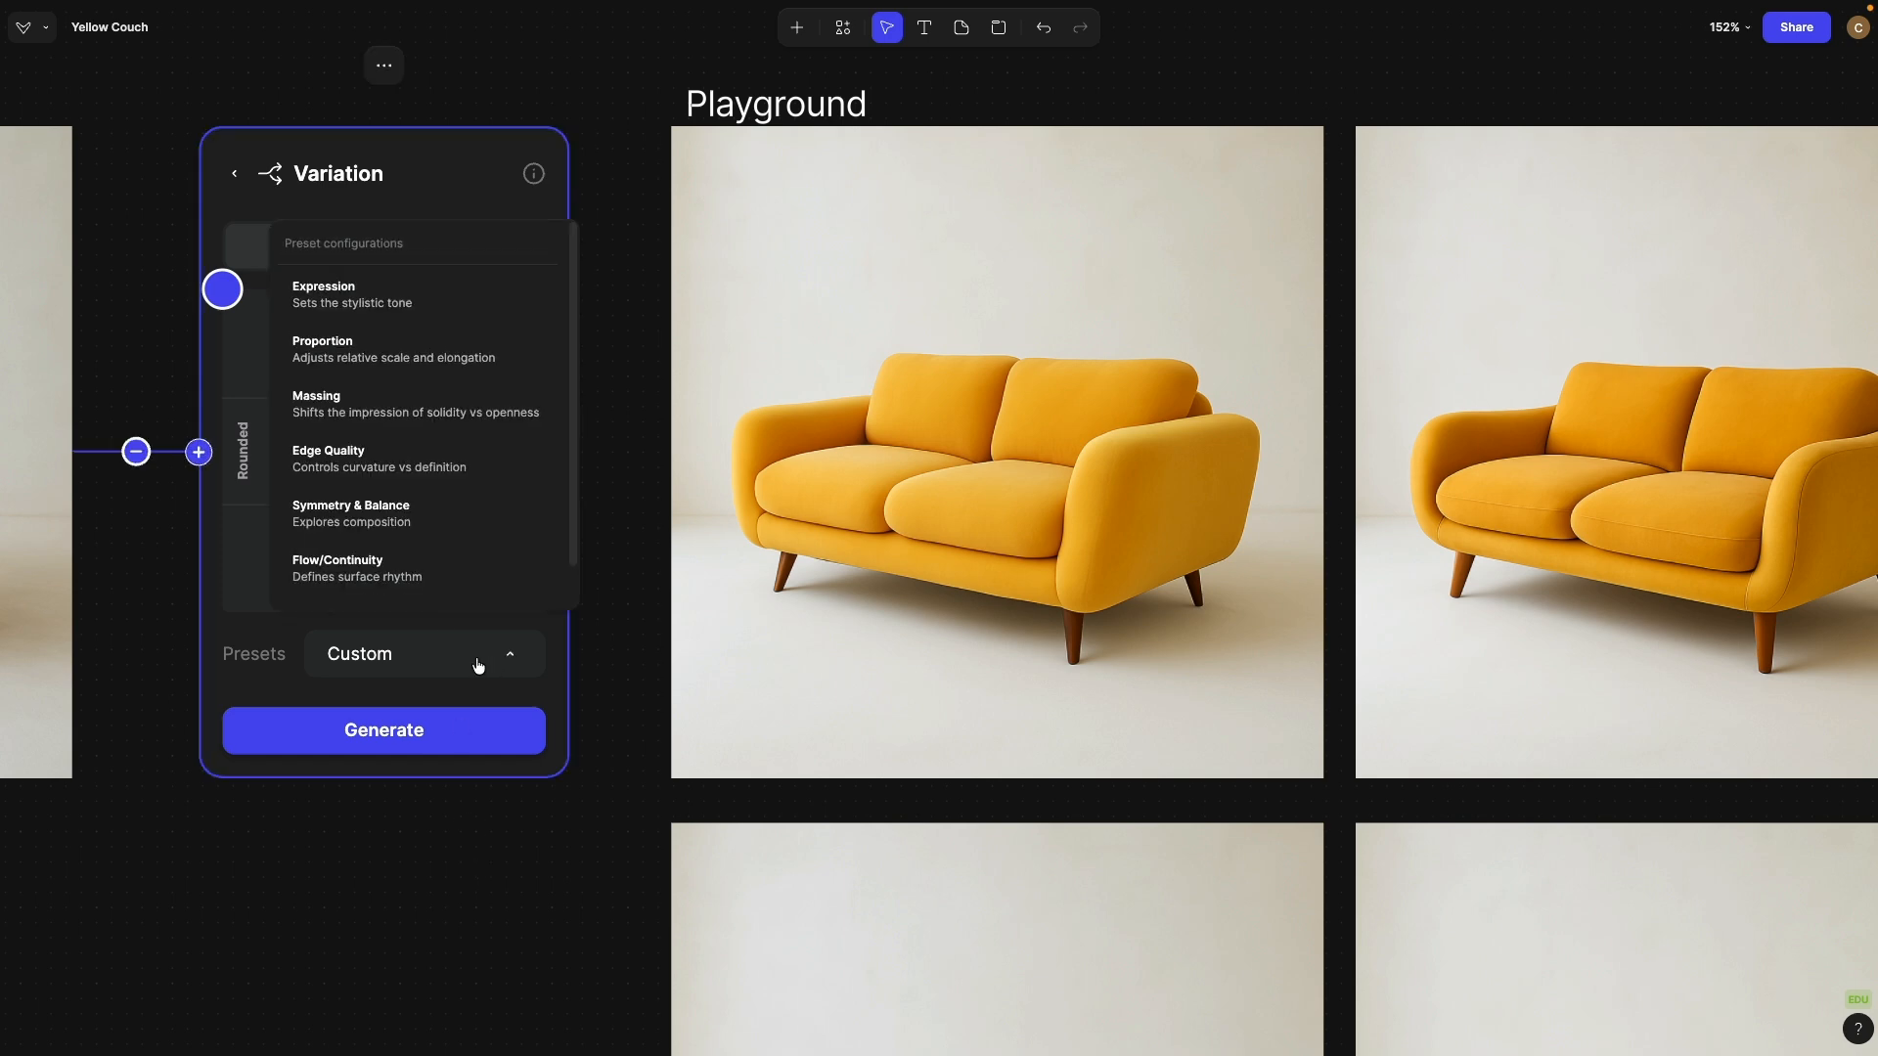
click(405, 458)
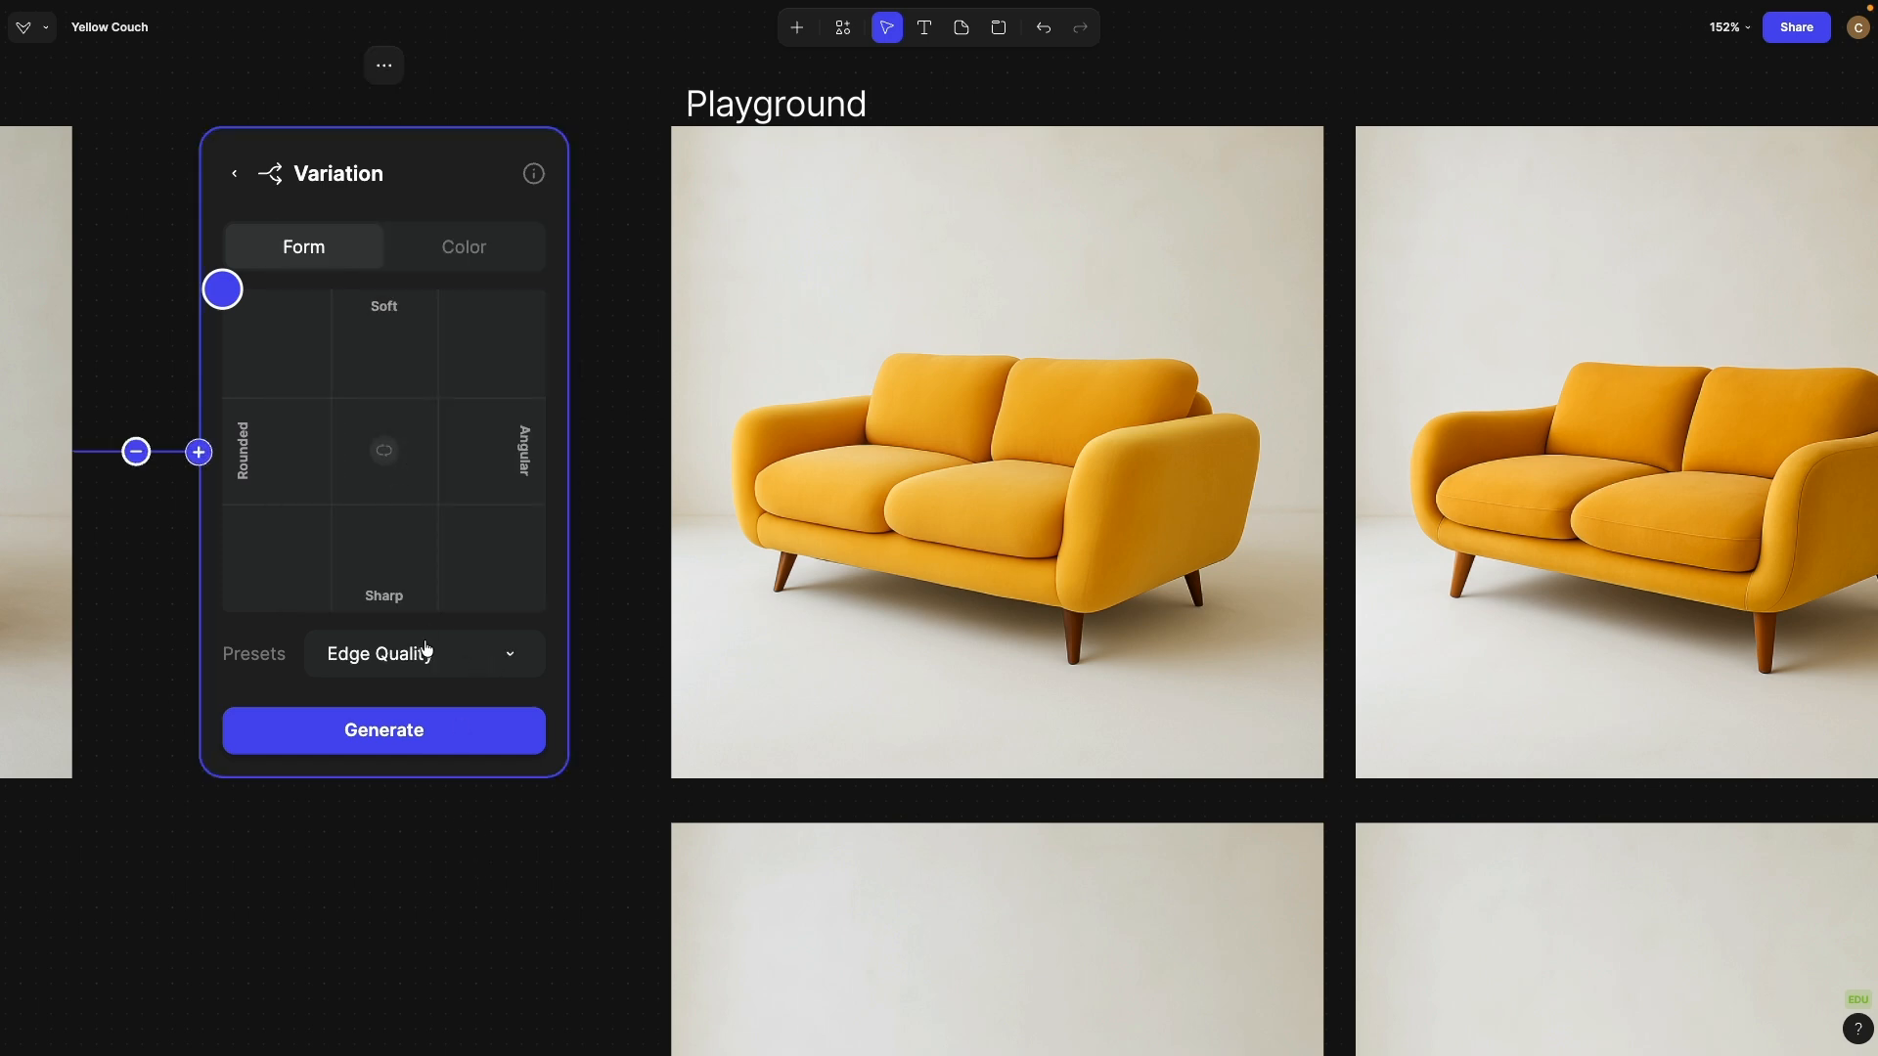
Step: Examine the Flowing <> Smooth, Organic <> Simple and Organic <> Complex rows, comparing the most extreme simple and complex couches
scroll(511, 810, down, 5)
scroll(675, 311, down, 3)
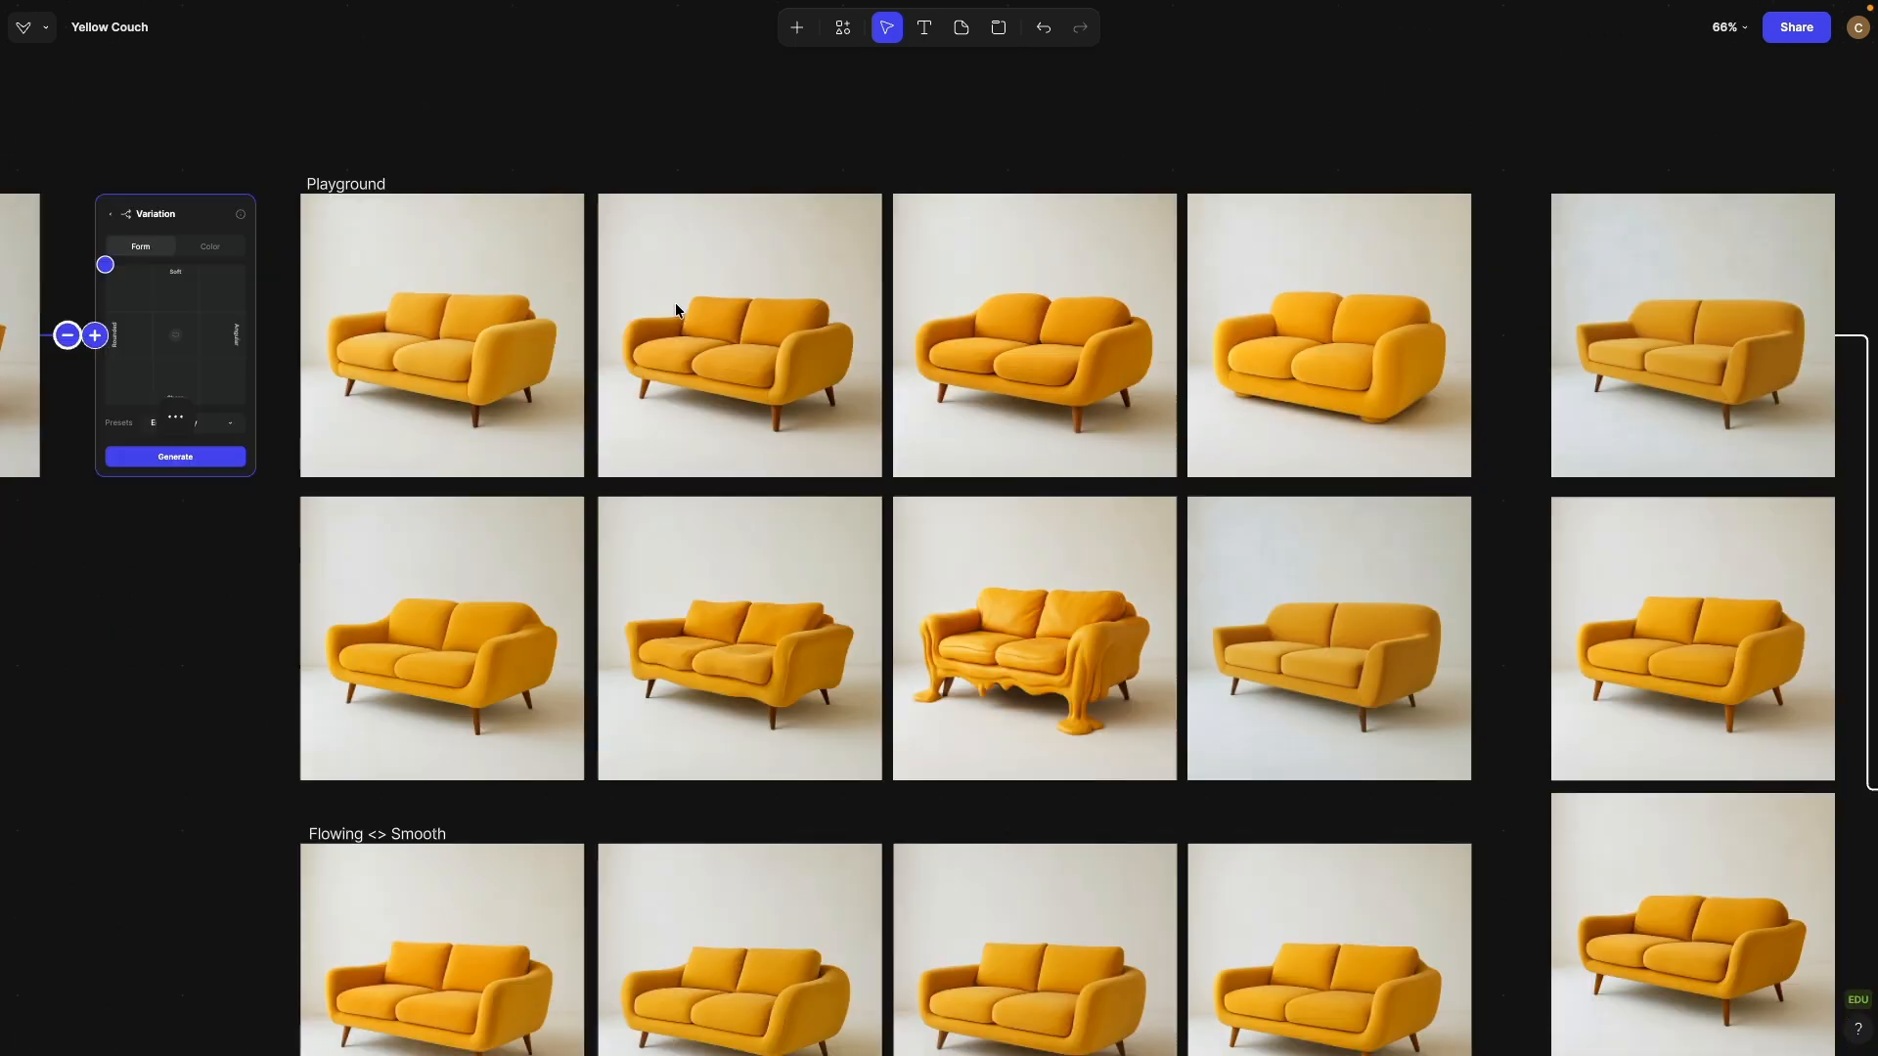
scroll(675, 311, down, 5)
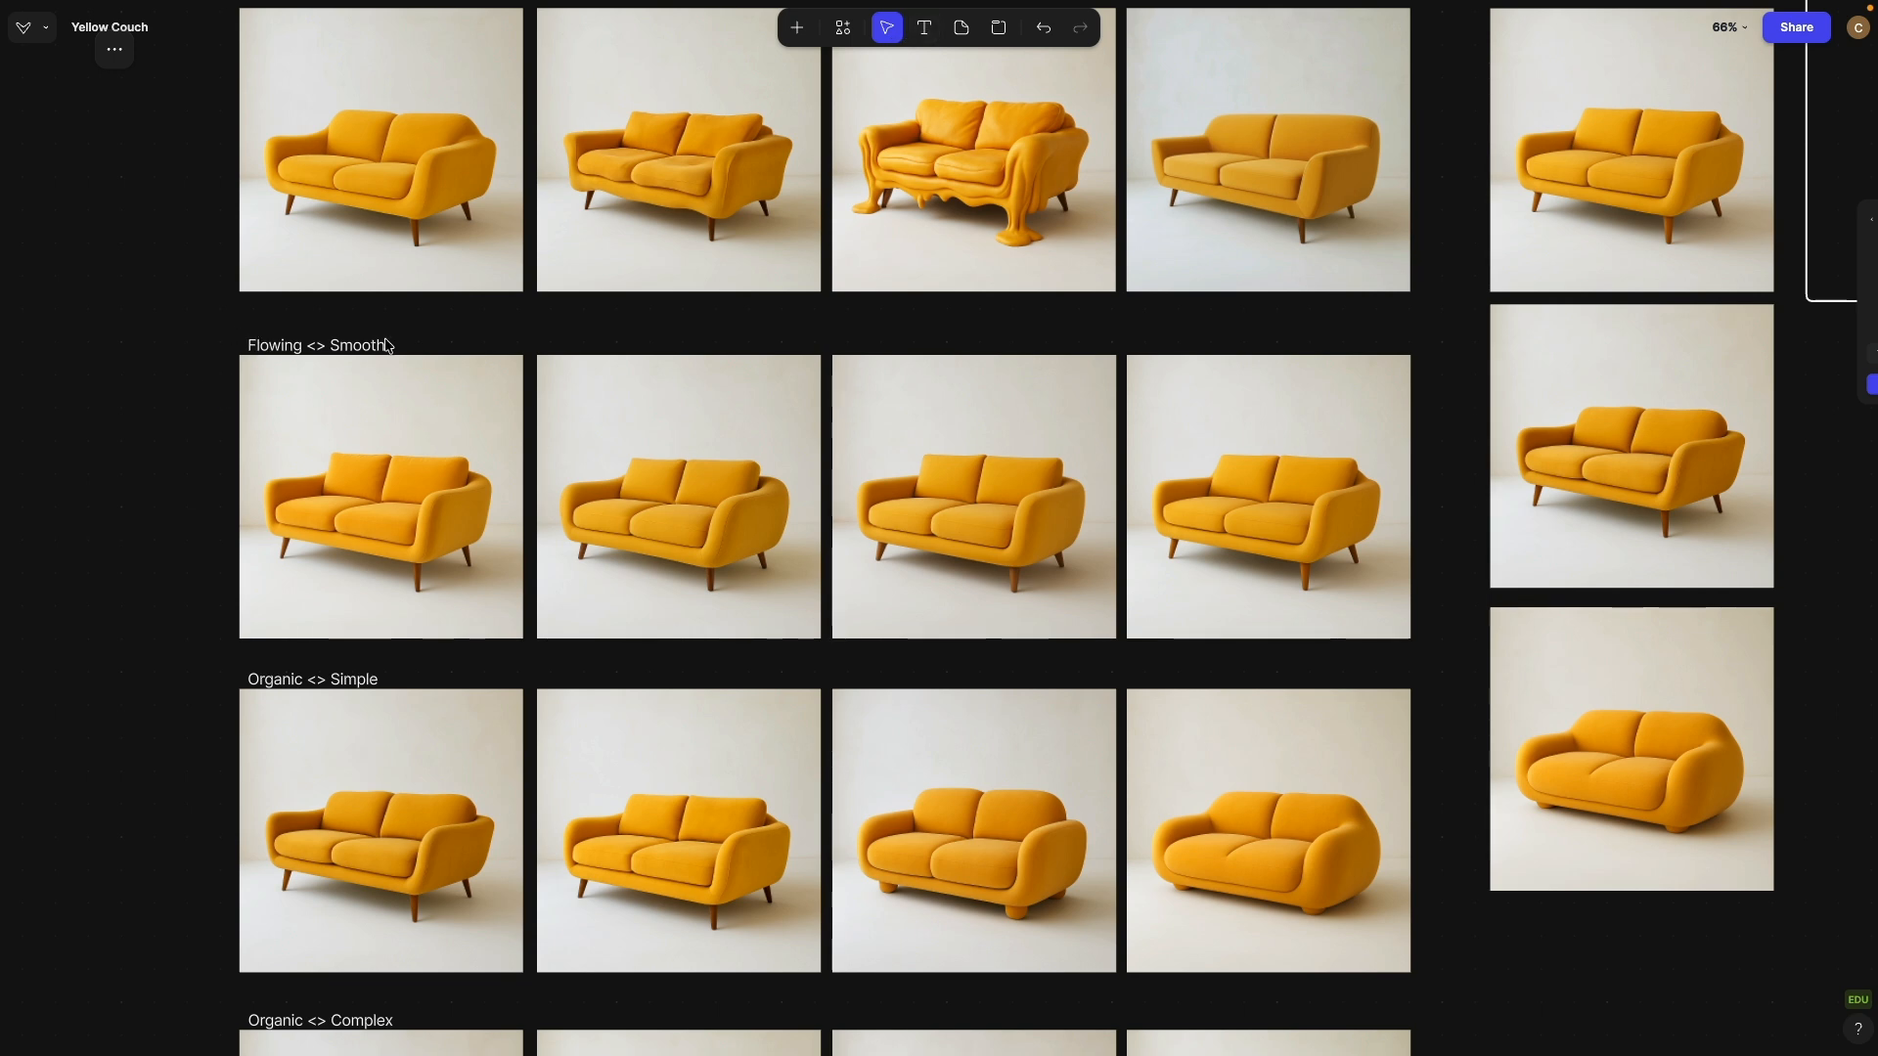
scroll(624, 681, down, 4)
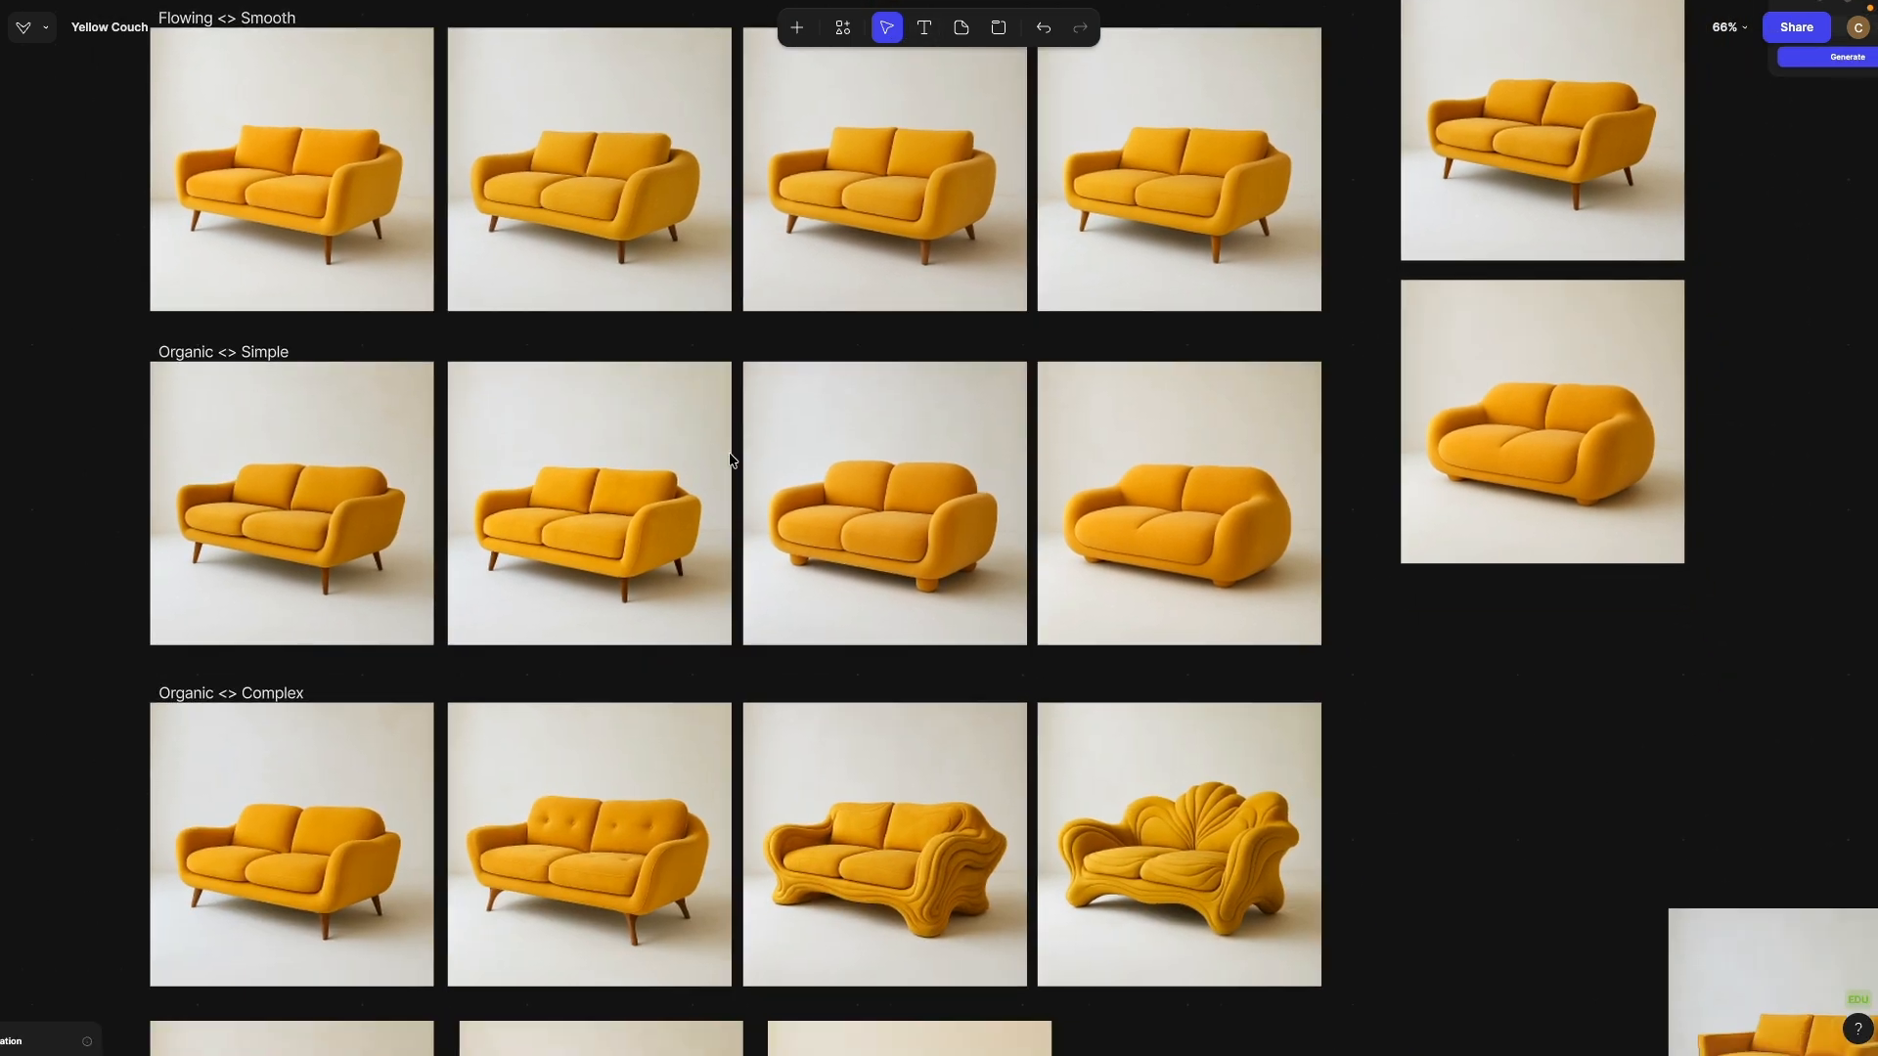
click(1134, 473)
scroll(886, 527, down, 3)
click(379, 569)
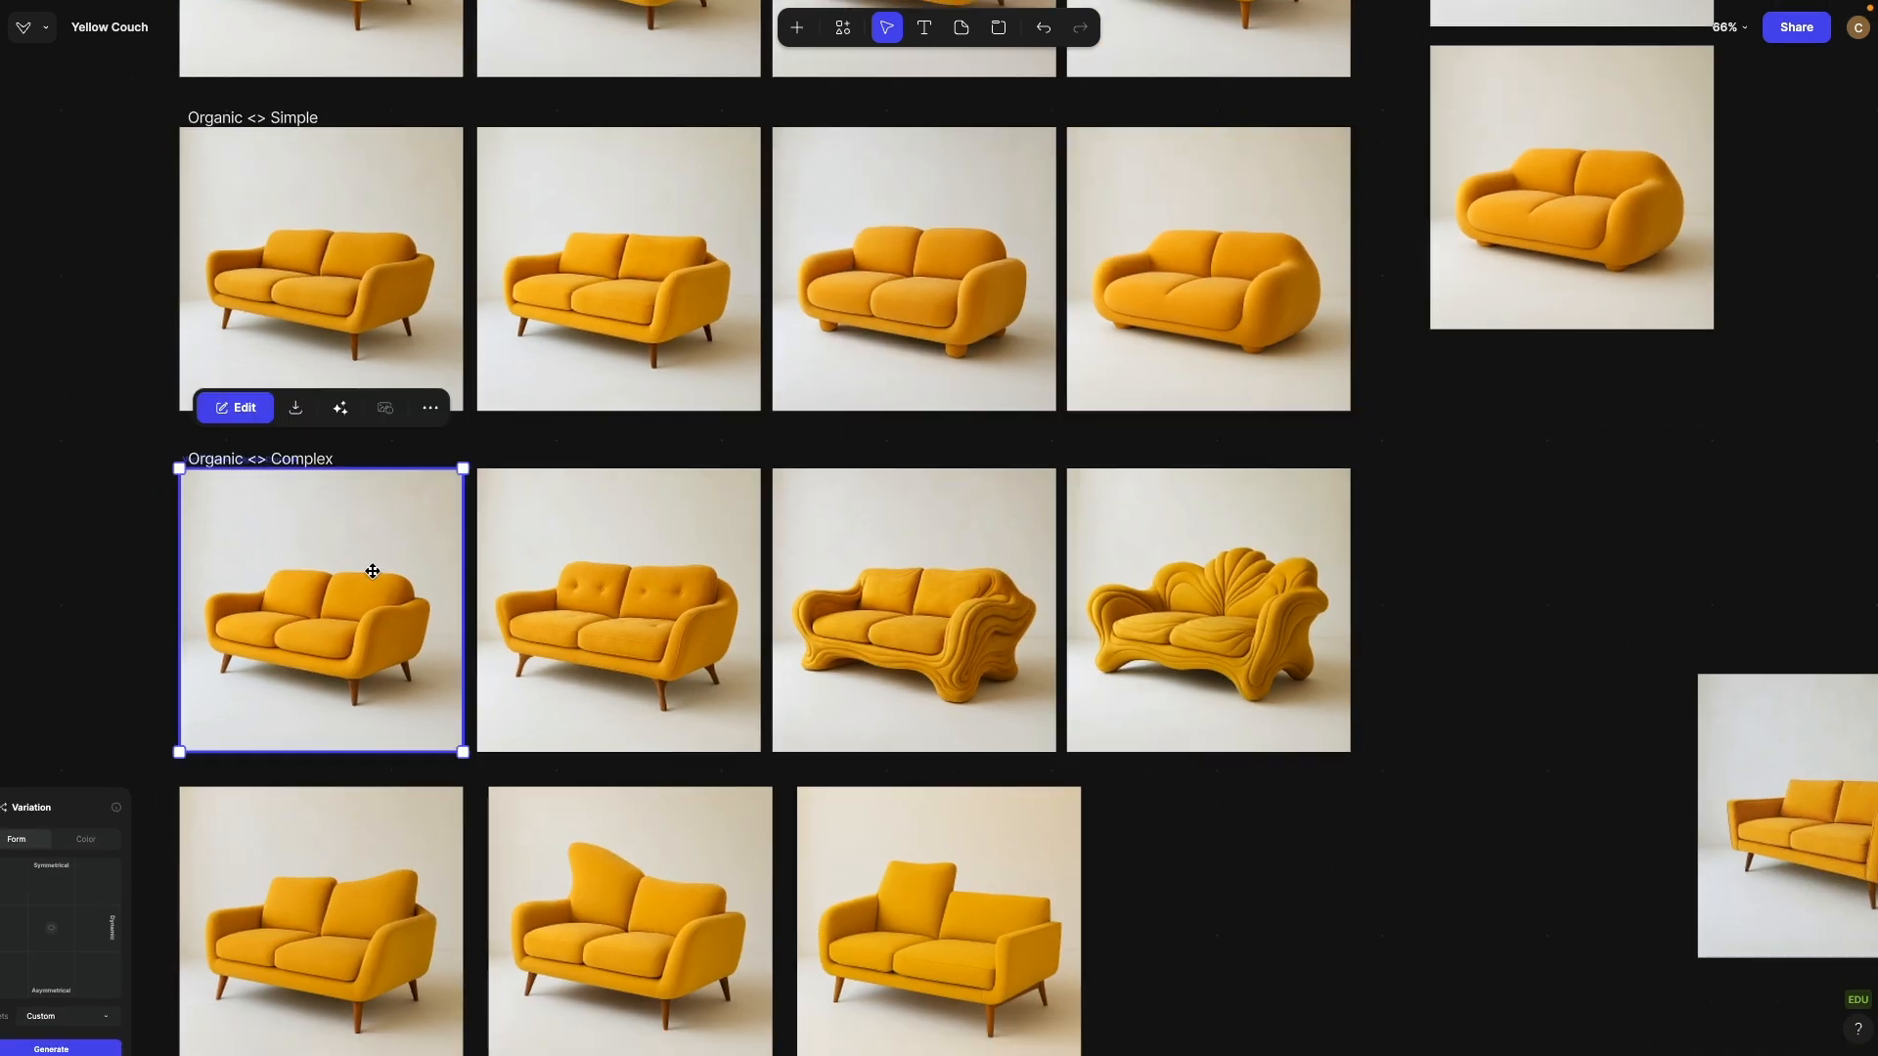
click(1237, 606)
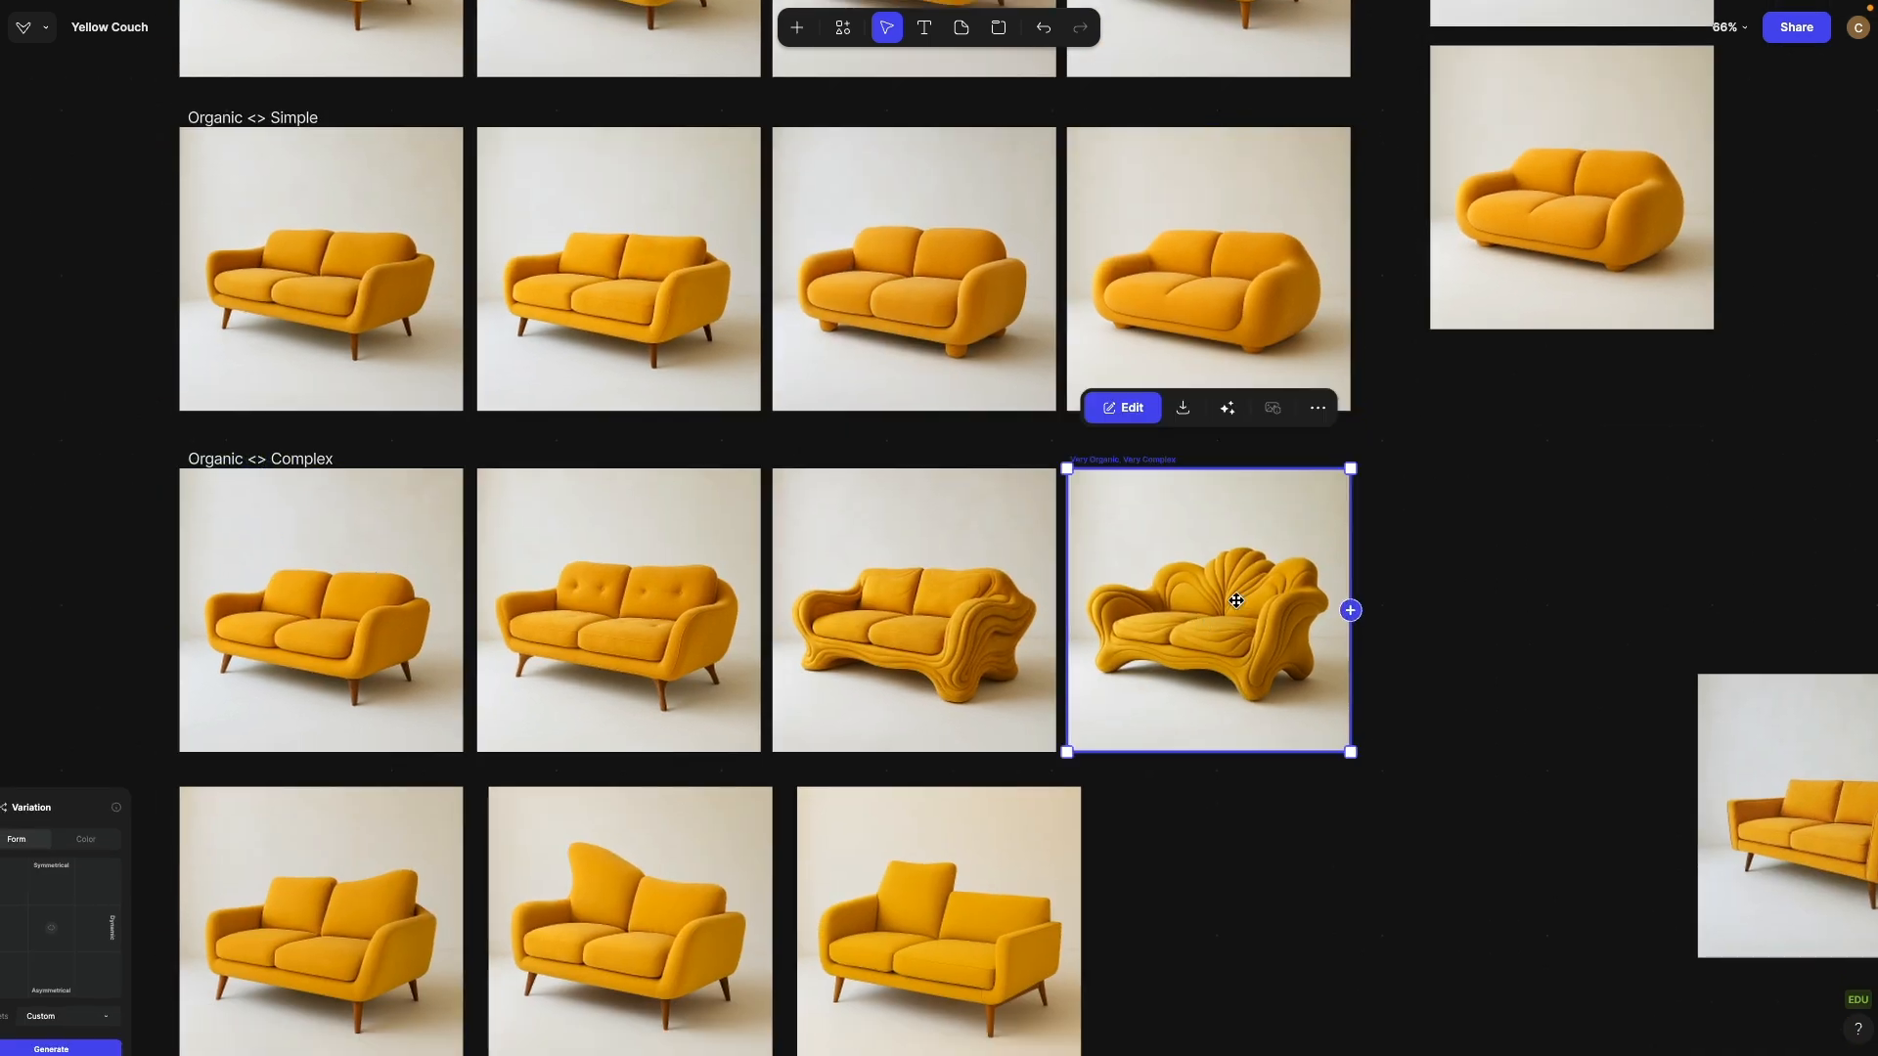
click(1207, 299)
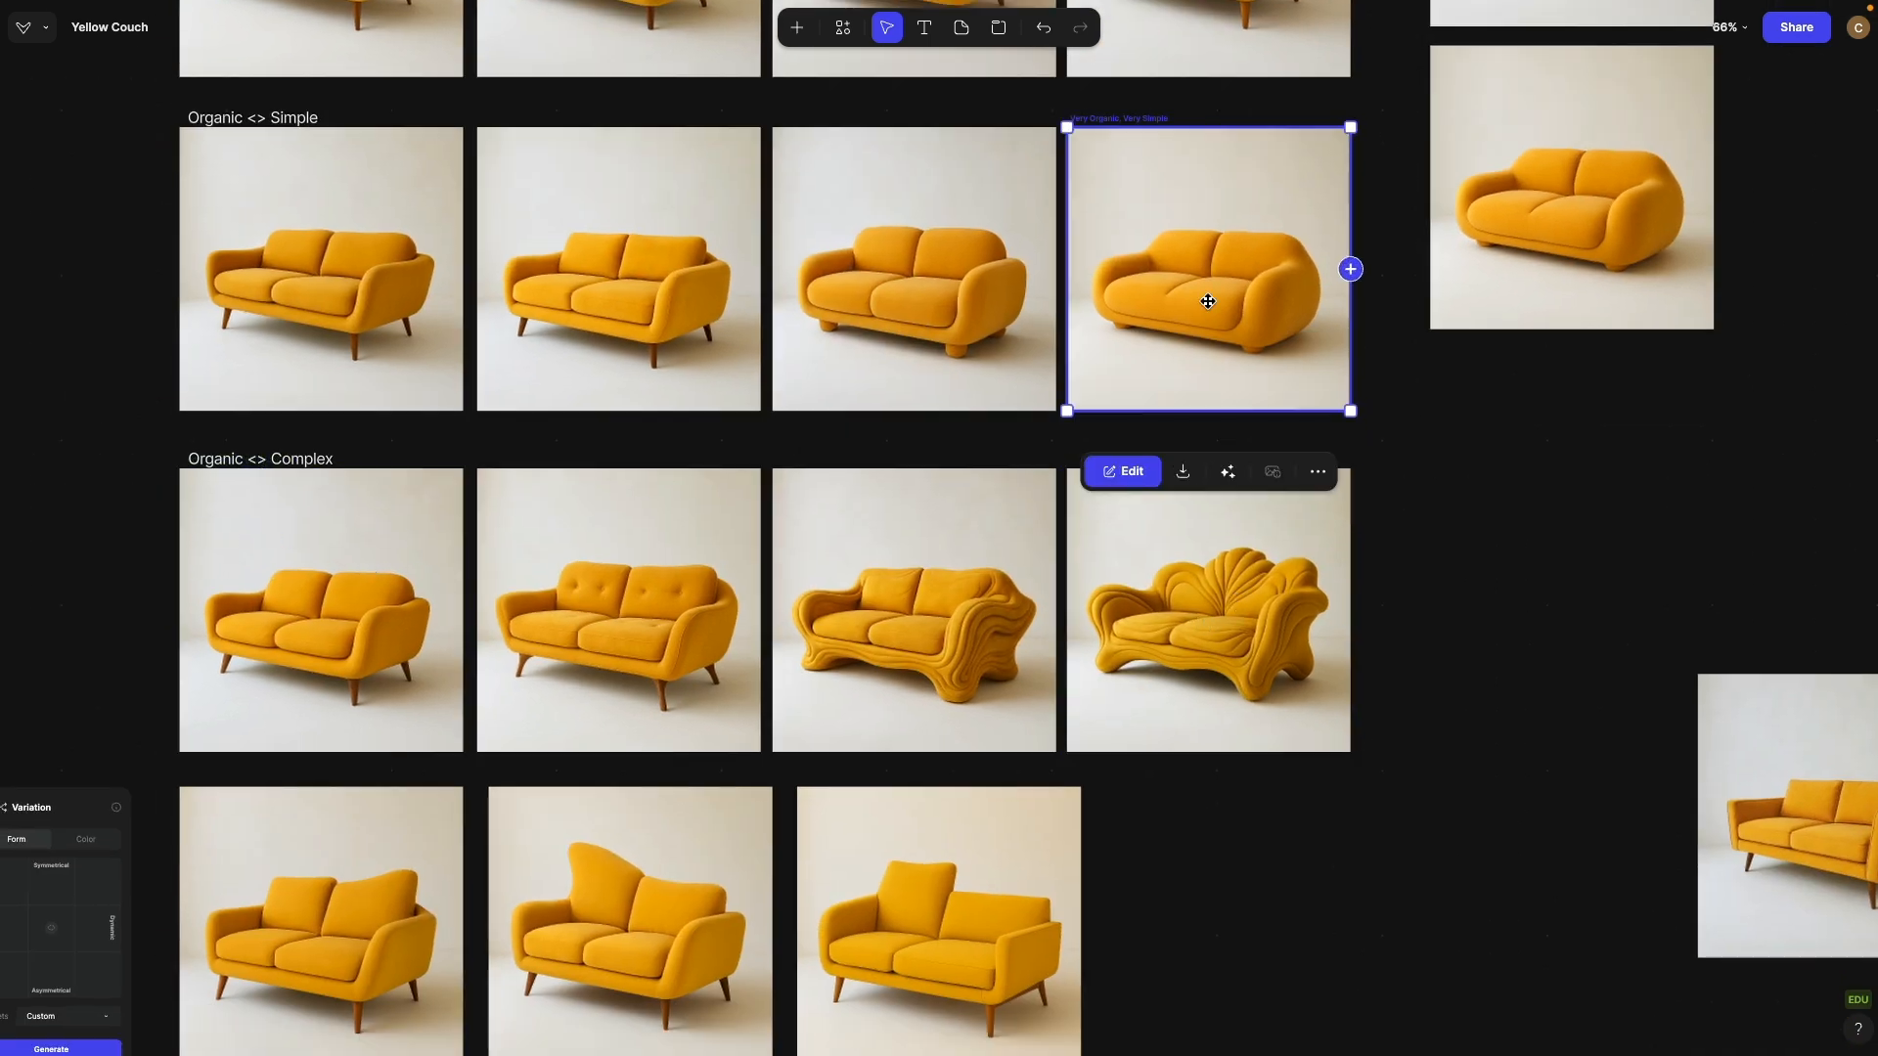
click(1187, 604)
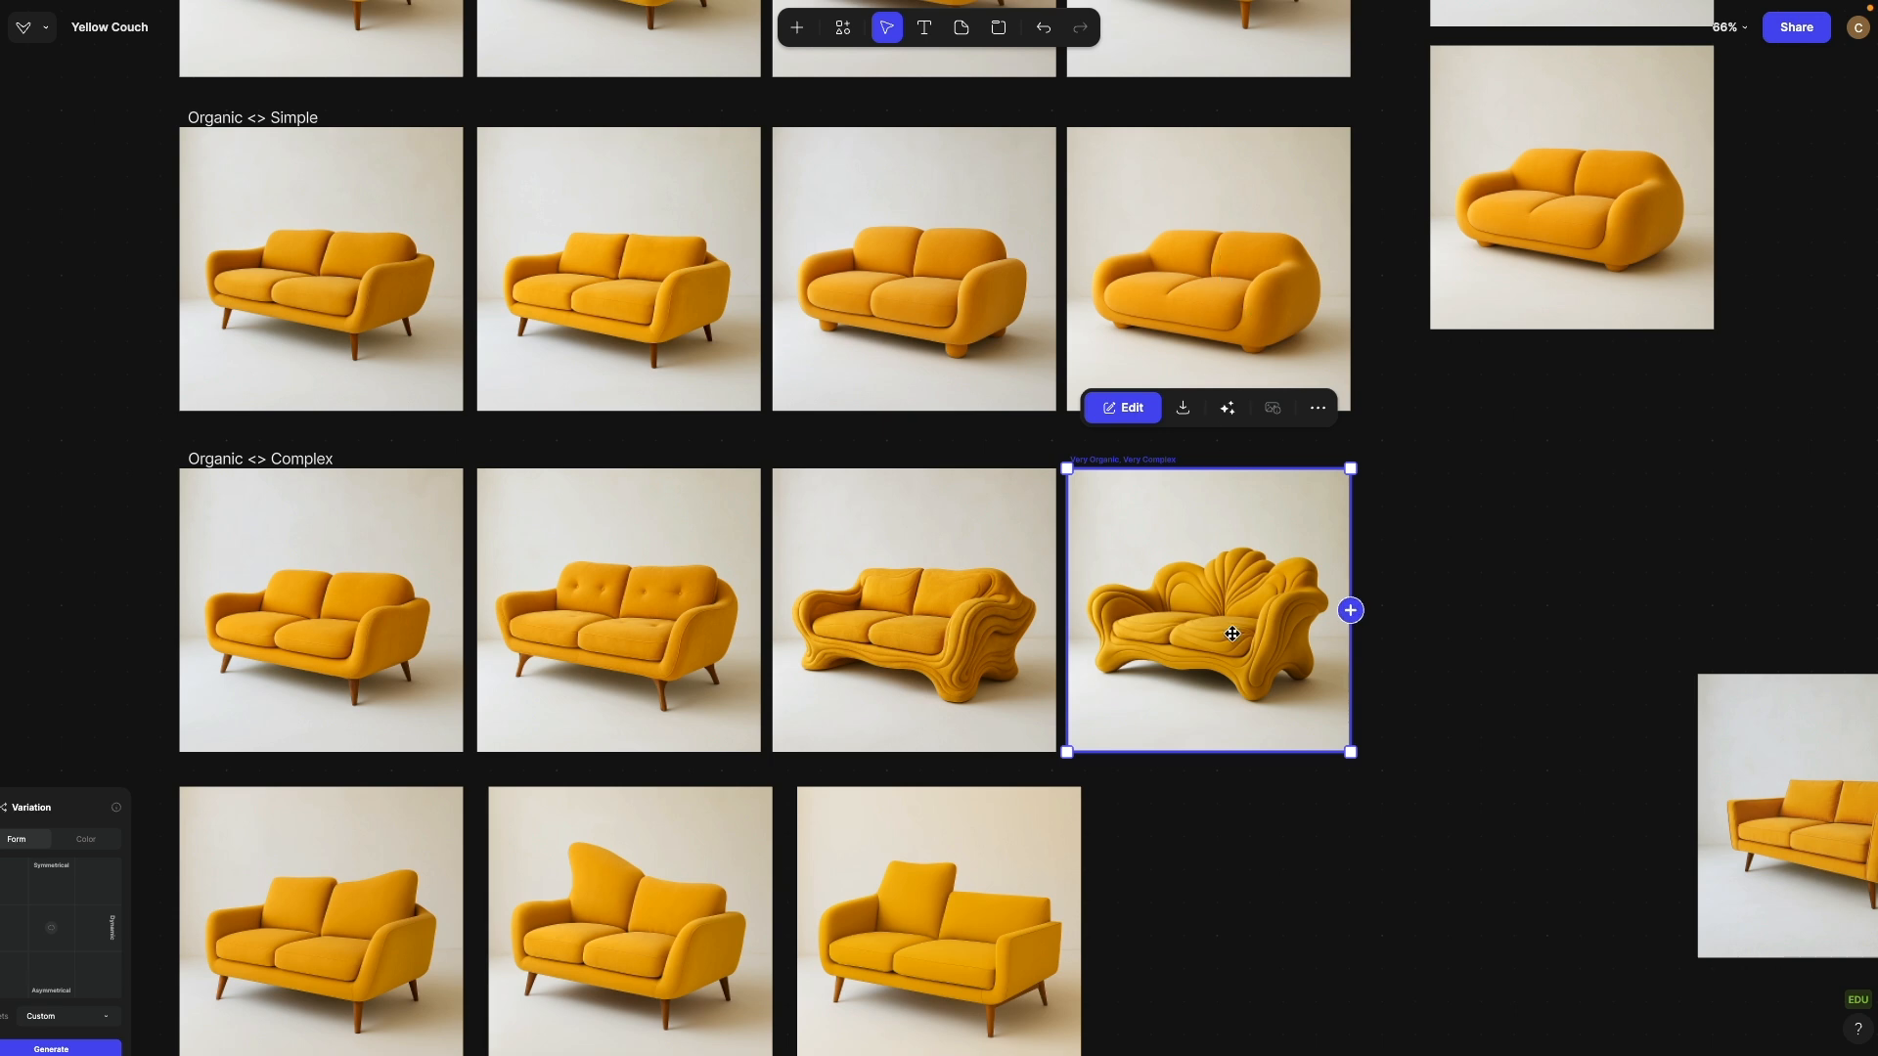
click(1472, 558)
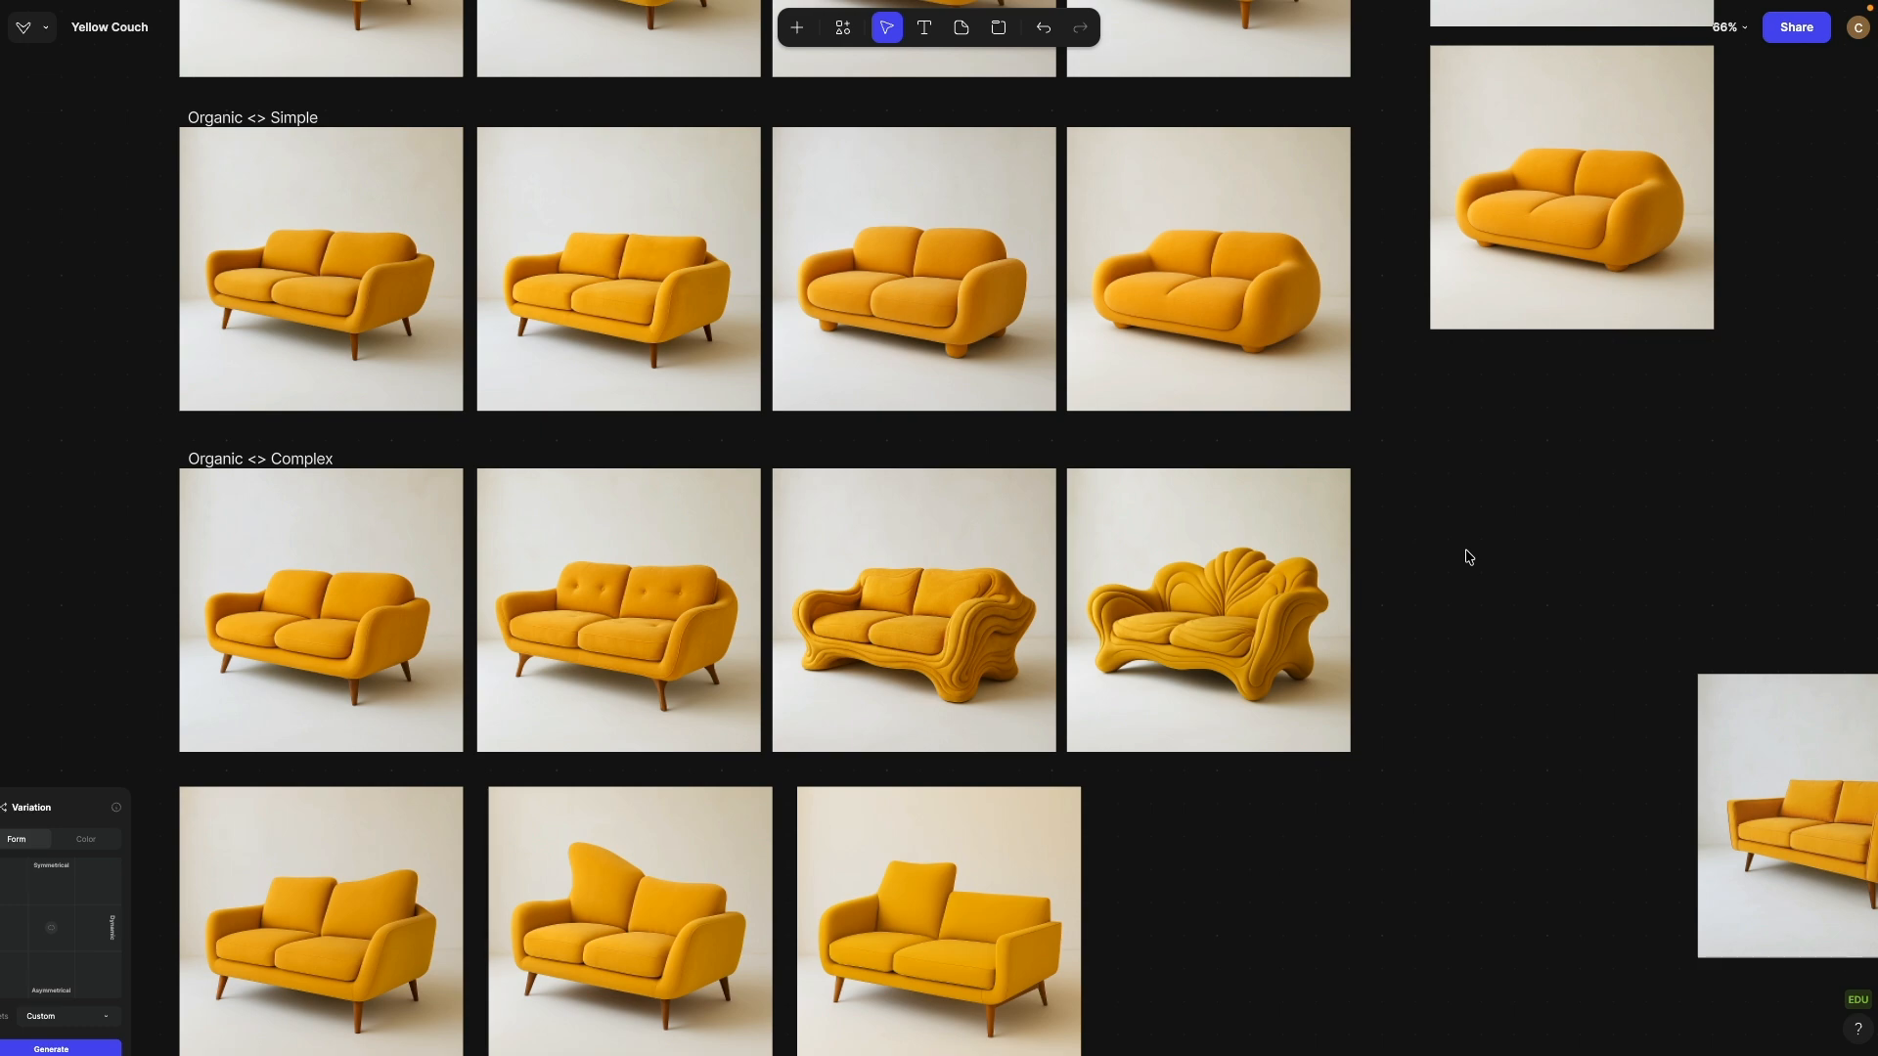
Step: Review the full set of variations and select the column of four couches beside it
scroll(1468, 557, down, 5)
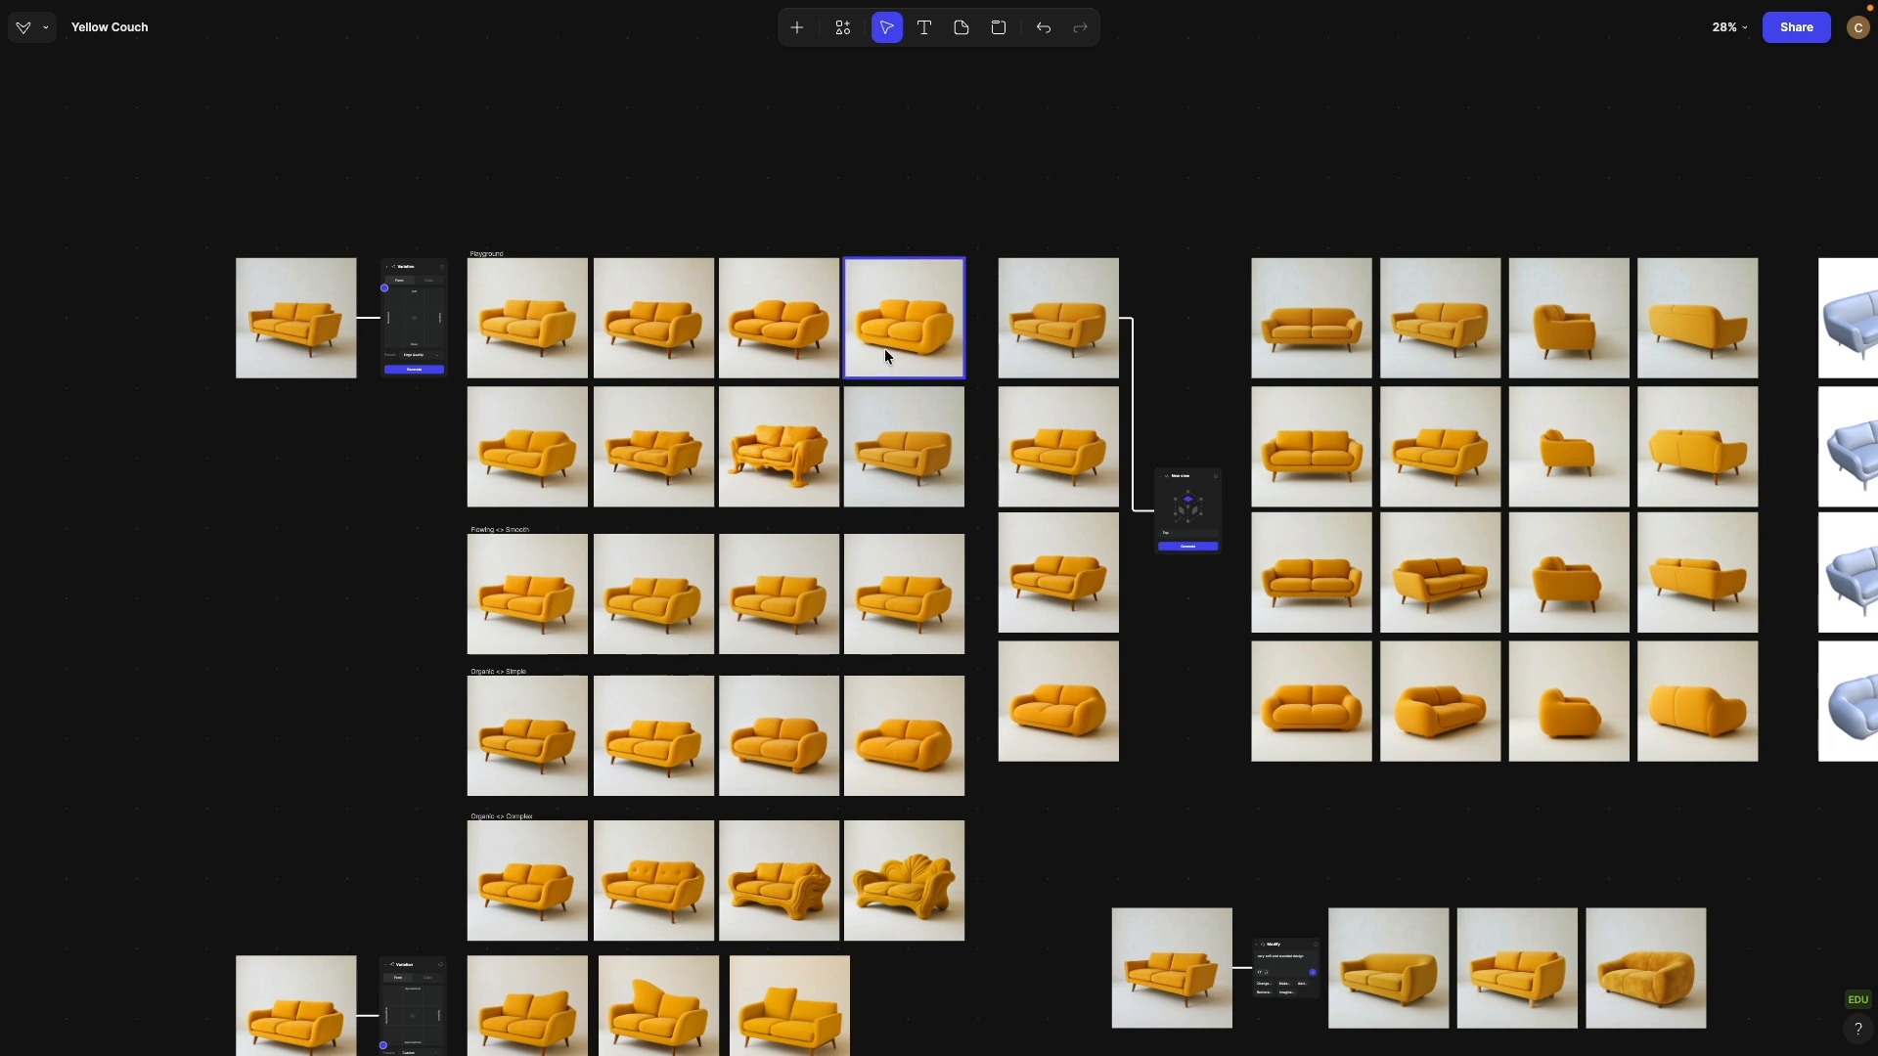
drag(491, 141, 937, 869)
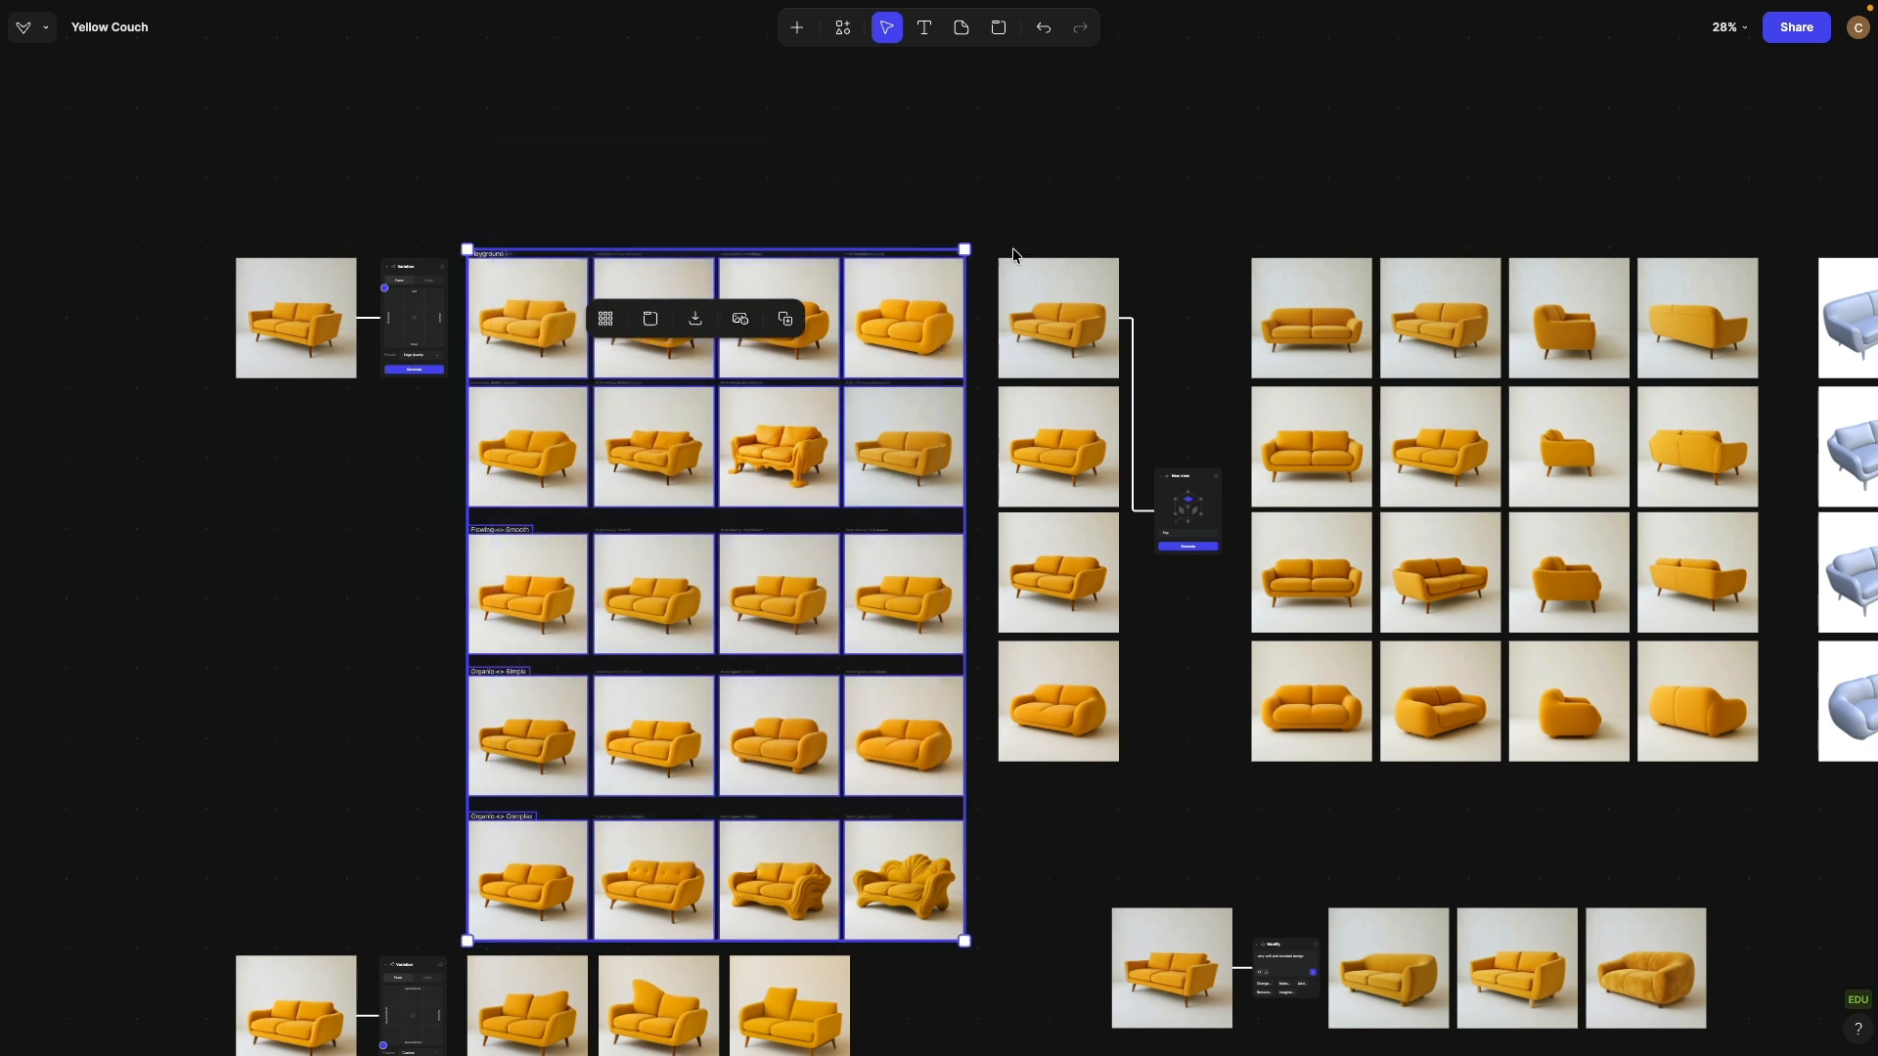
click(1010, 195)
drag(1020, 218, 1057, 835)
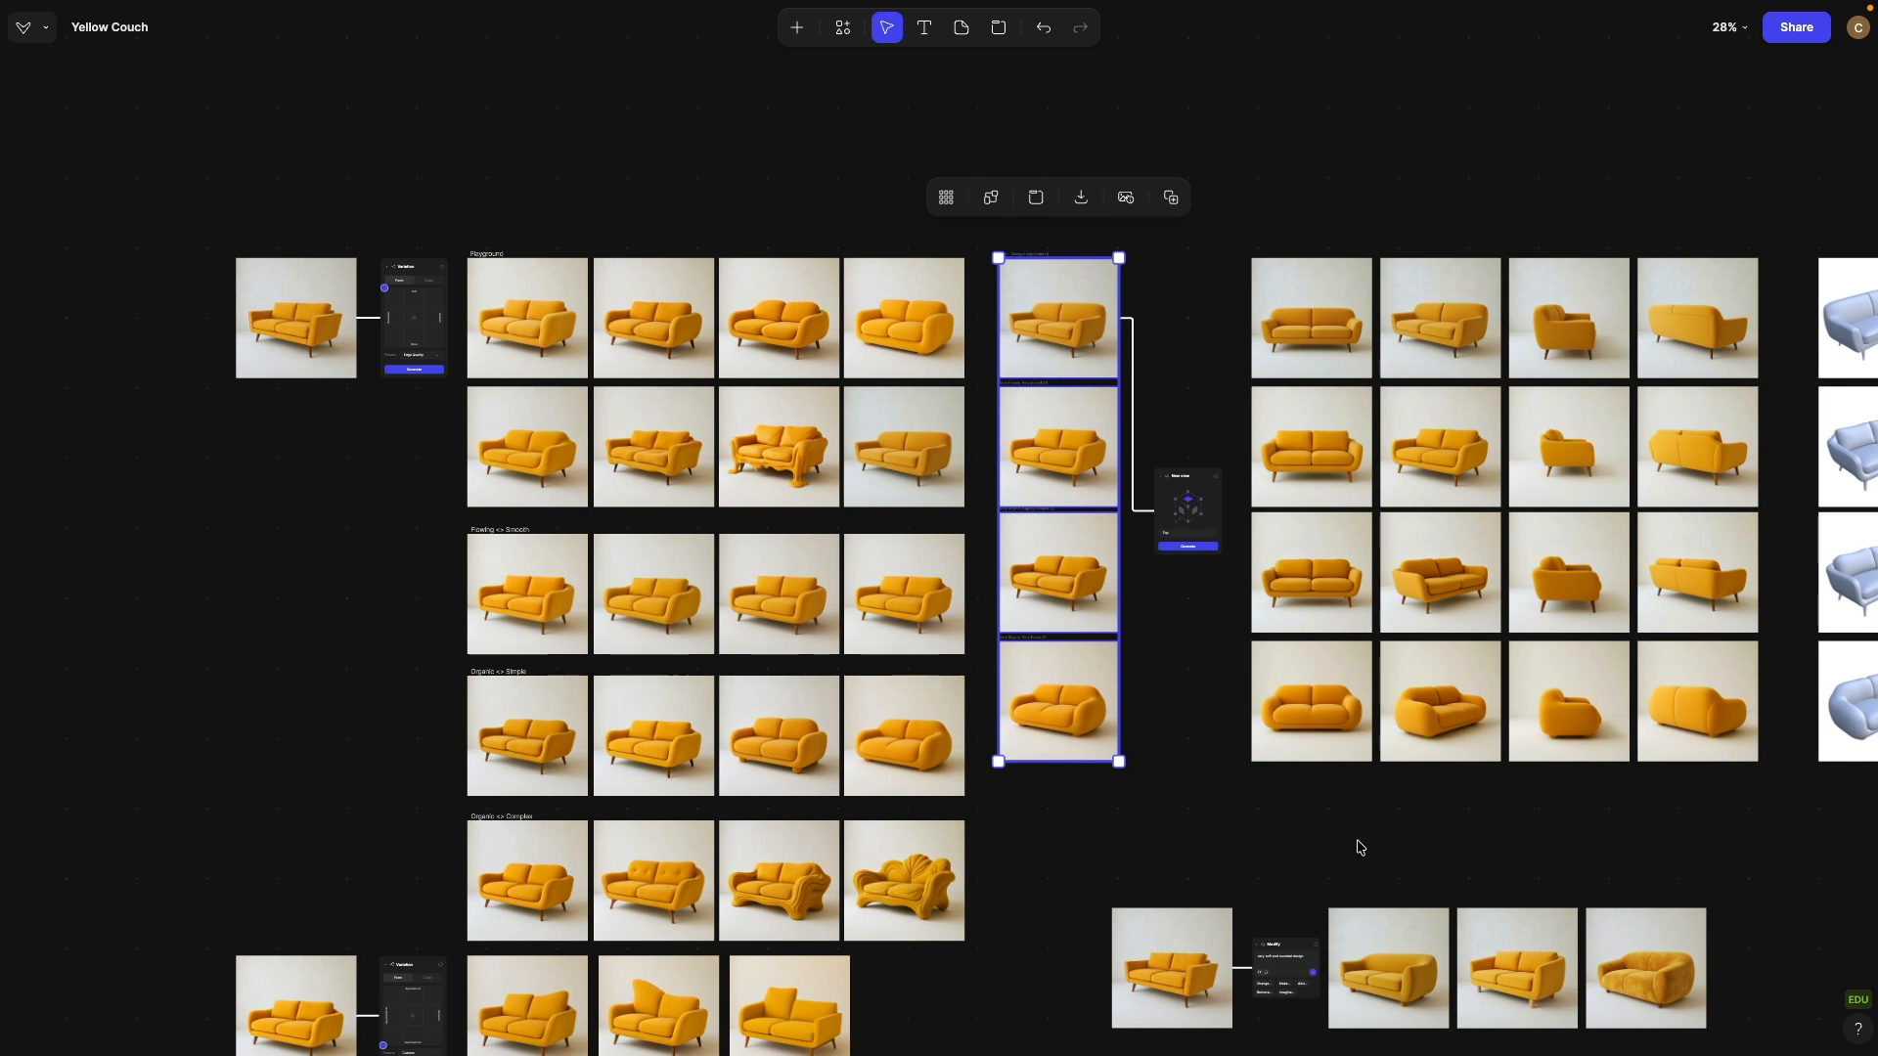
drag(1360, 843, 628, 812)
Step: Return the New view node to the Modify options and choose New view again
scroll(455, 442, up, 6)
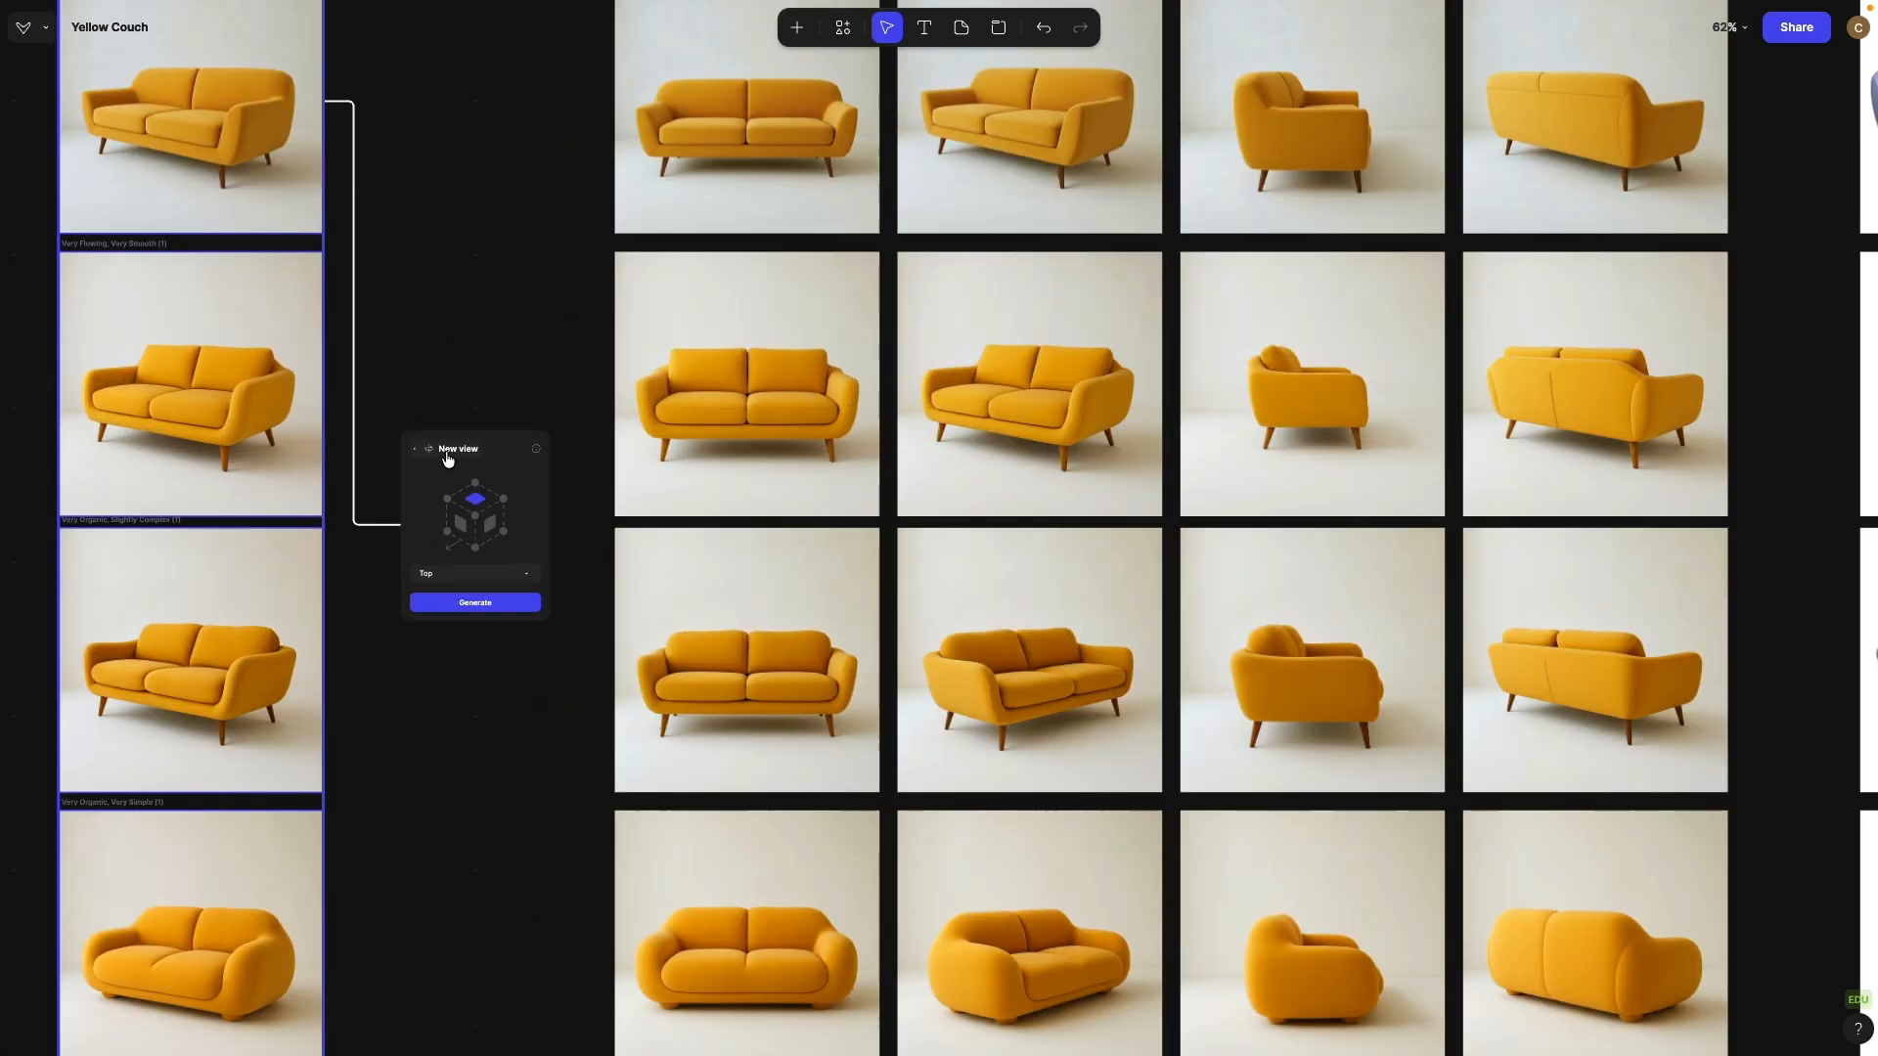
click(419, 448)
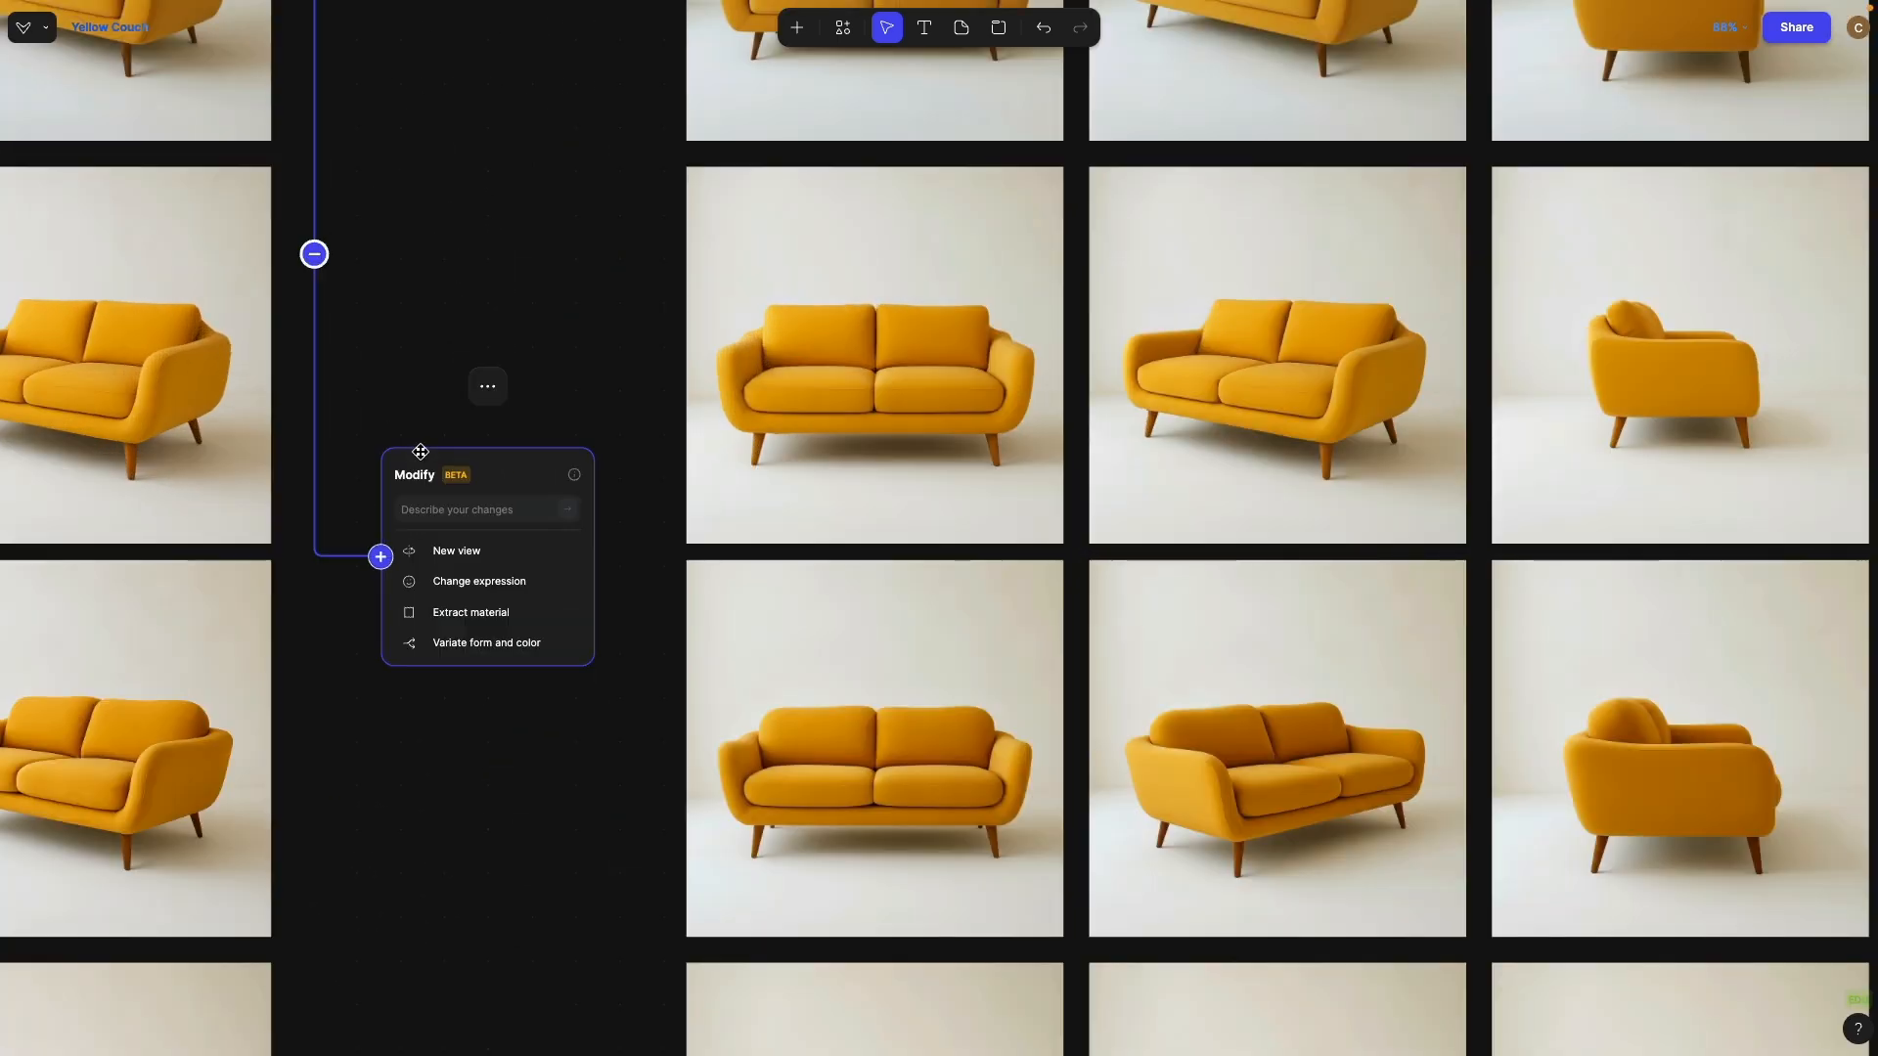
click(455, 553)
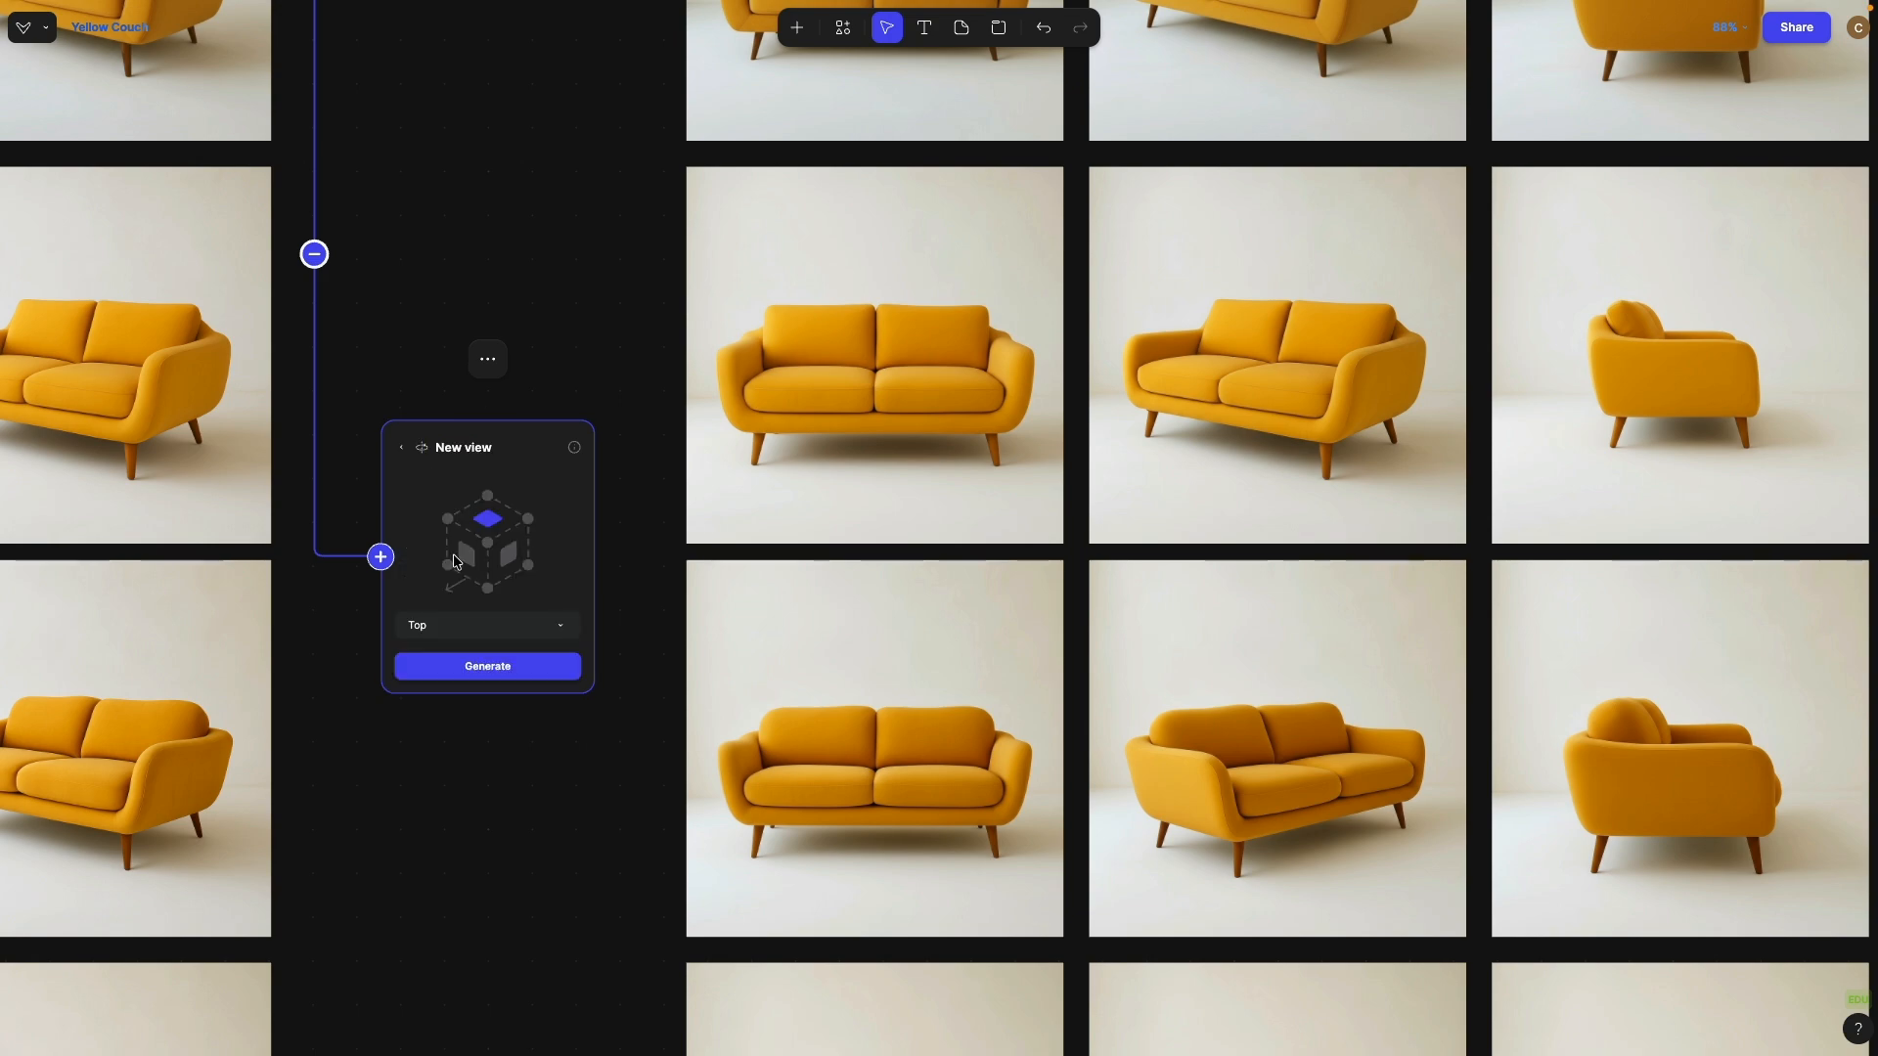
Step: Try the Front and adjacent side faces of the New view cube, ending on Top
scroll(489, 379, down, 3)
scroll(494, 380, up, 1)
click(361, 667)
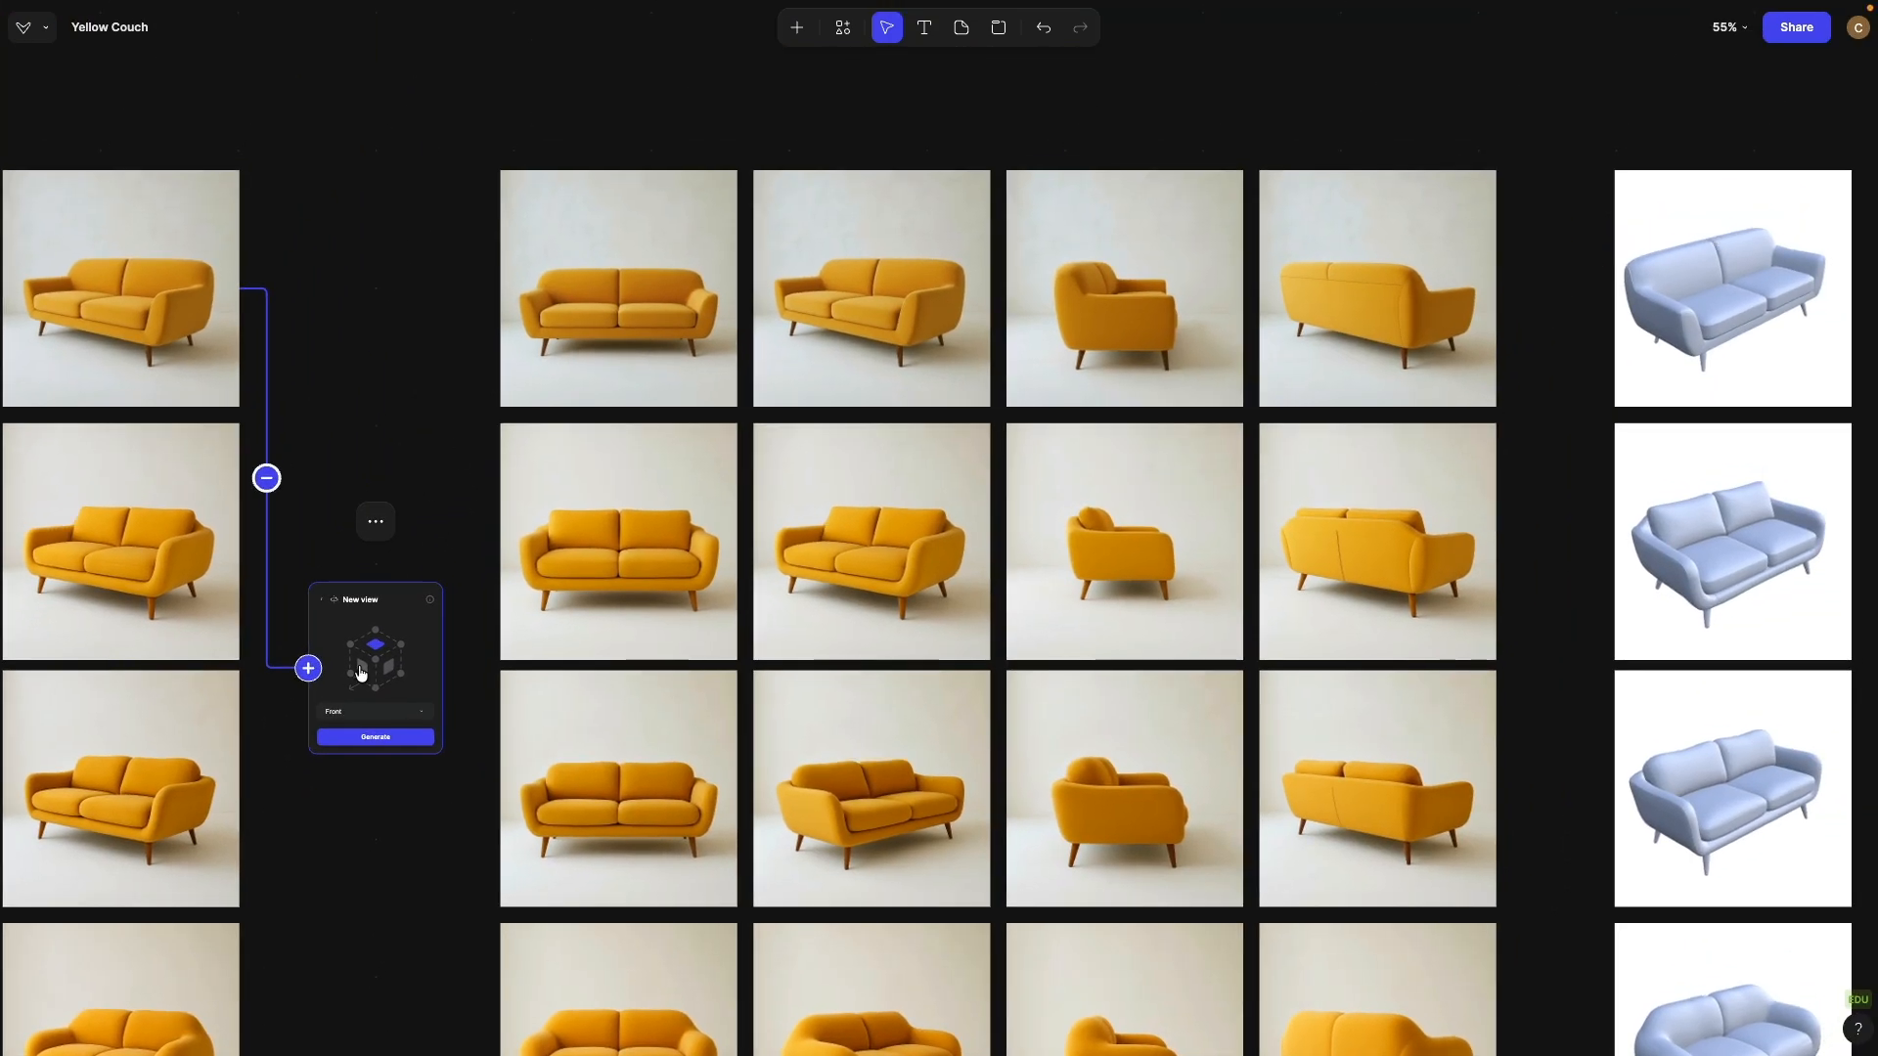
click(387, 666)
click(376, 647)
scroll(554, 408, down, 1)
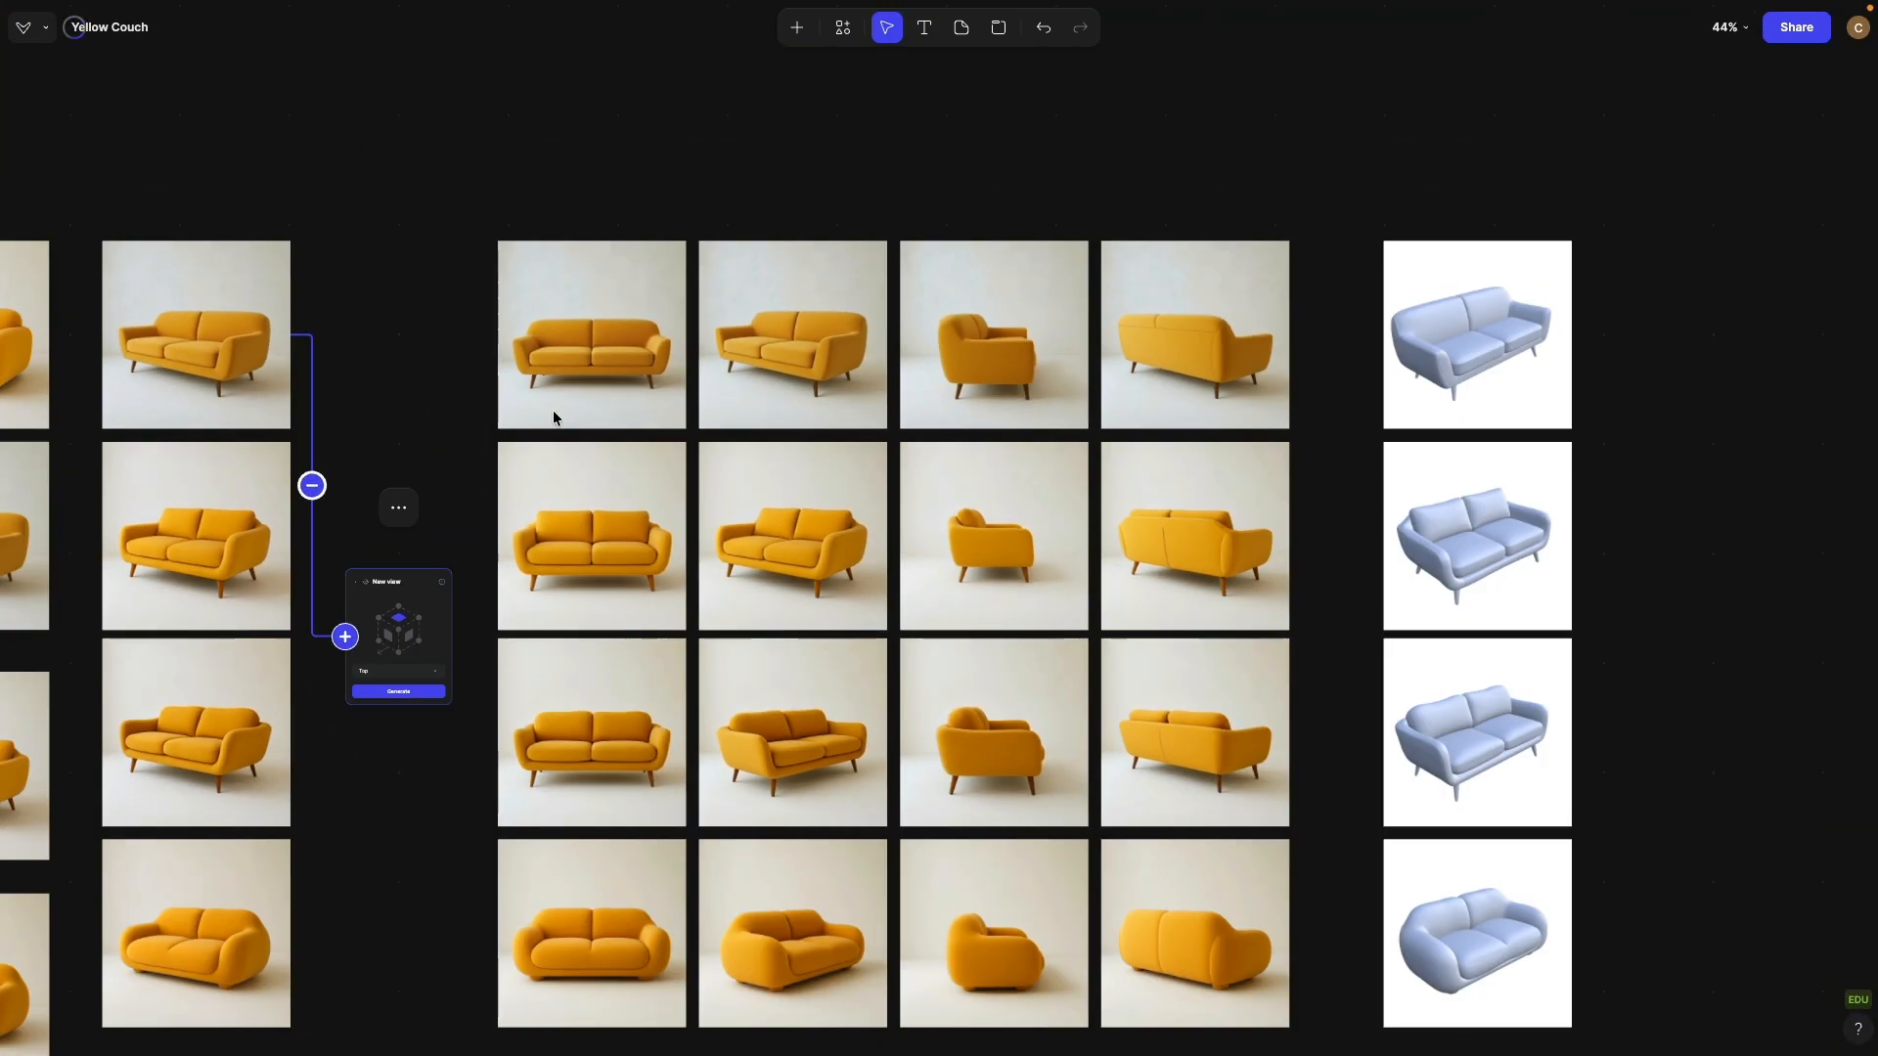
Step: Examine the four views of the first couch in the first row one by one
click(573, 338)
click(818, 337)
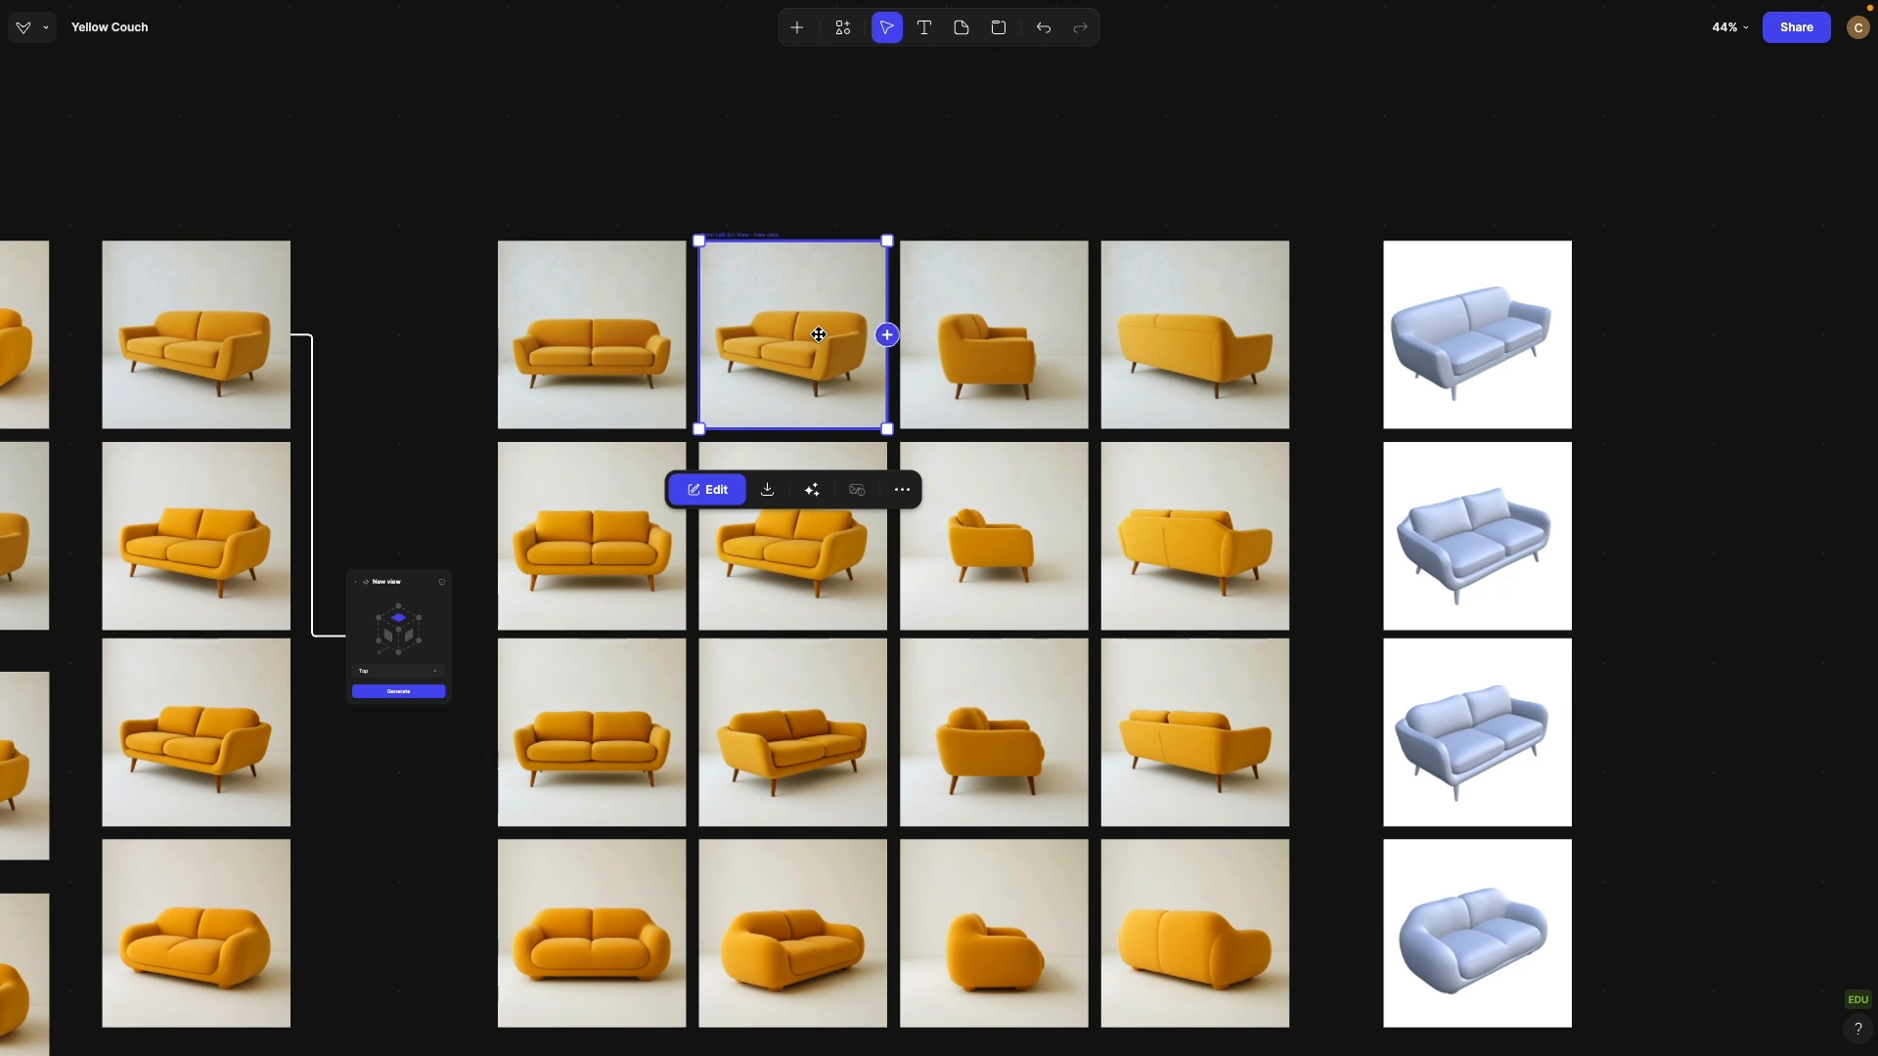
click(946, 335)
click(1207, 344)
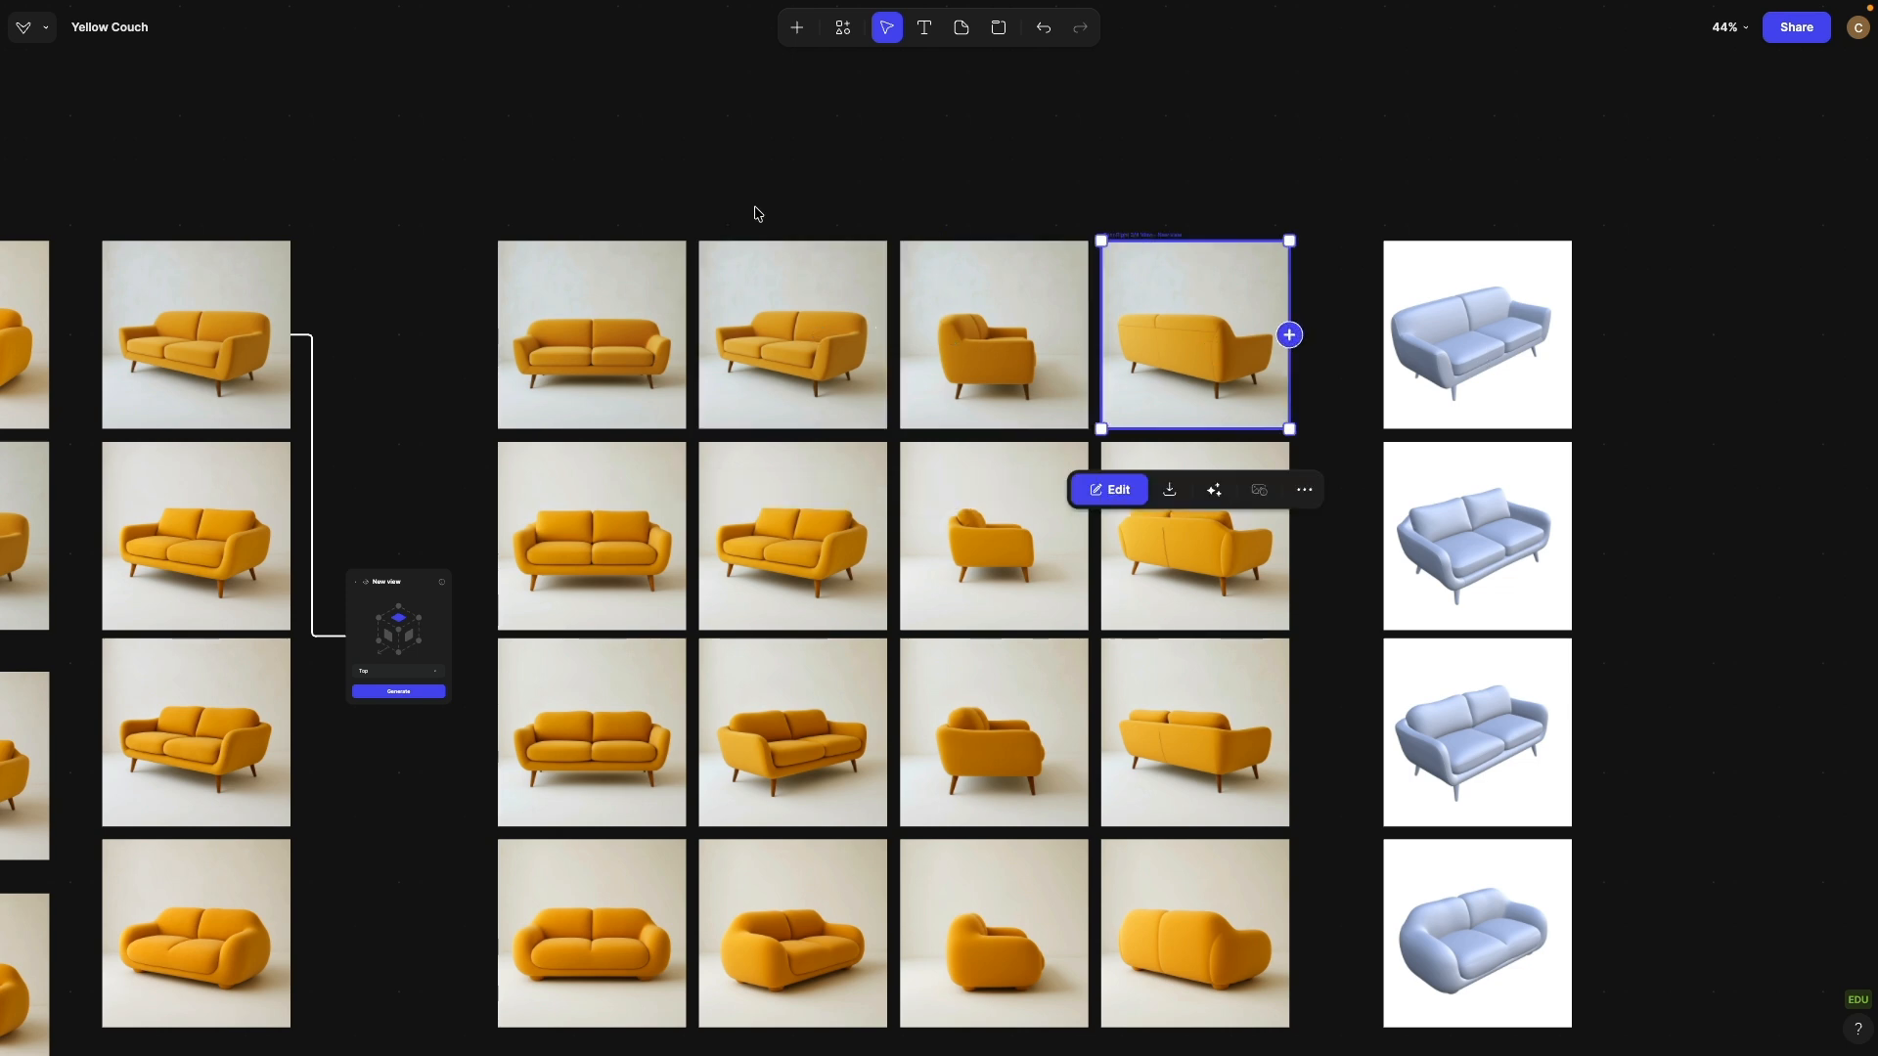
Step: Select all four views of the first couch and check the actions available for the selection
drag(463, 162, 1204, 333)
right_click(1205, 334)
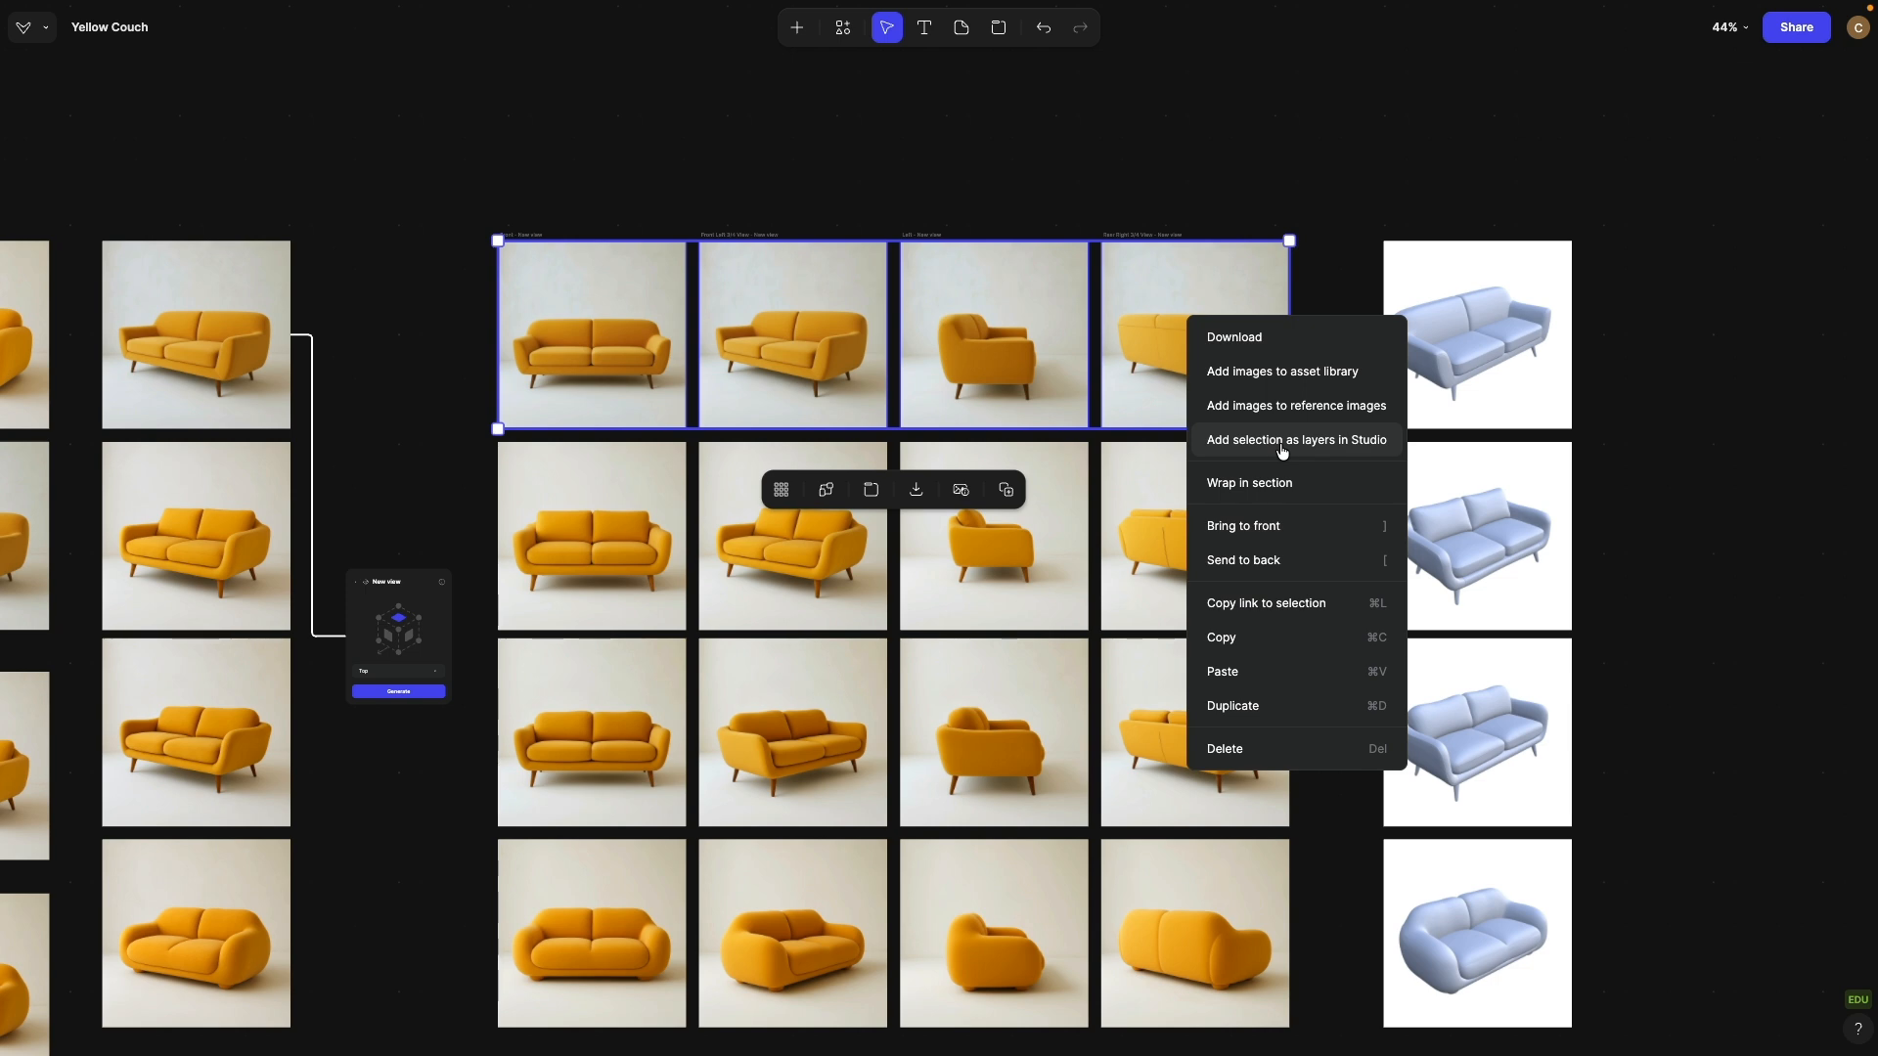
click(1747, 358)
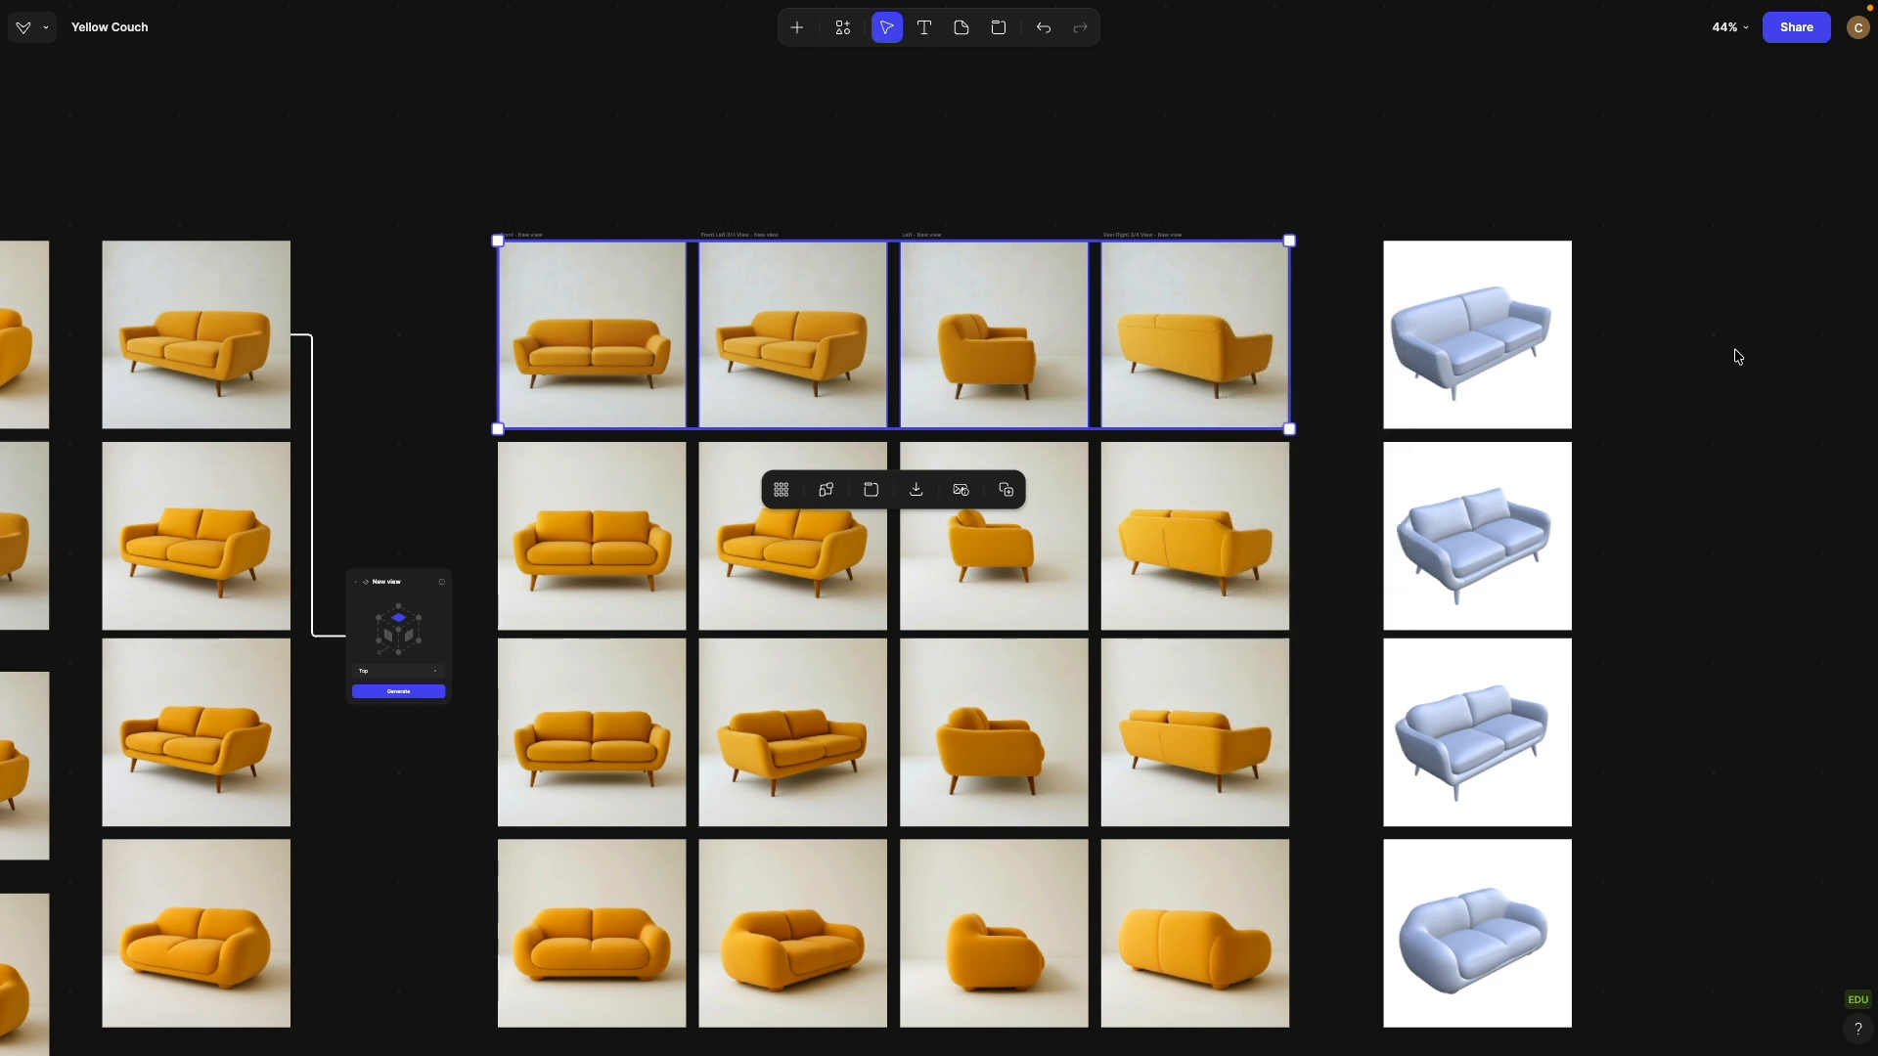
Step: Check the blue 3D model of the first couch, clear the selection and survey the couch variations on the board
click(1481, 329)
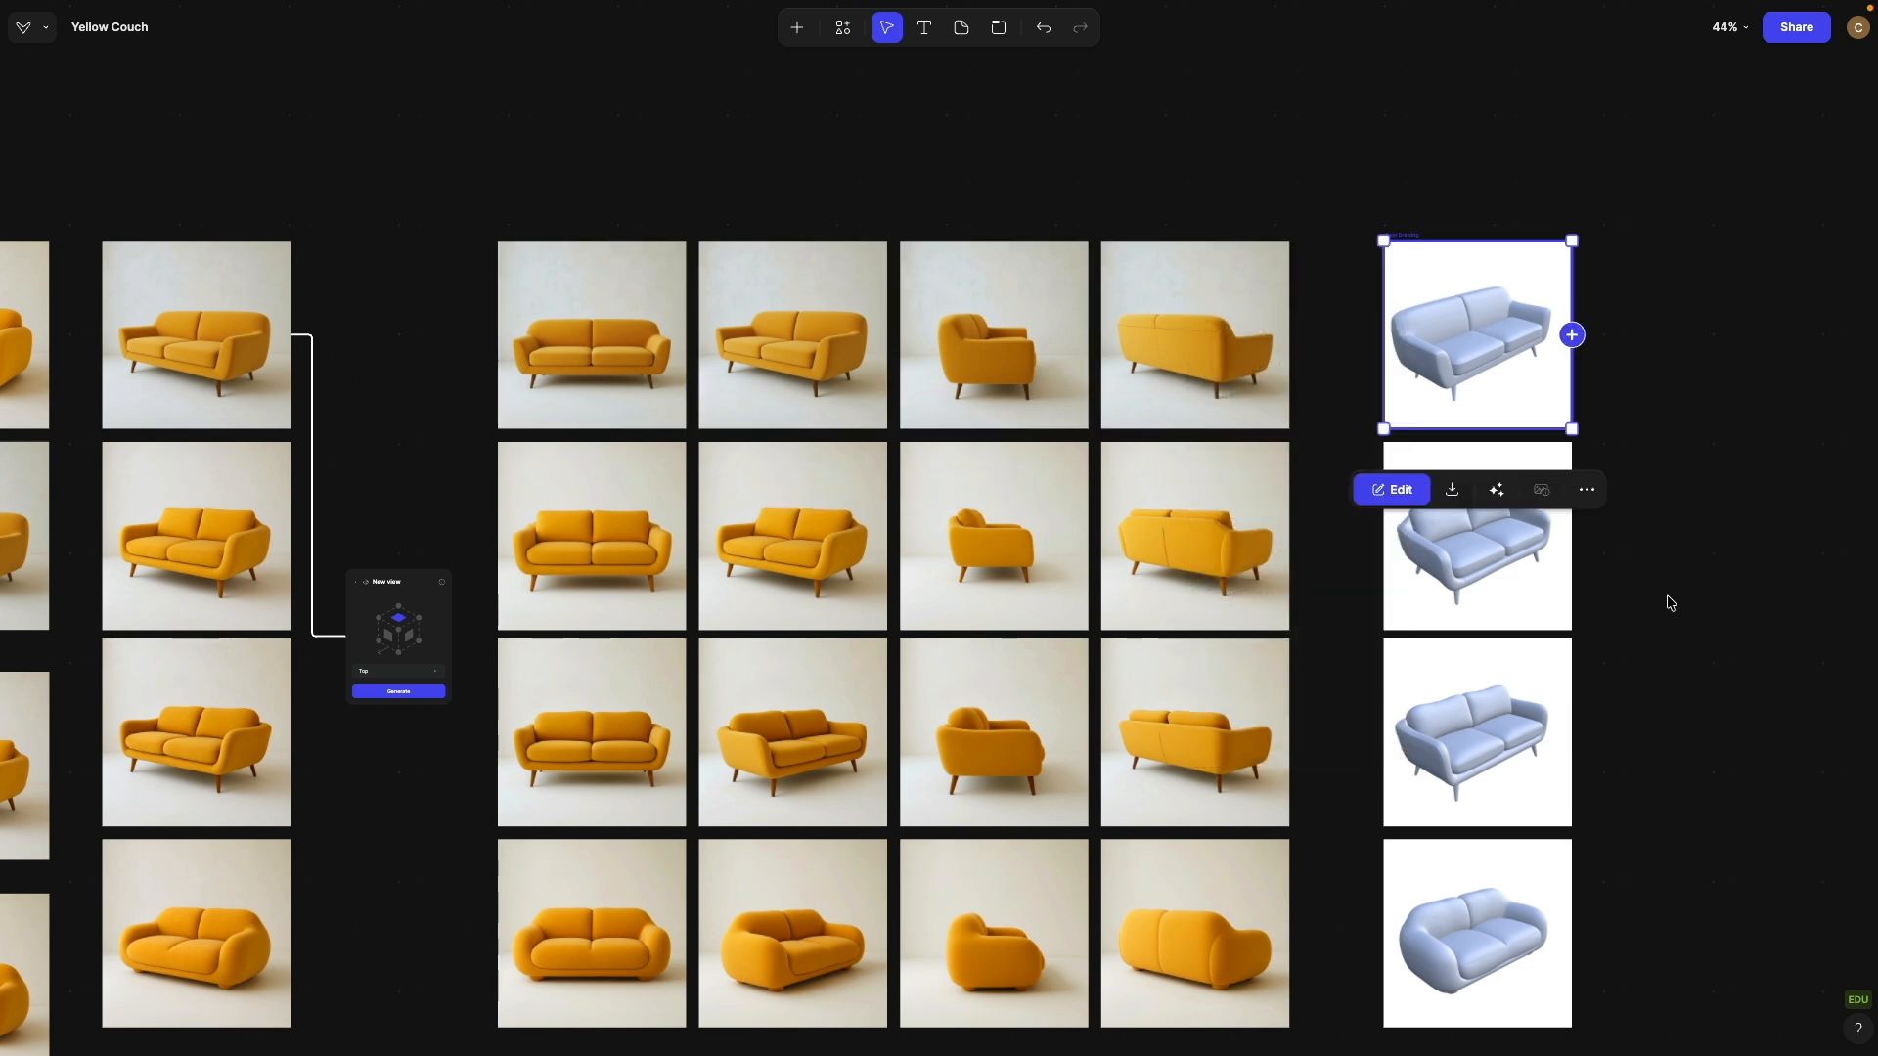
click(1698, 502)
scroll(1140, 482, down, 5)
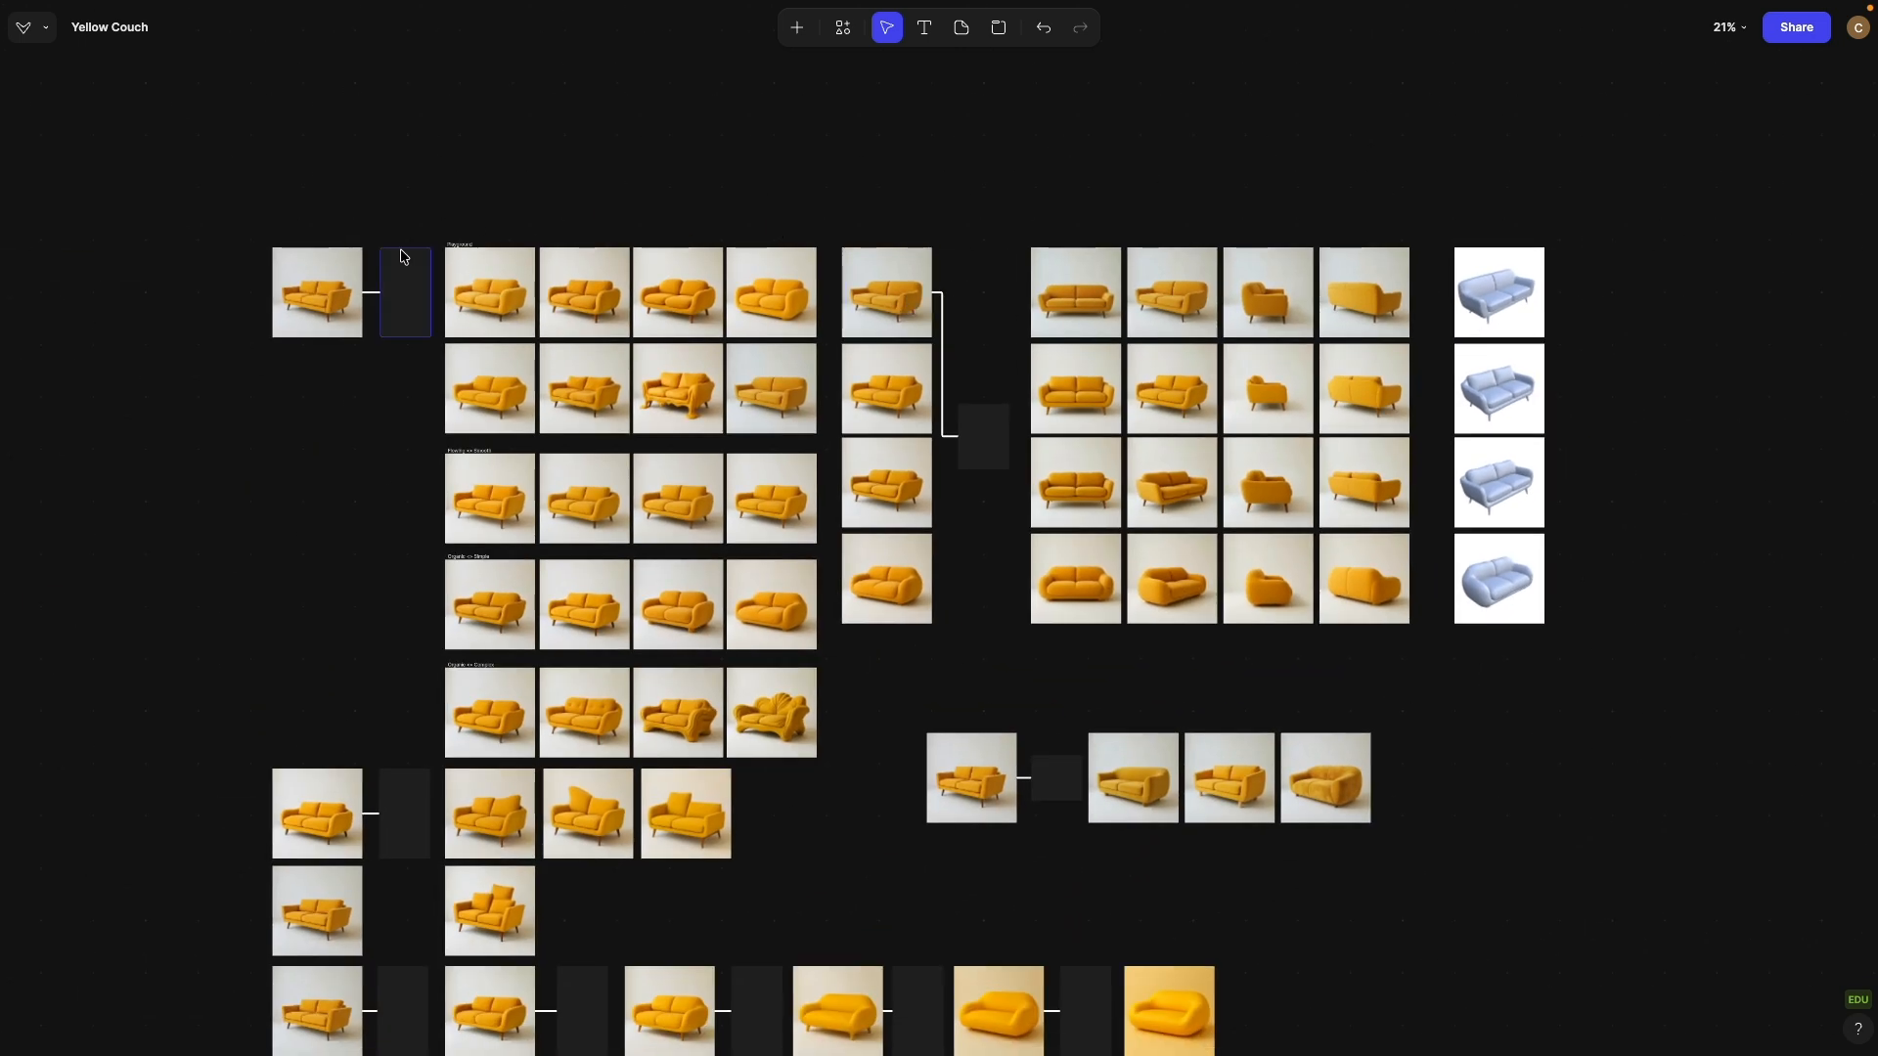
scroll(406, 281, up, 6)
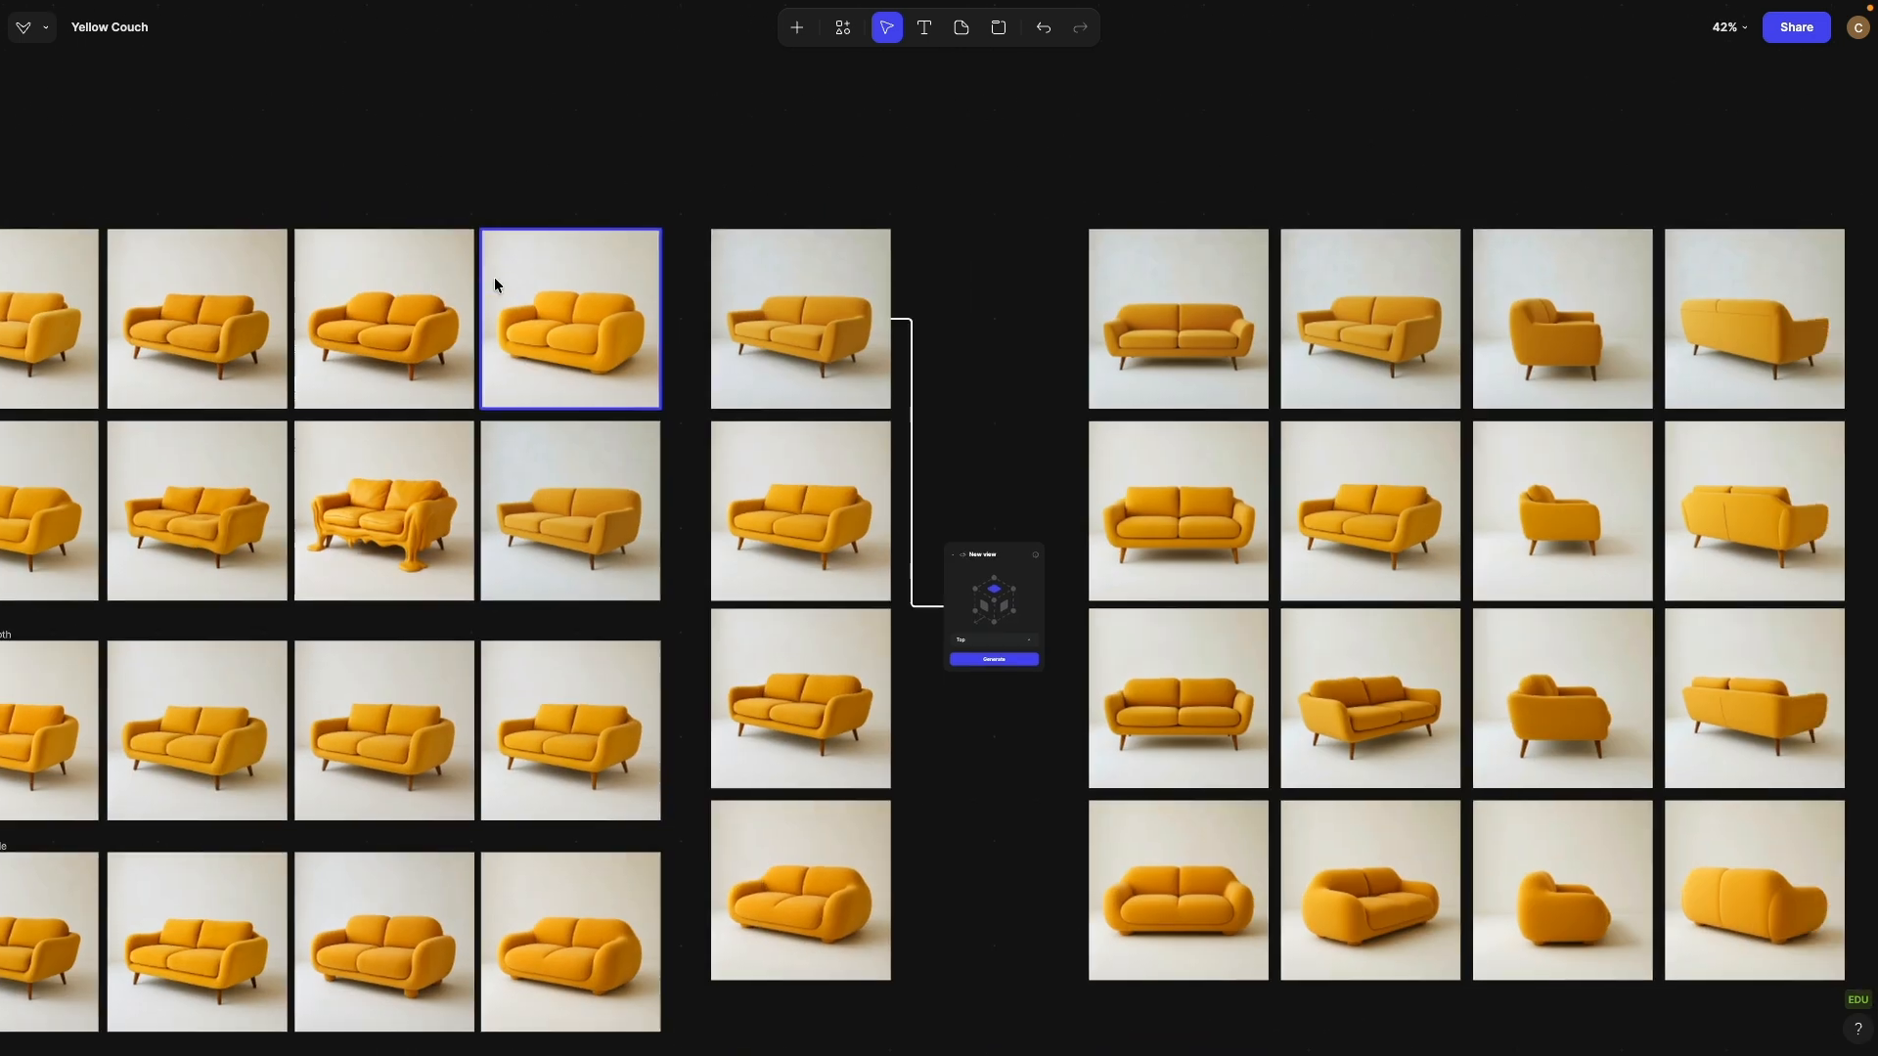
scroll(959, 421, down, 4)
Step: Examine the two Asymmetrical axis labels of the Custom Form Variation node below the Organic <> Complex row
drag(841, 552, 1061, 210)
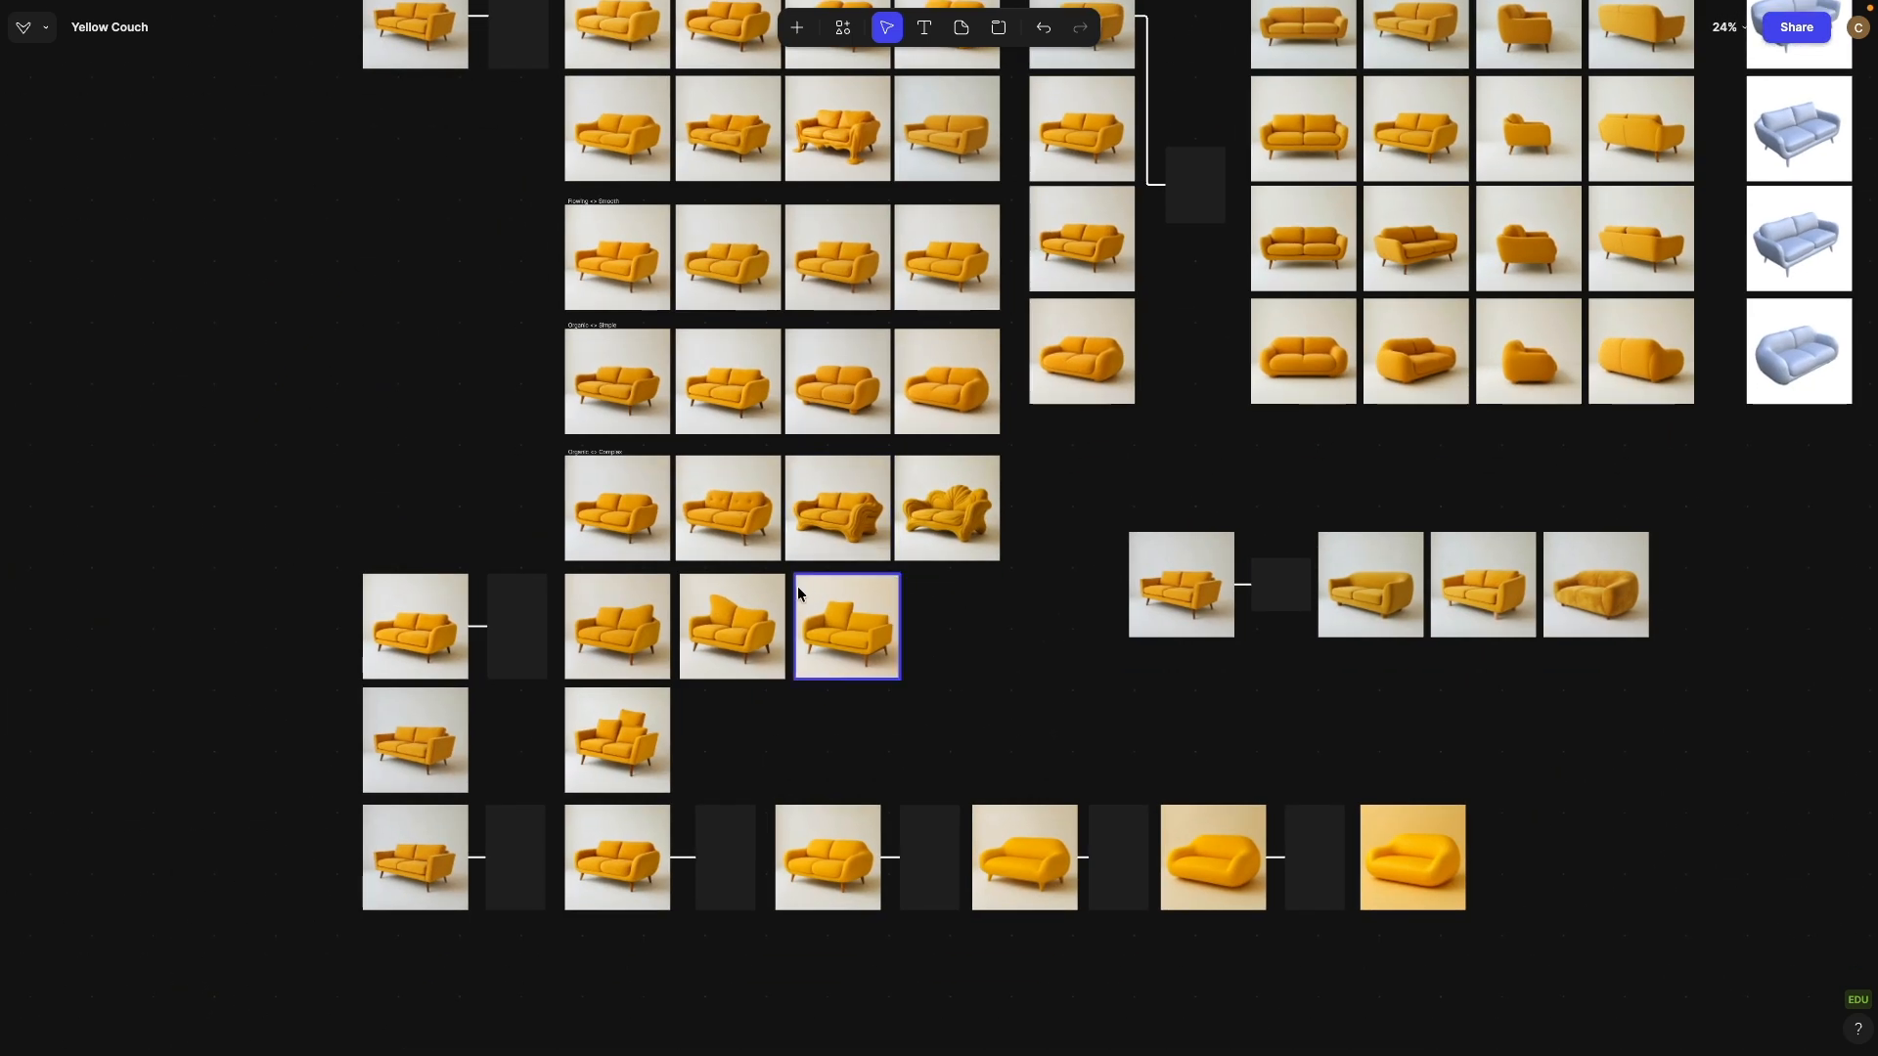
scroll(341, 661, up, 5)
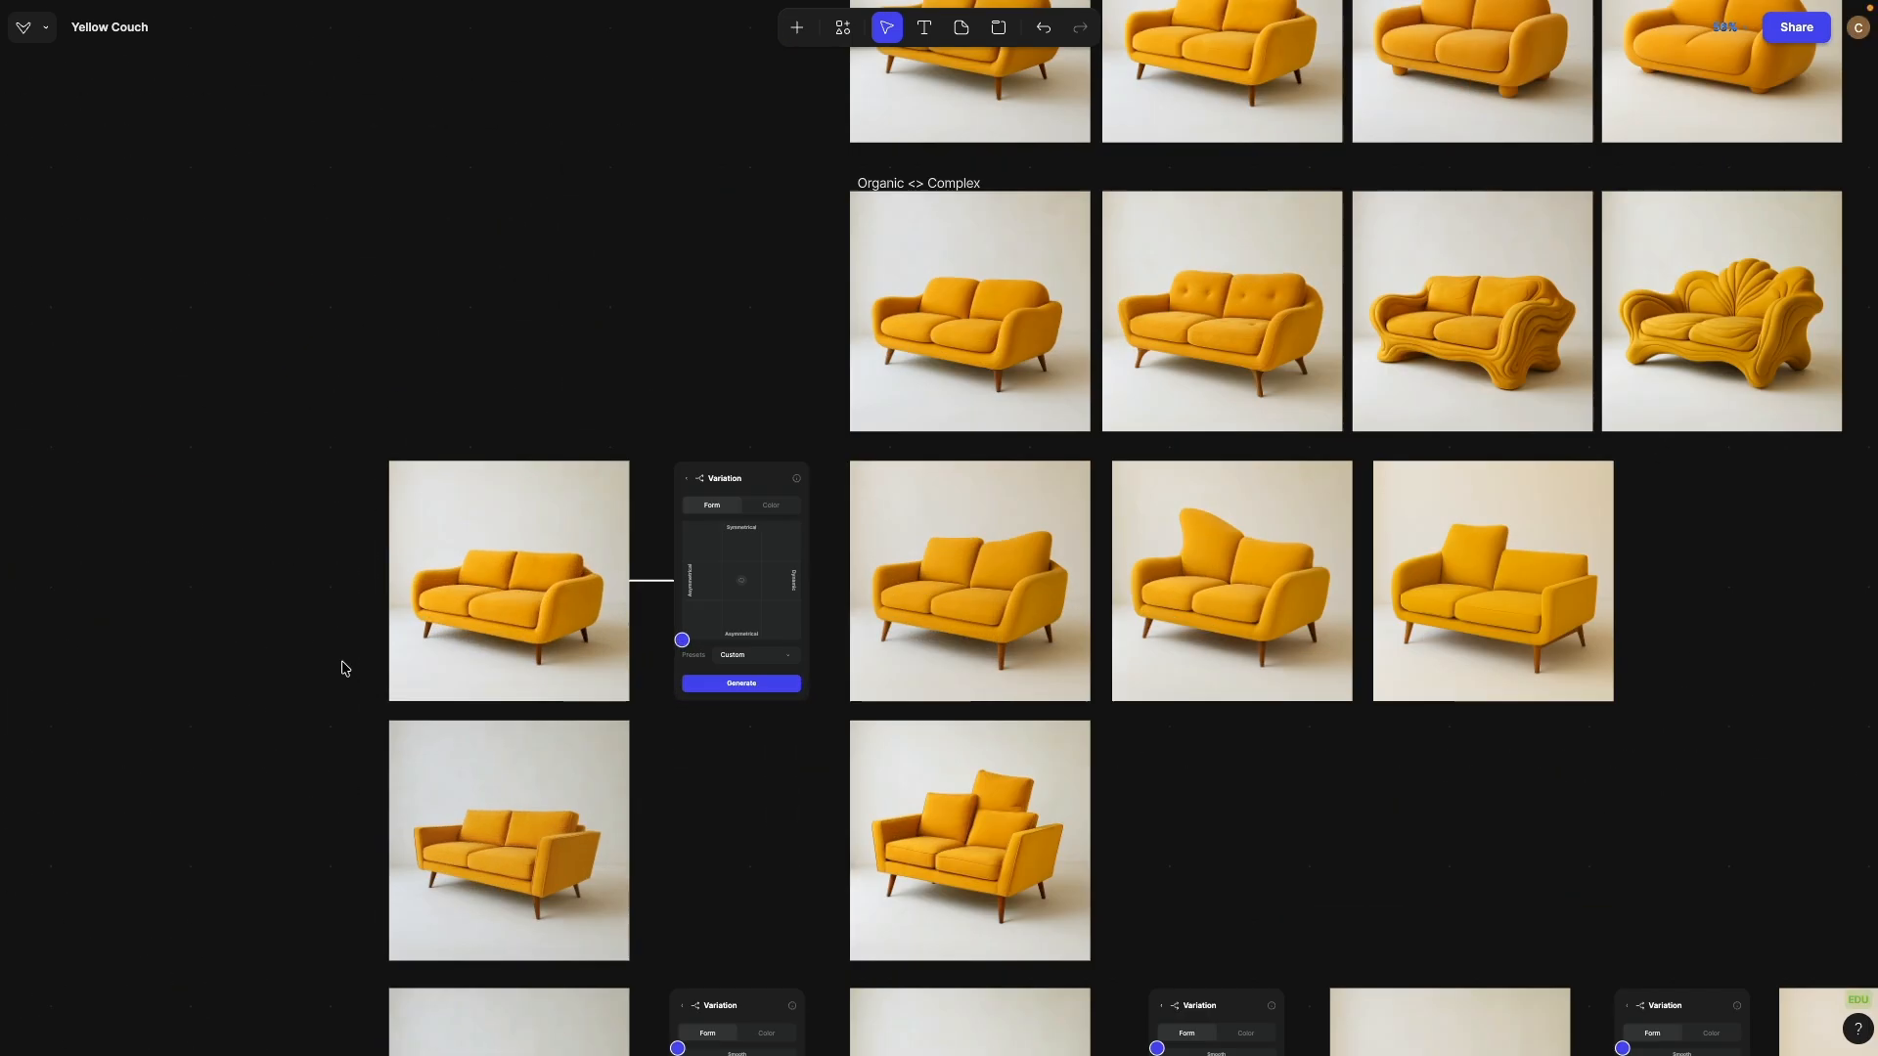
drag(297, 626, 202, 420)
scroll(509, 372, up, 7)
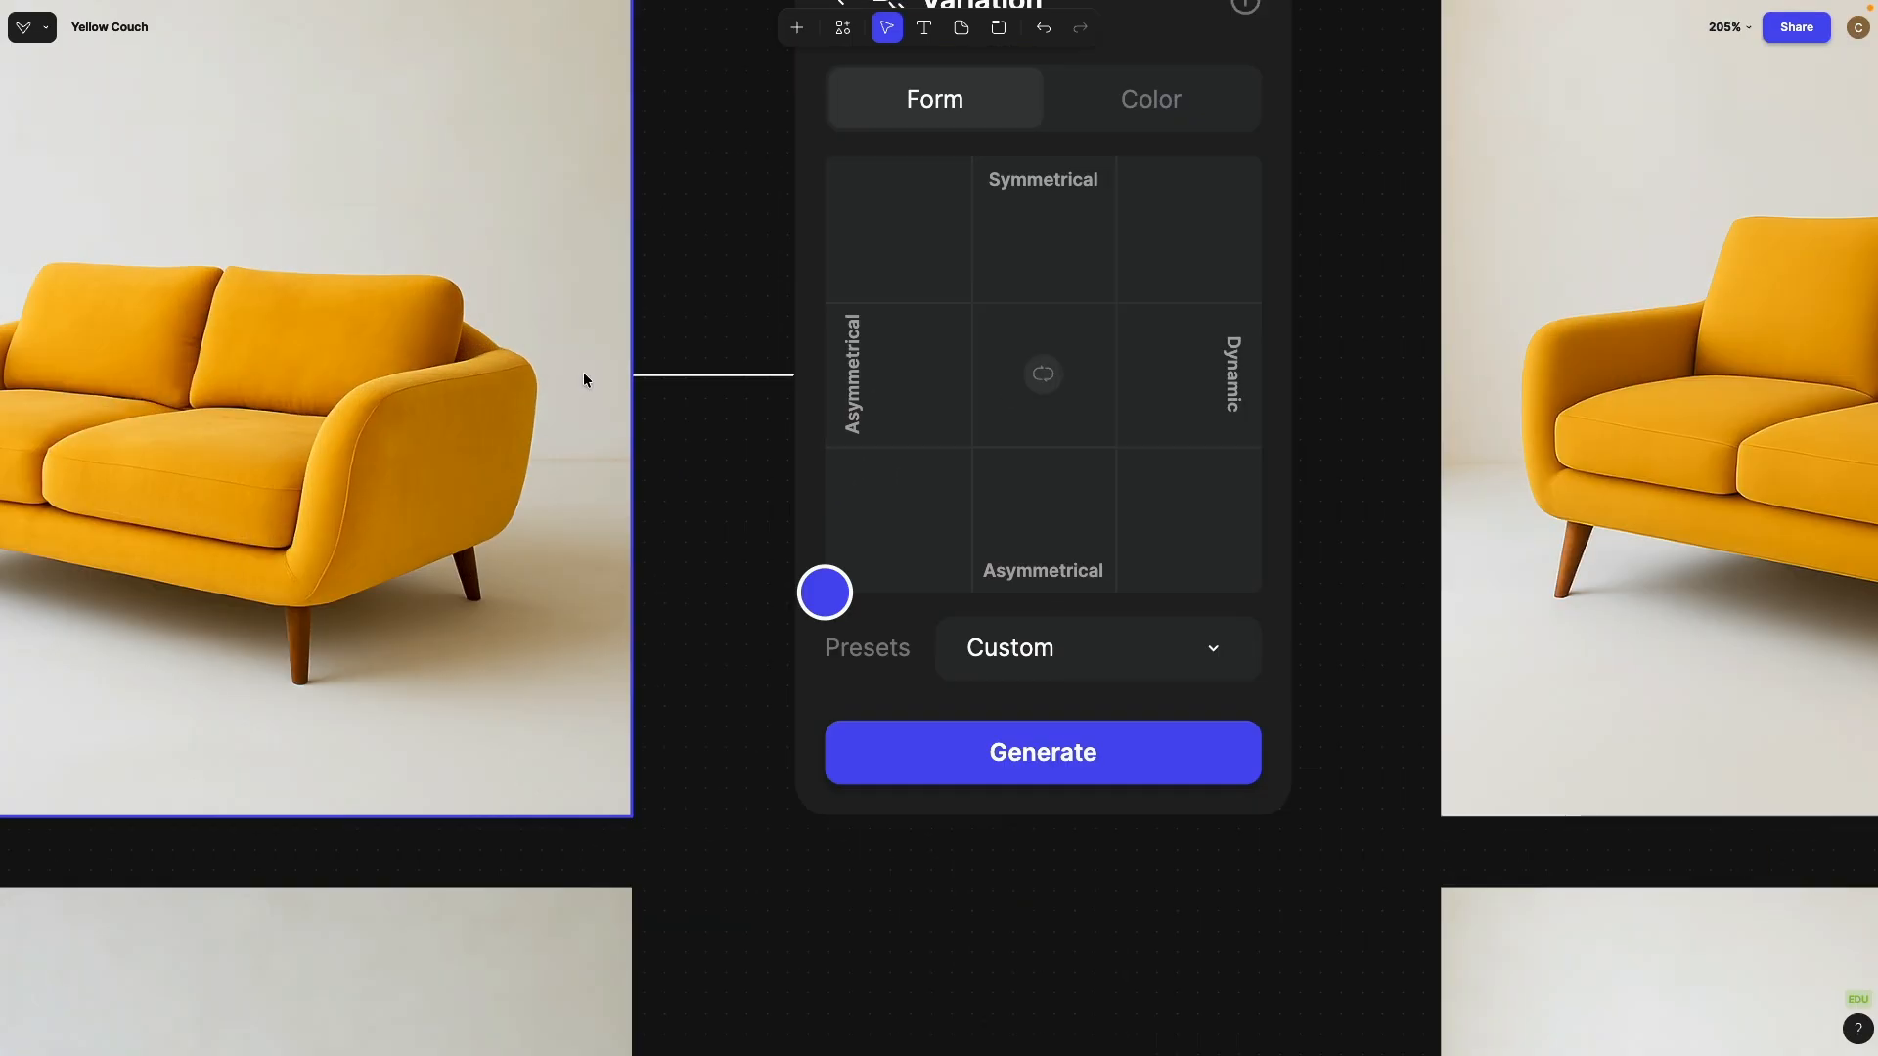
double_click(853, 364)
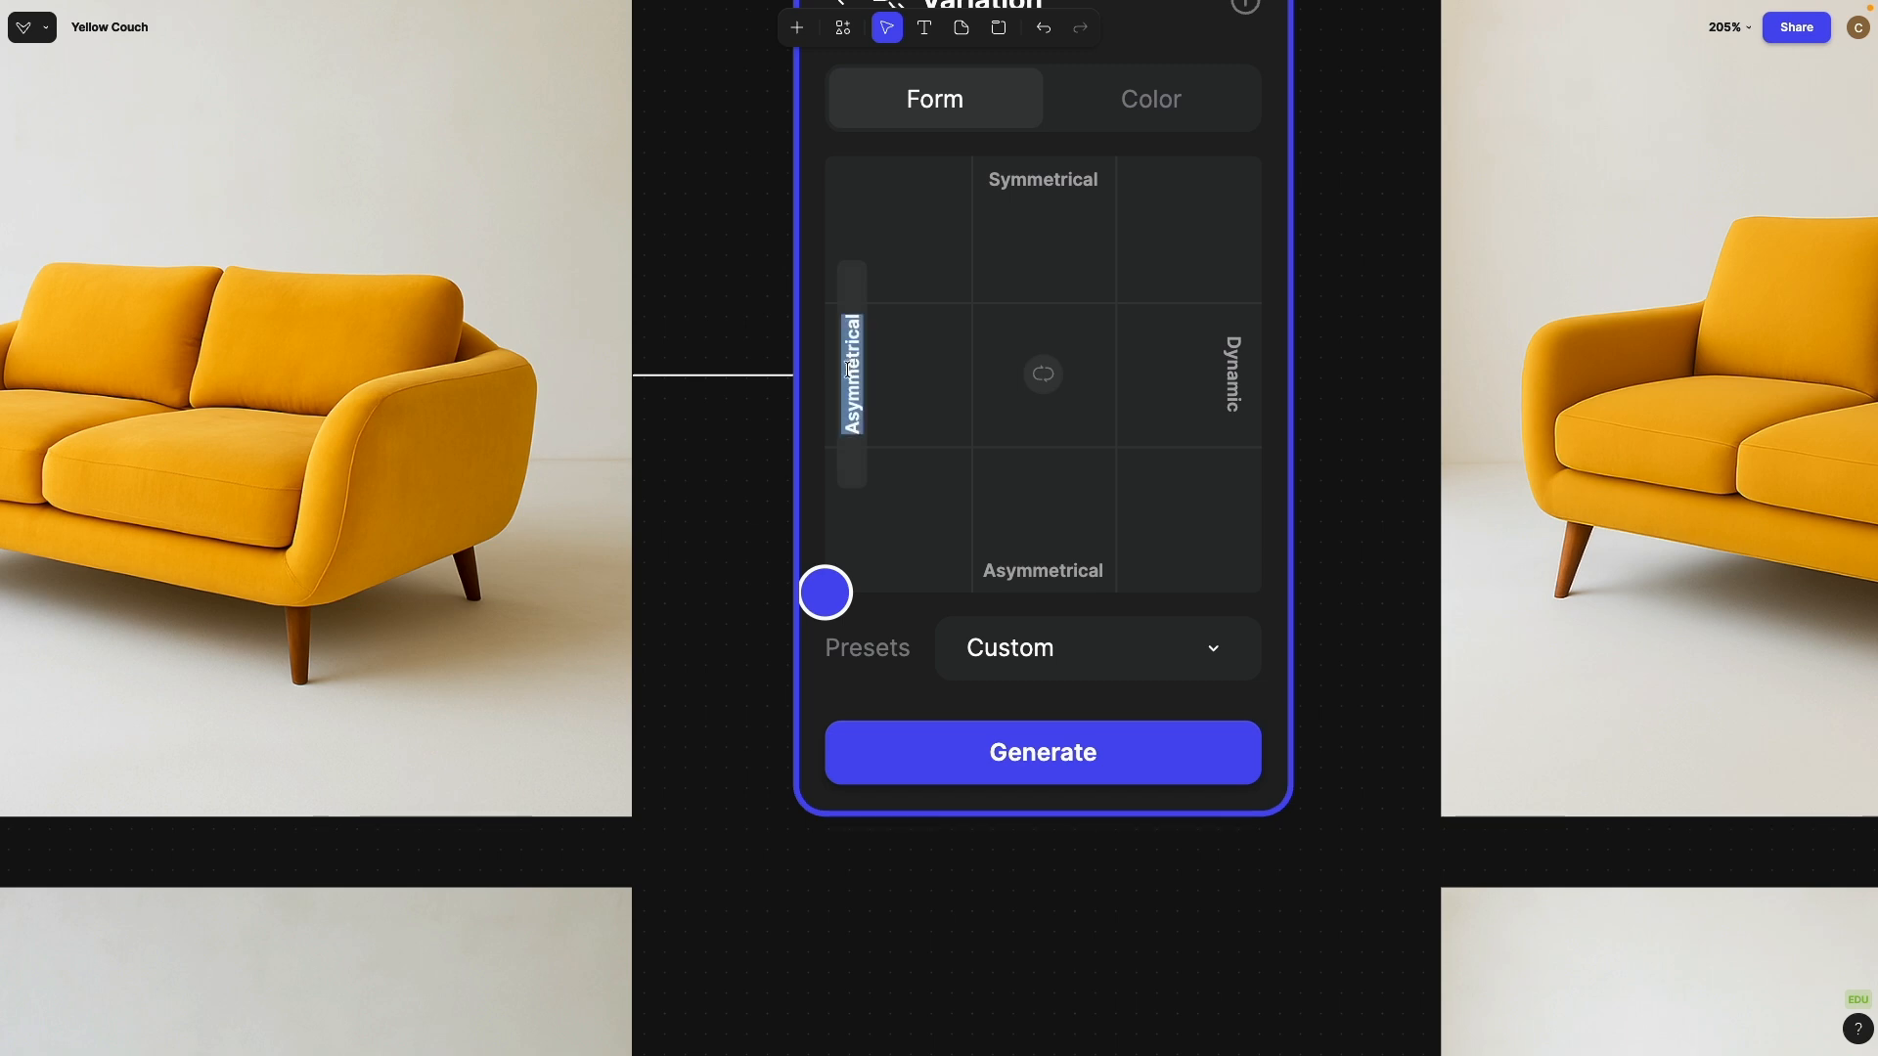
double_click(1024, 573)
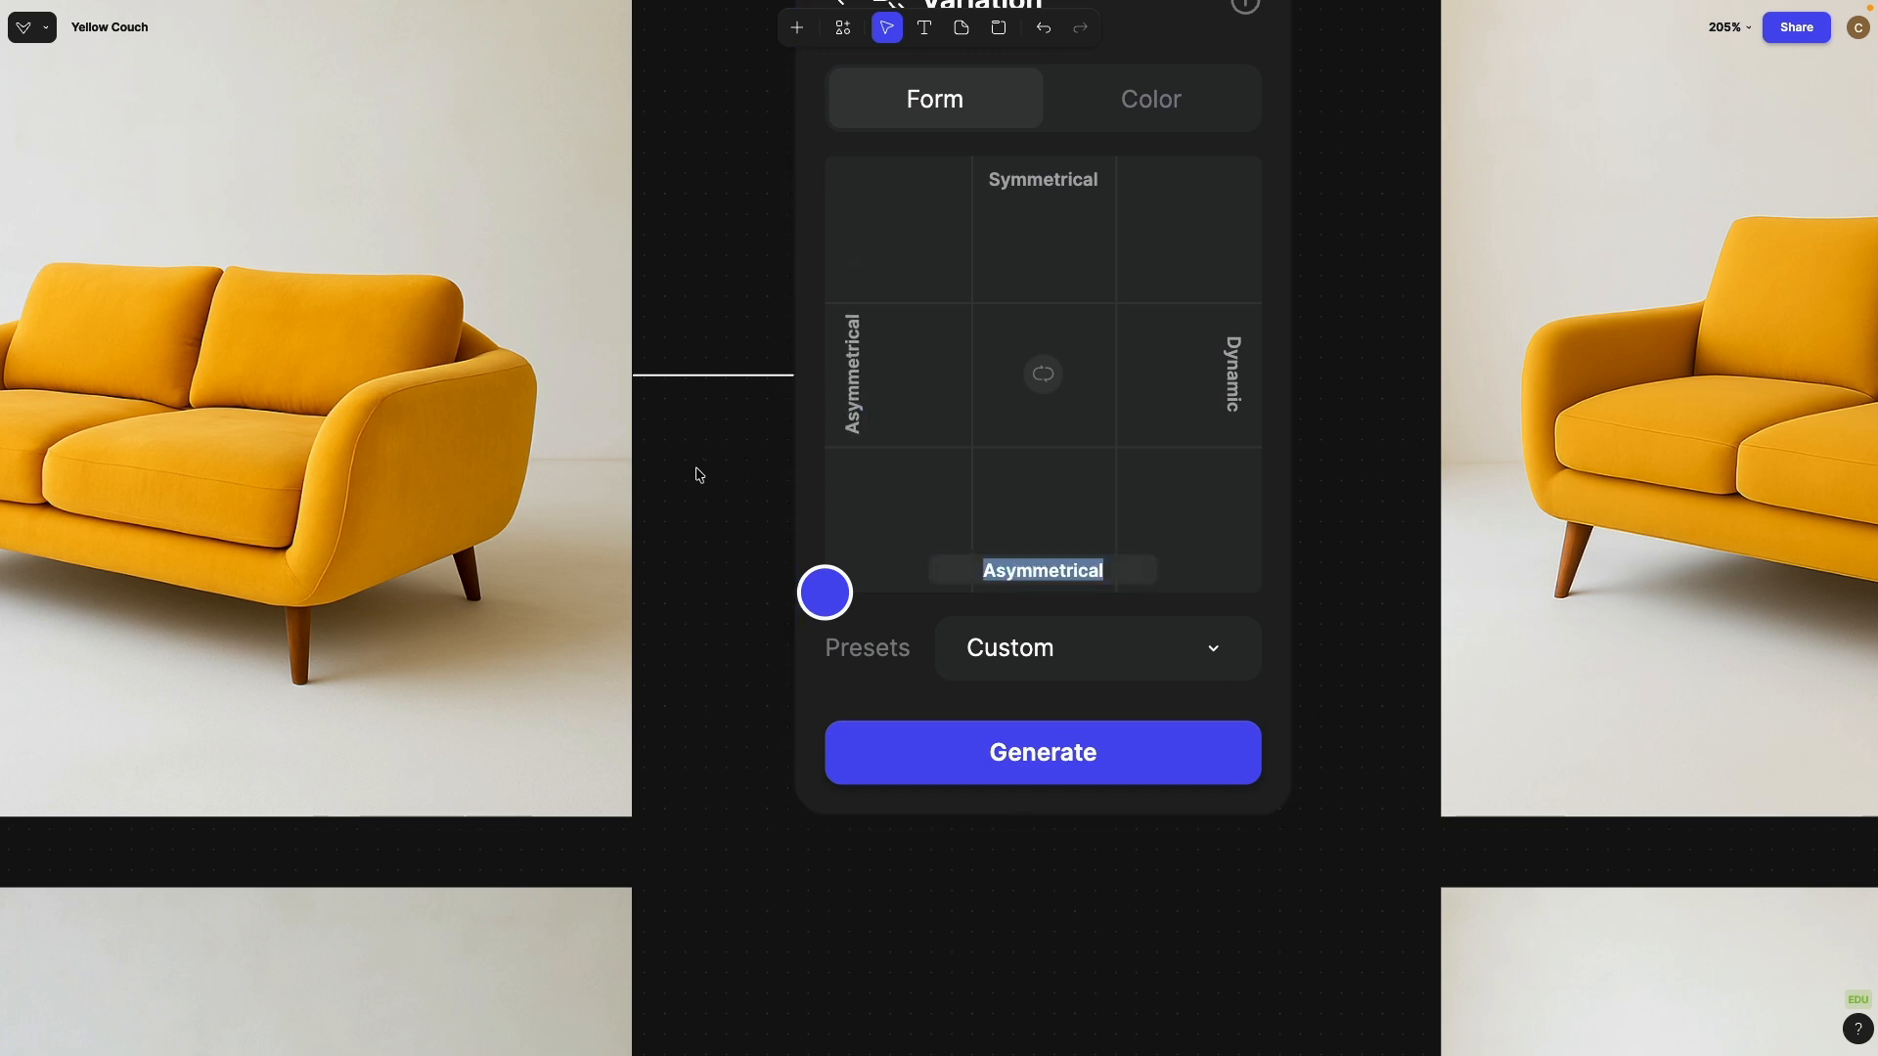
Step: Examine the four asymmetrical couch variations one by one
scroll(893, 420, down, 10)
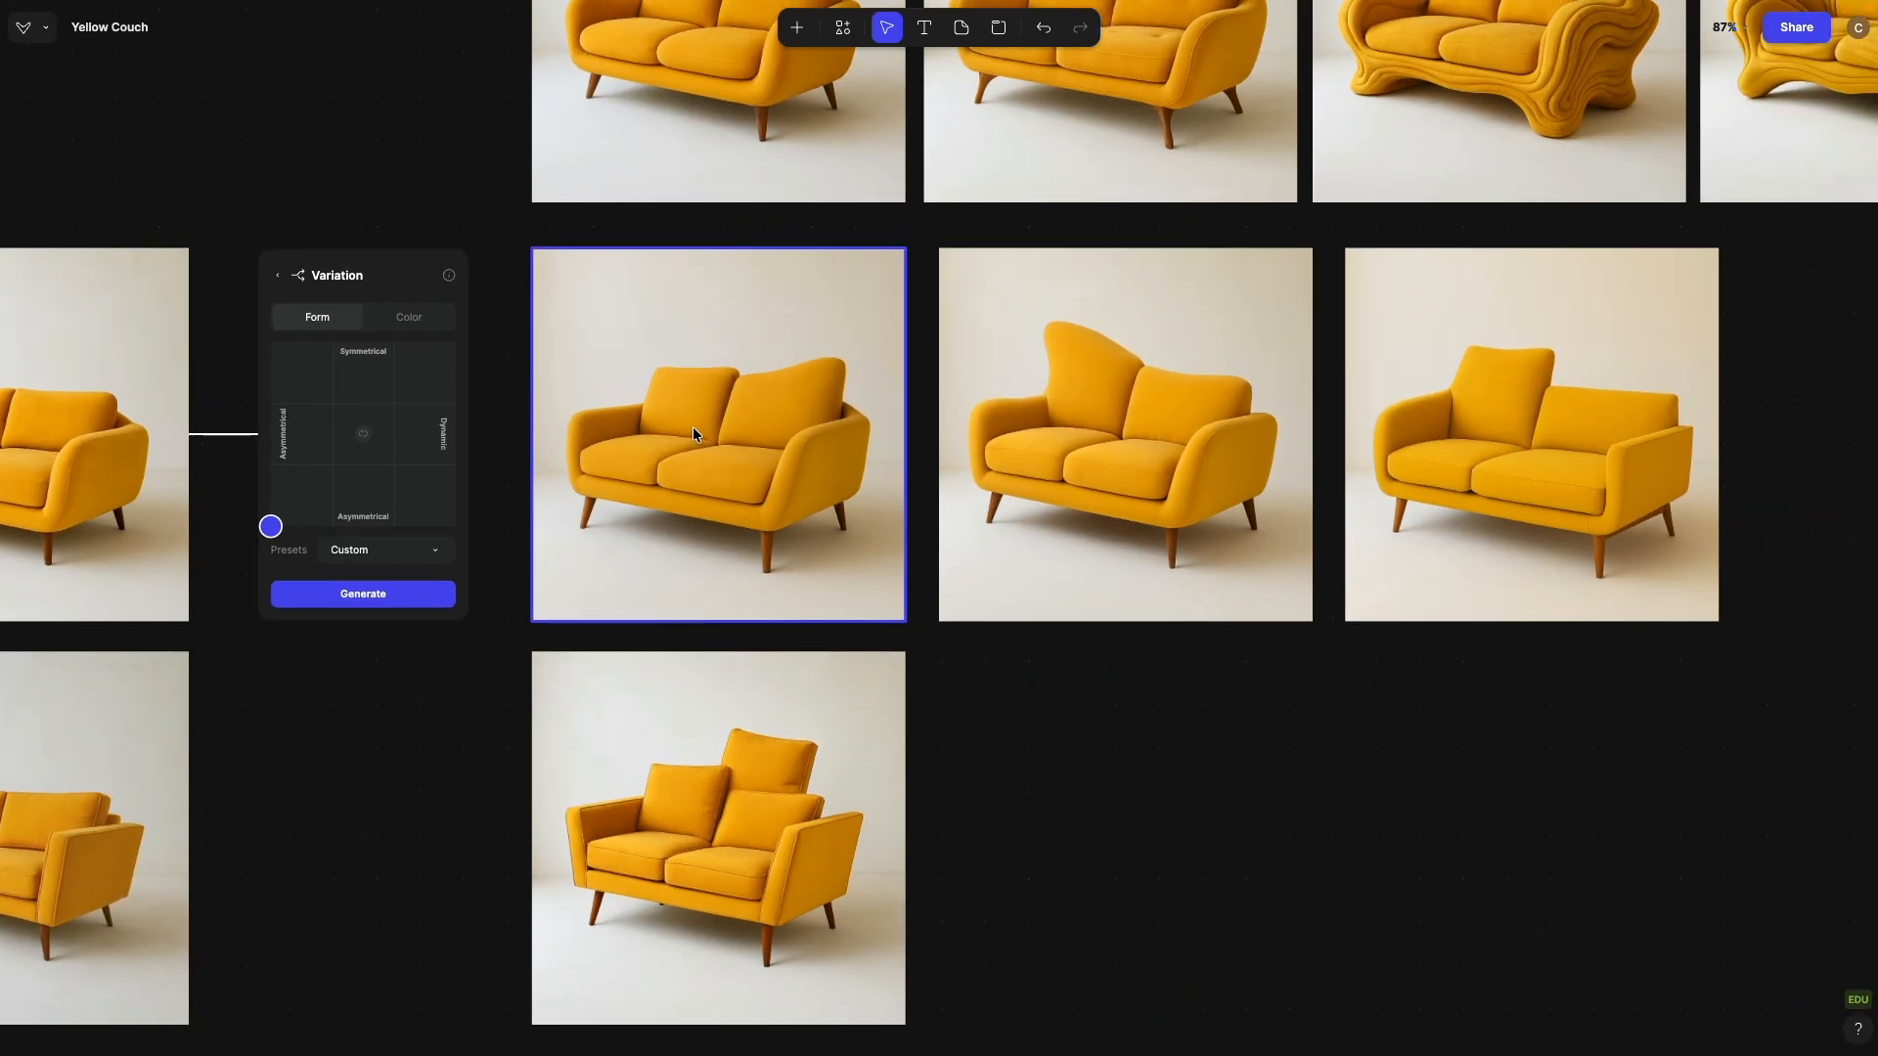
click(692, 426)
click(1125, 420)
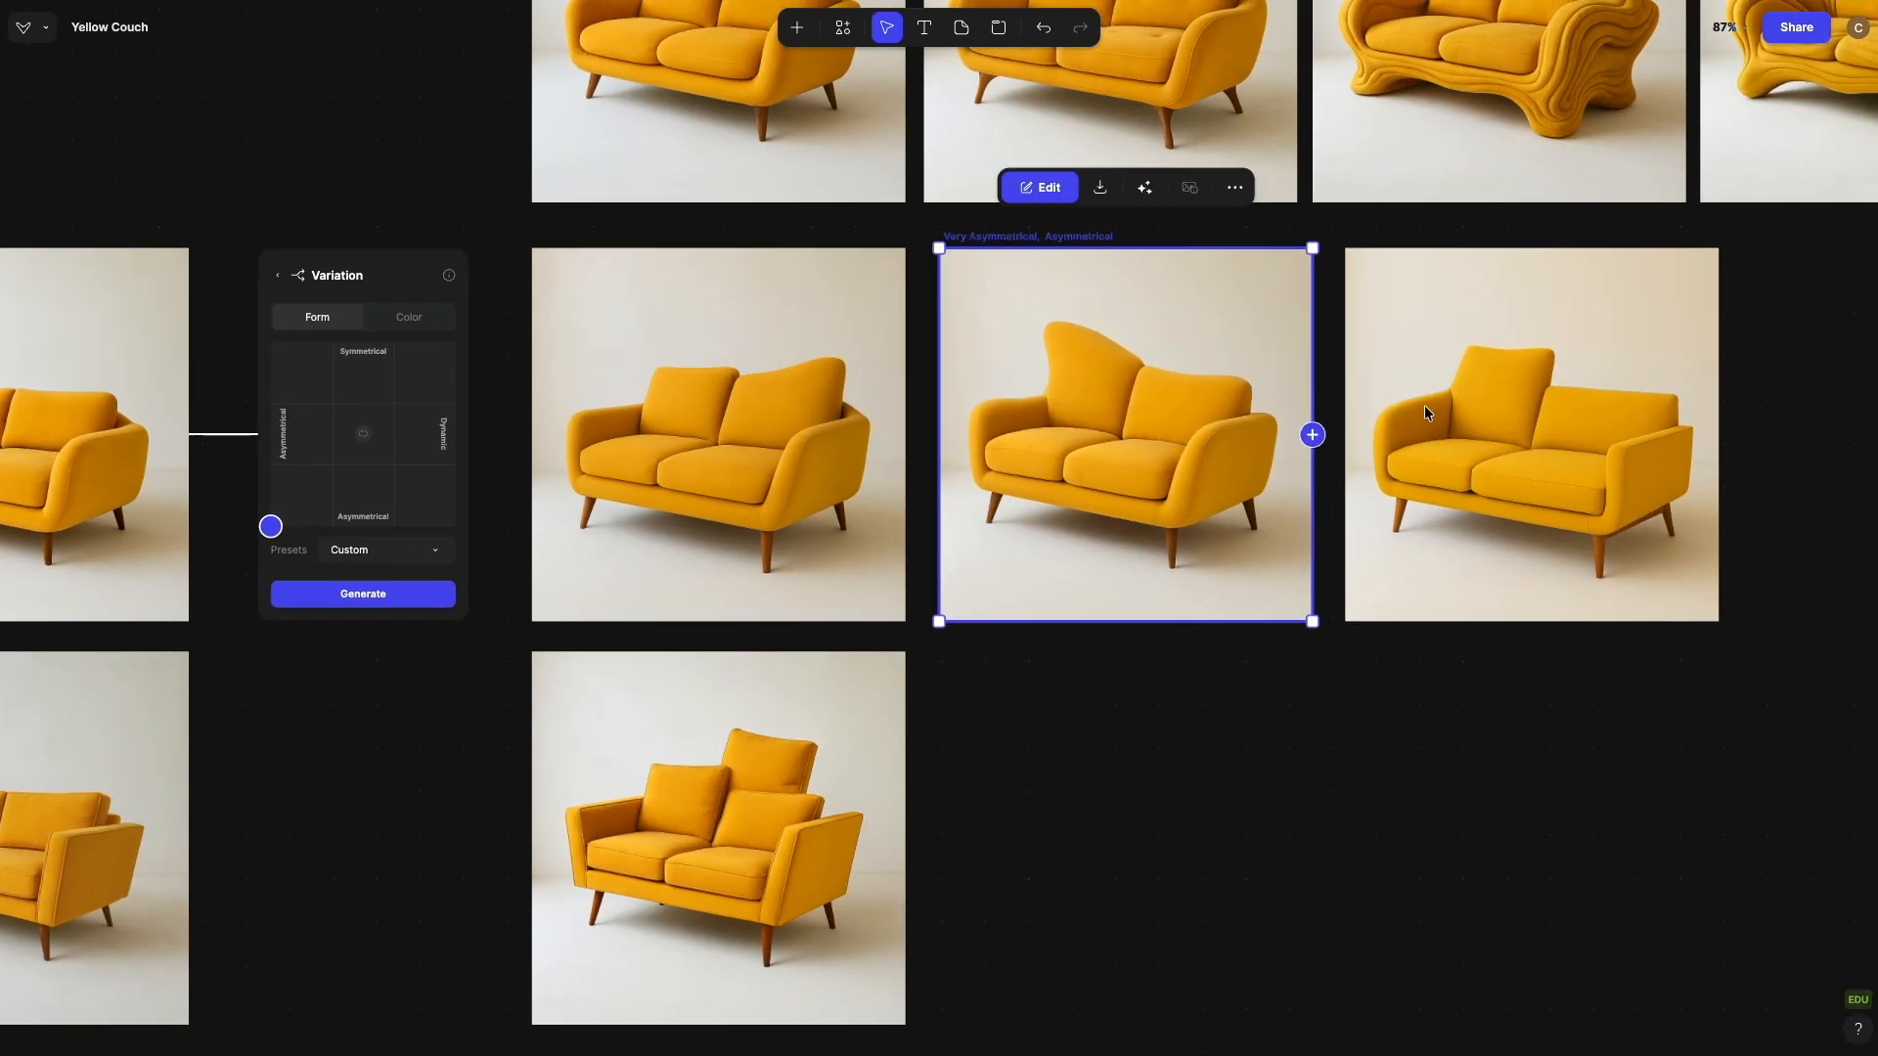
click(1430, 411)
click(737, 792)
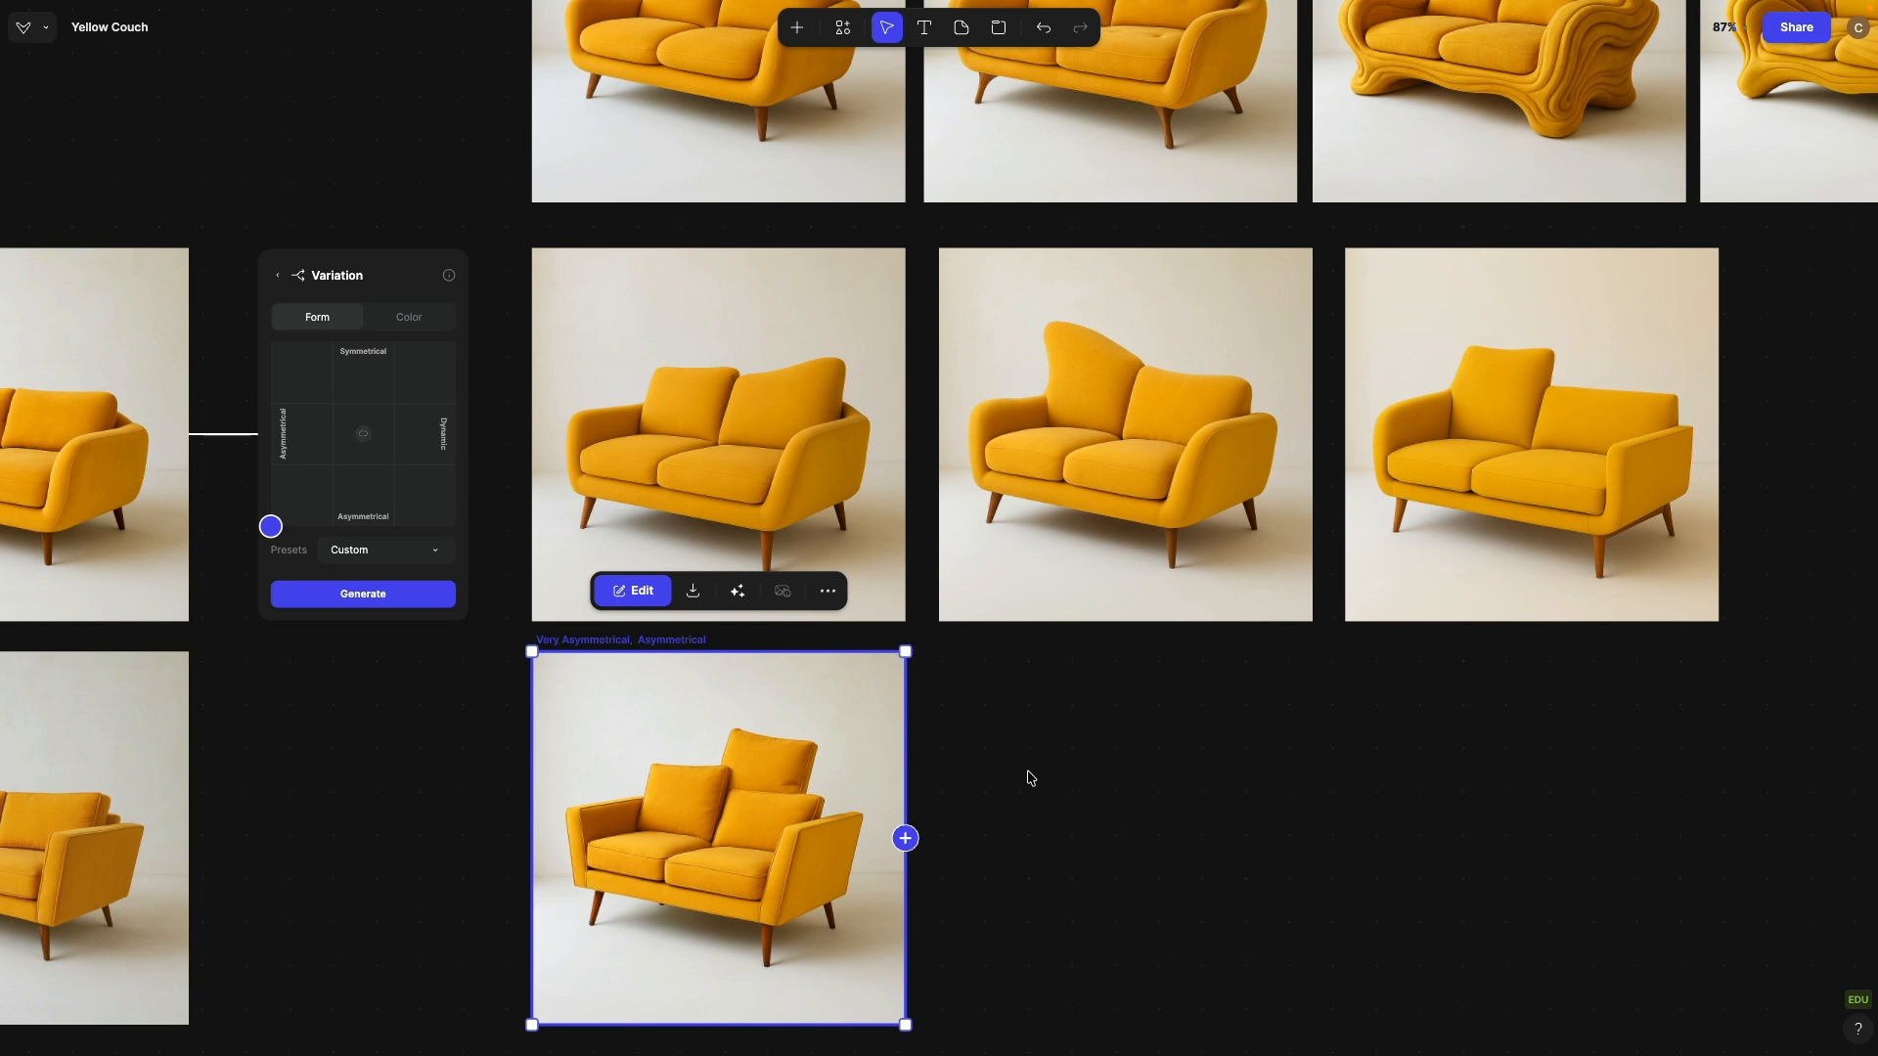
Step: Examine the source couch and the first results of the Flow/Continuity variation chain below the asymmetrical couches
scroll(1032, 777, down, 5)
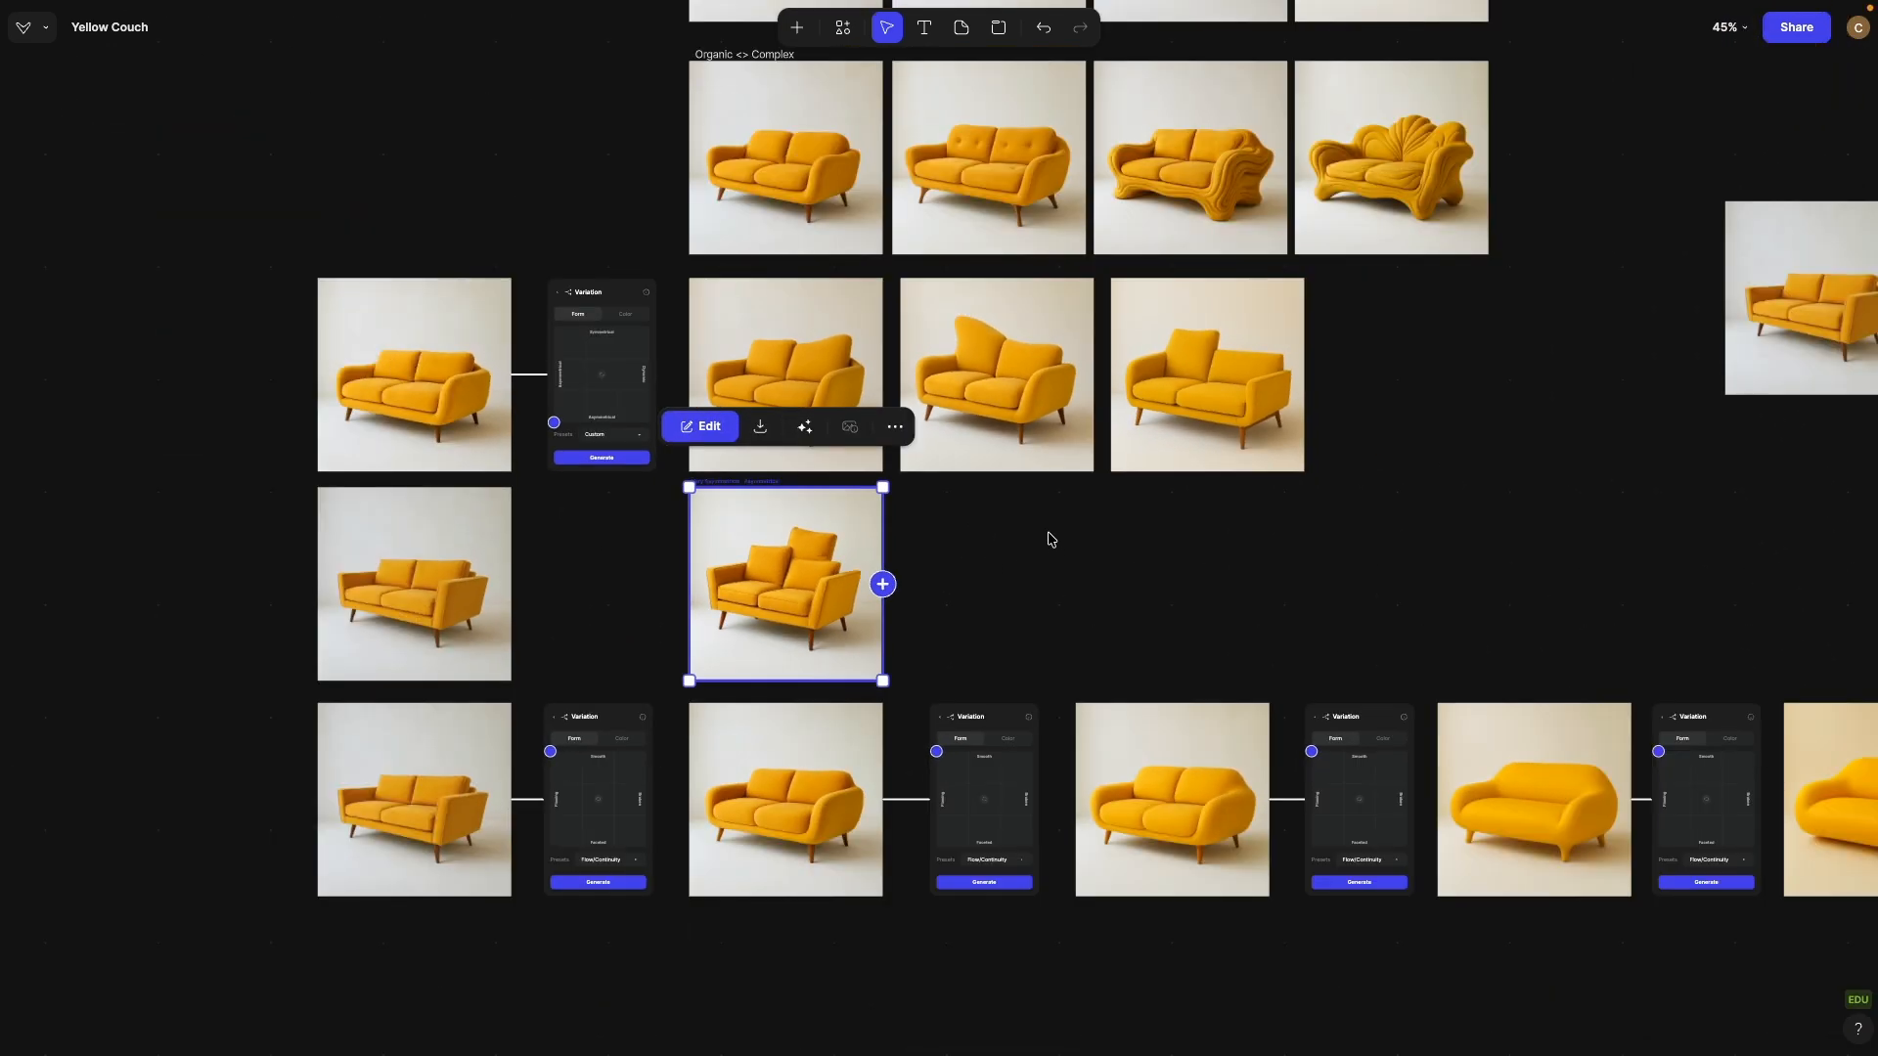
drag(1050, 539, 1014, 473)
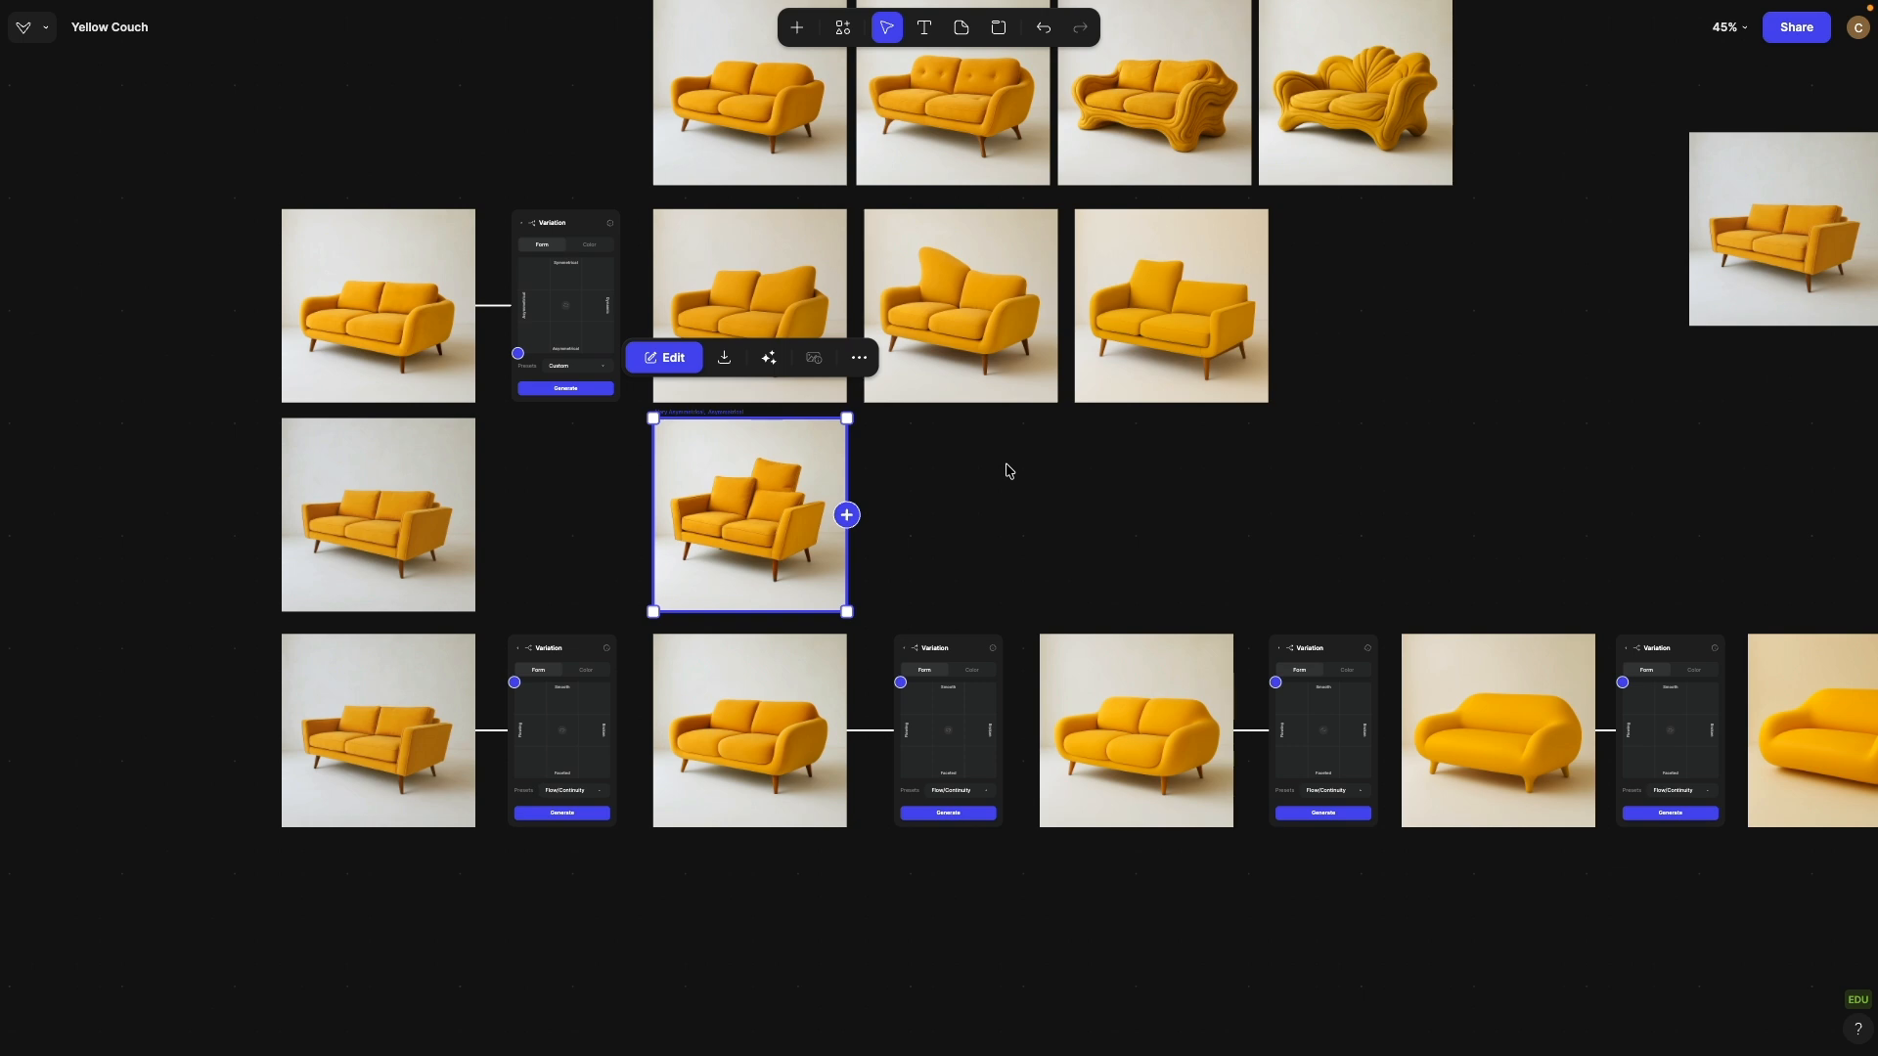
scroll(373, 706, up, 5)
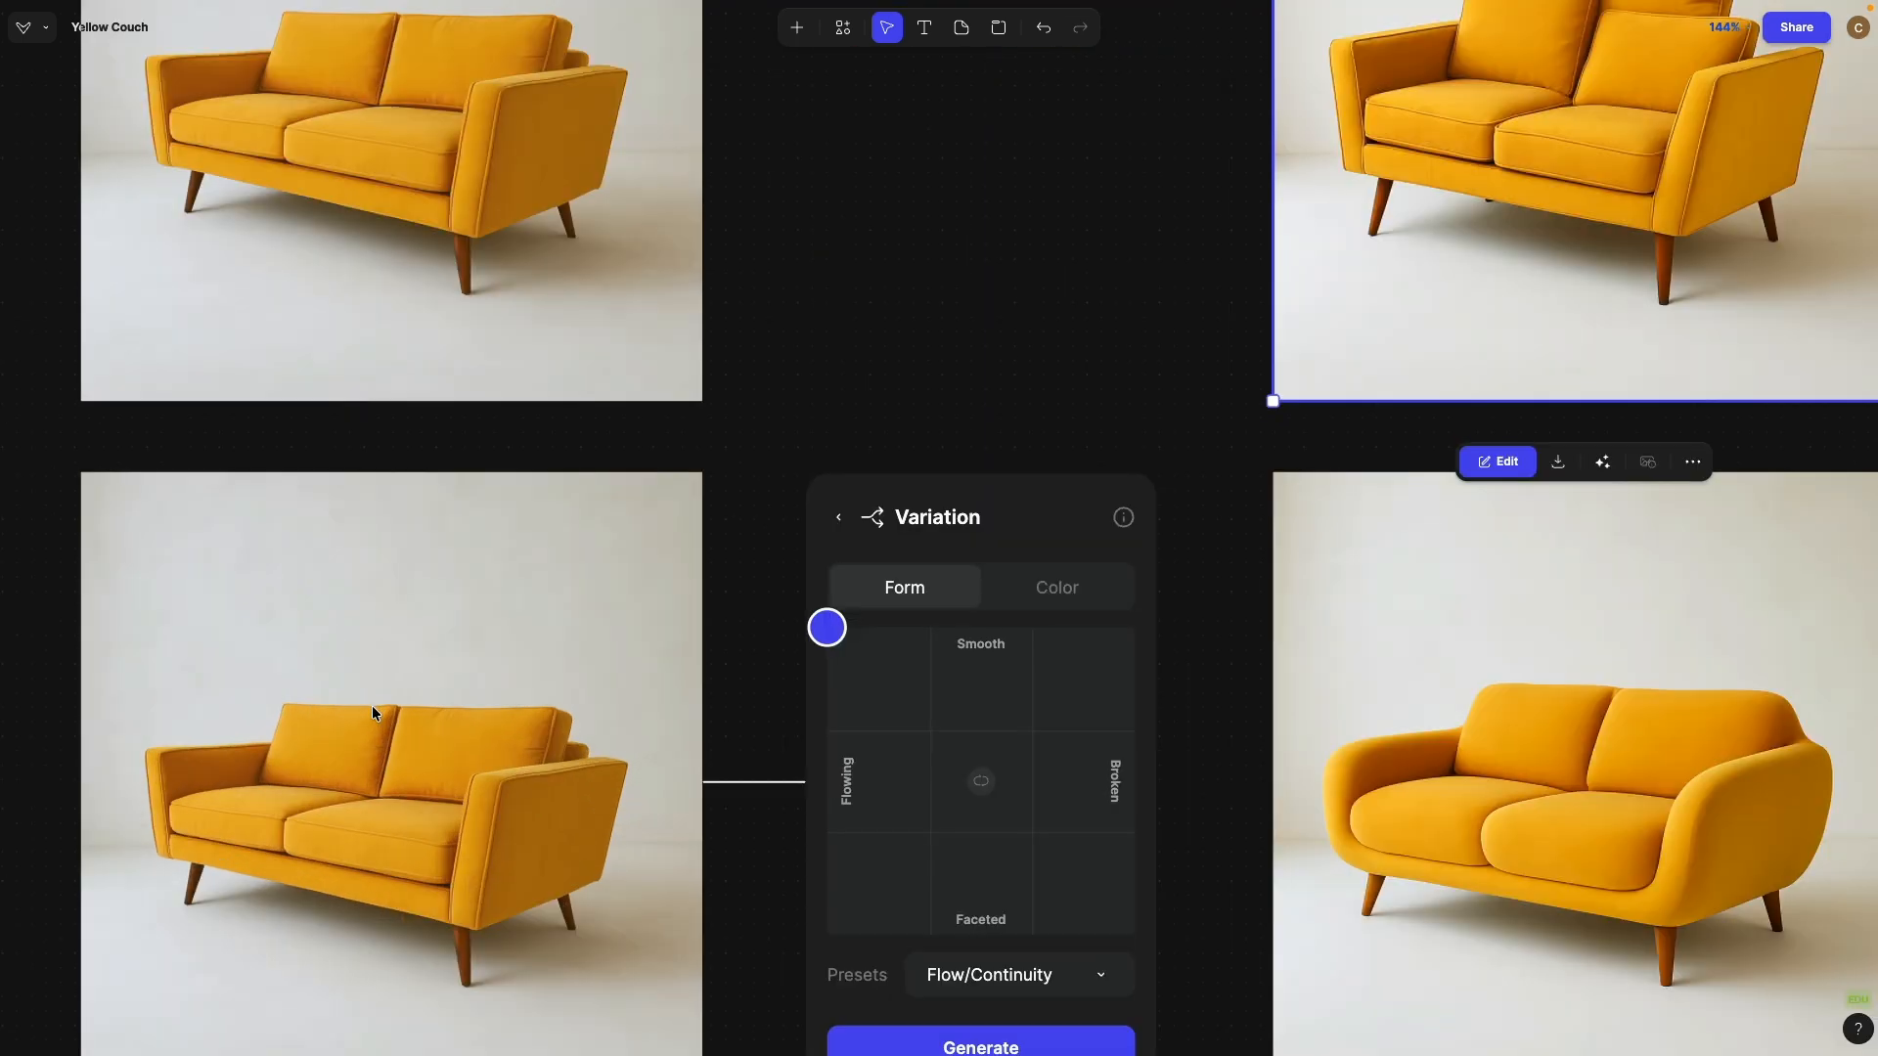
click(374, 714)
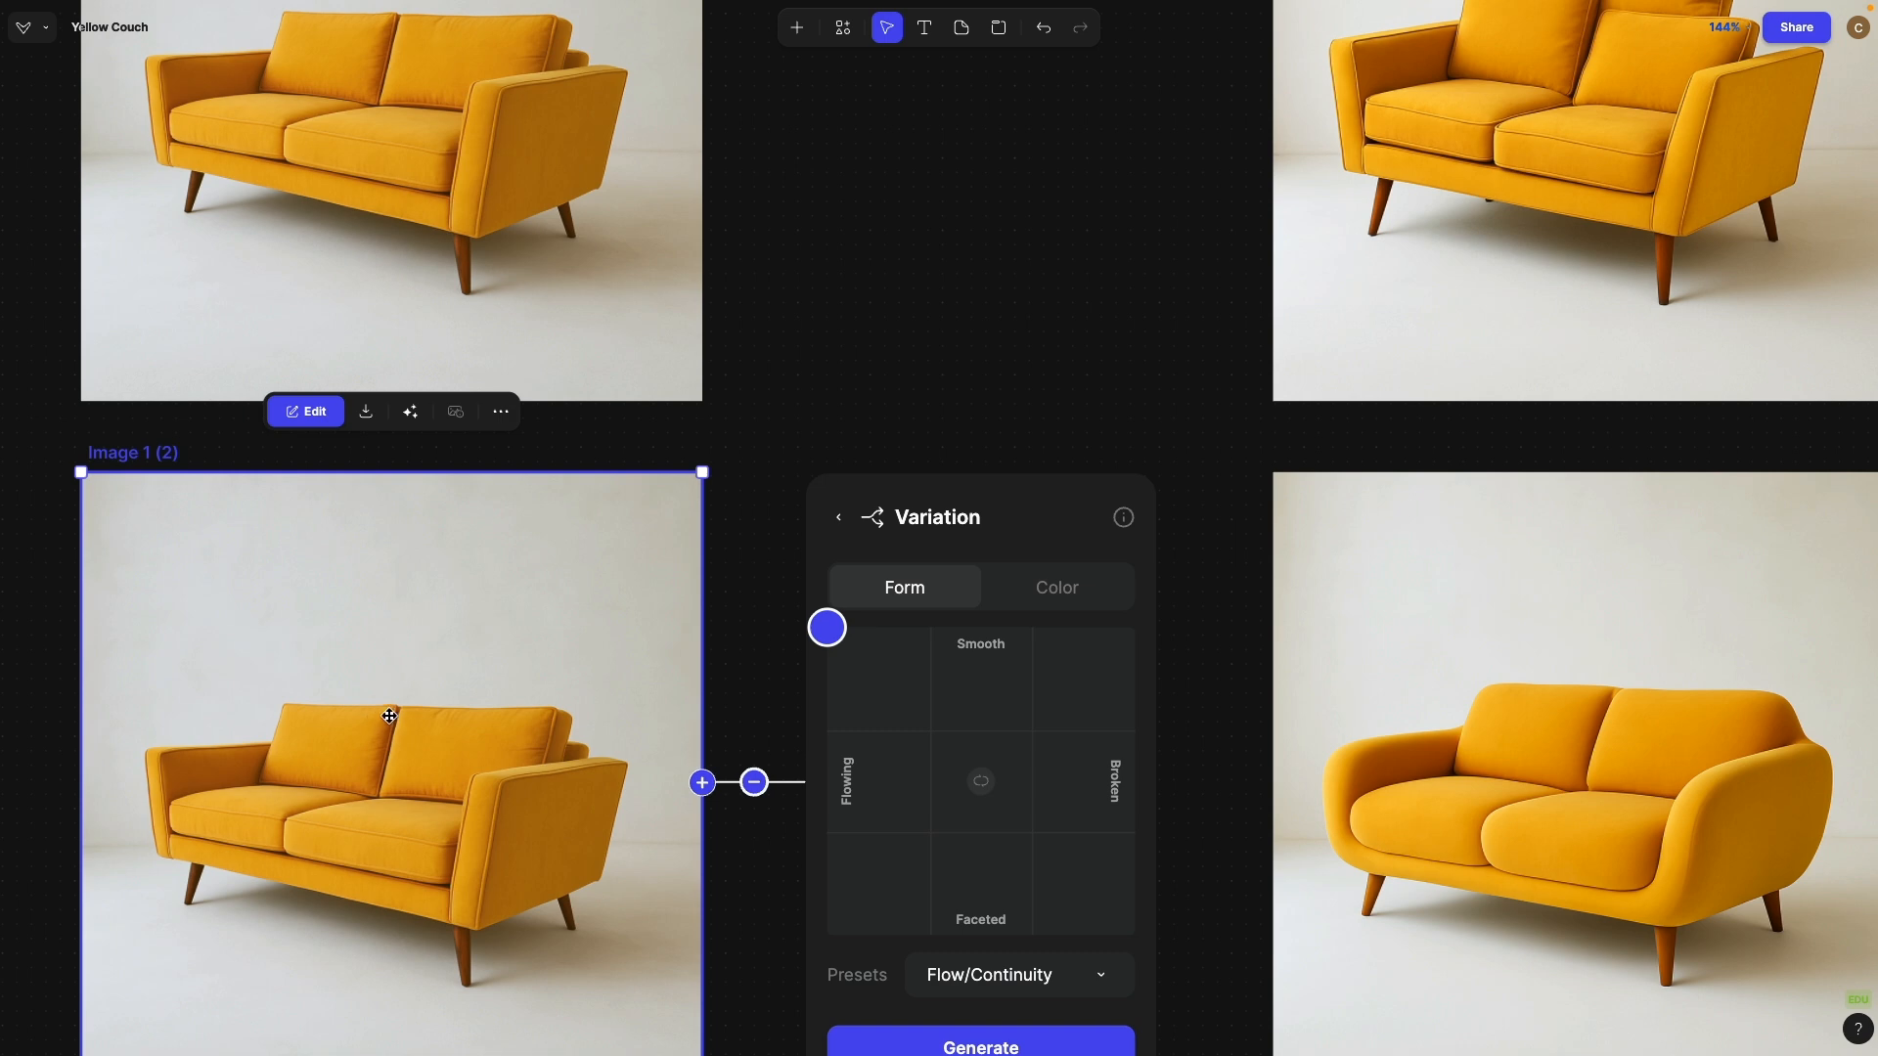
drag(1206, 686, 505, 545)
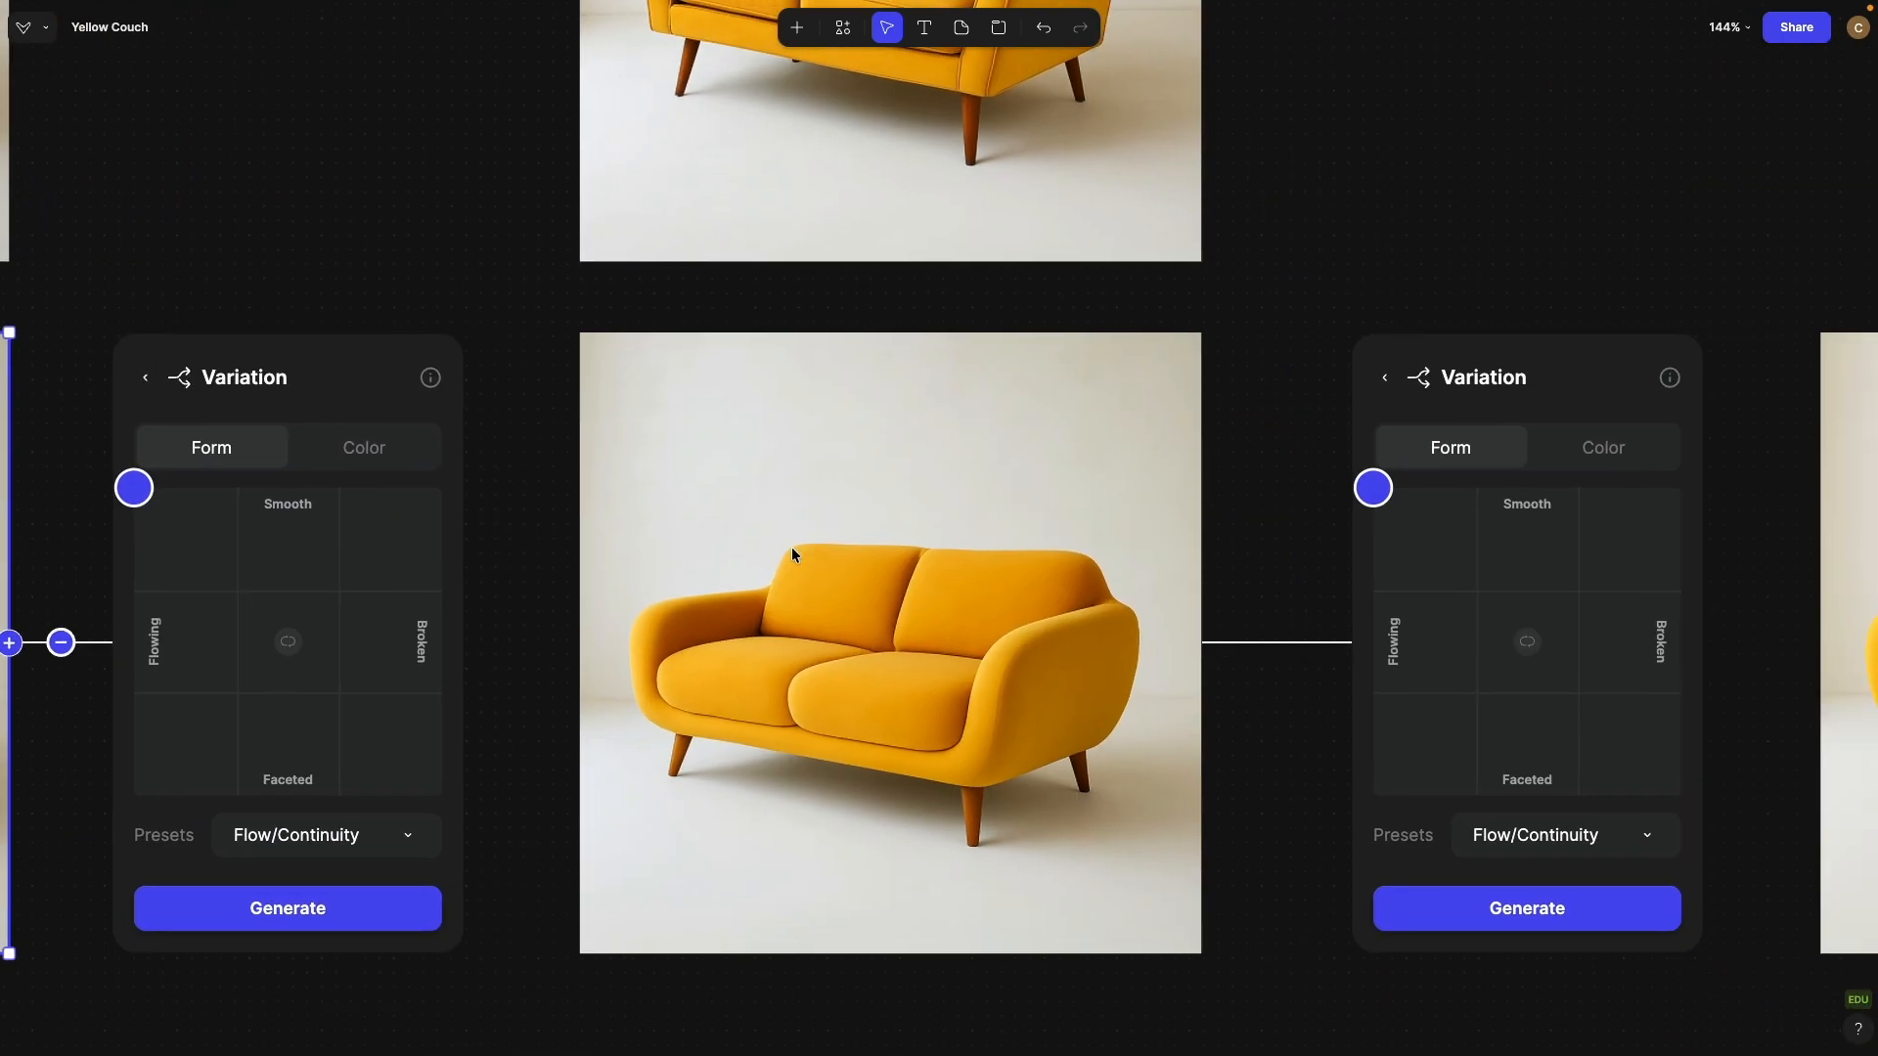
drag(1430, 528, 564, 521)
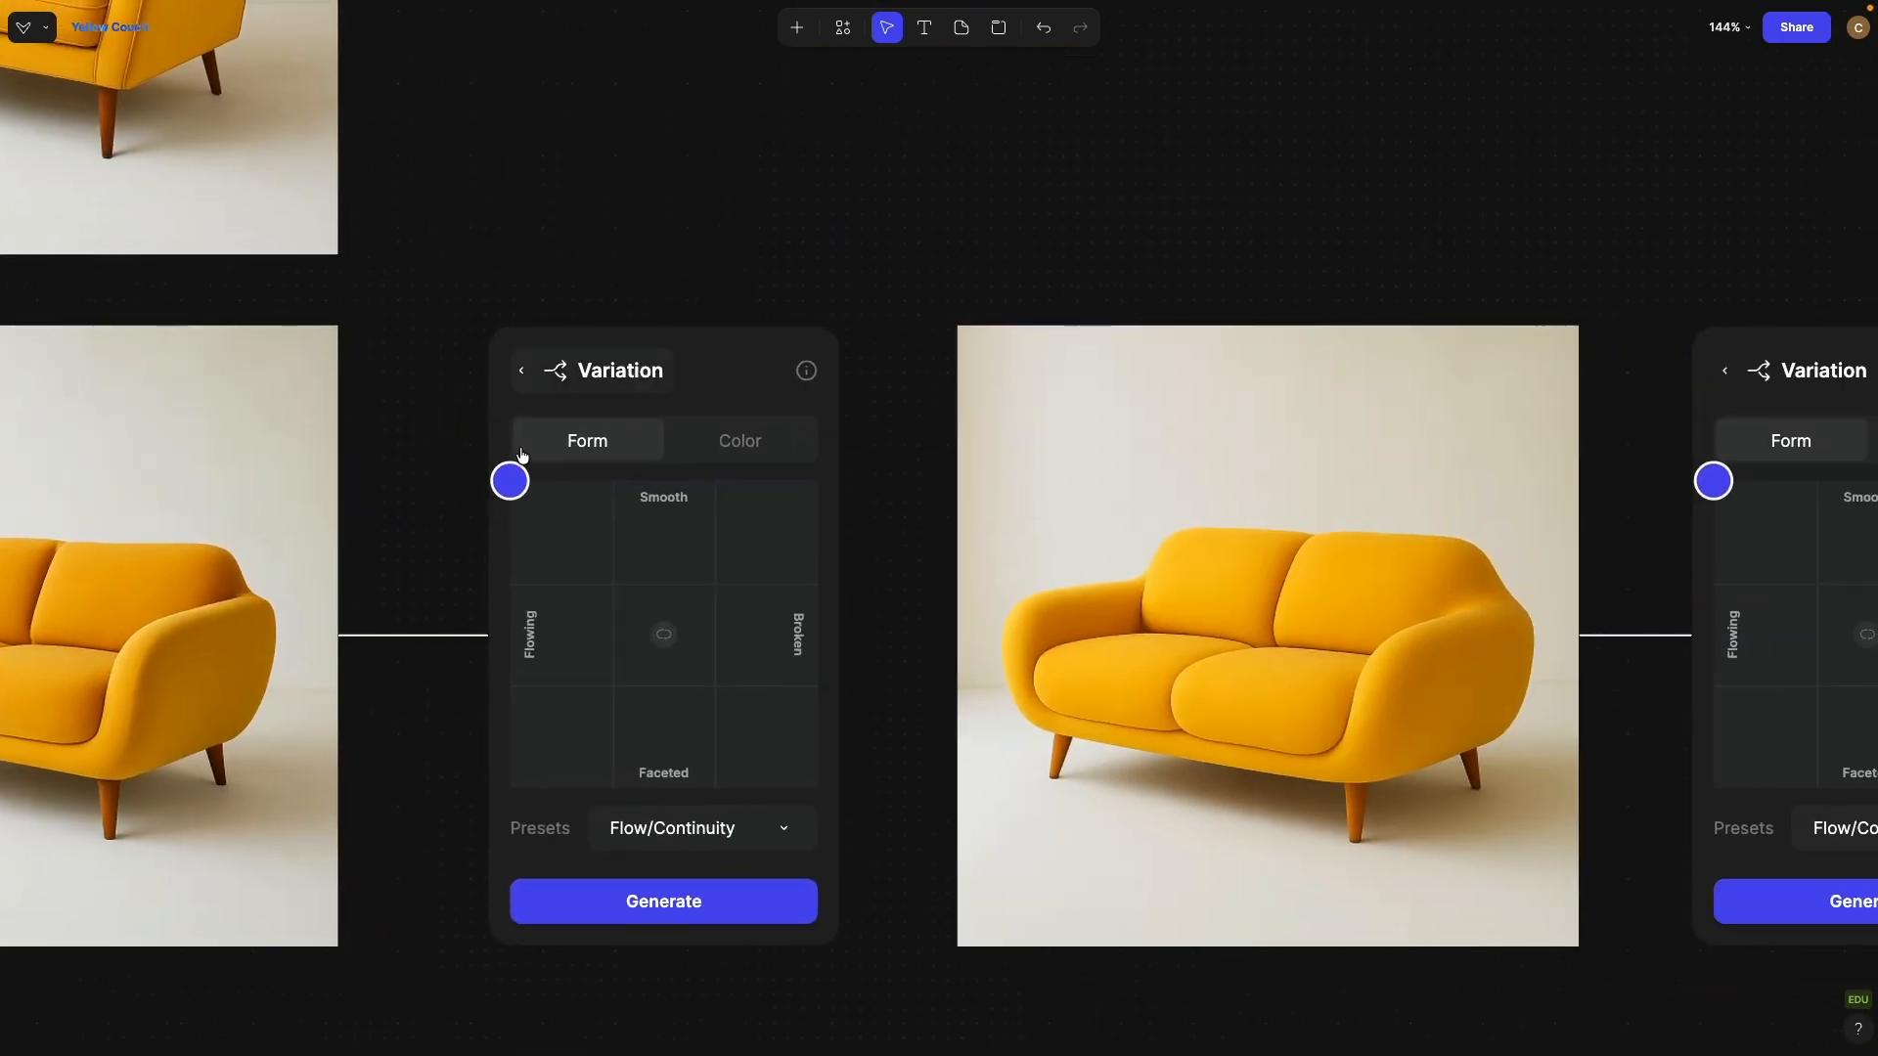
Step: Inspect the second to fifth couches generated along the Flow/Continuity chain in sequence
click(1139, 540)
scroll(1517, 512, right, 10)
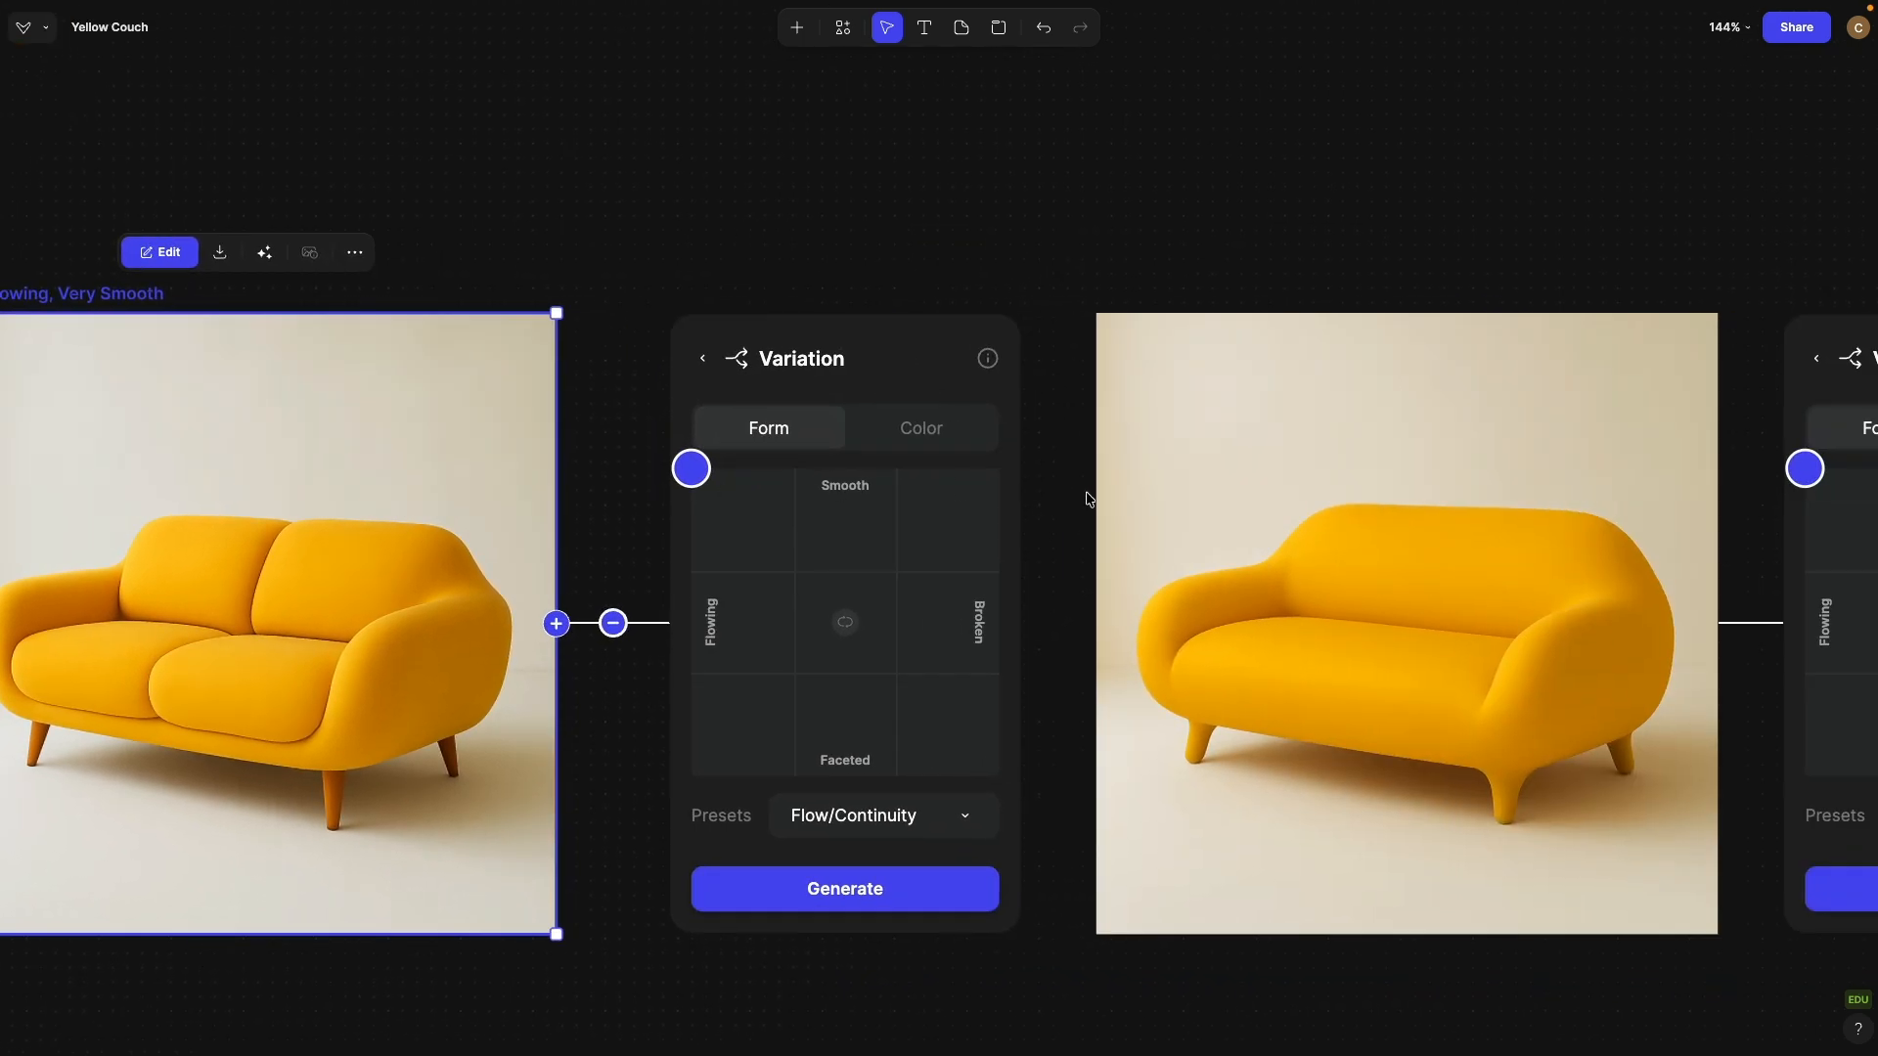
click(1354, 487)
scroll(1237, 495, right, 12)
click(1311, 488)
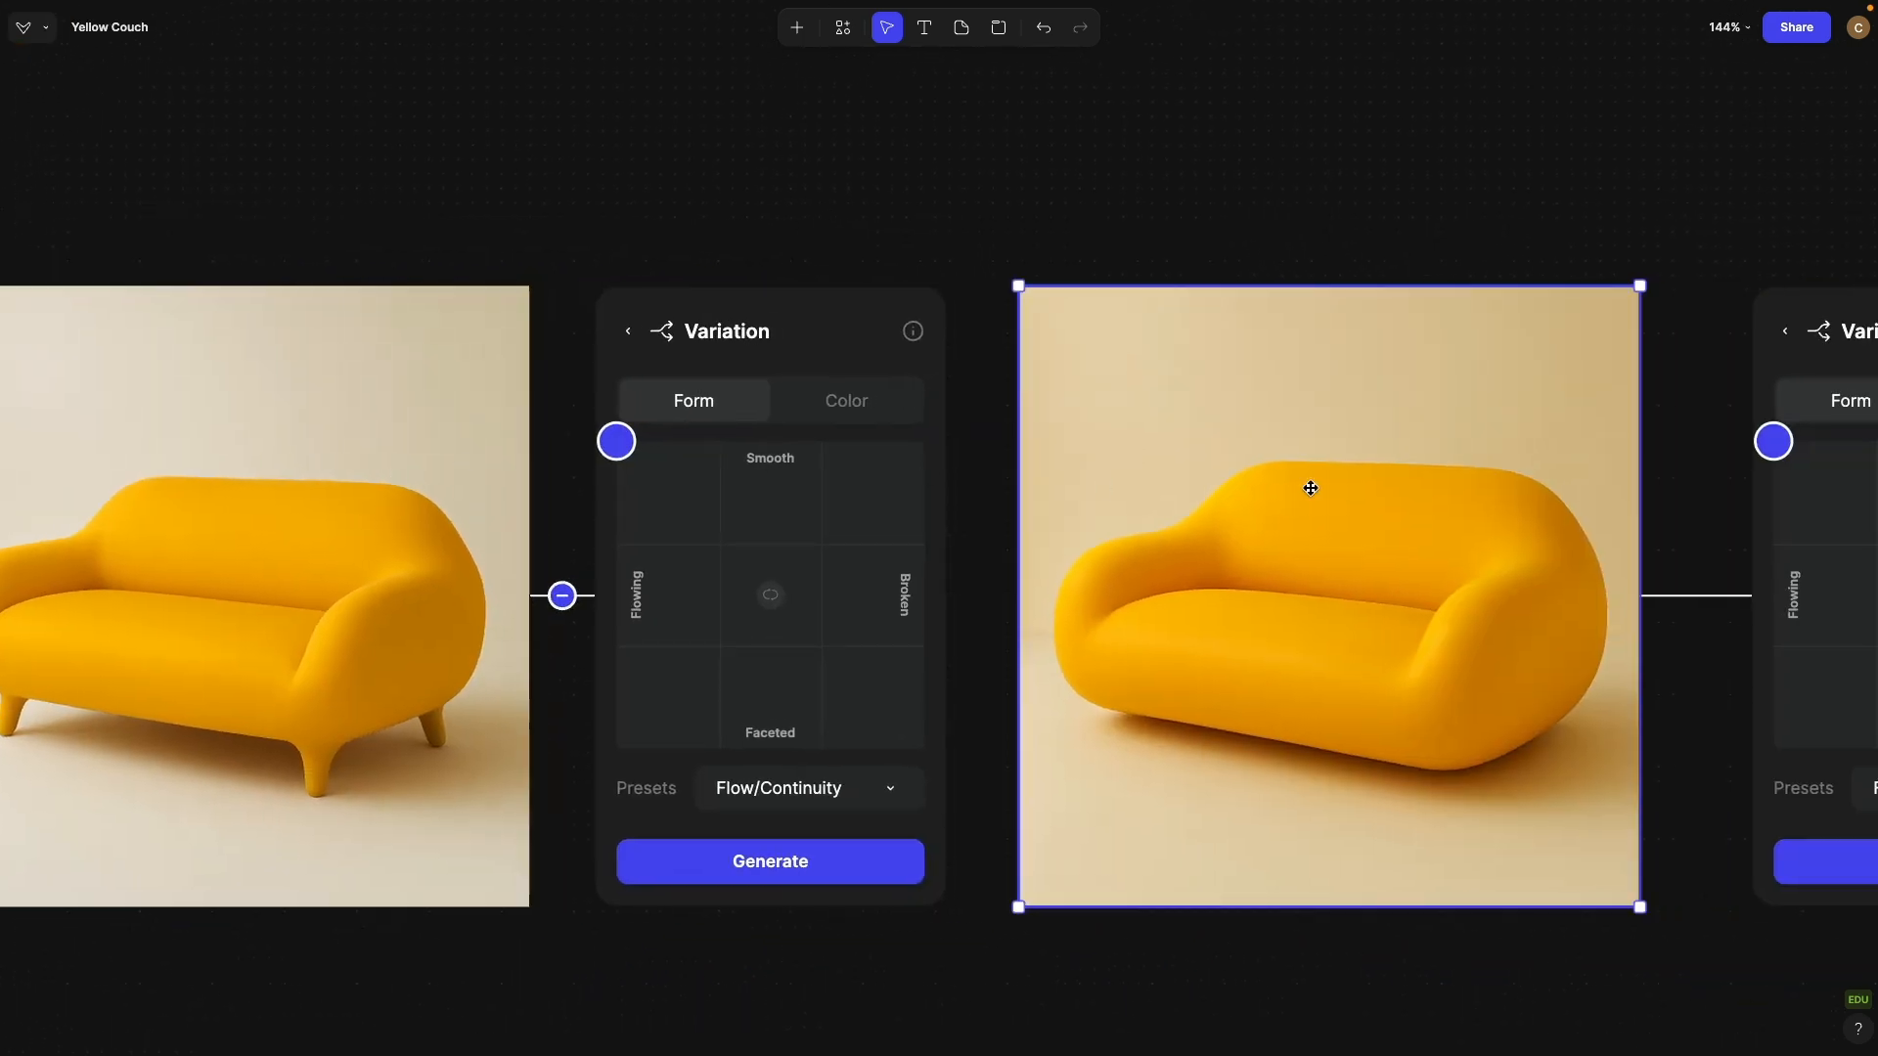
scroll(1311, 488, right, 10)
click(1536, 508)
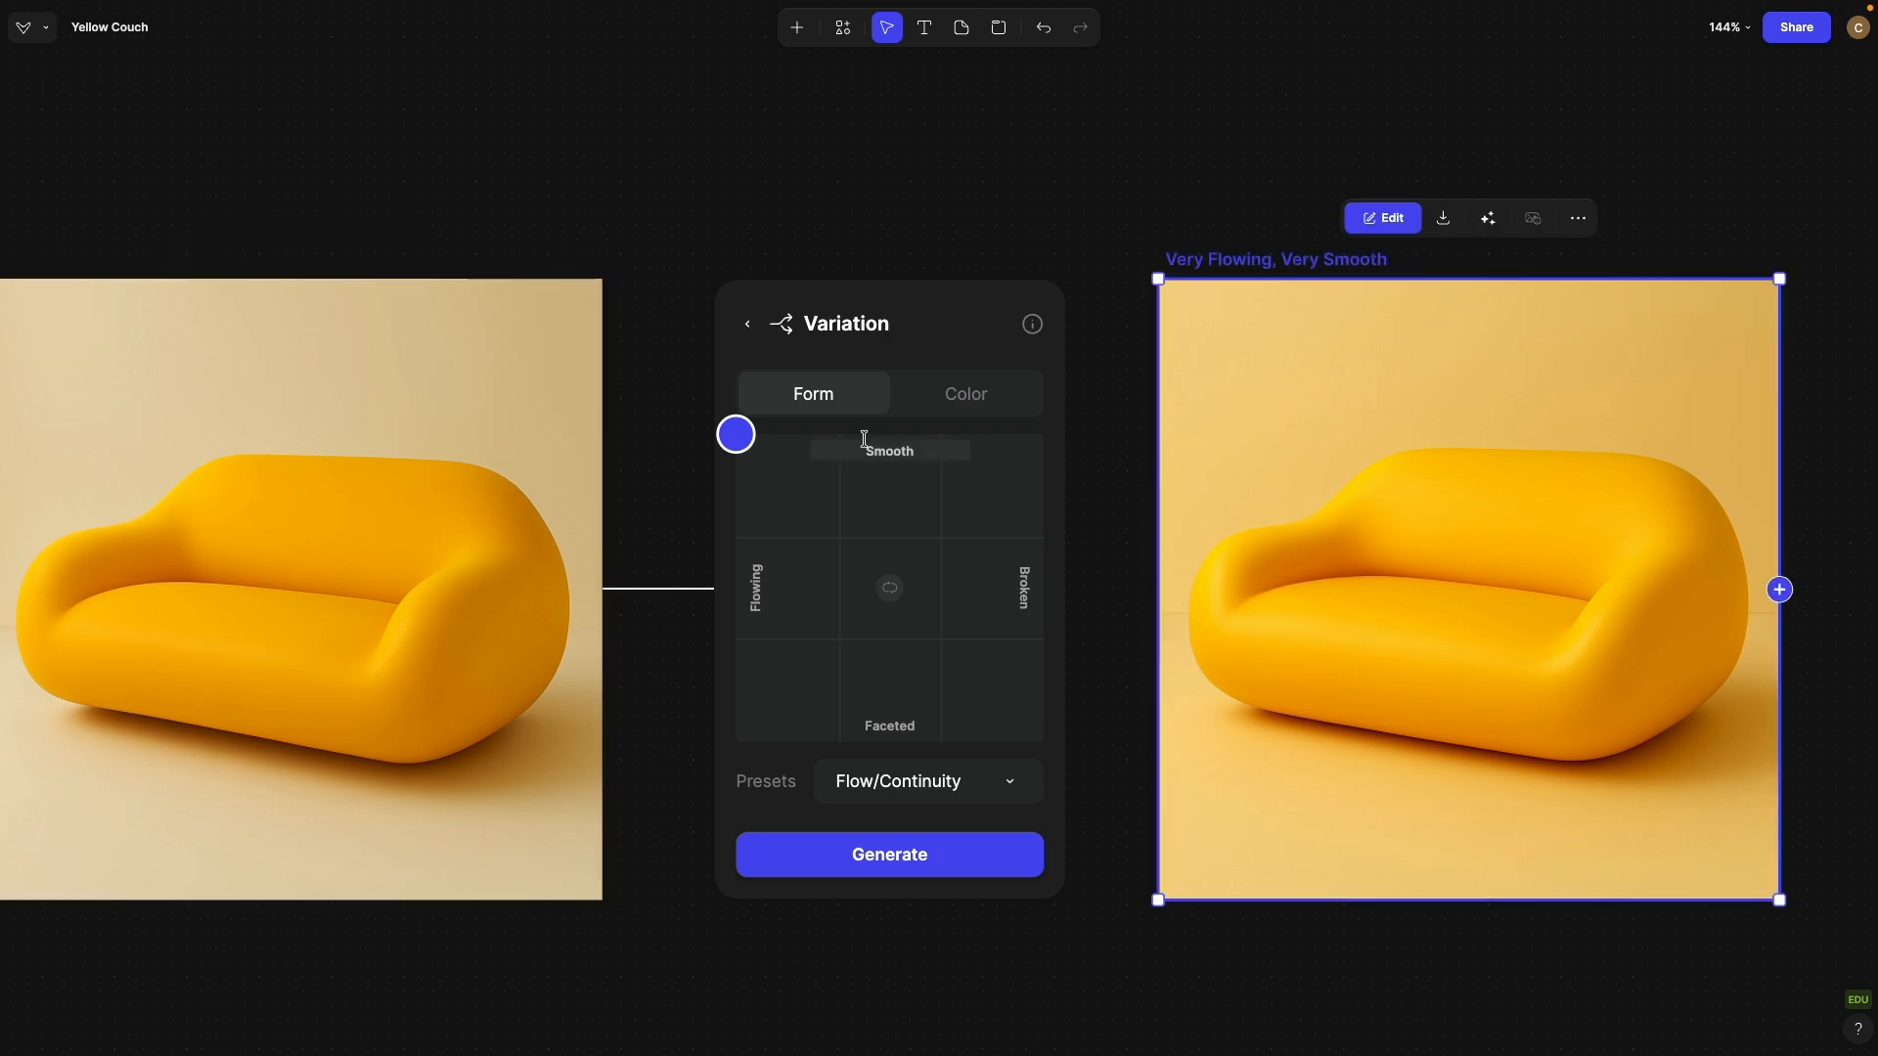
Step: Place the fourth generated couch, the first one without legs, directly below the chain's first result and compare their shapes
scroll(864, 432, down, 3)
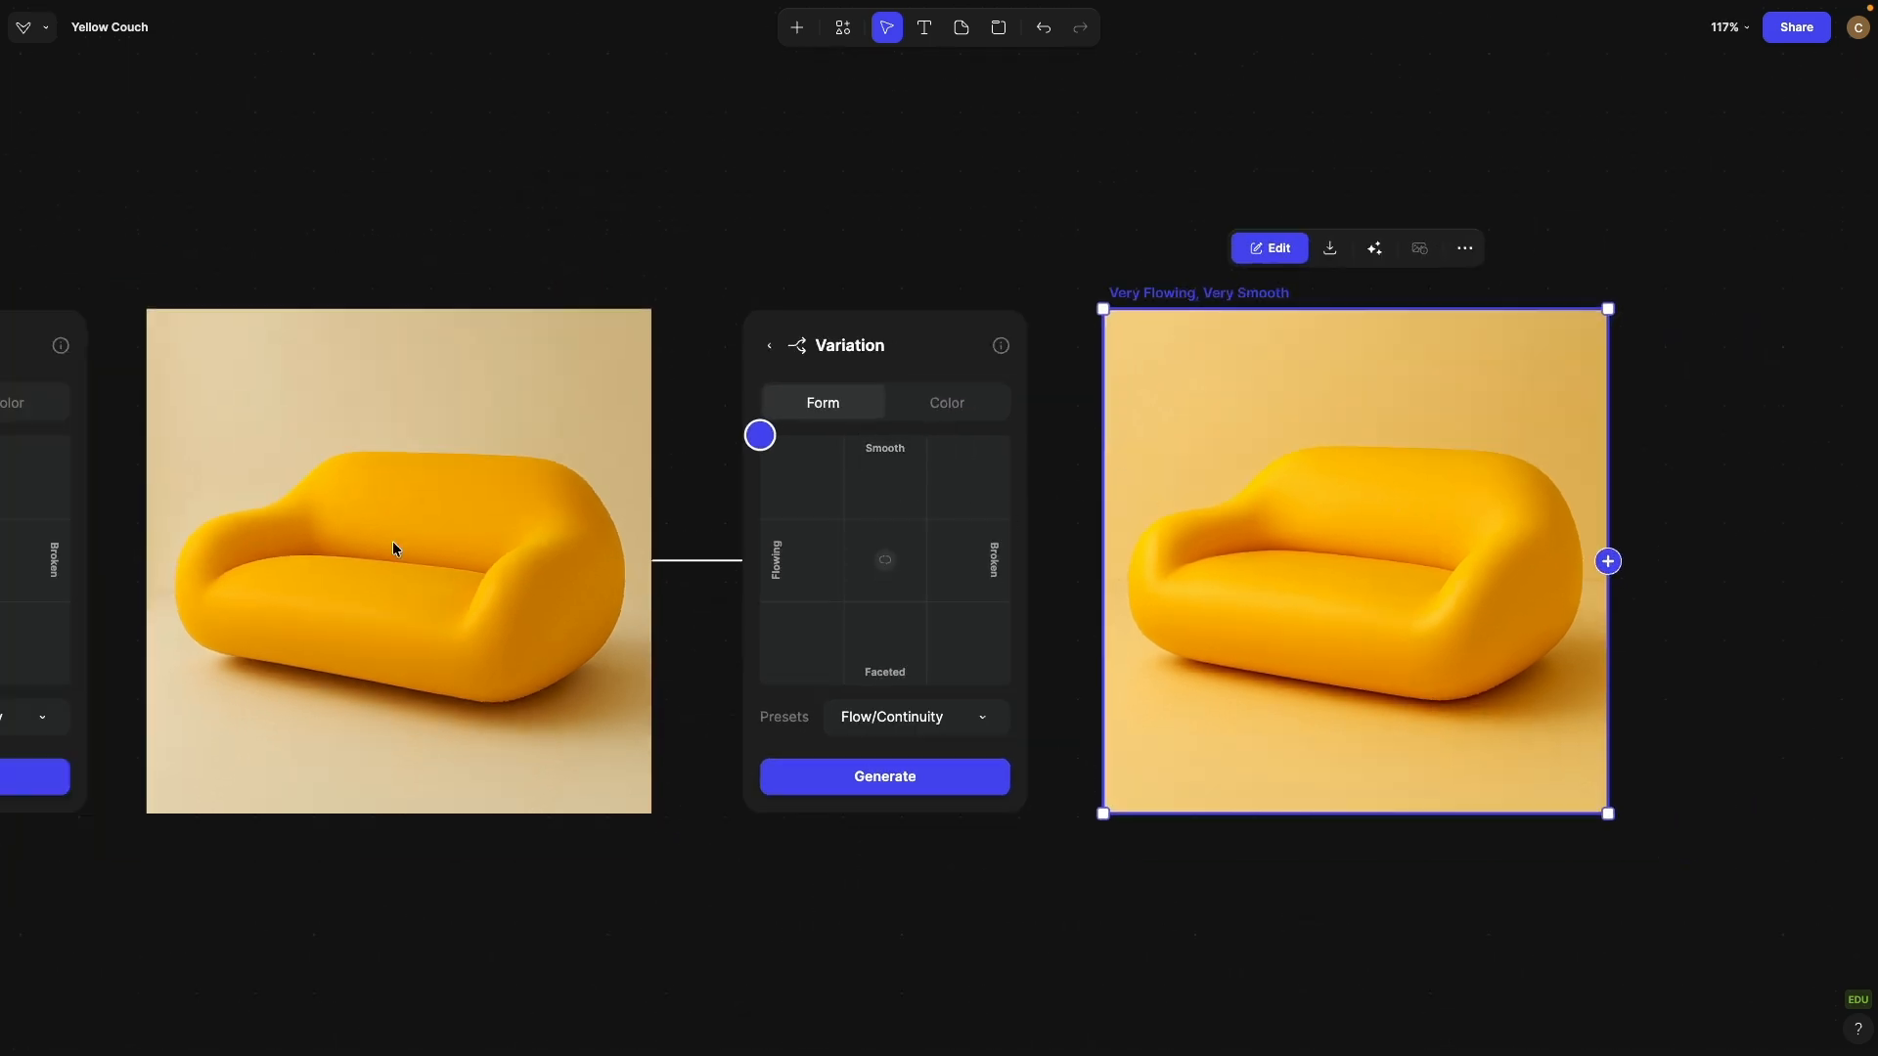
scroll(379, 542, down, 5)
scroll(379, 542, left, 10)
click(1435, 495)
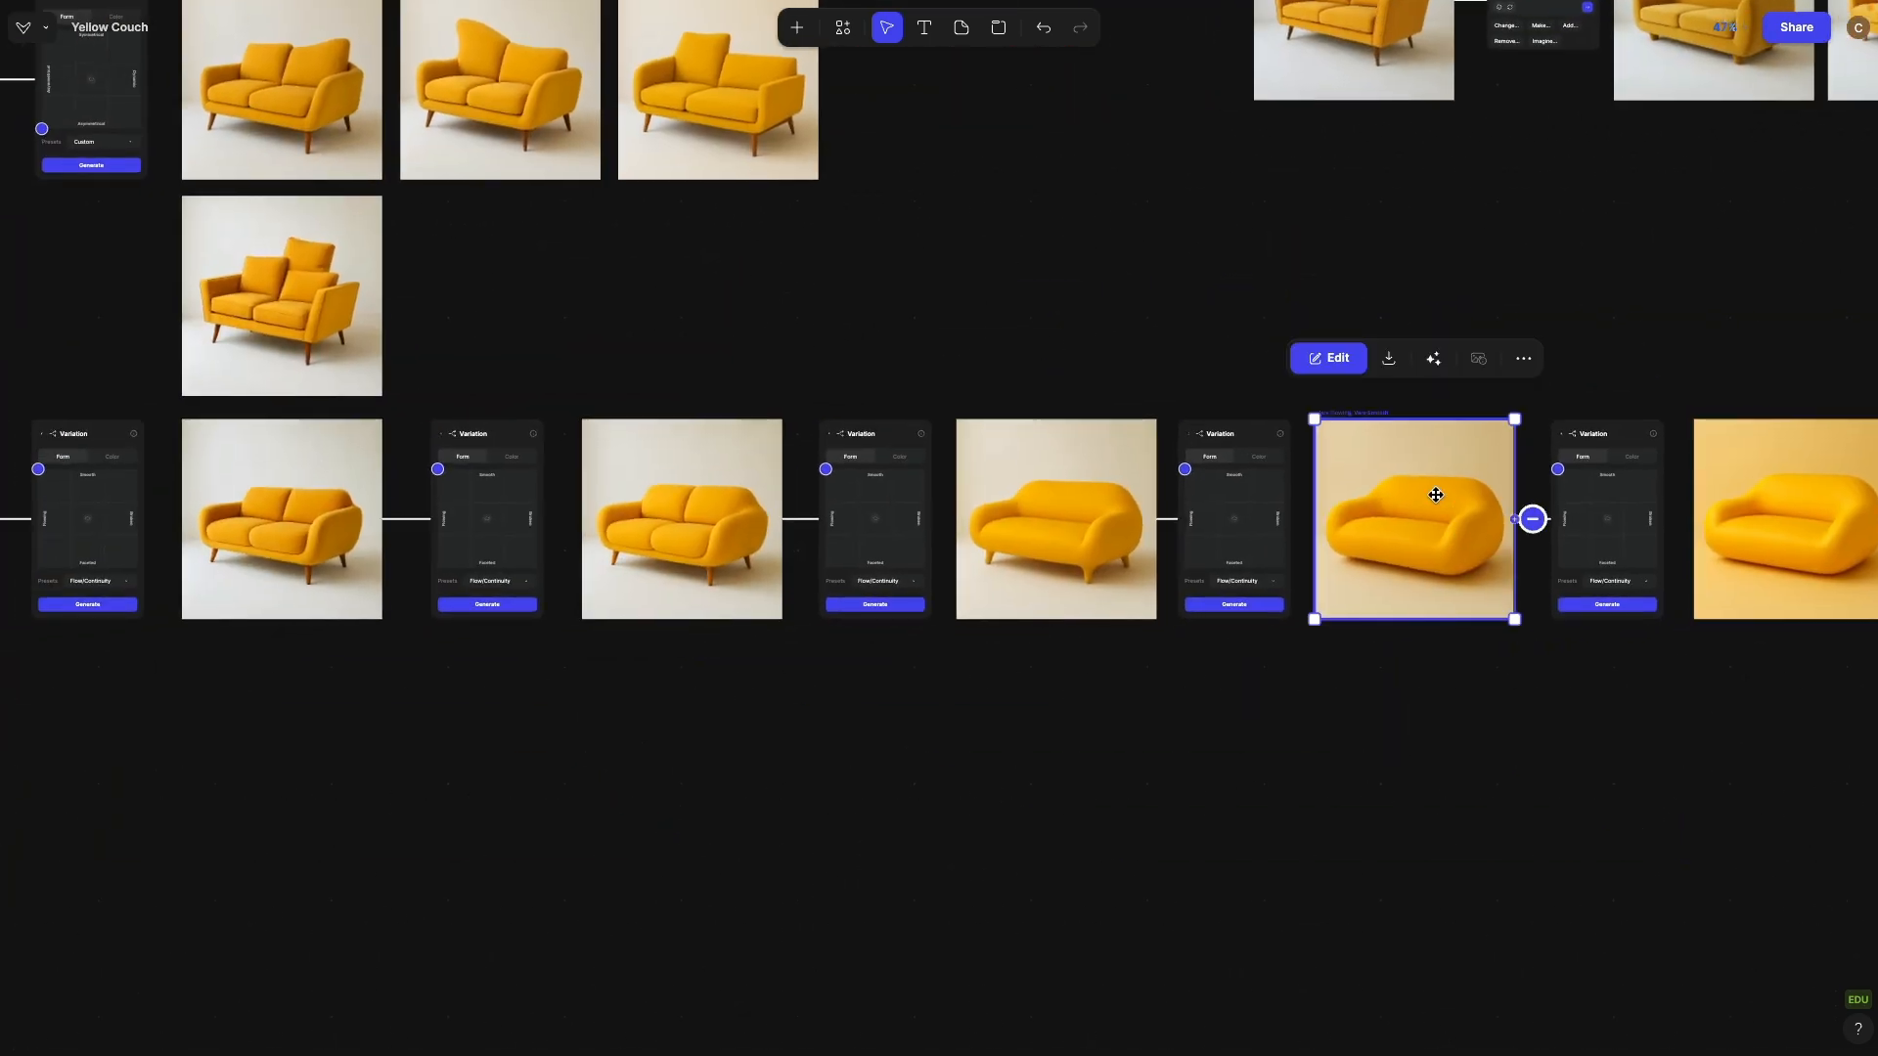
drag(1435, 495, 302, 700)
scroll(267, 692, up, 2)
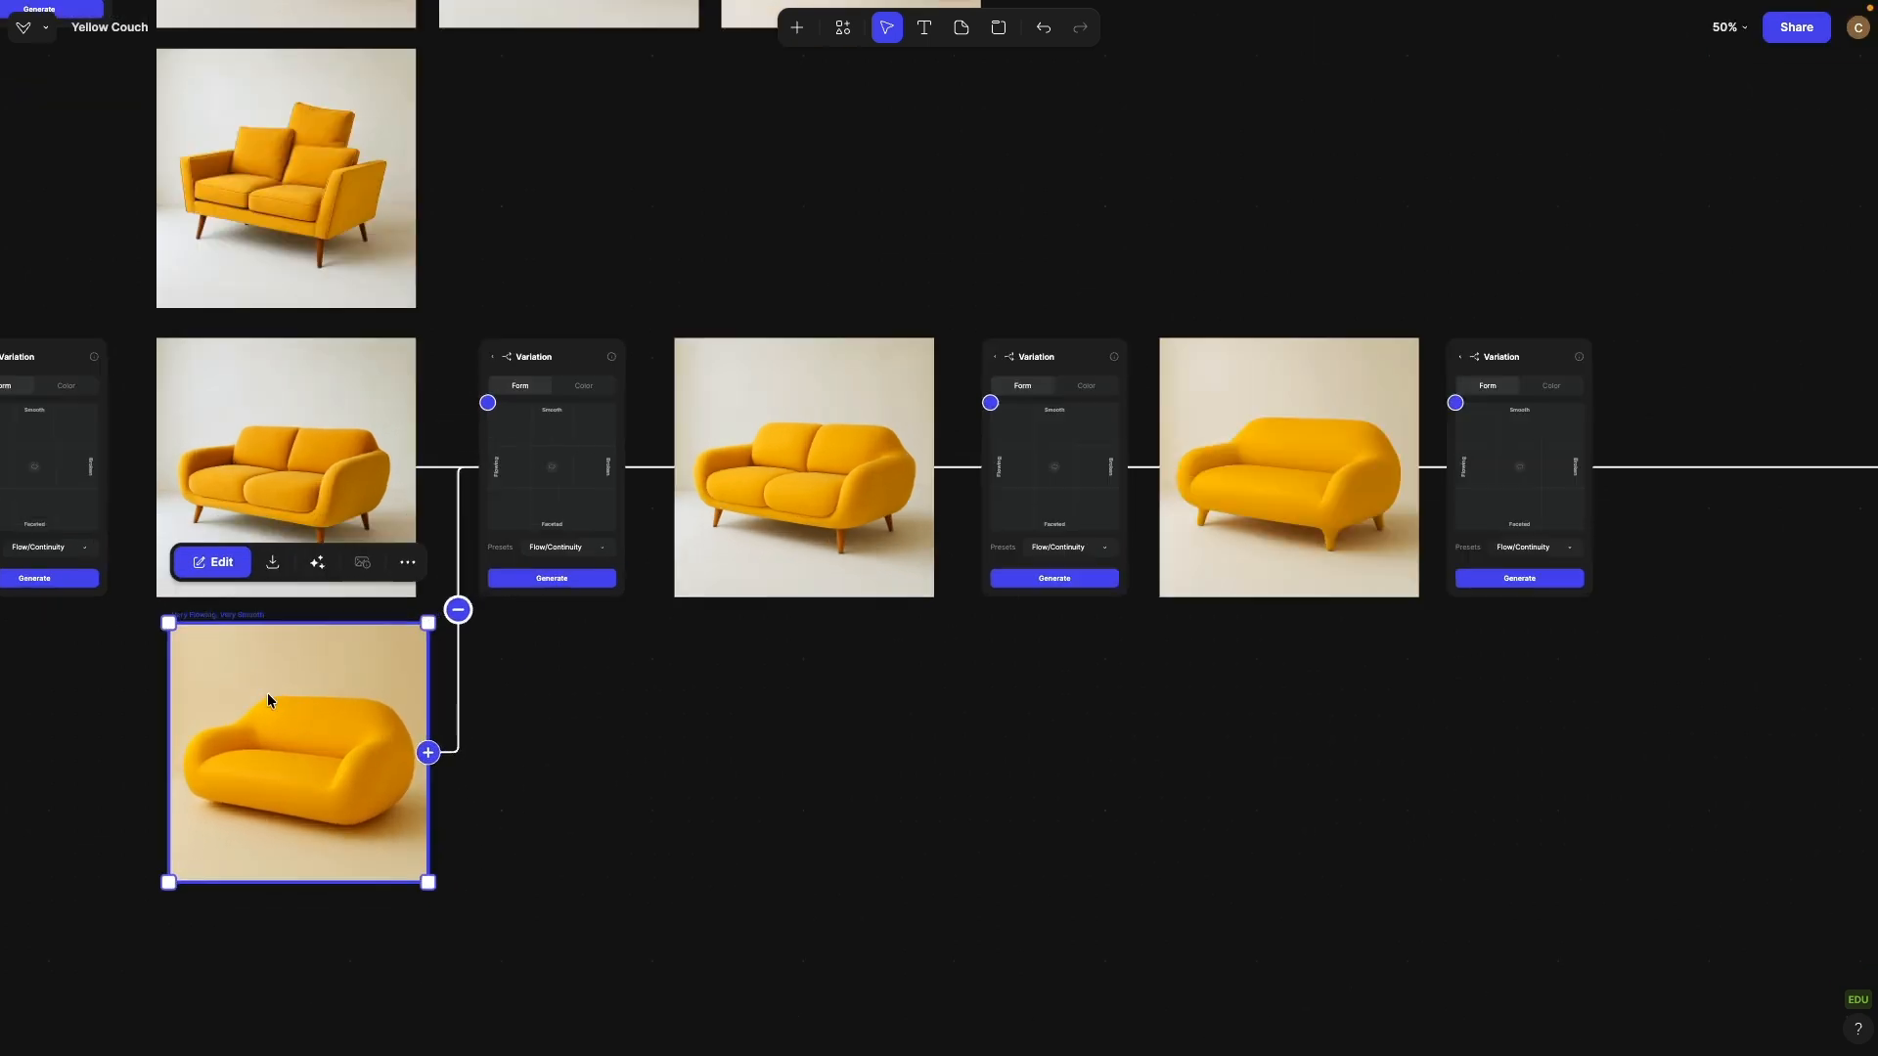
scroll(267, 700, up, 5)
click(941, 744)
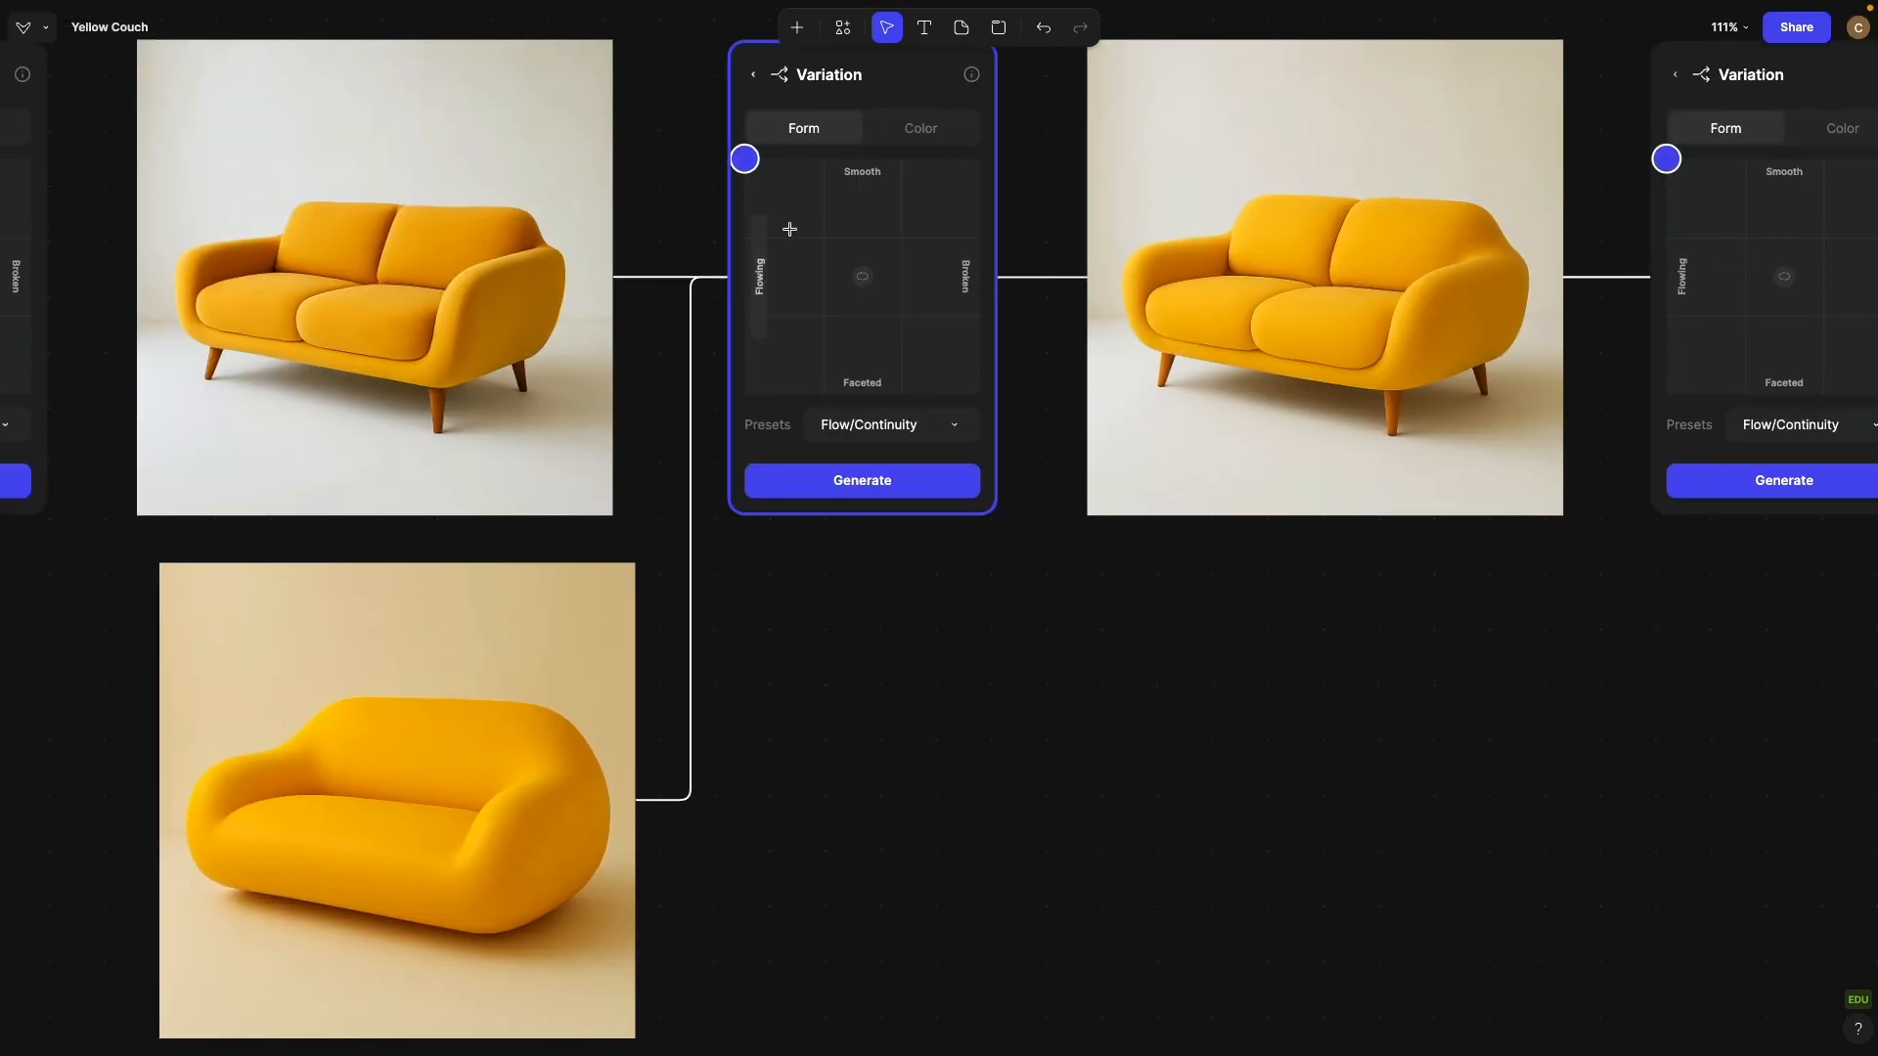
Step: Move the legless fourth couch back into the chain between the last two Variation nodes, aligned with the row
scroll(614, 689, down, 7)
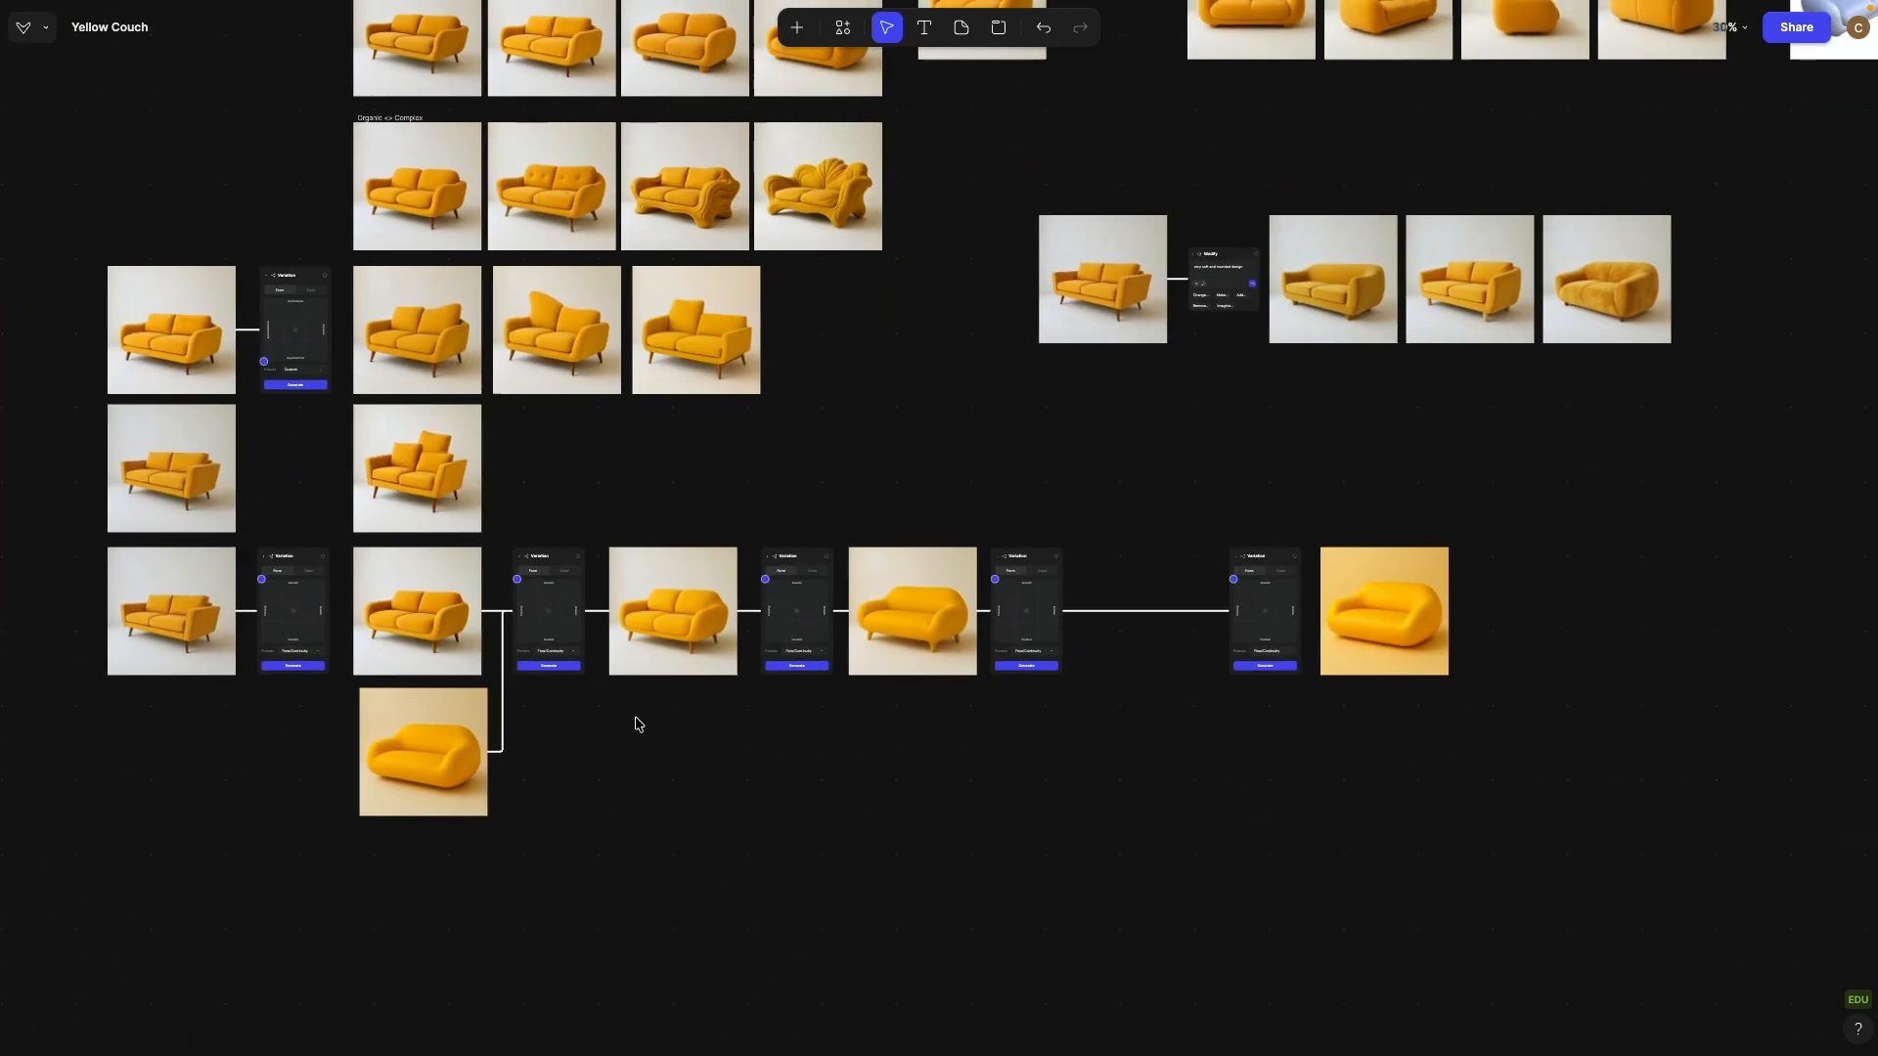
drag(424, 741, 1139, 596)
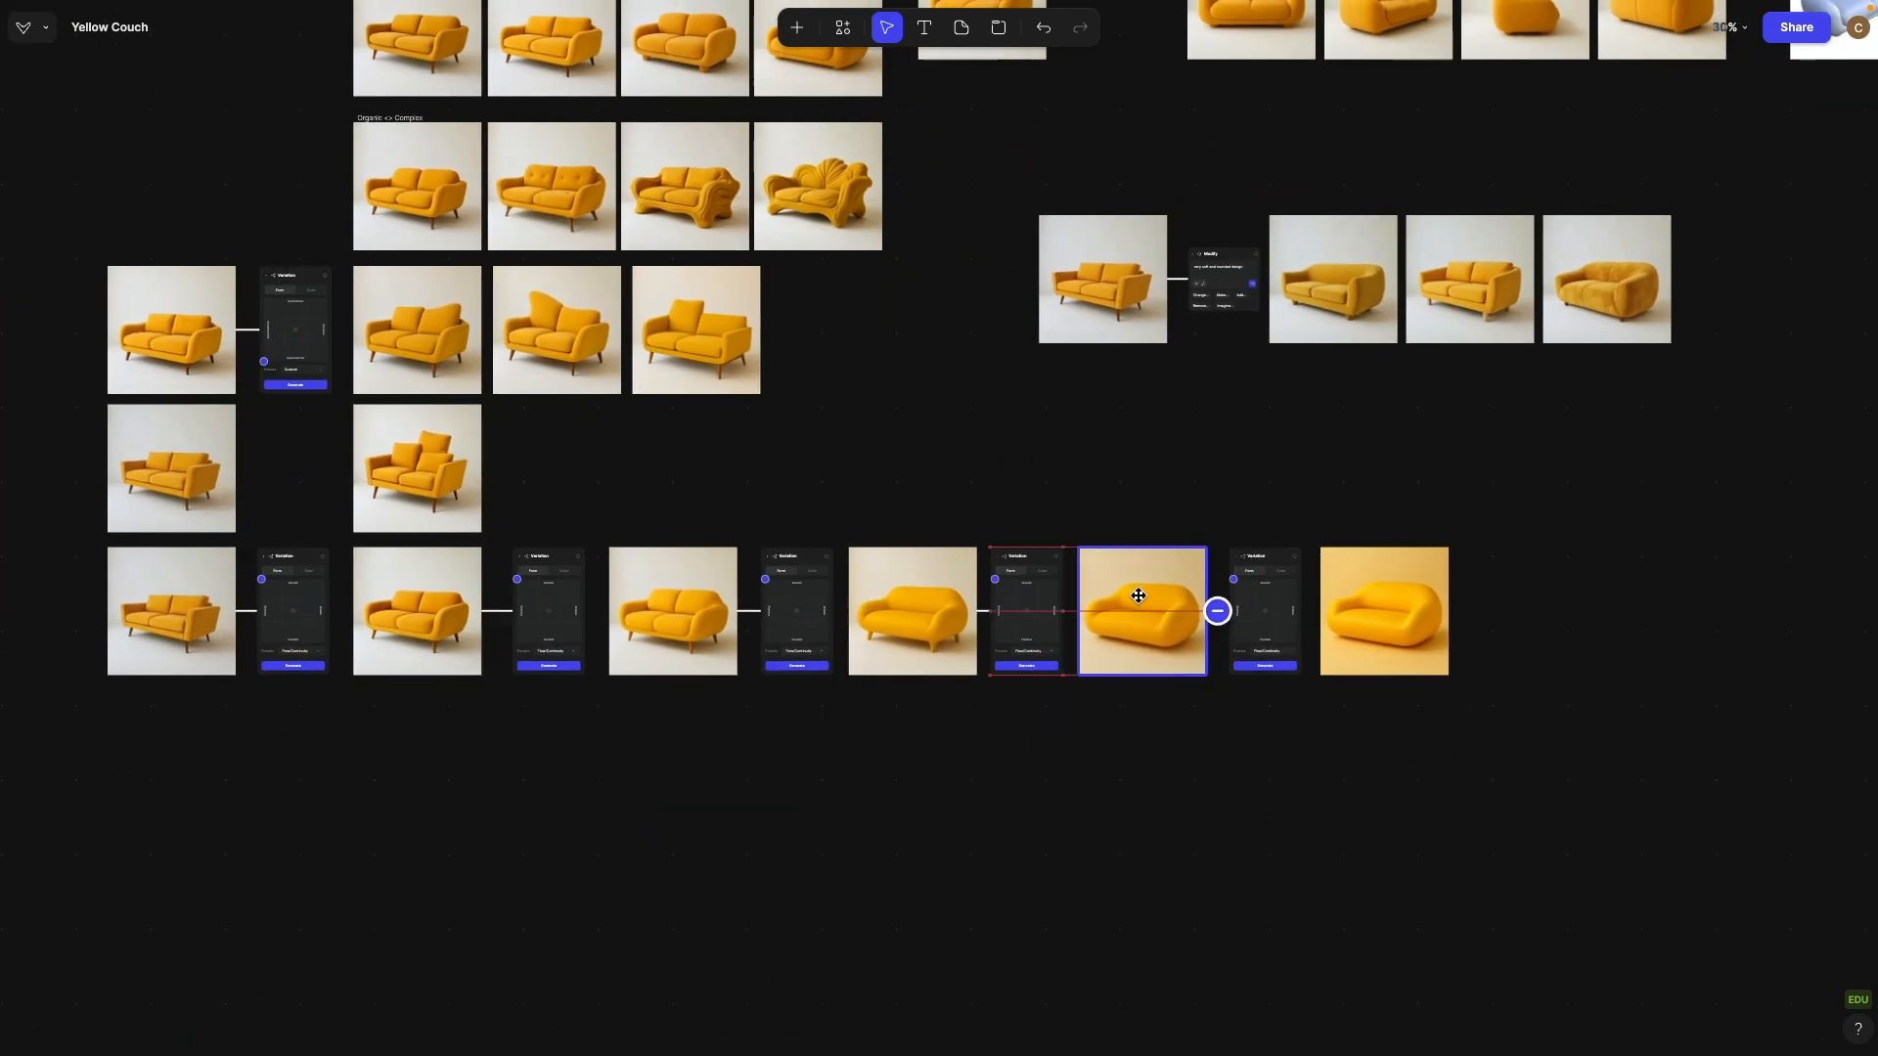
click(1132, 742)
Step: Review the chain's first three generated couches one after another and clear the selection
scroll(708, 760, up, 1)
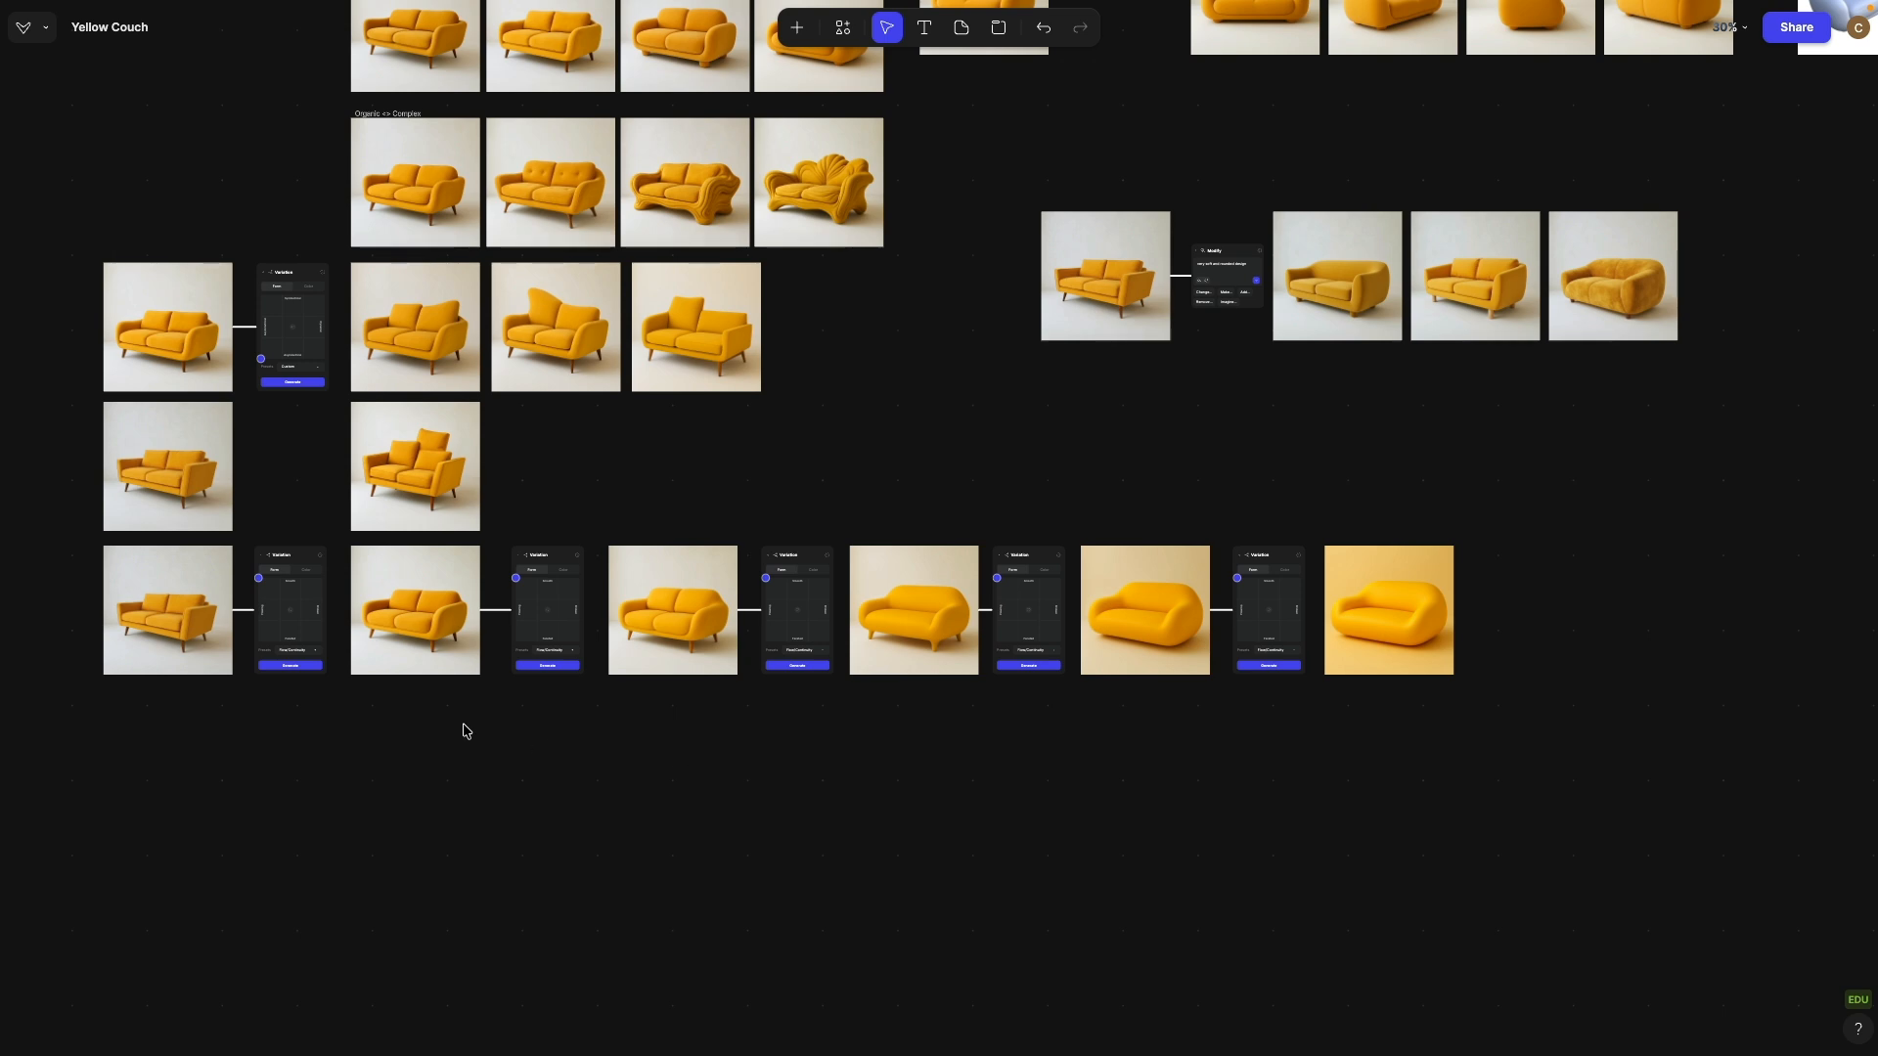
click(473, 666)
click(648, 627)
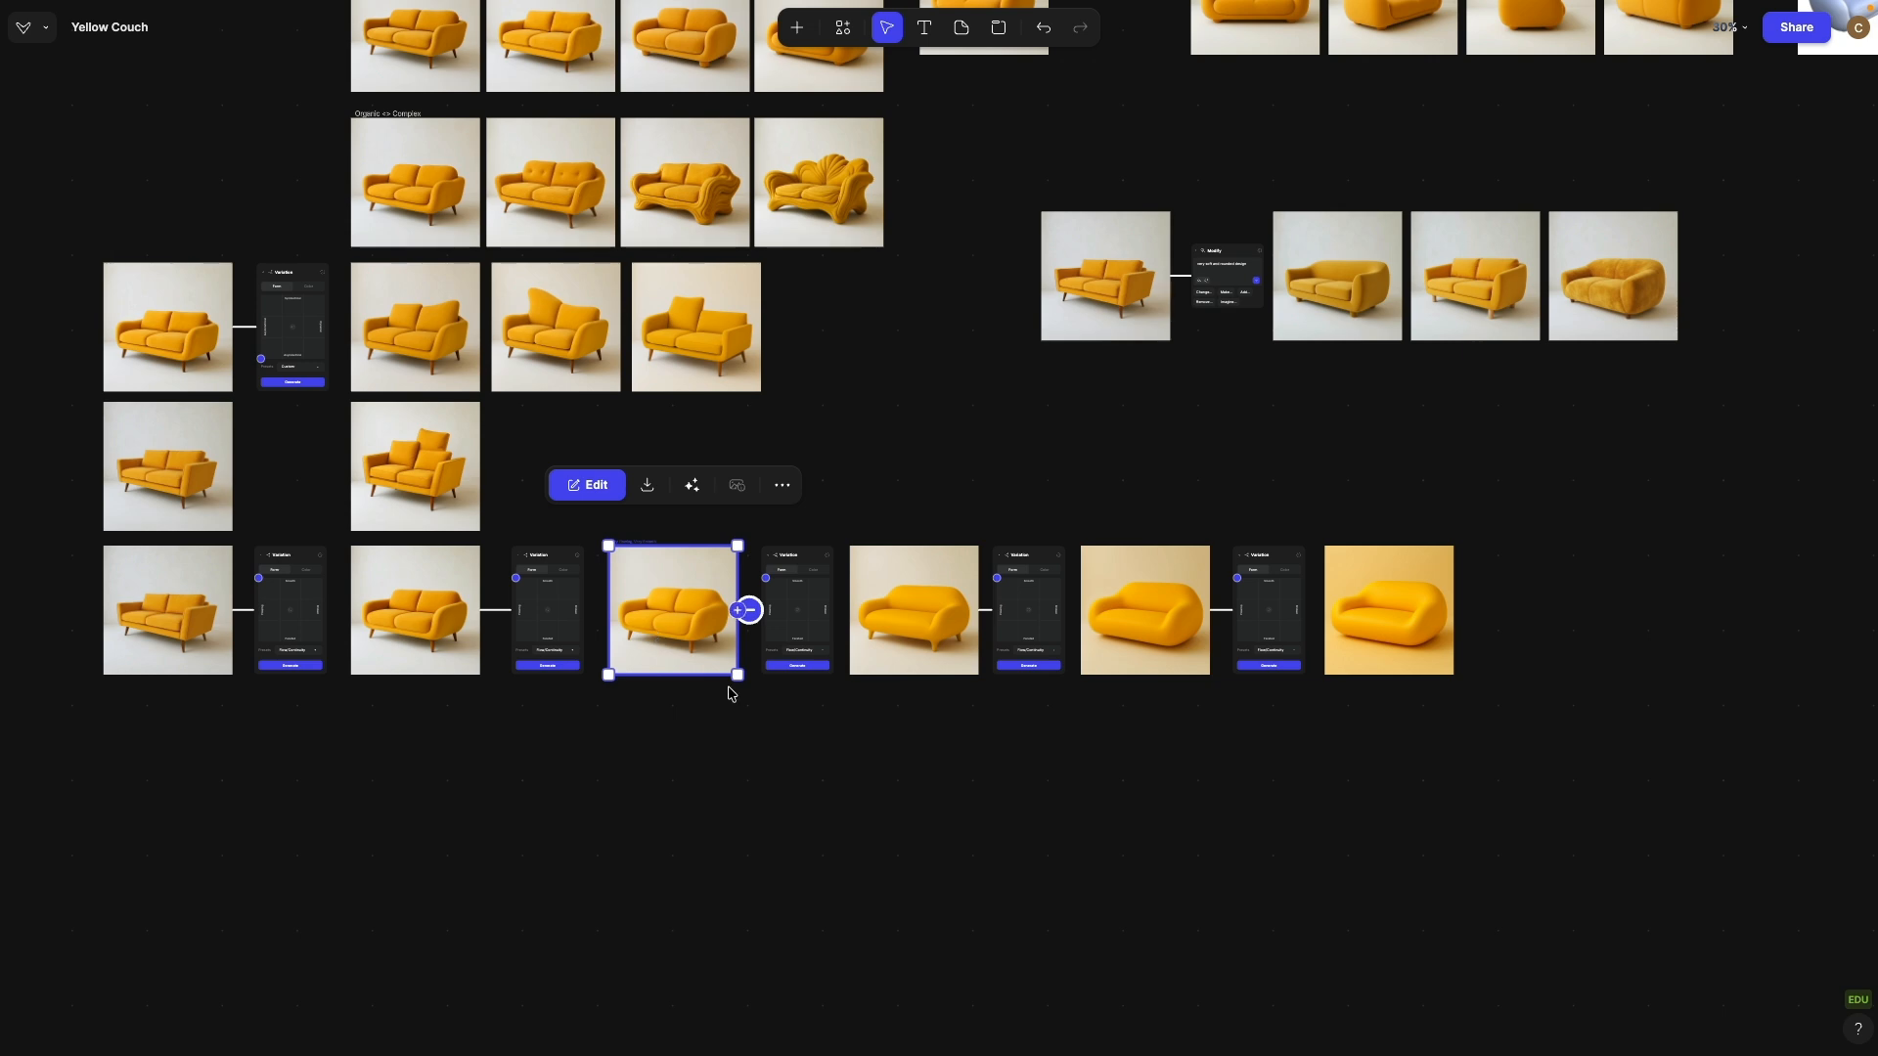
click(896, 629)
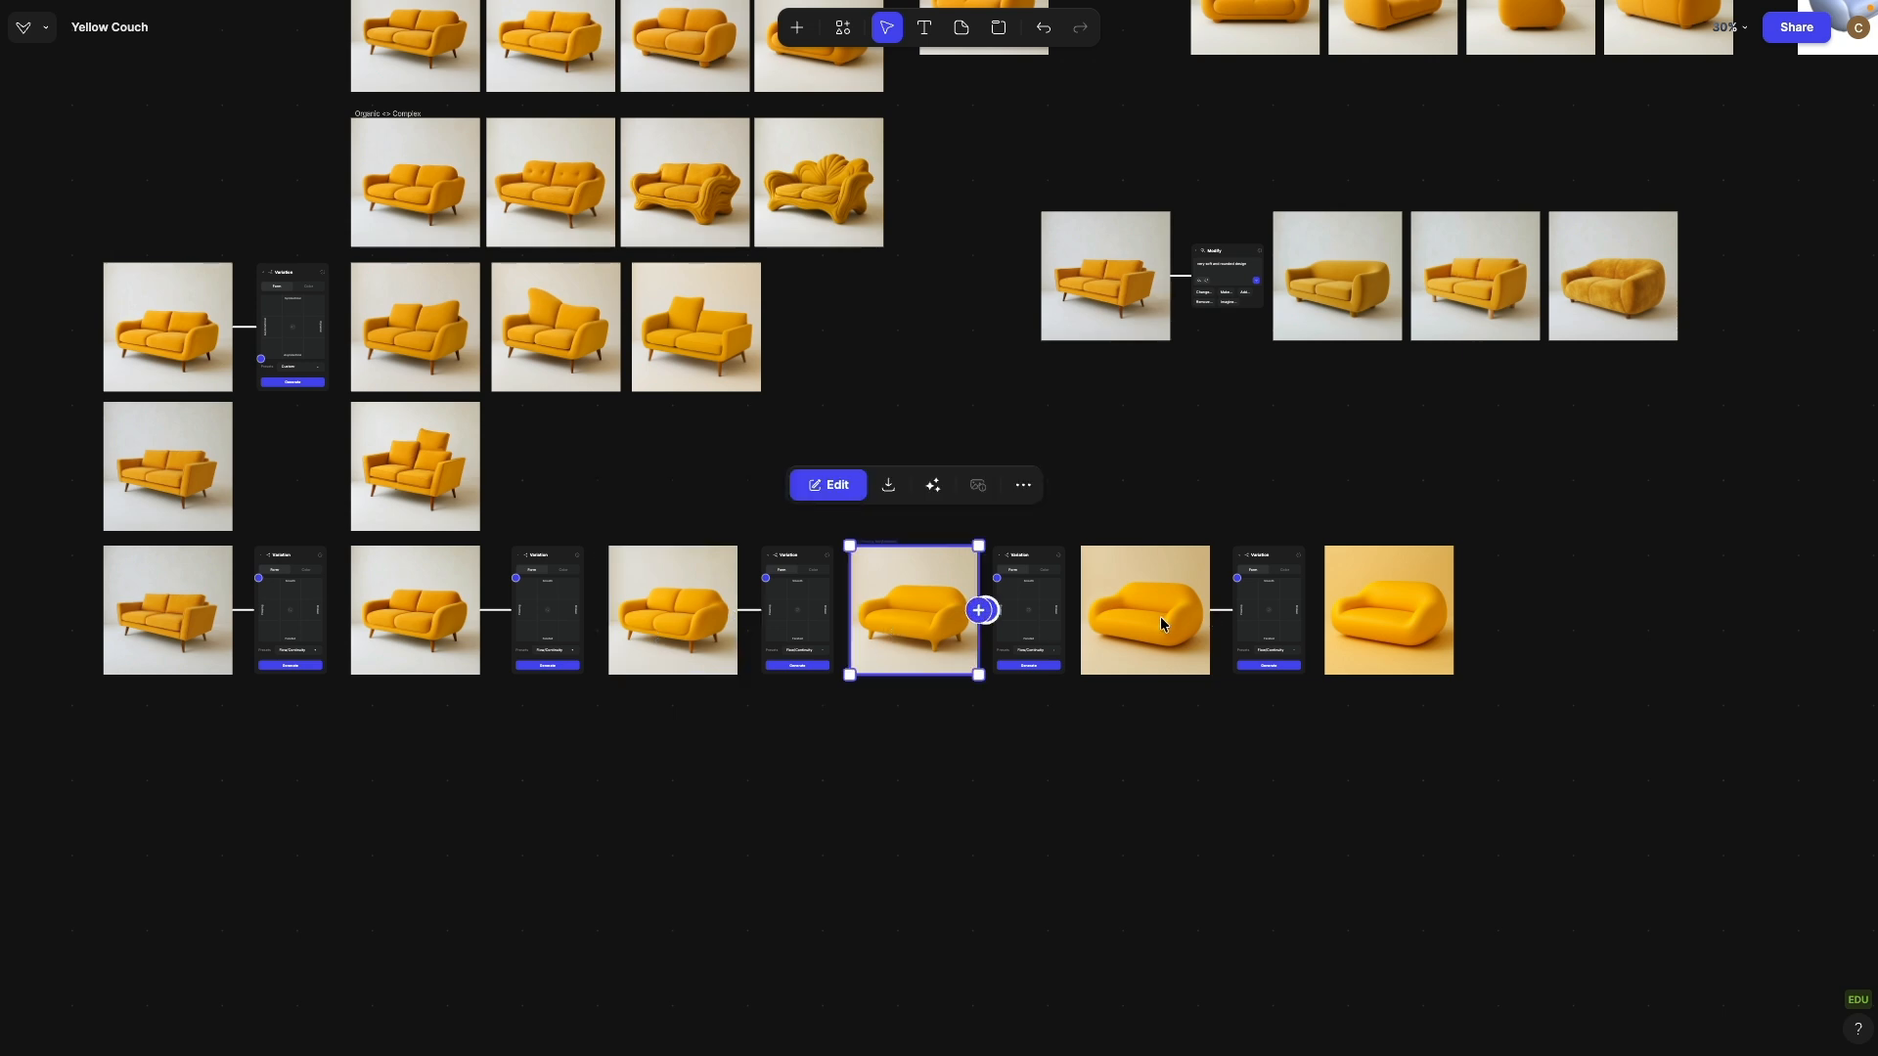
click(1288, 449)
Step: Return the "very soft and rounded design" Modify node to its options and reopen its text prompt
drag(1292, 436, 1141, 740)
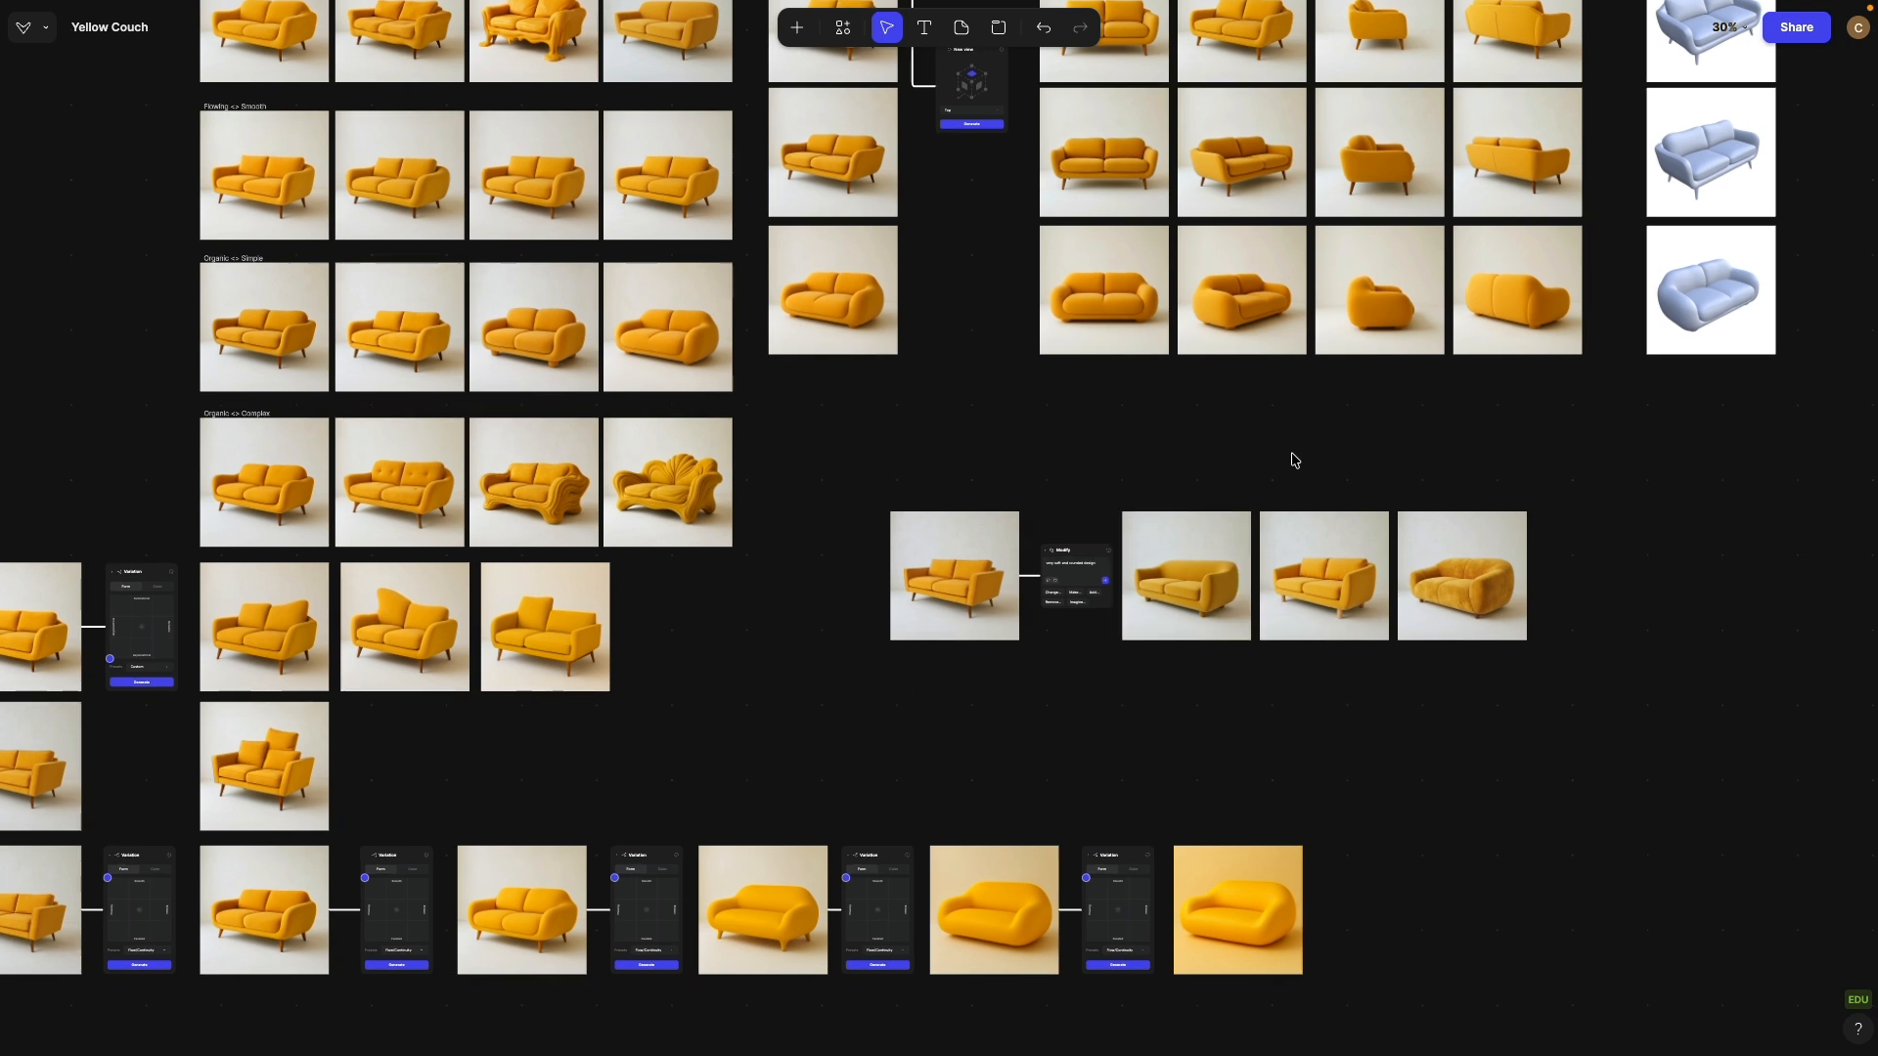
scroll(1291, 459, up, 5)
drag(1112, 330, 1118, 243)
scroll(767, 453, up, 1)
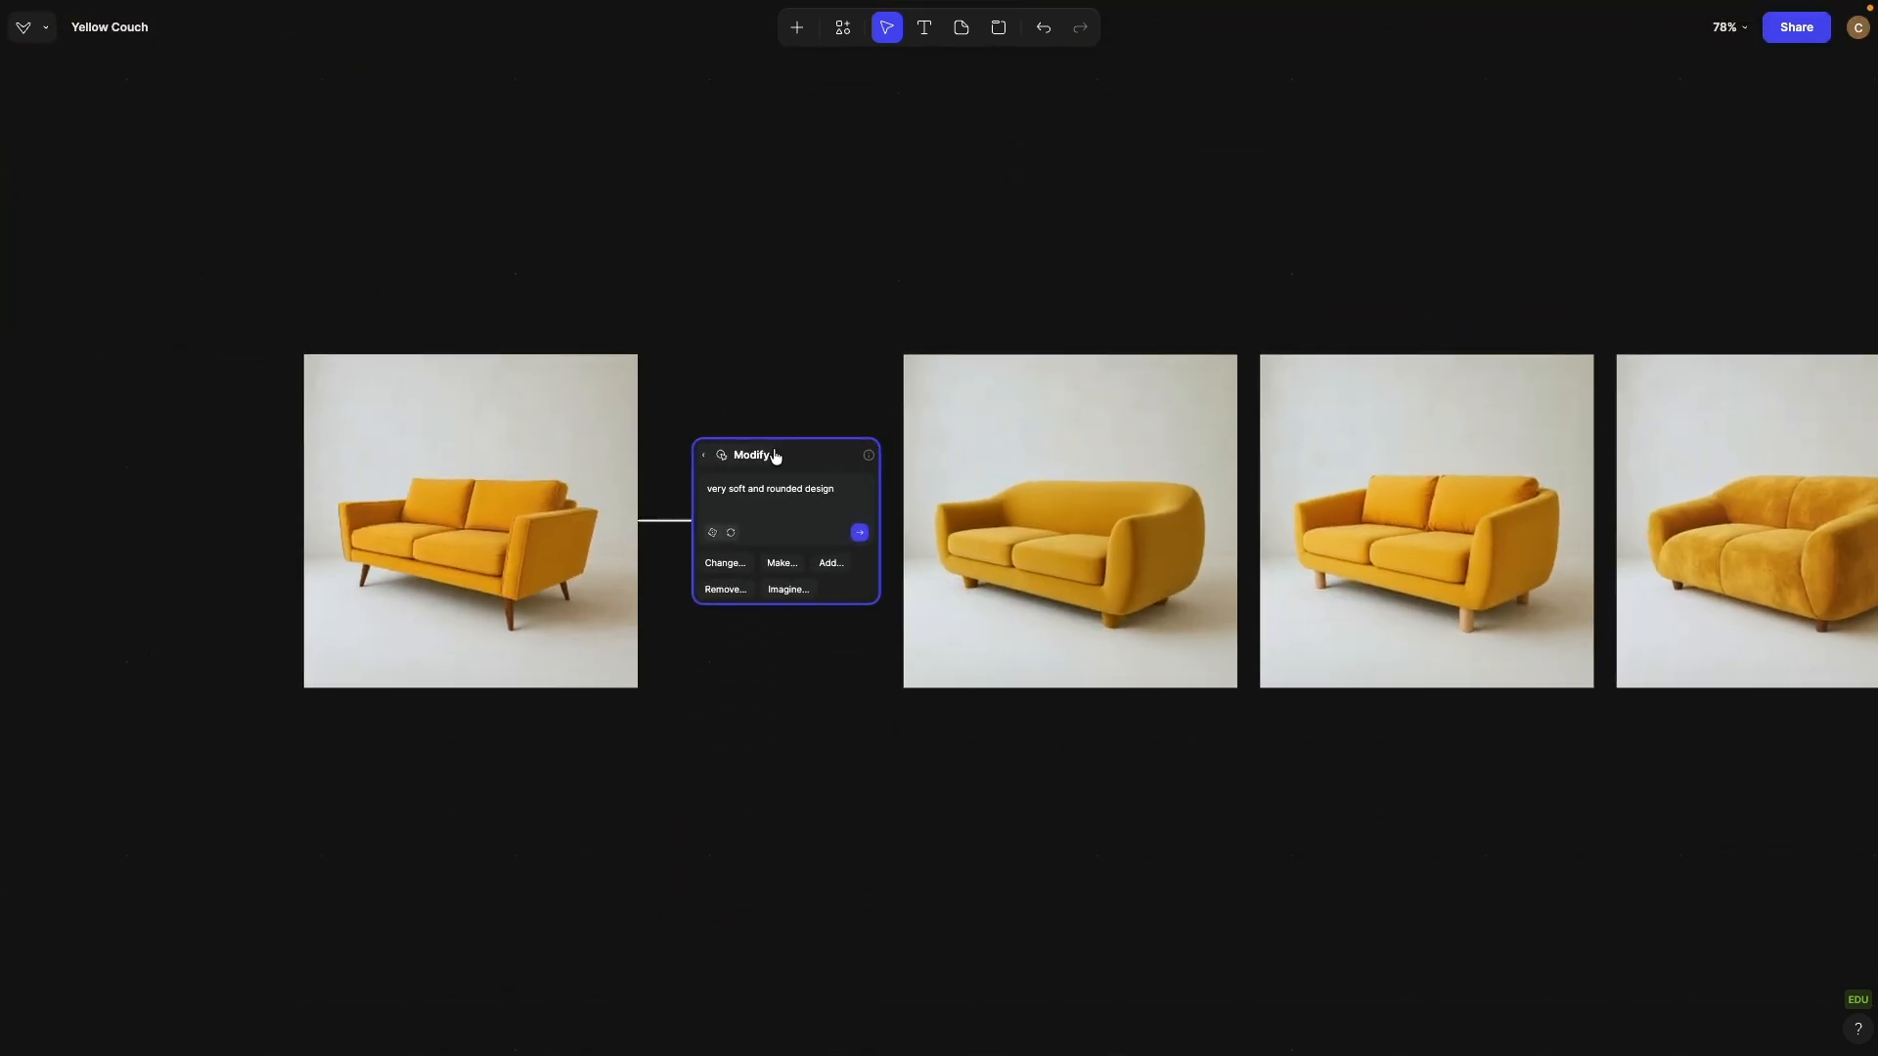
click(706, 456)
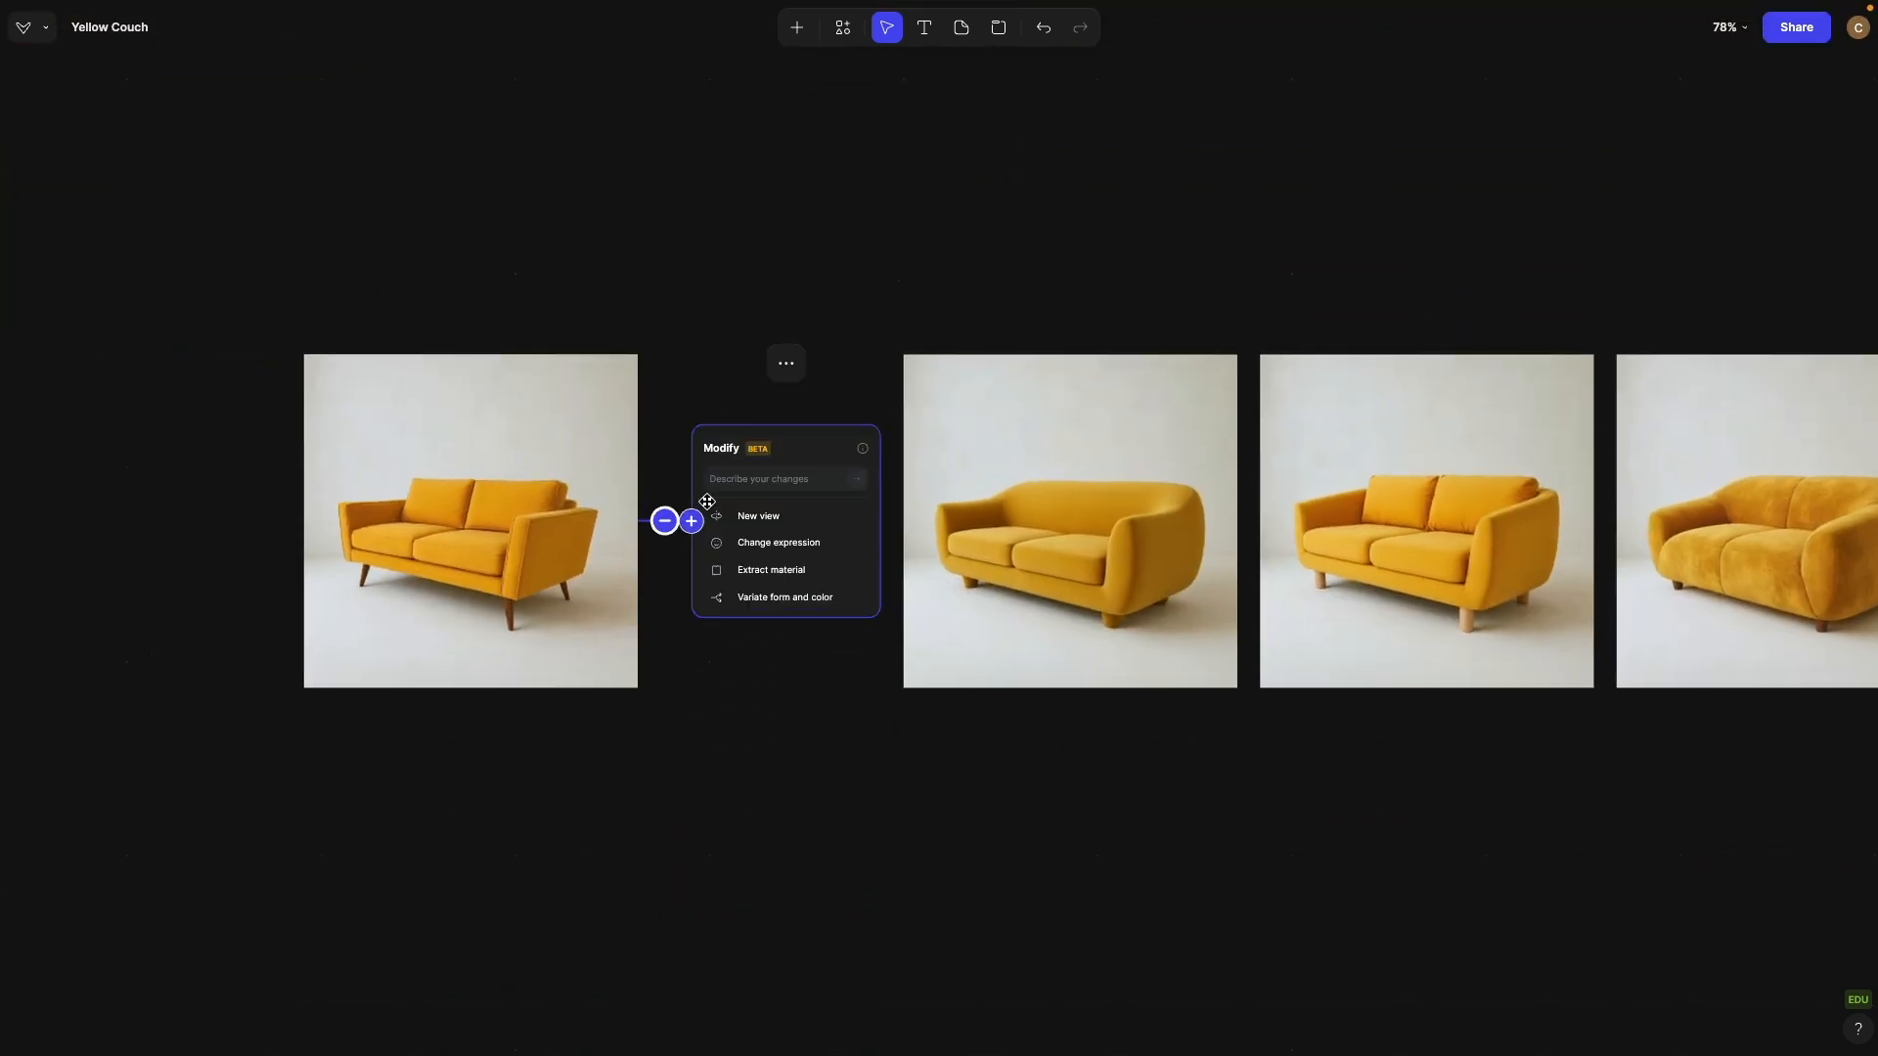
click(755, 486)
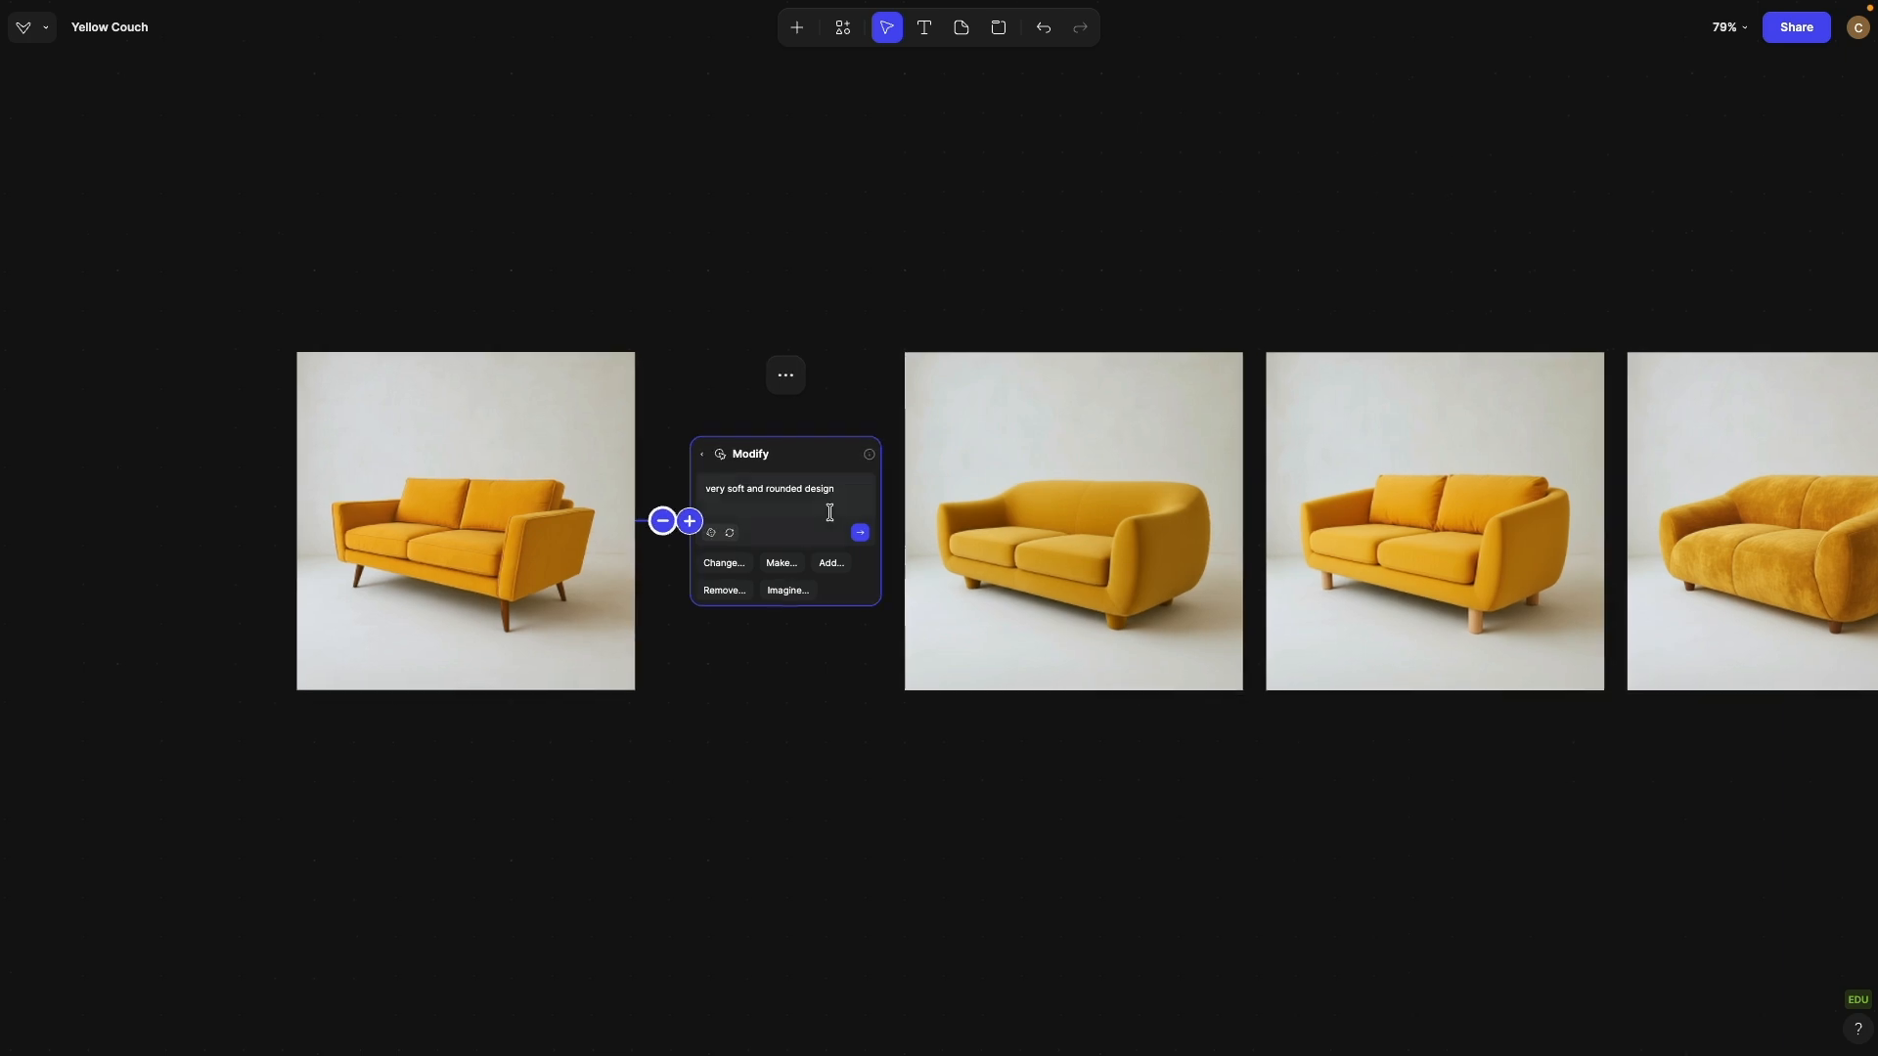
Step: Examine the "very soft and rounded design" prompt and the three couches generated from it
scroll(812, 523, up, 5)
scroll(868, 501, down, 2)
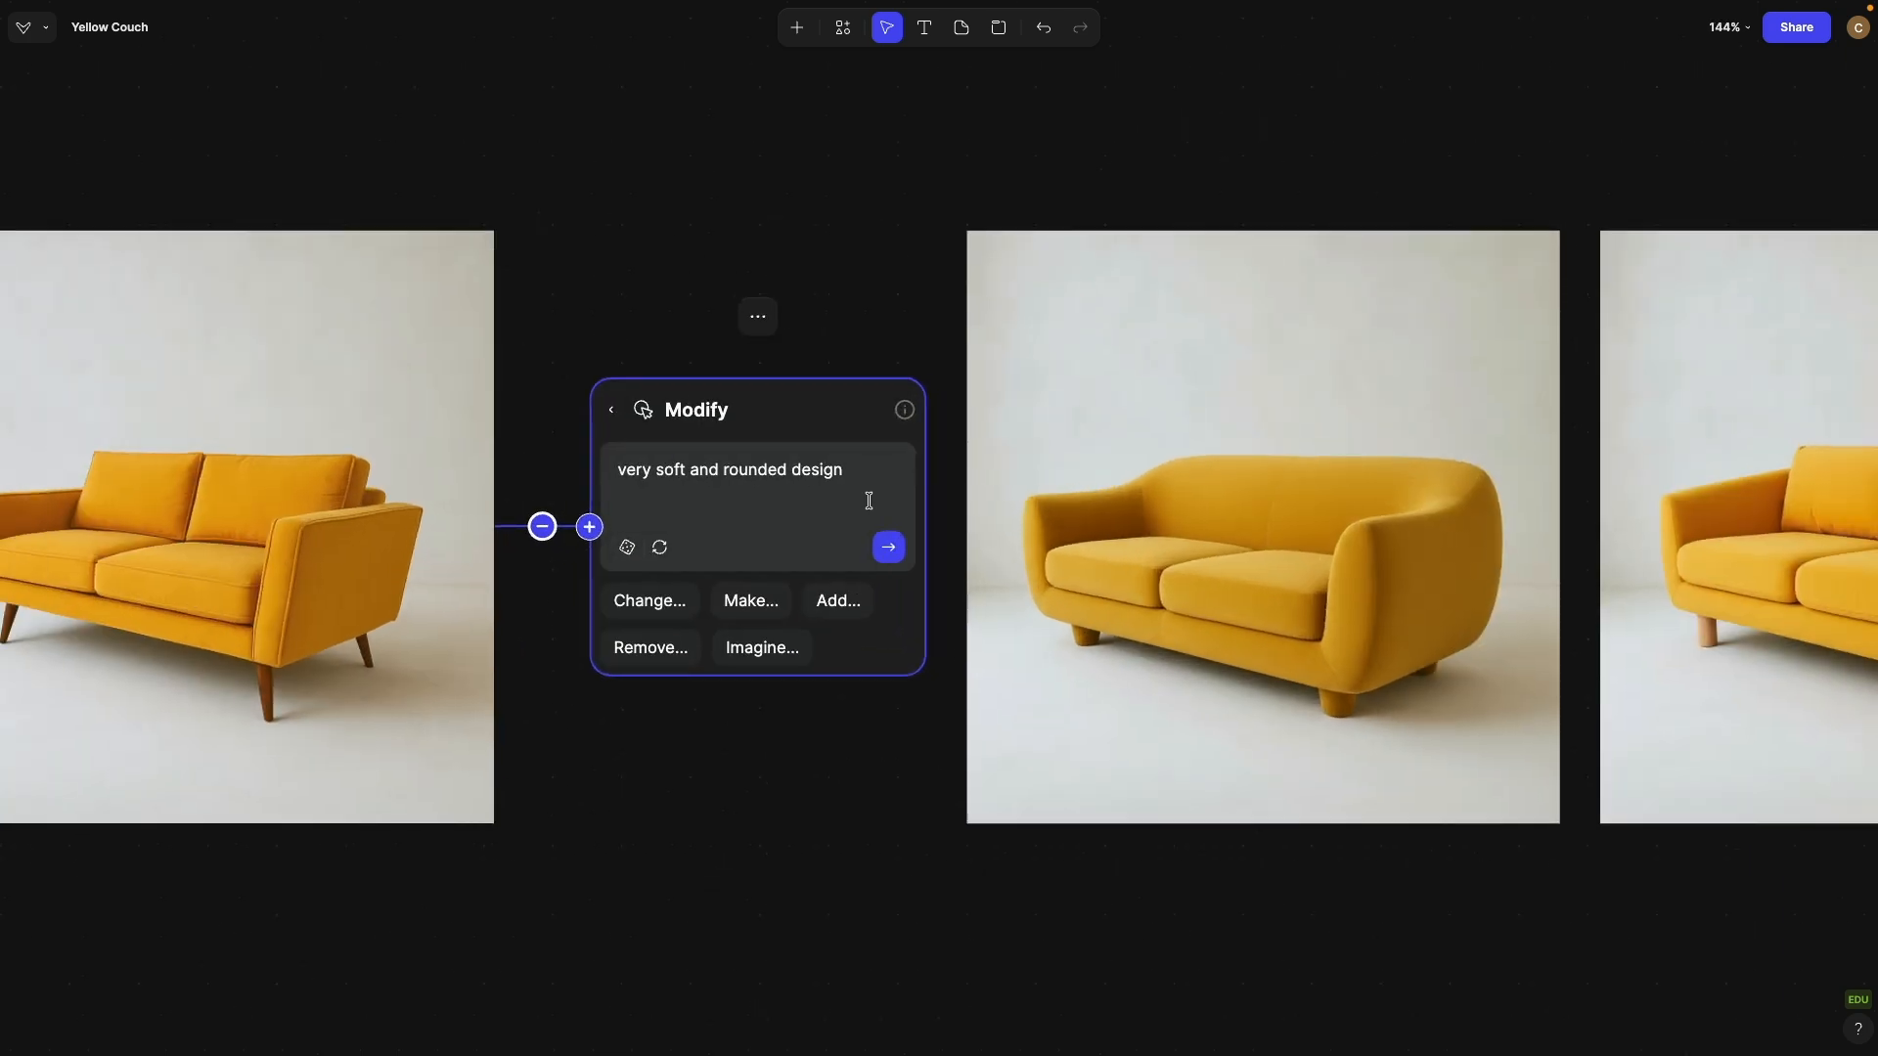
scroll(1252, 501, right, 10)
scroll(1180, 468, right, 1)
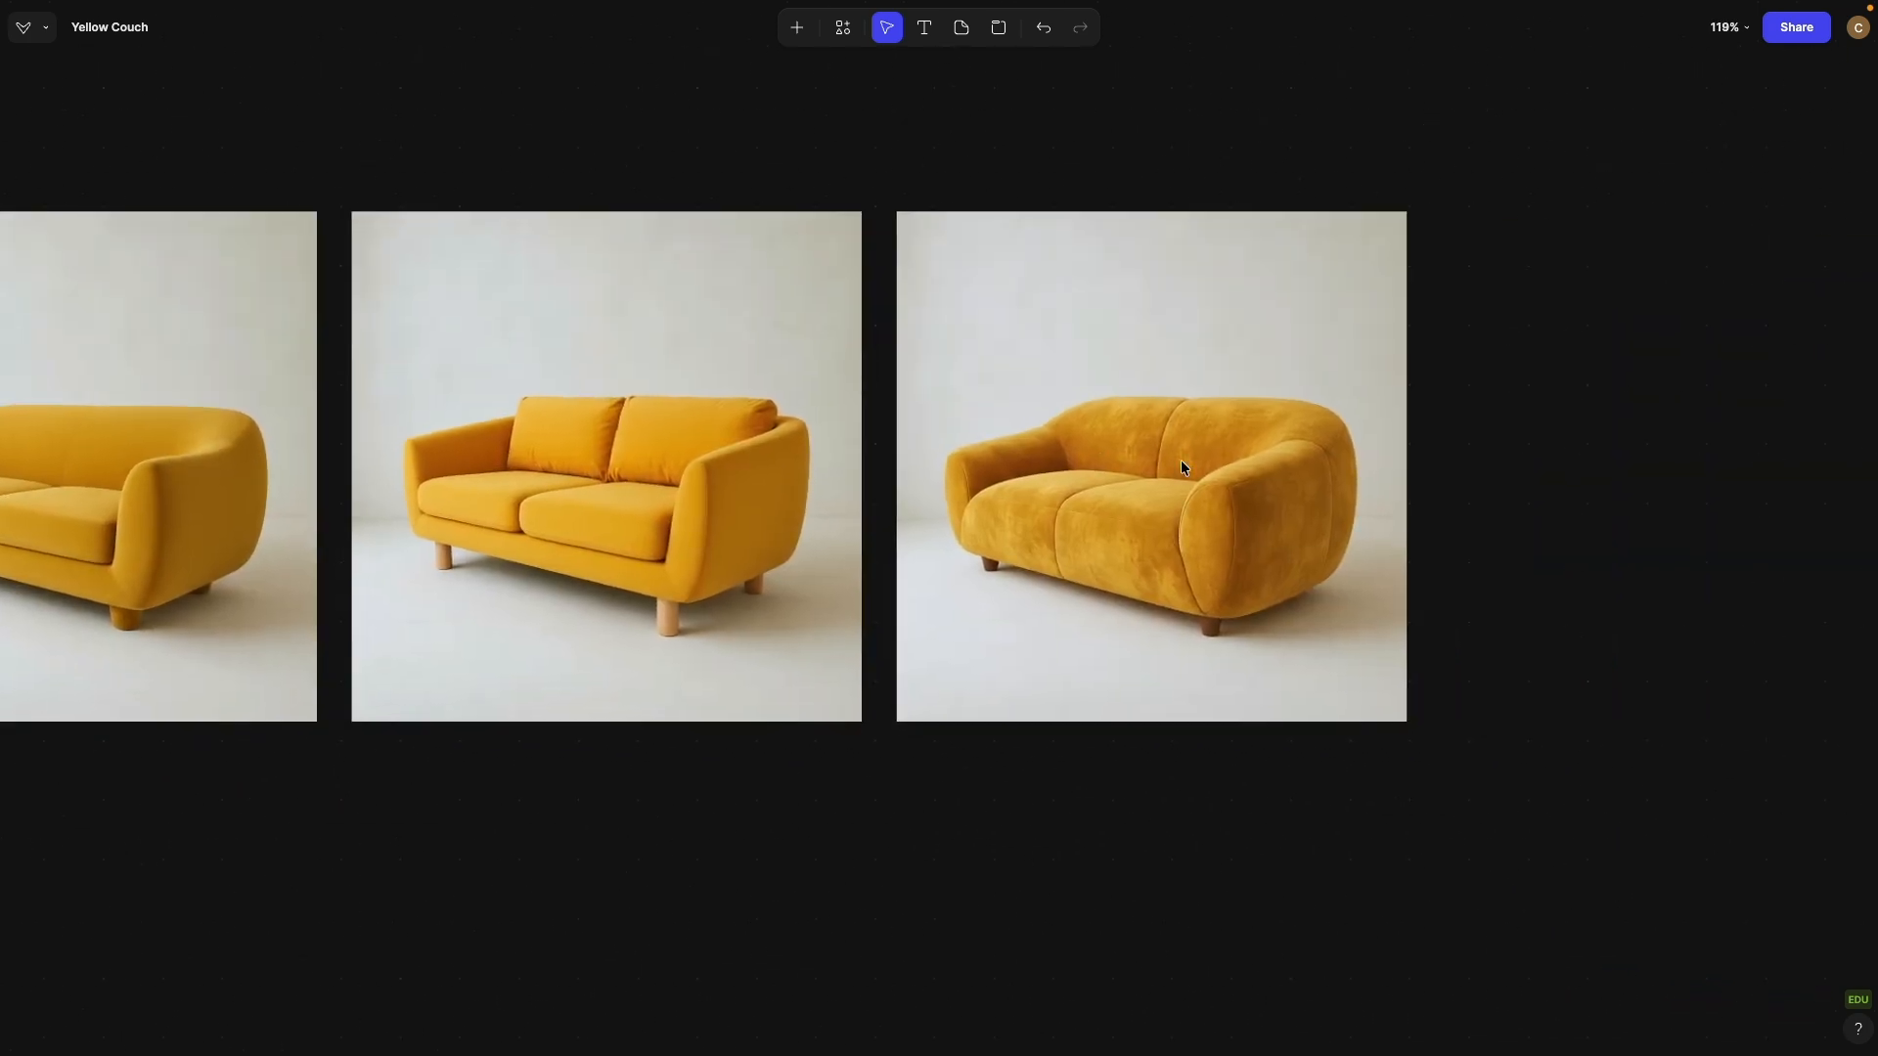
Step: Duplicate the original yellow couch image and place the copy in the empty area above the Playground row's source image
scroll(1154, 460, down, 5)
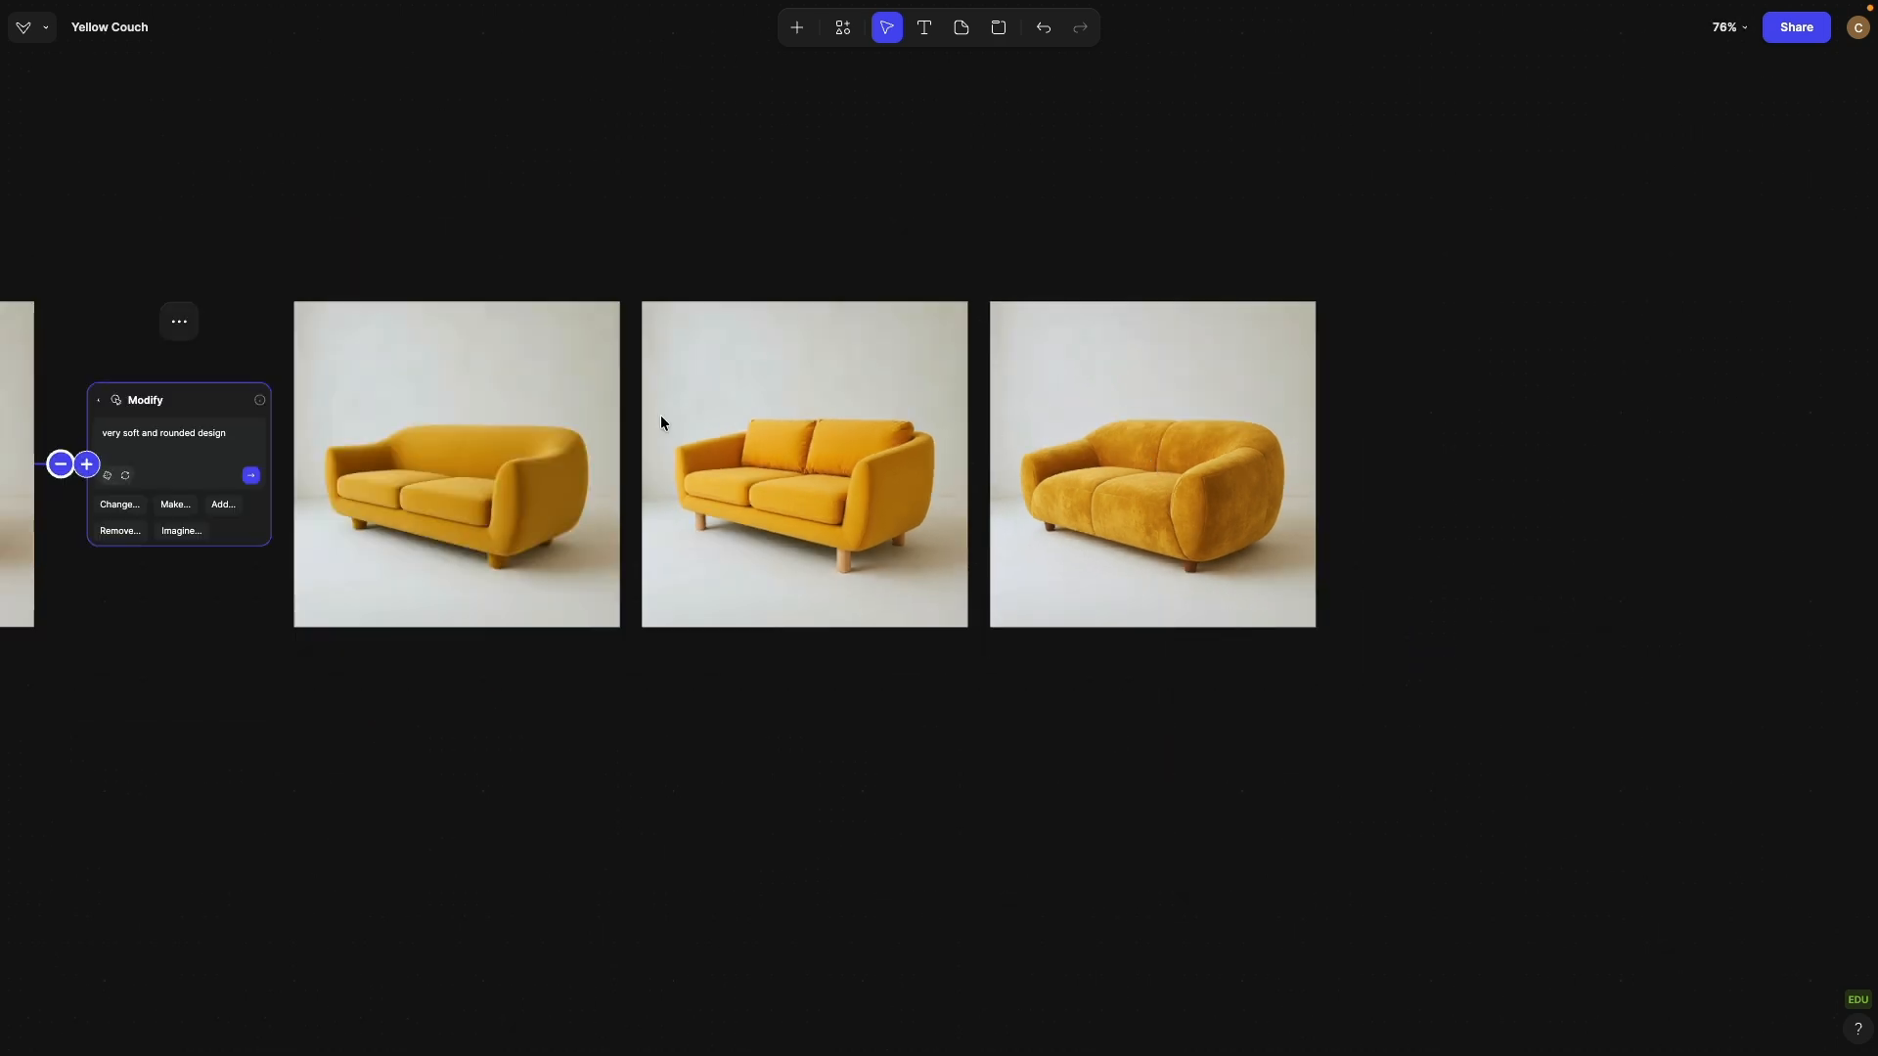
drag(619, 412, 1088, 426)
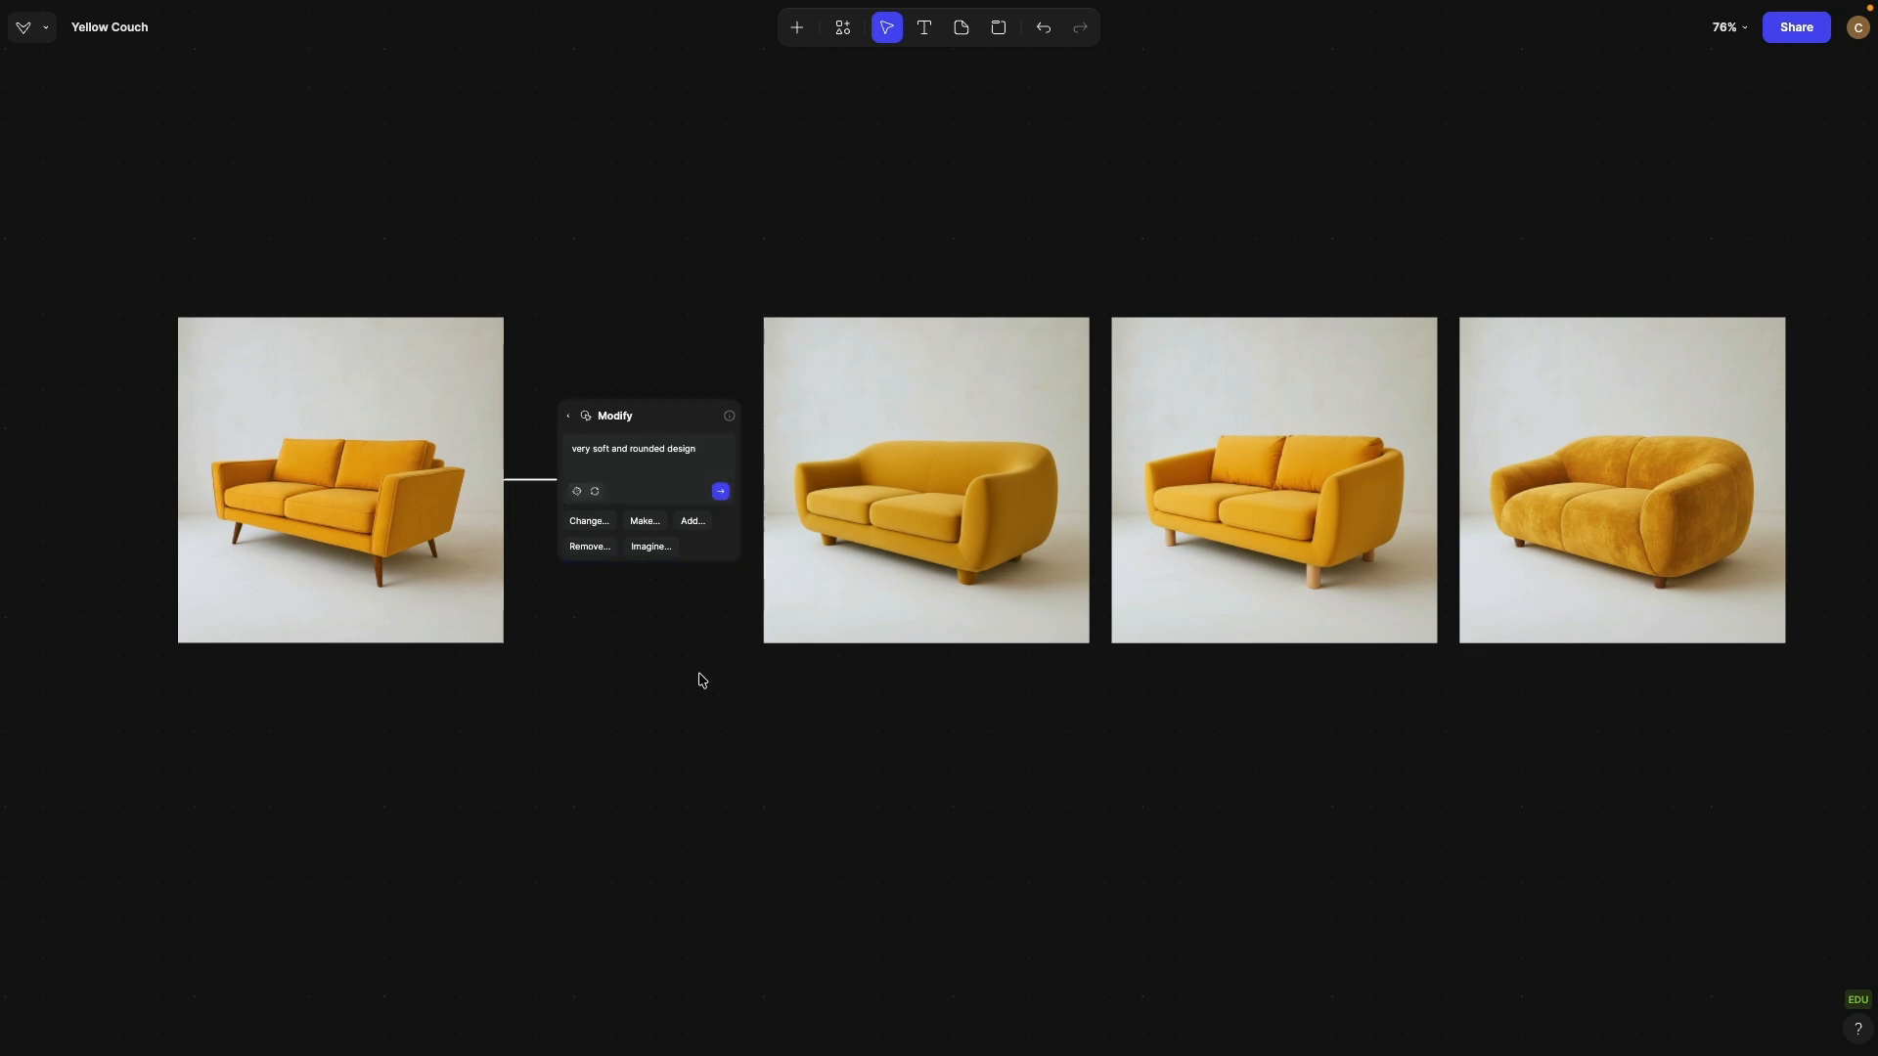
scroll(700, 677, down, 10)
drag(672, 599, 918, 608)
scroll(912, 584, up, 3)
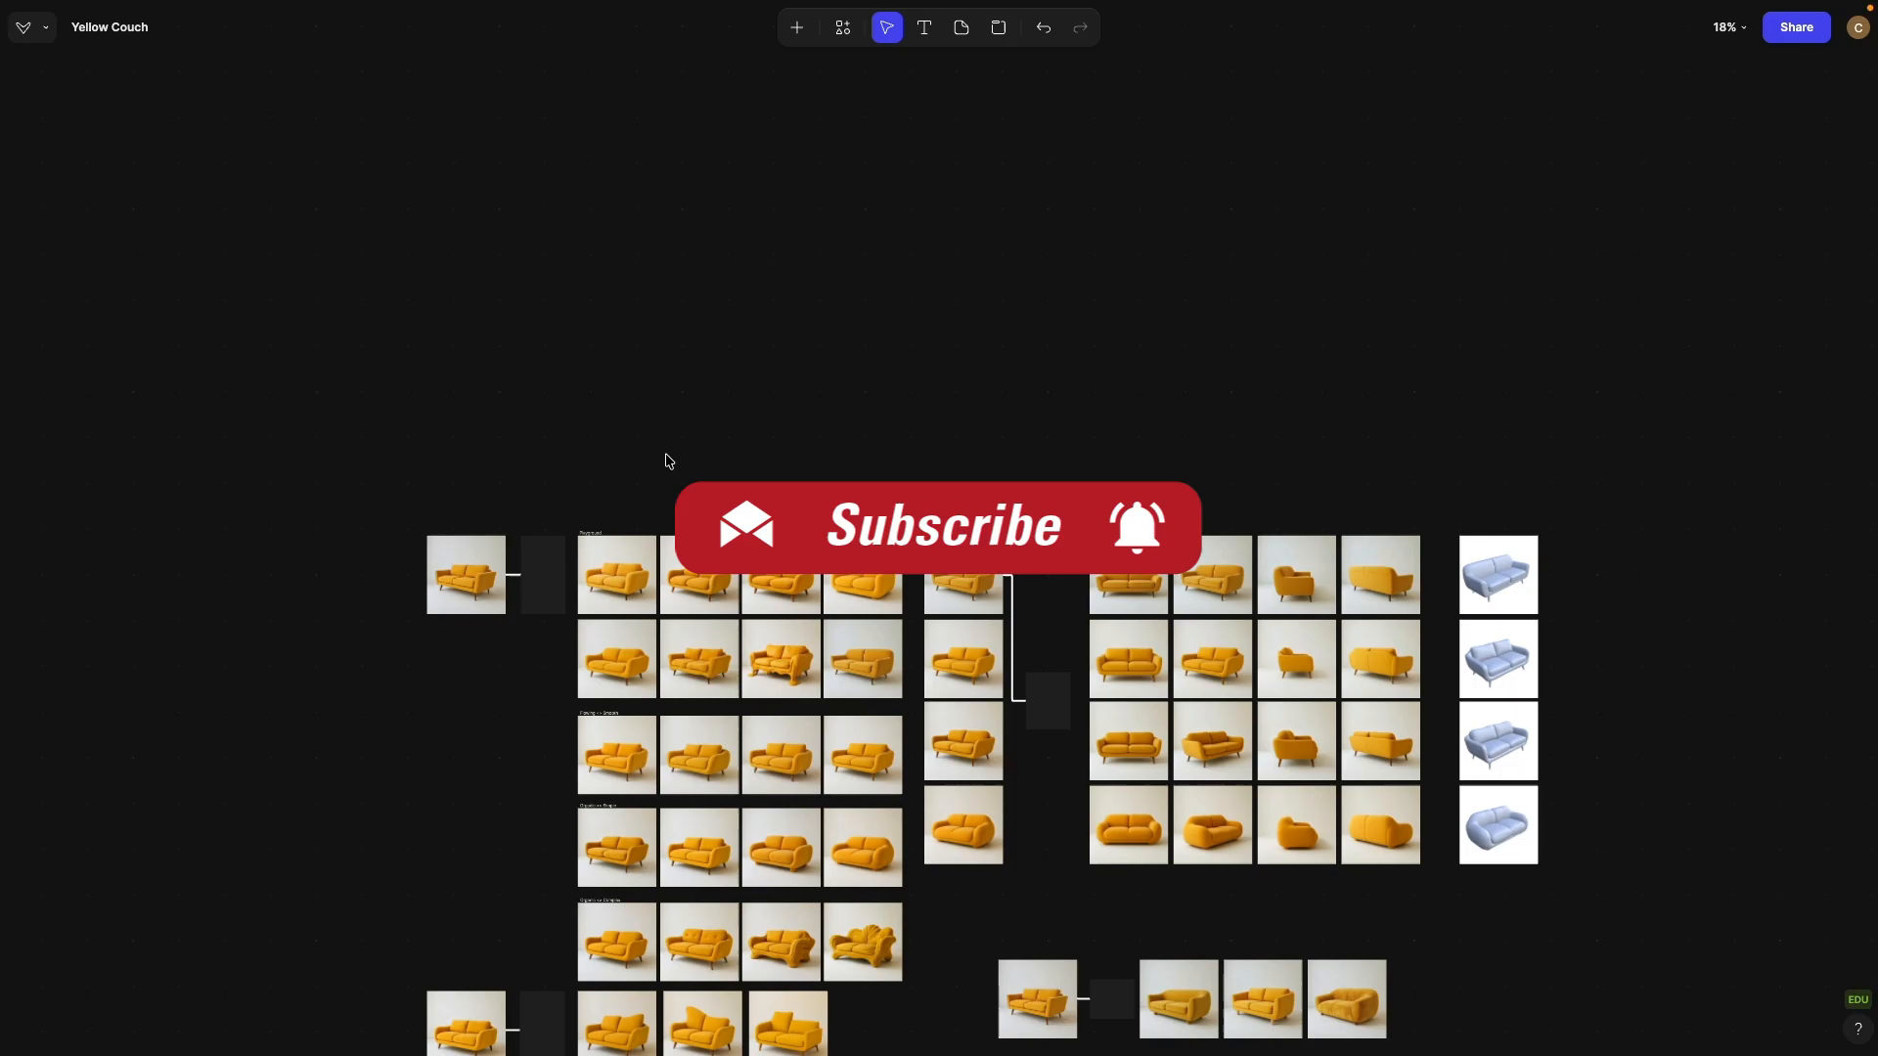
scroll(519, 411, up, 5)
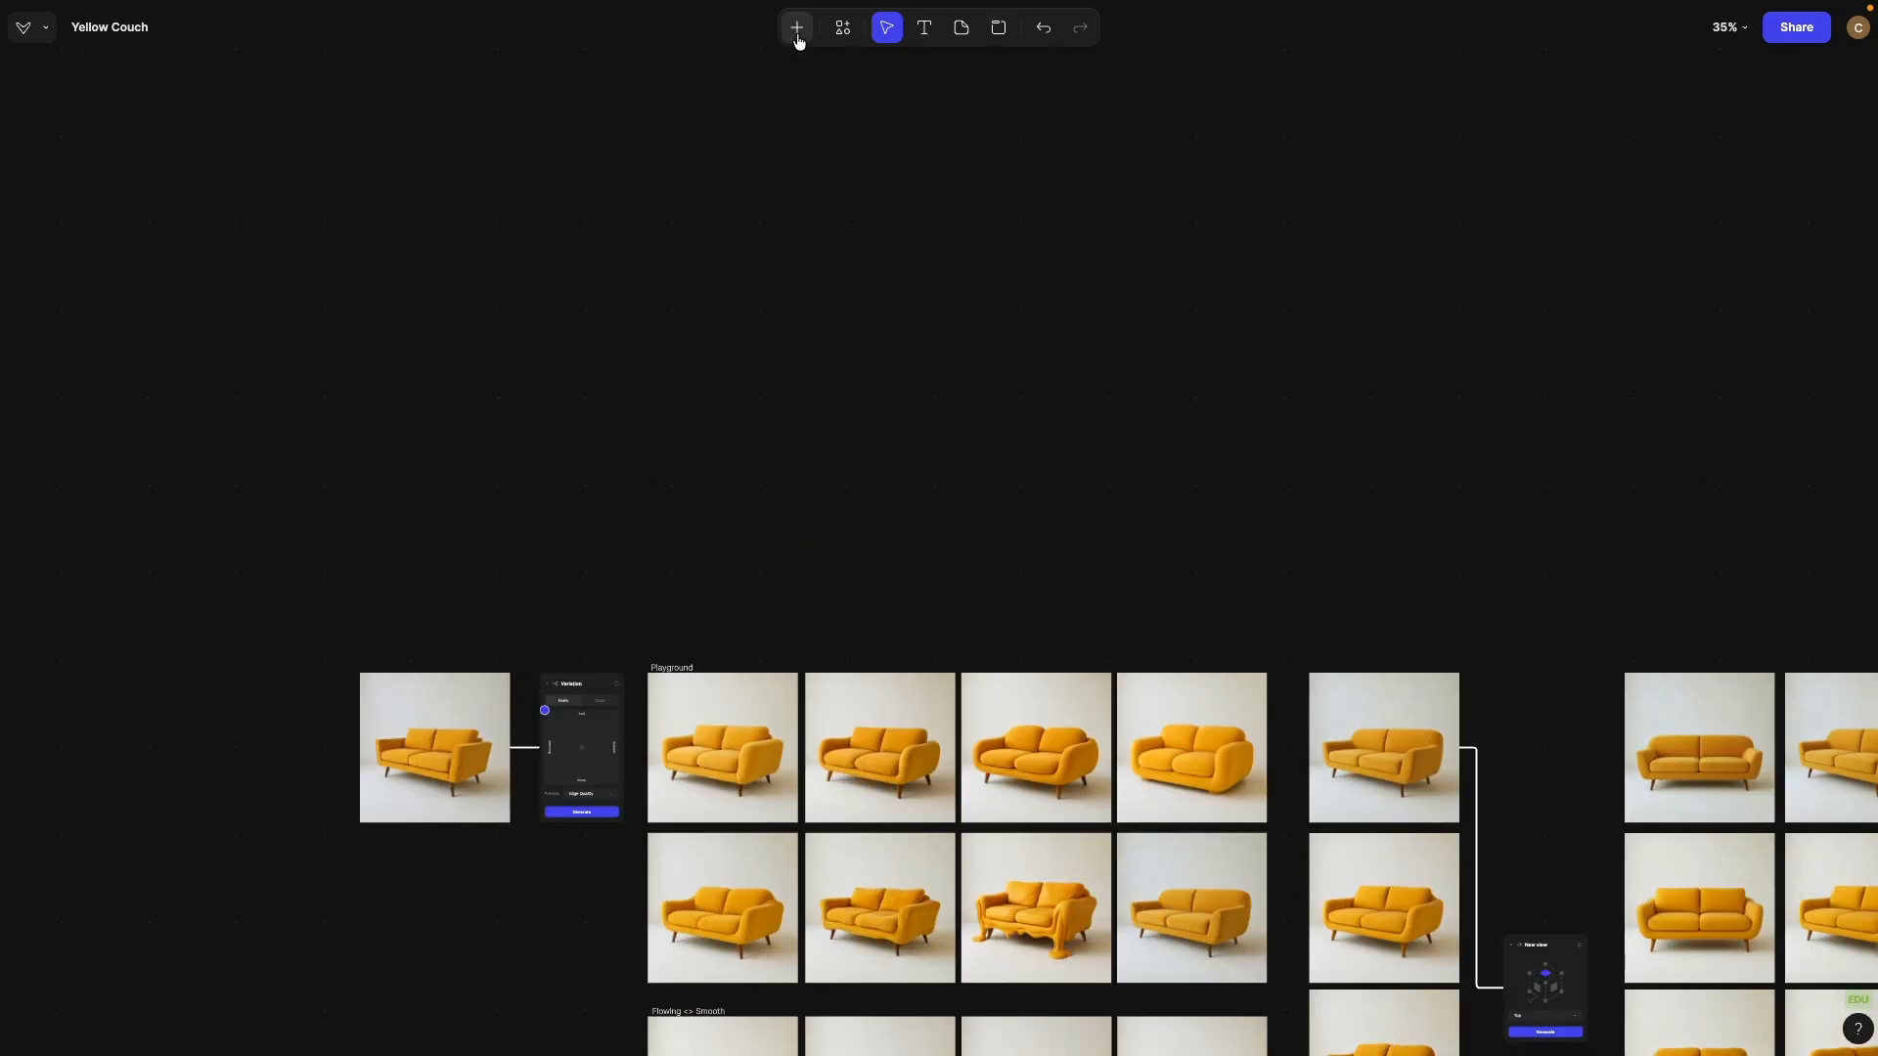
click(797, 39)
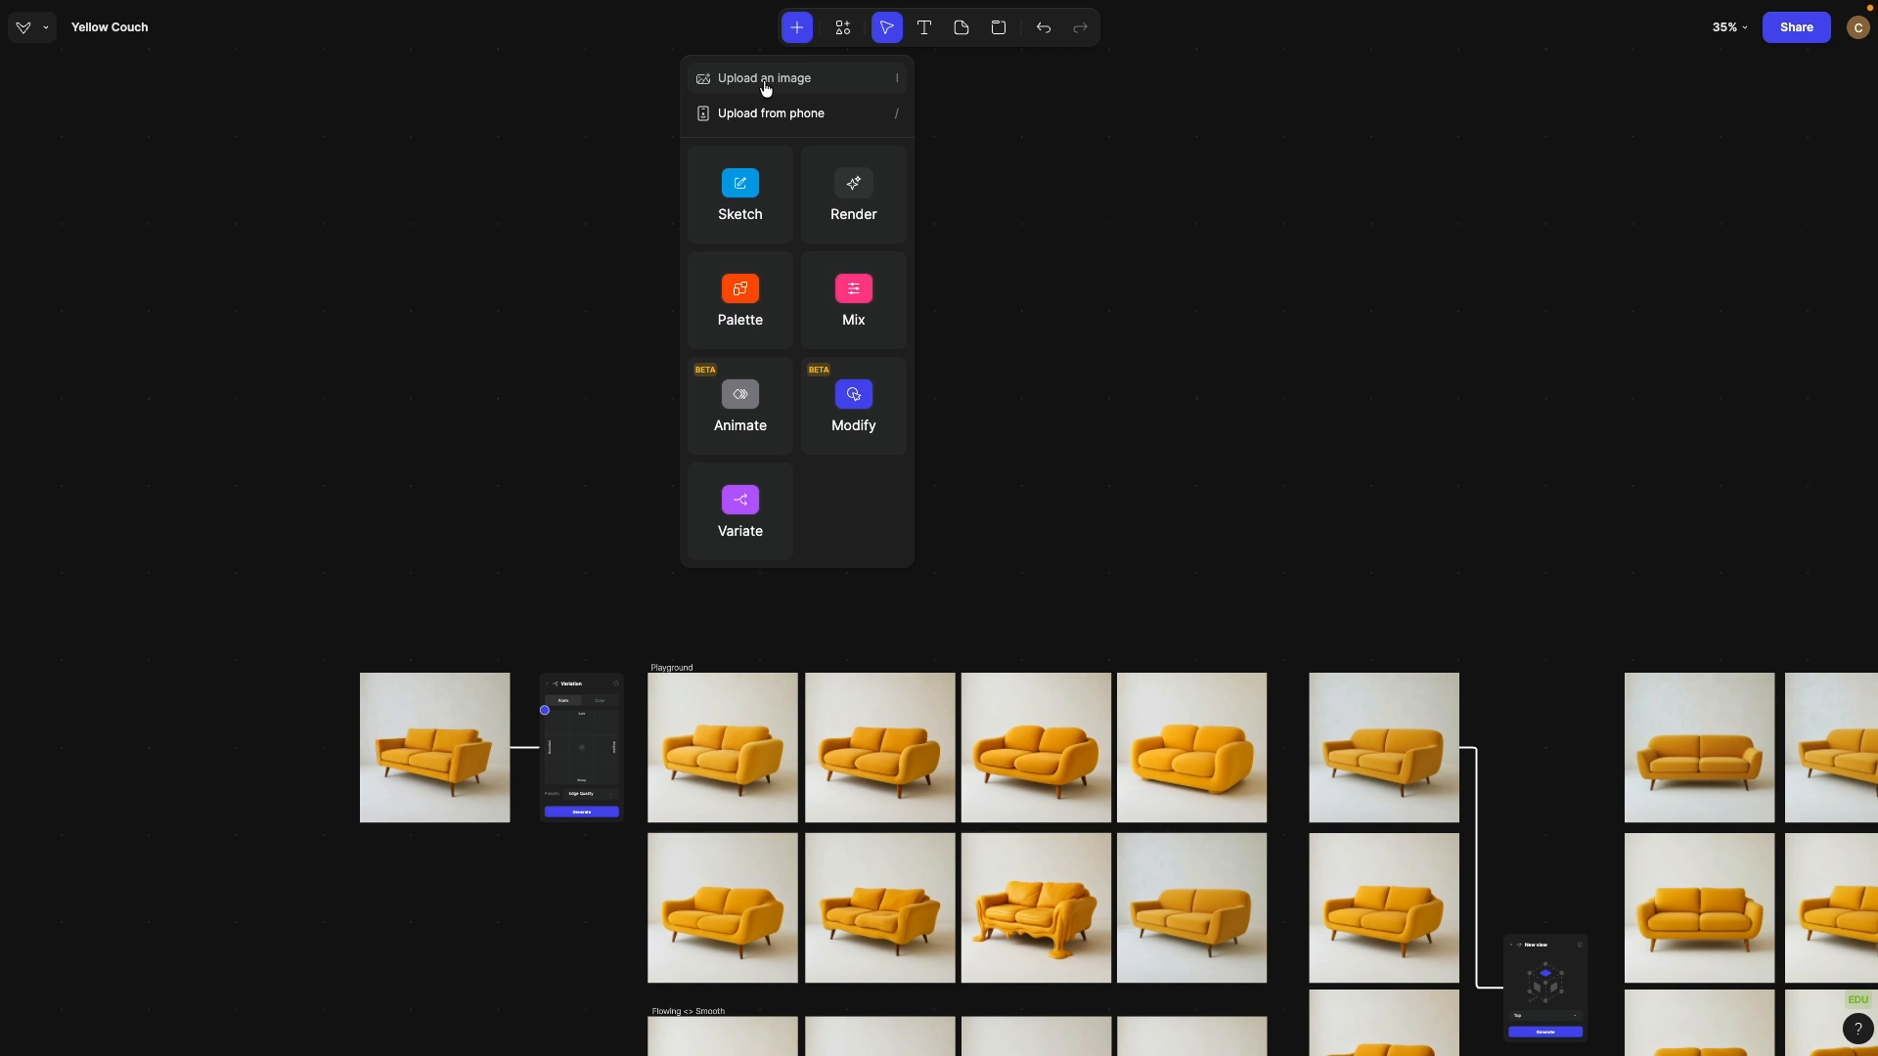
click(388, 719)
key(super+d)
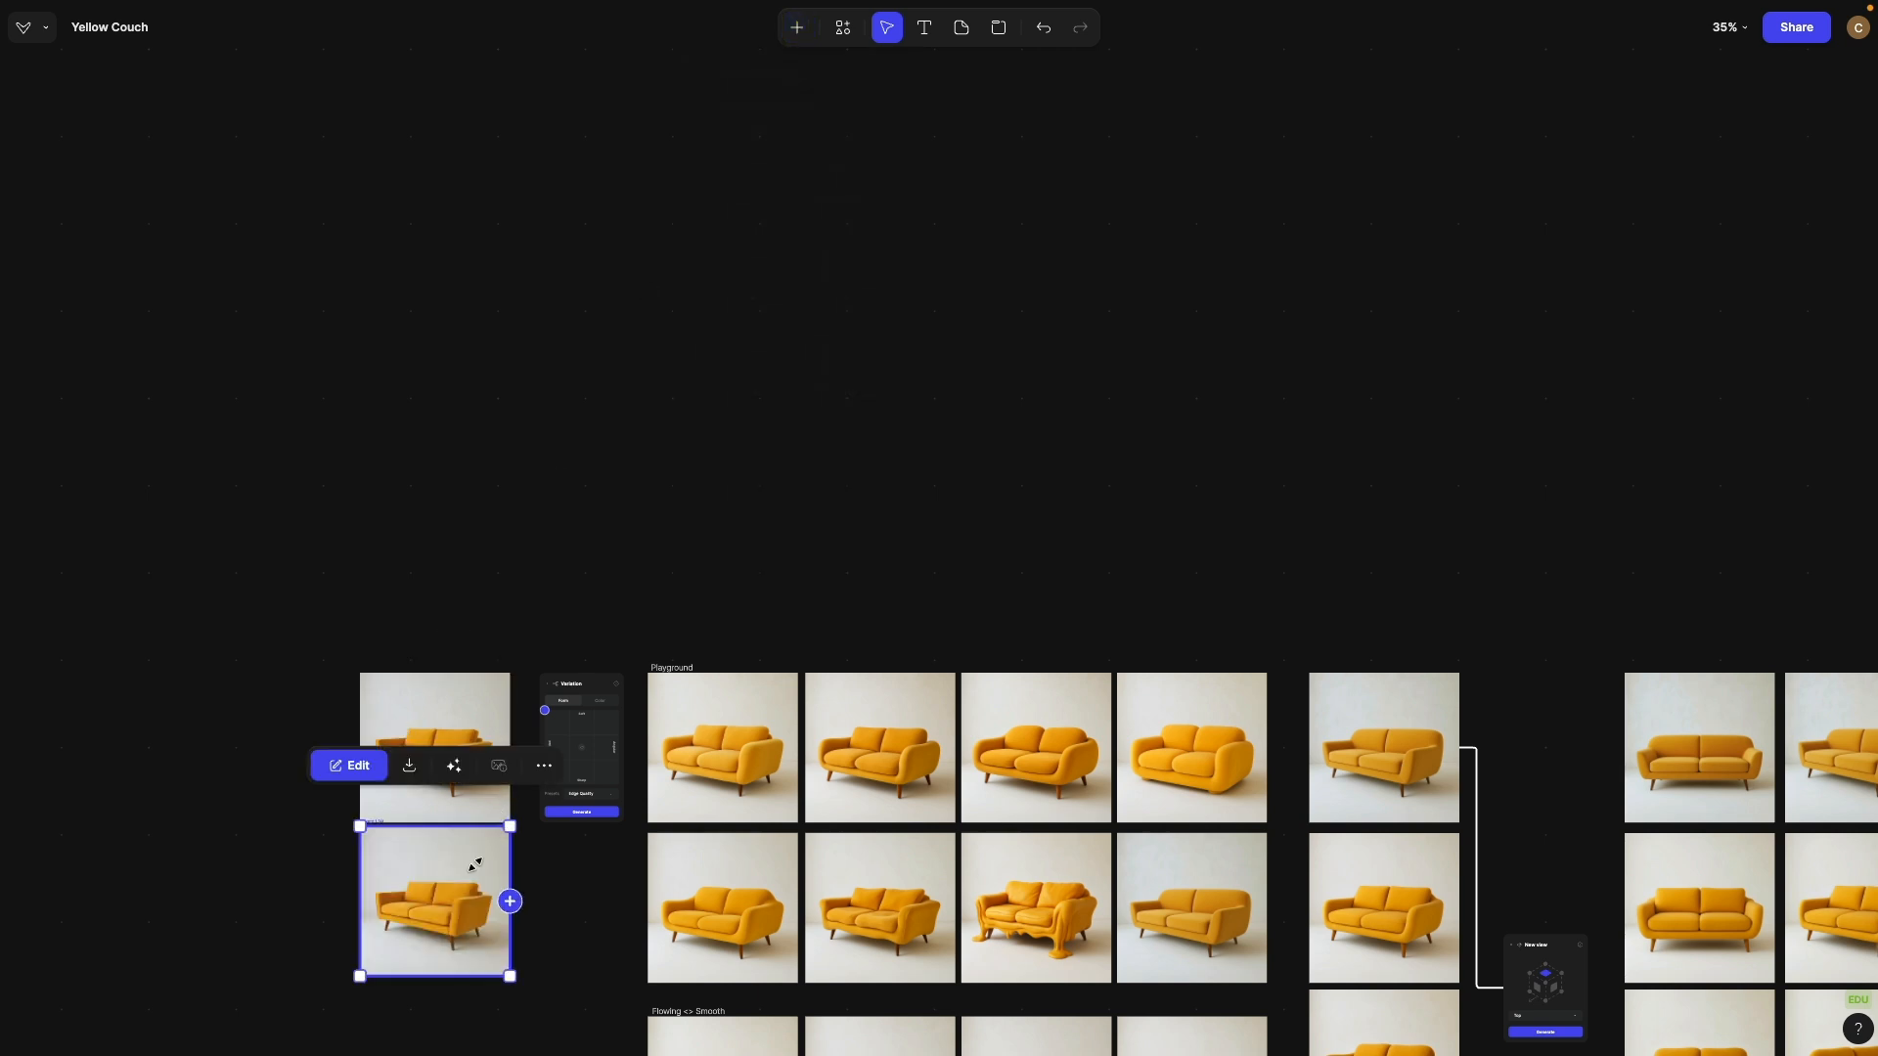
drag(474, 864, 474, 263)
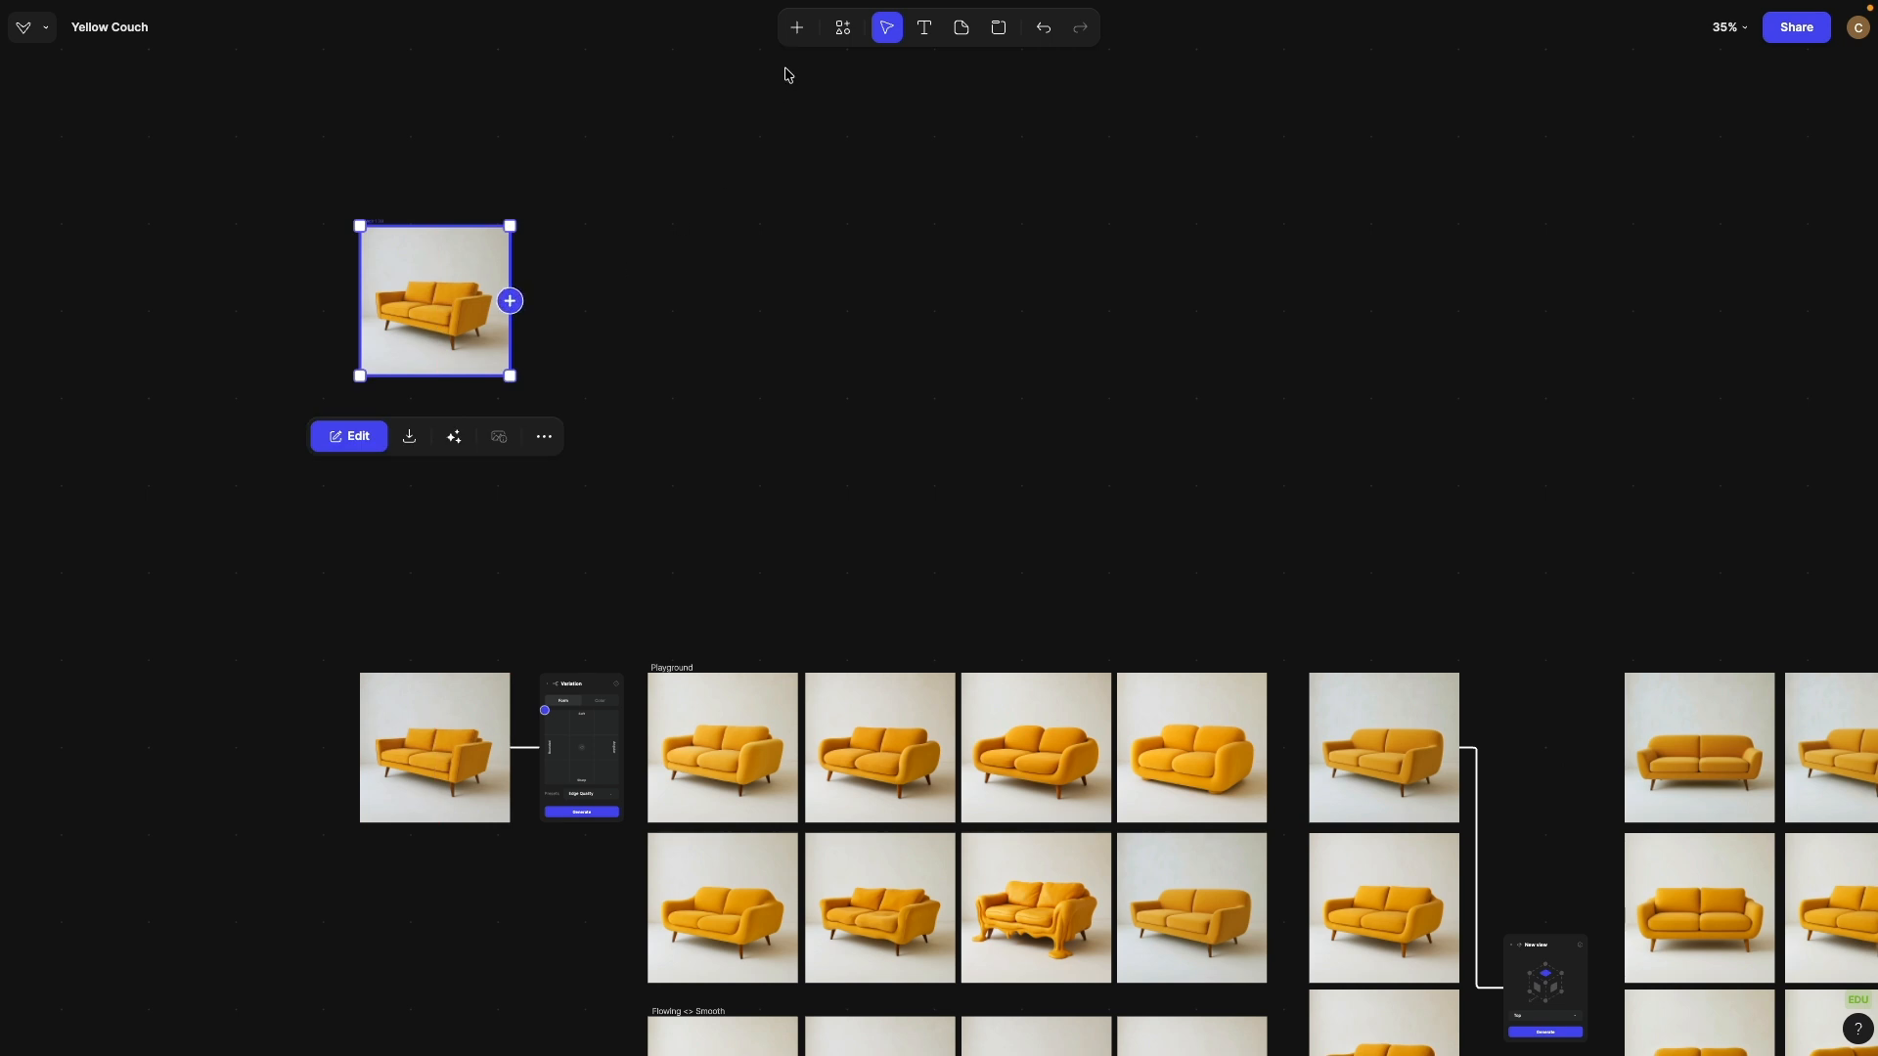
Step: Add a Modify node beside the duplicated couch and connect the couch image to it
click(796, 29)
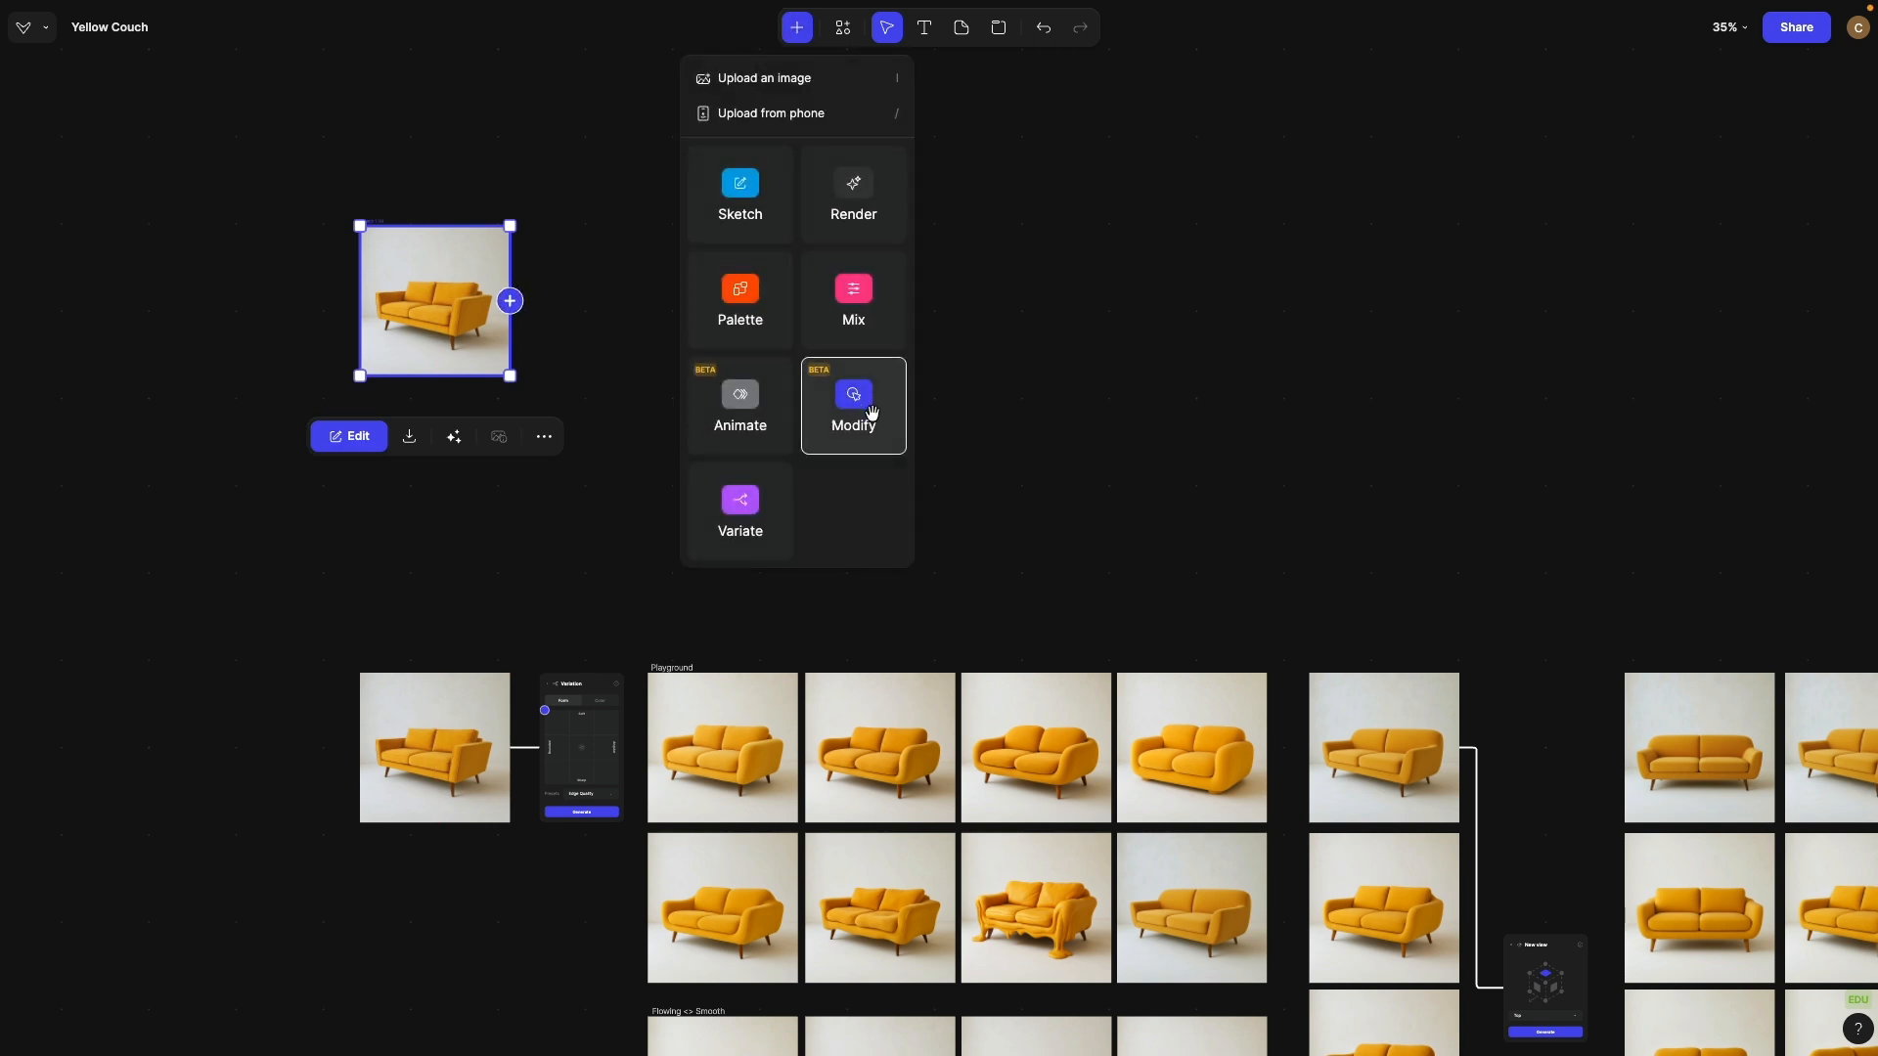
click(872, 412)
drag(959, 492, 588, 270)
scroll(549, 271, up, 10)
click(366, 351)
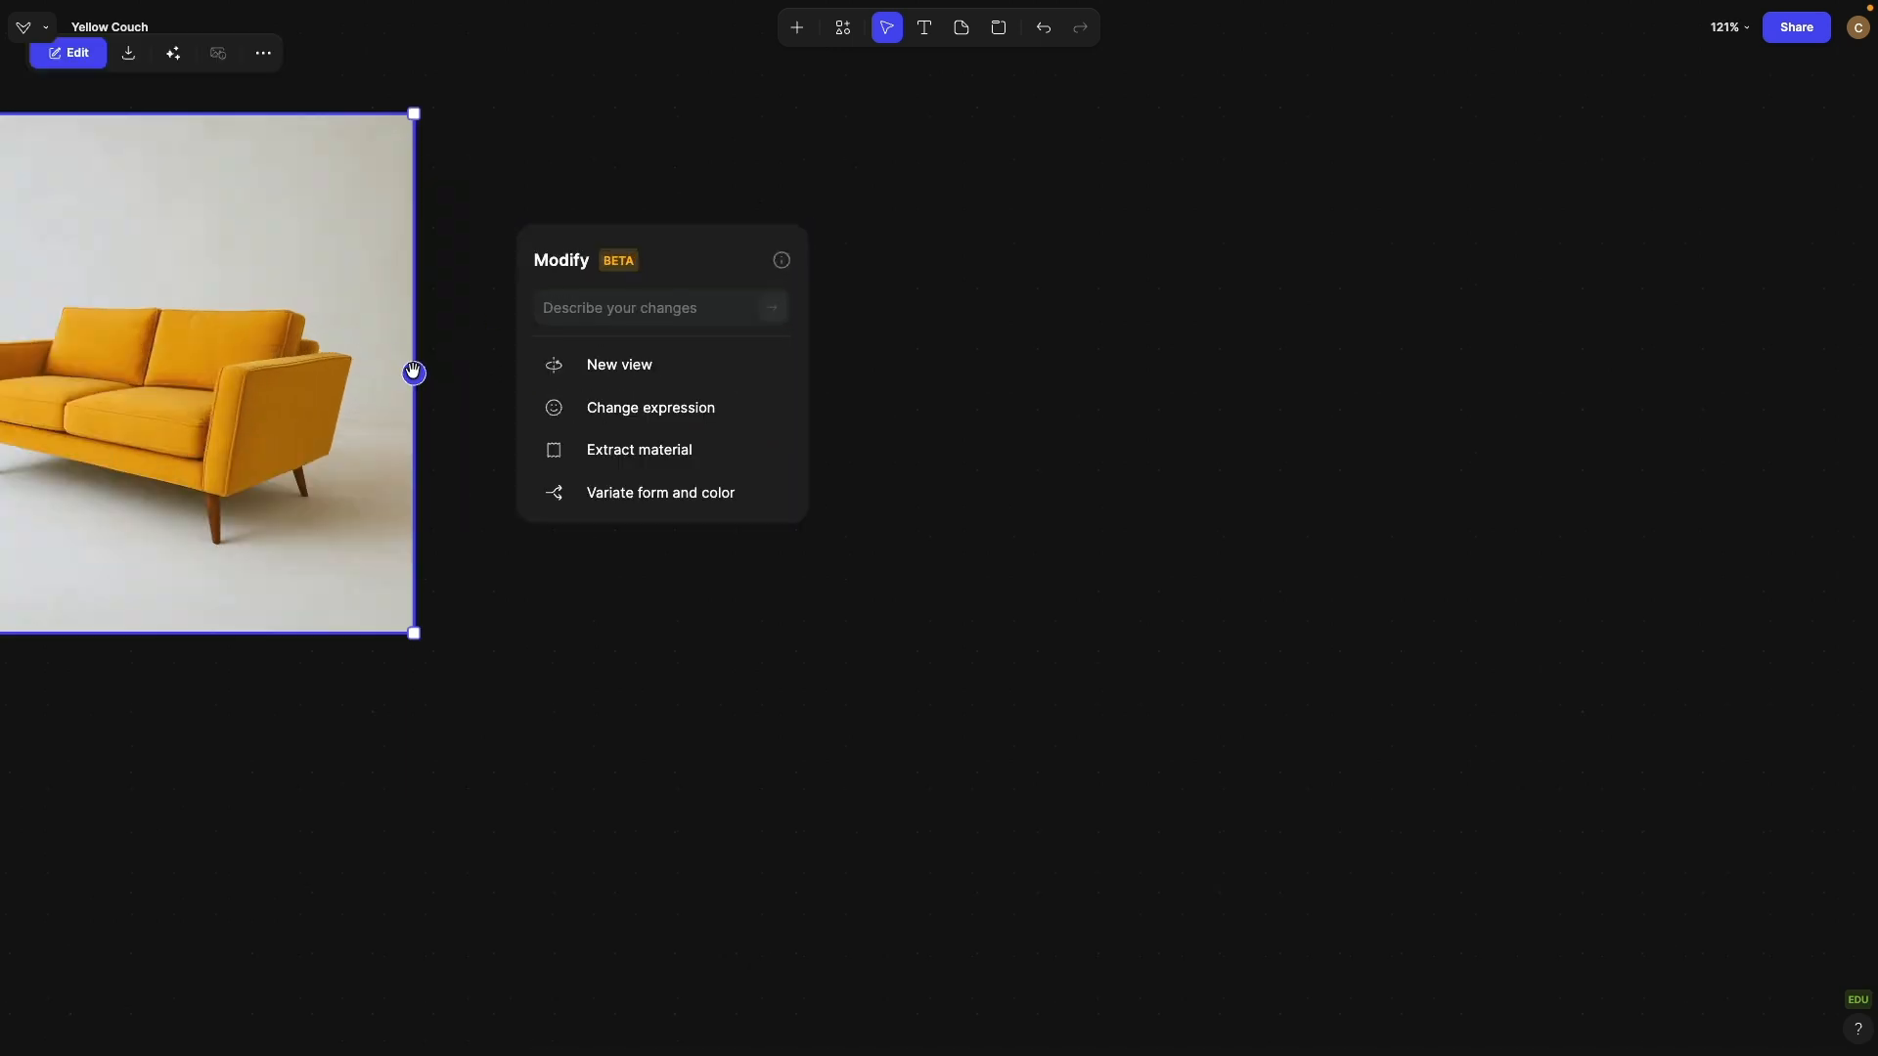
drag(414, 374, 540, 389)
Step: Switch the new node to form and color variation and apply the Edge Quality preset
click(680, 499)
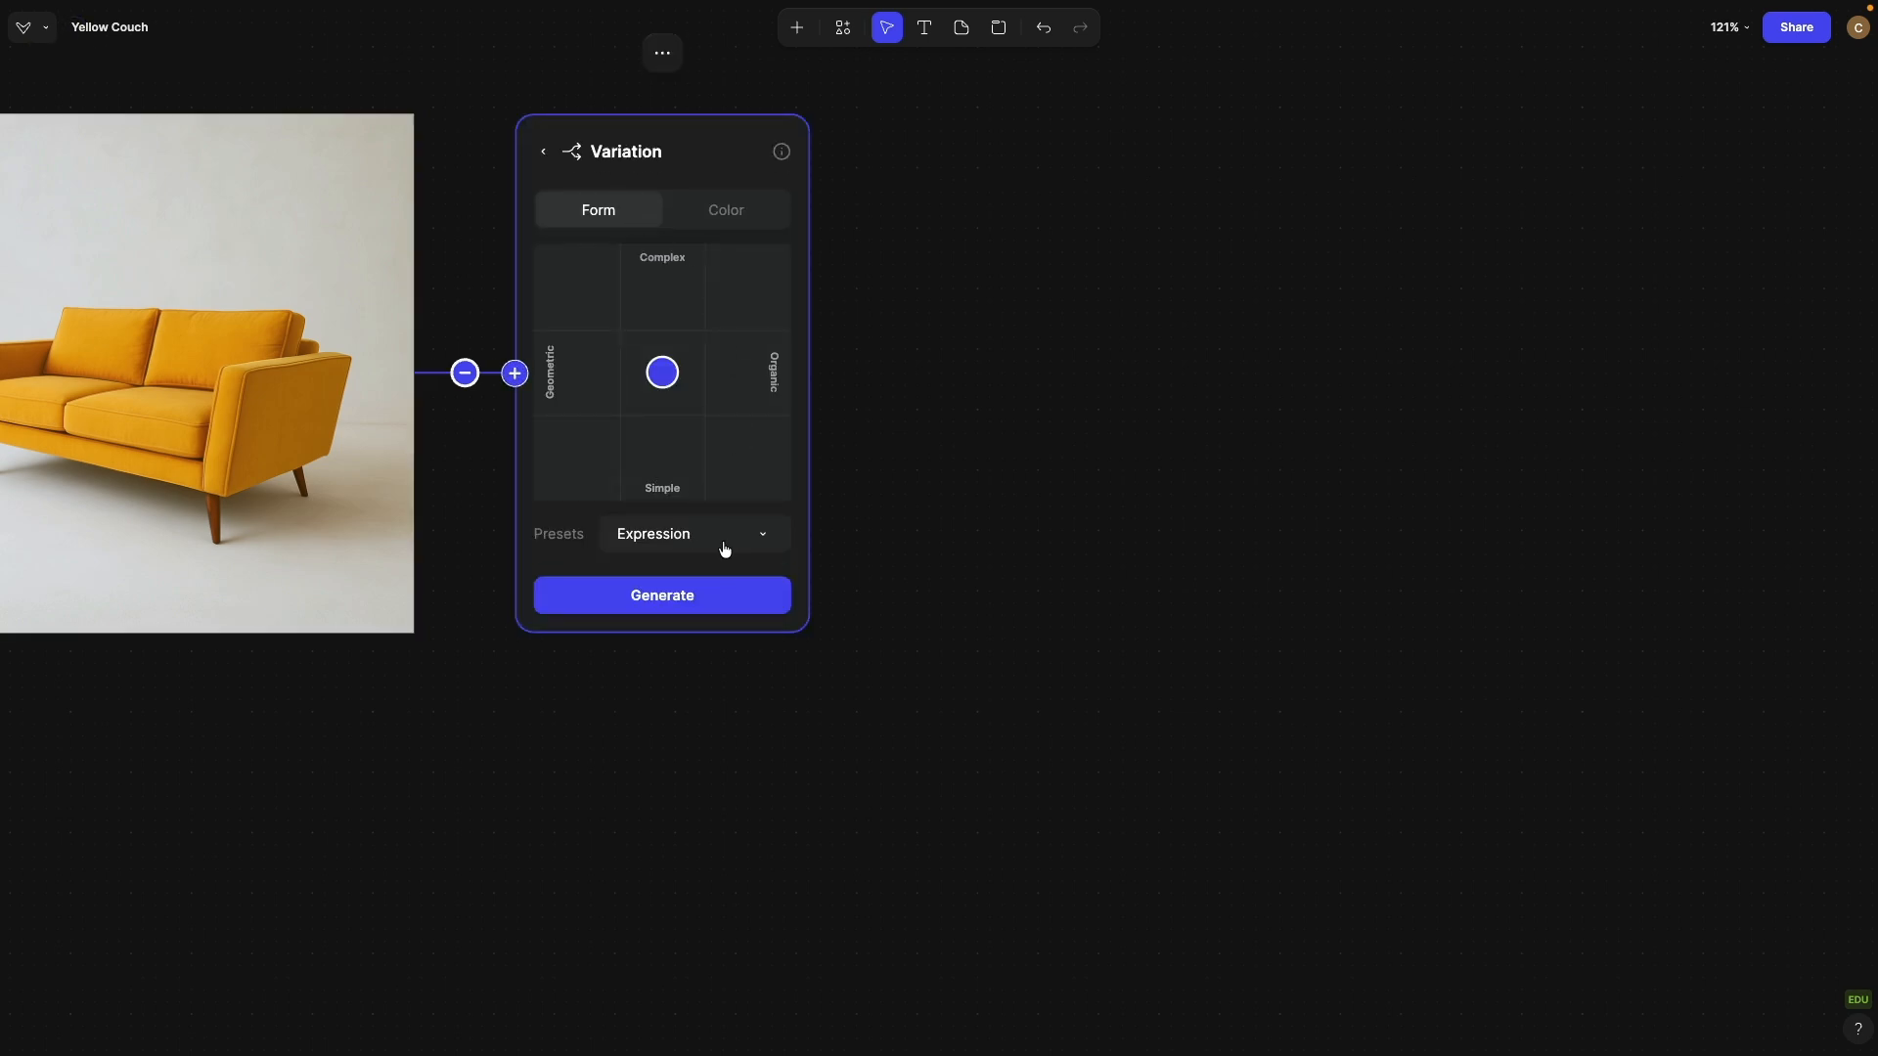
click(713, 545)
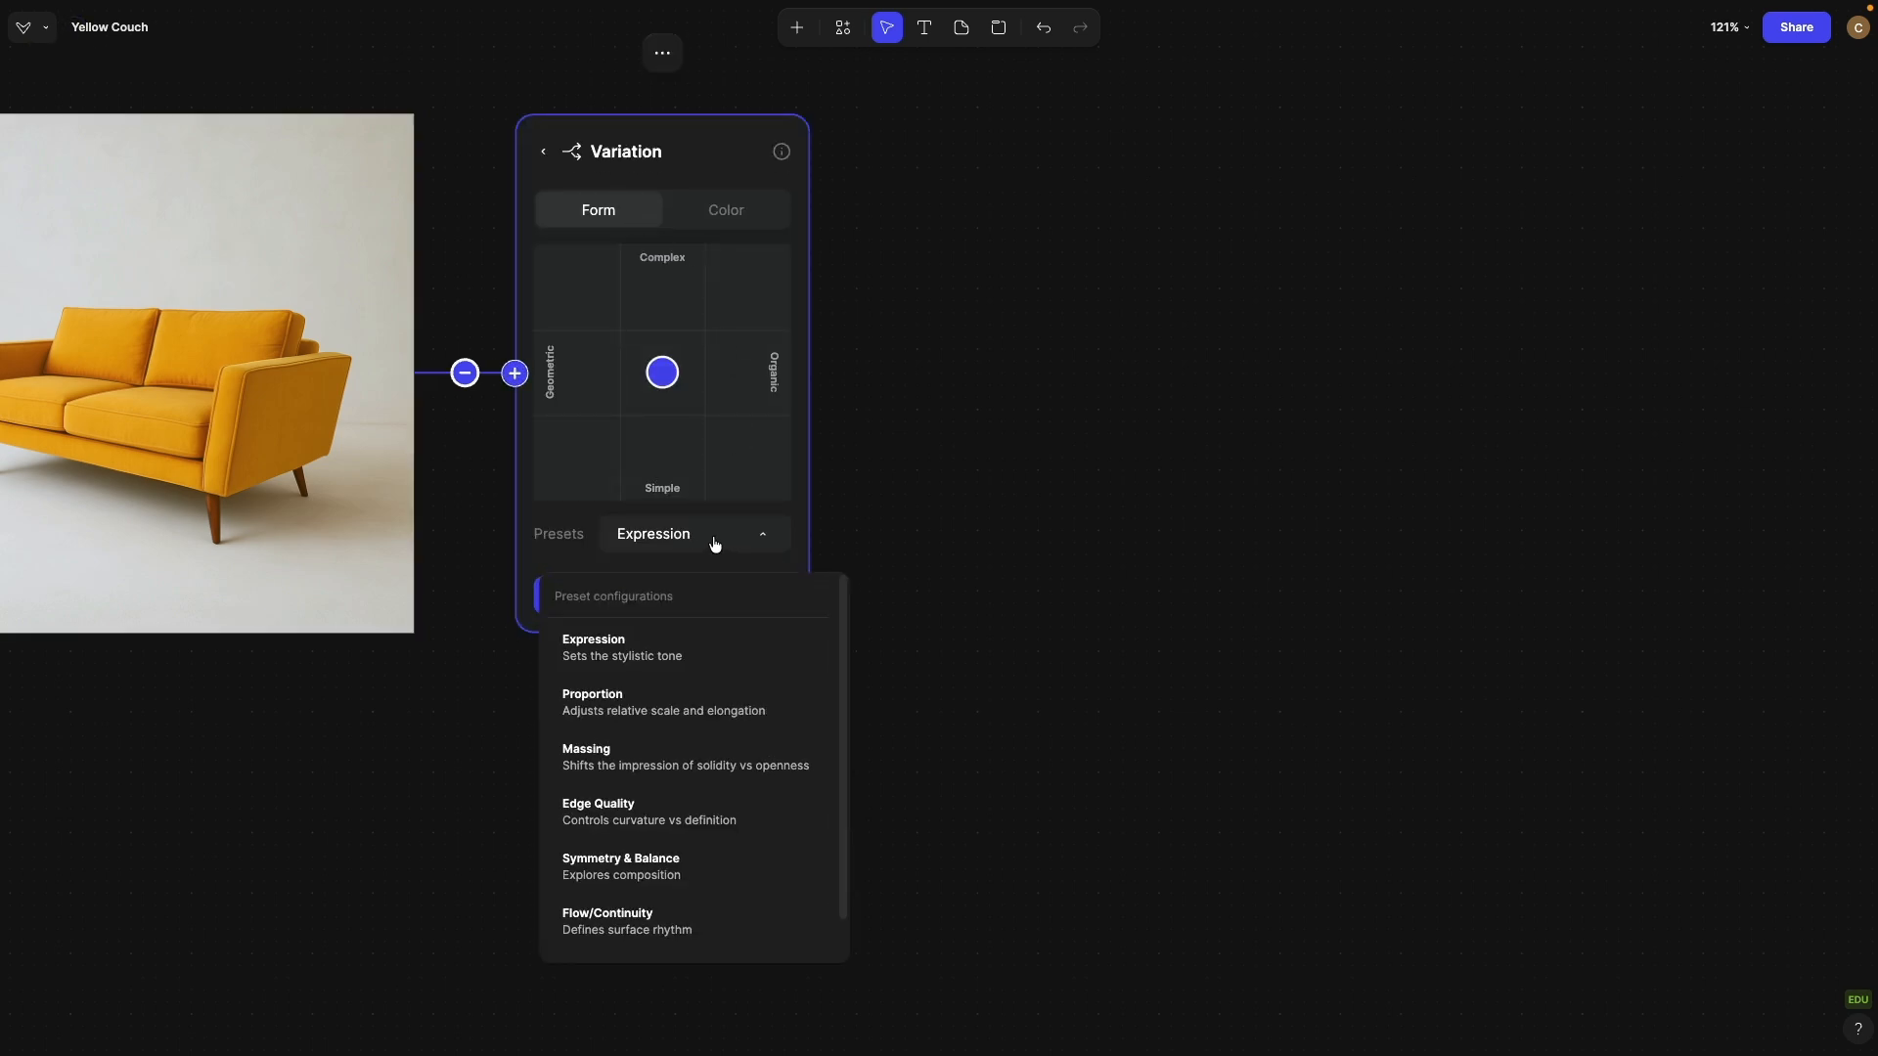
click(627, 815)
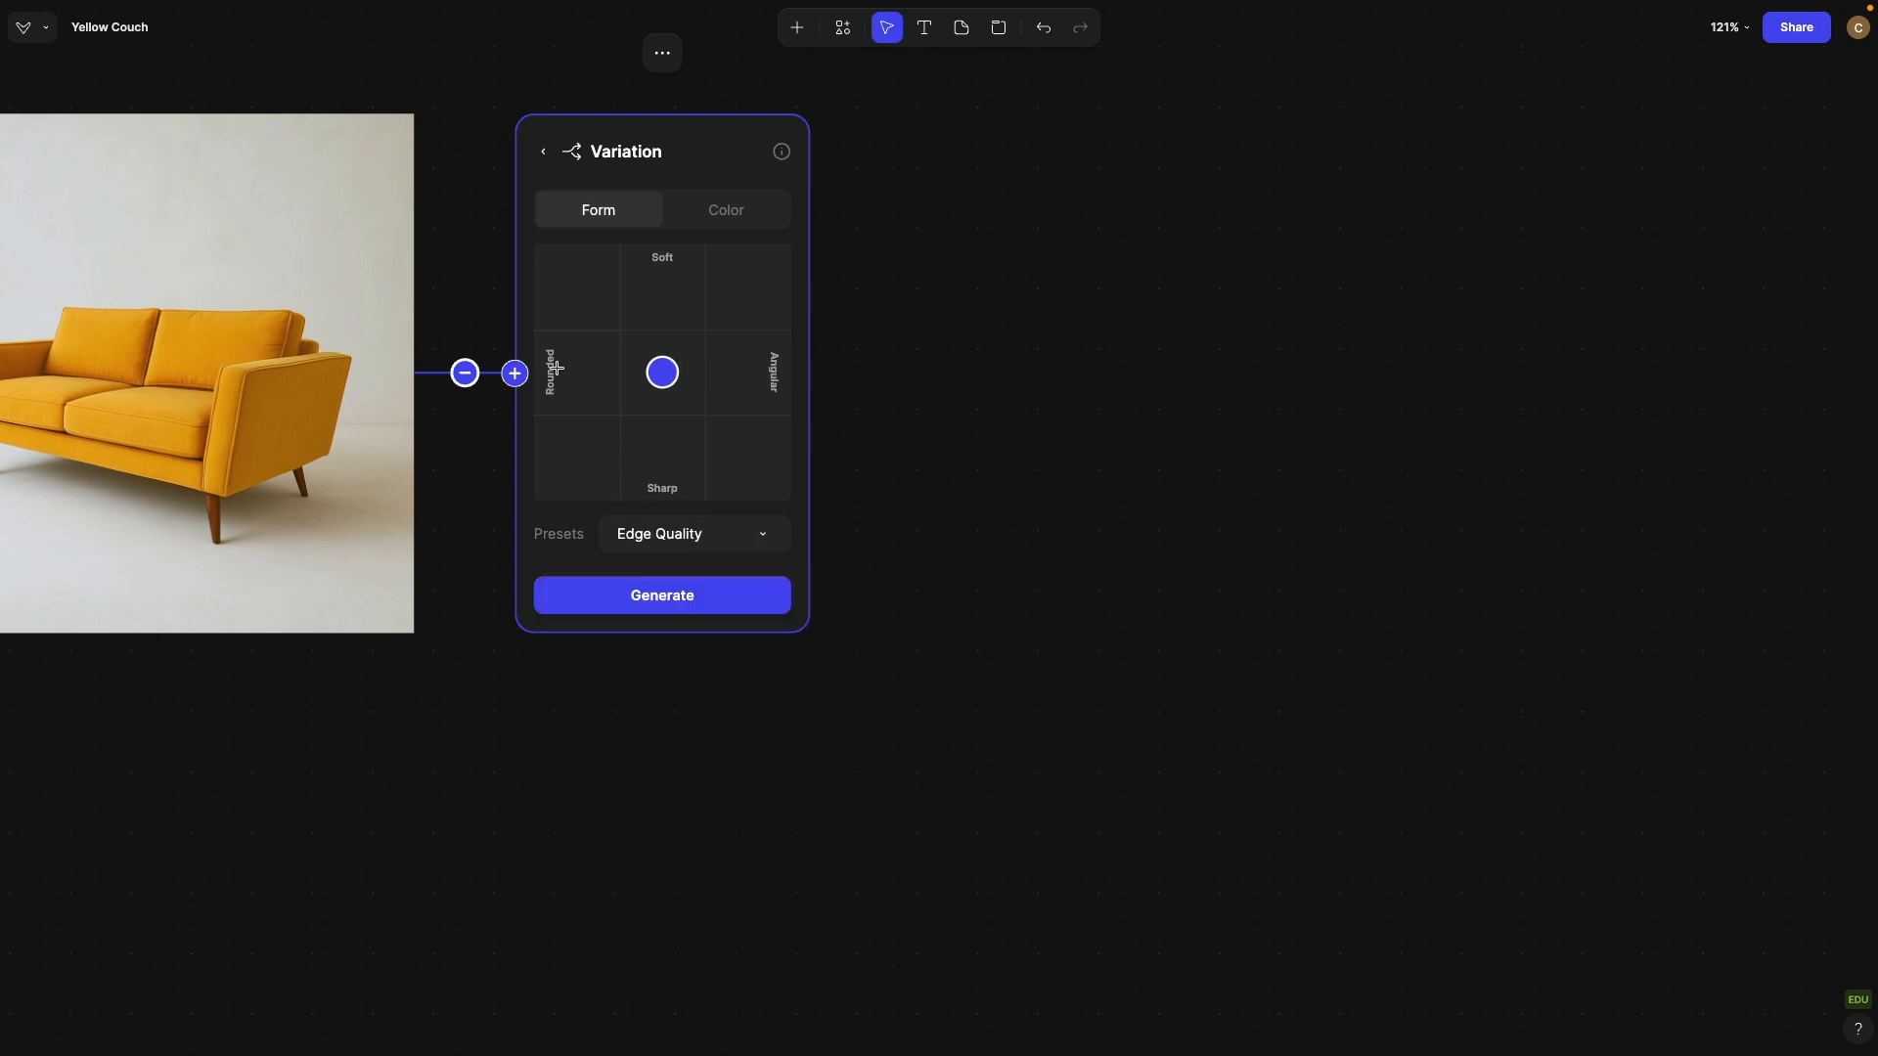
Step: Generate three form variations with the marker at the Soft edge, the Soft/Rounded corner and the Rounded edge
drag(662, 376, 658, 241)
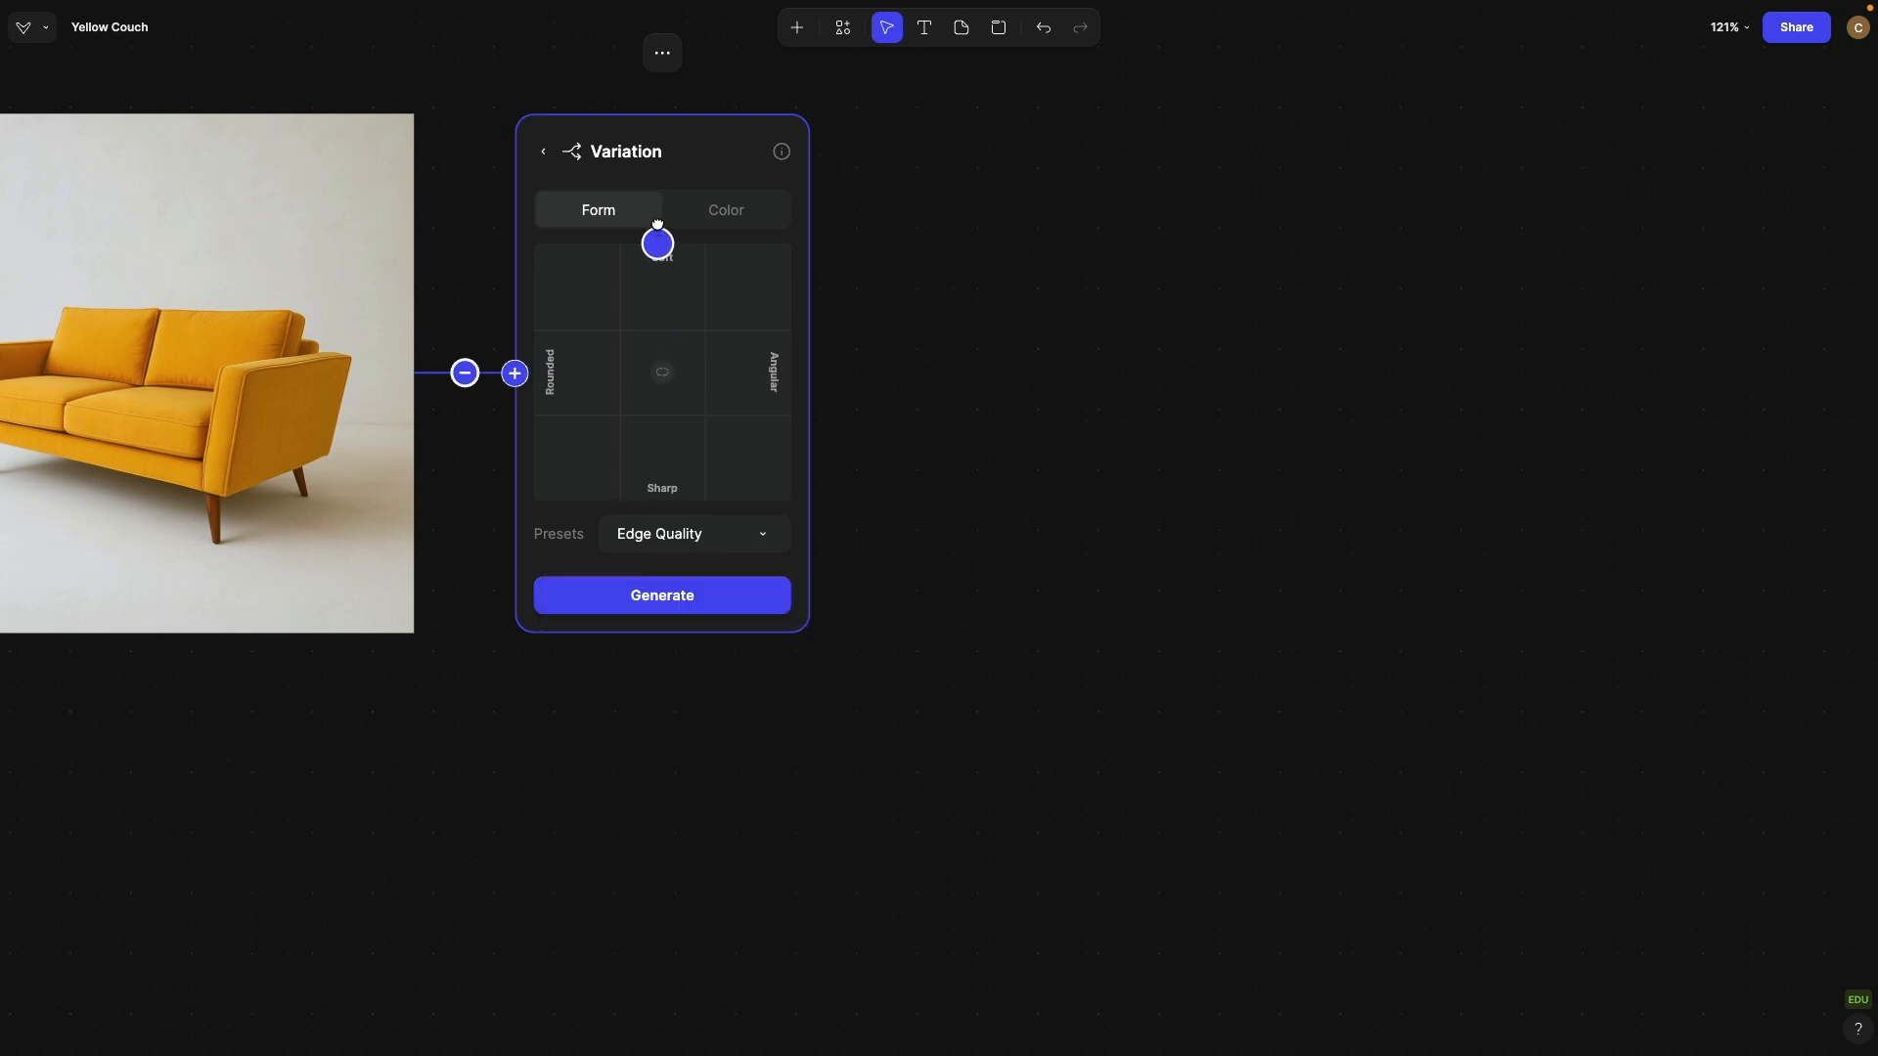
click(661, 596)
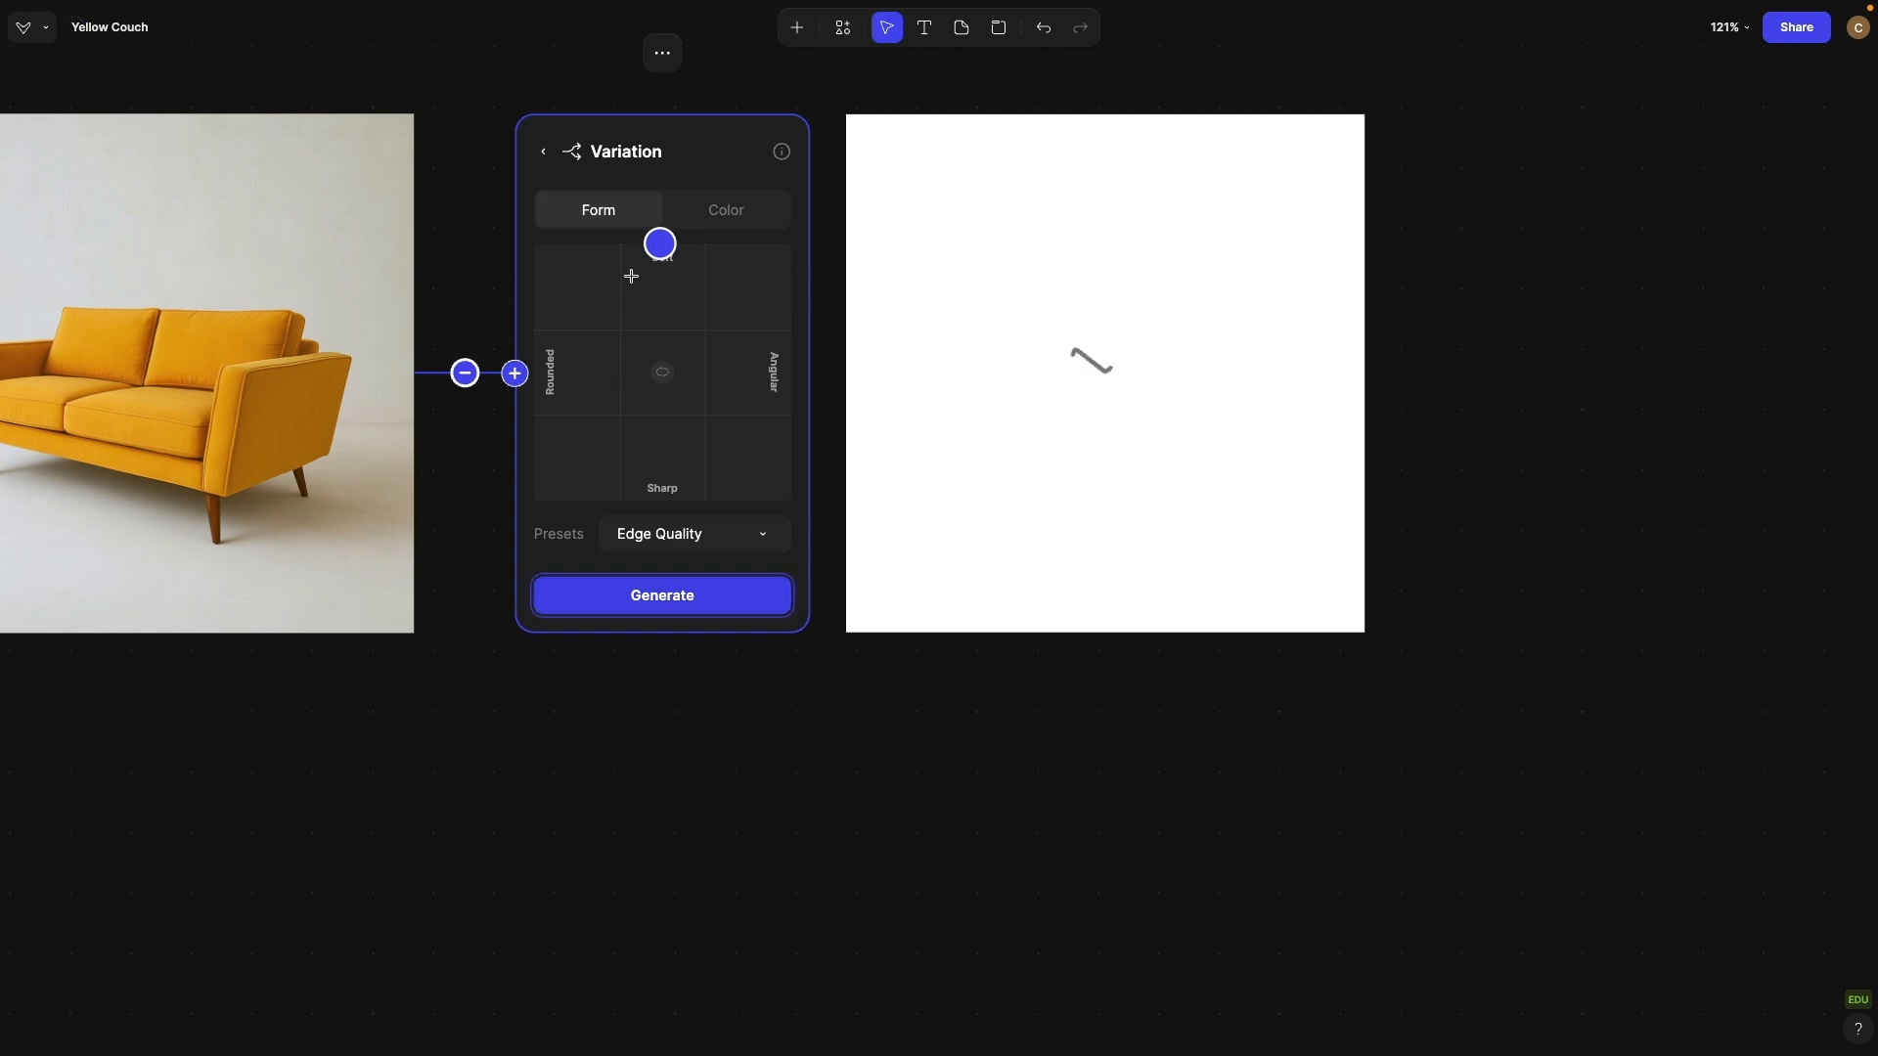
mouse_move(658, 244)
mouse_down()
mouse_move(466, 185)
mouse_move(613, 495)
mouse_move(617, 344)
mouse_move(458, 185)
mouse_up()
click(651, 586)
mouse_move(534, 245)
mouse_down()
mouse_move(637, 436)
mouse_move(533, 244)
mouse_move(595, 365)
mouse_move(519, 366)
mouse_up()
click(664, 598)
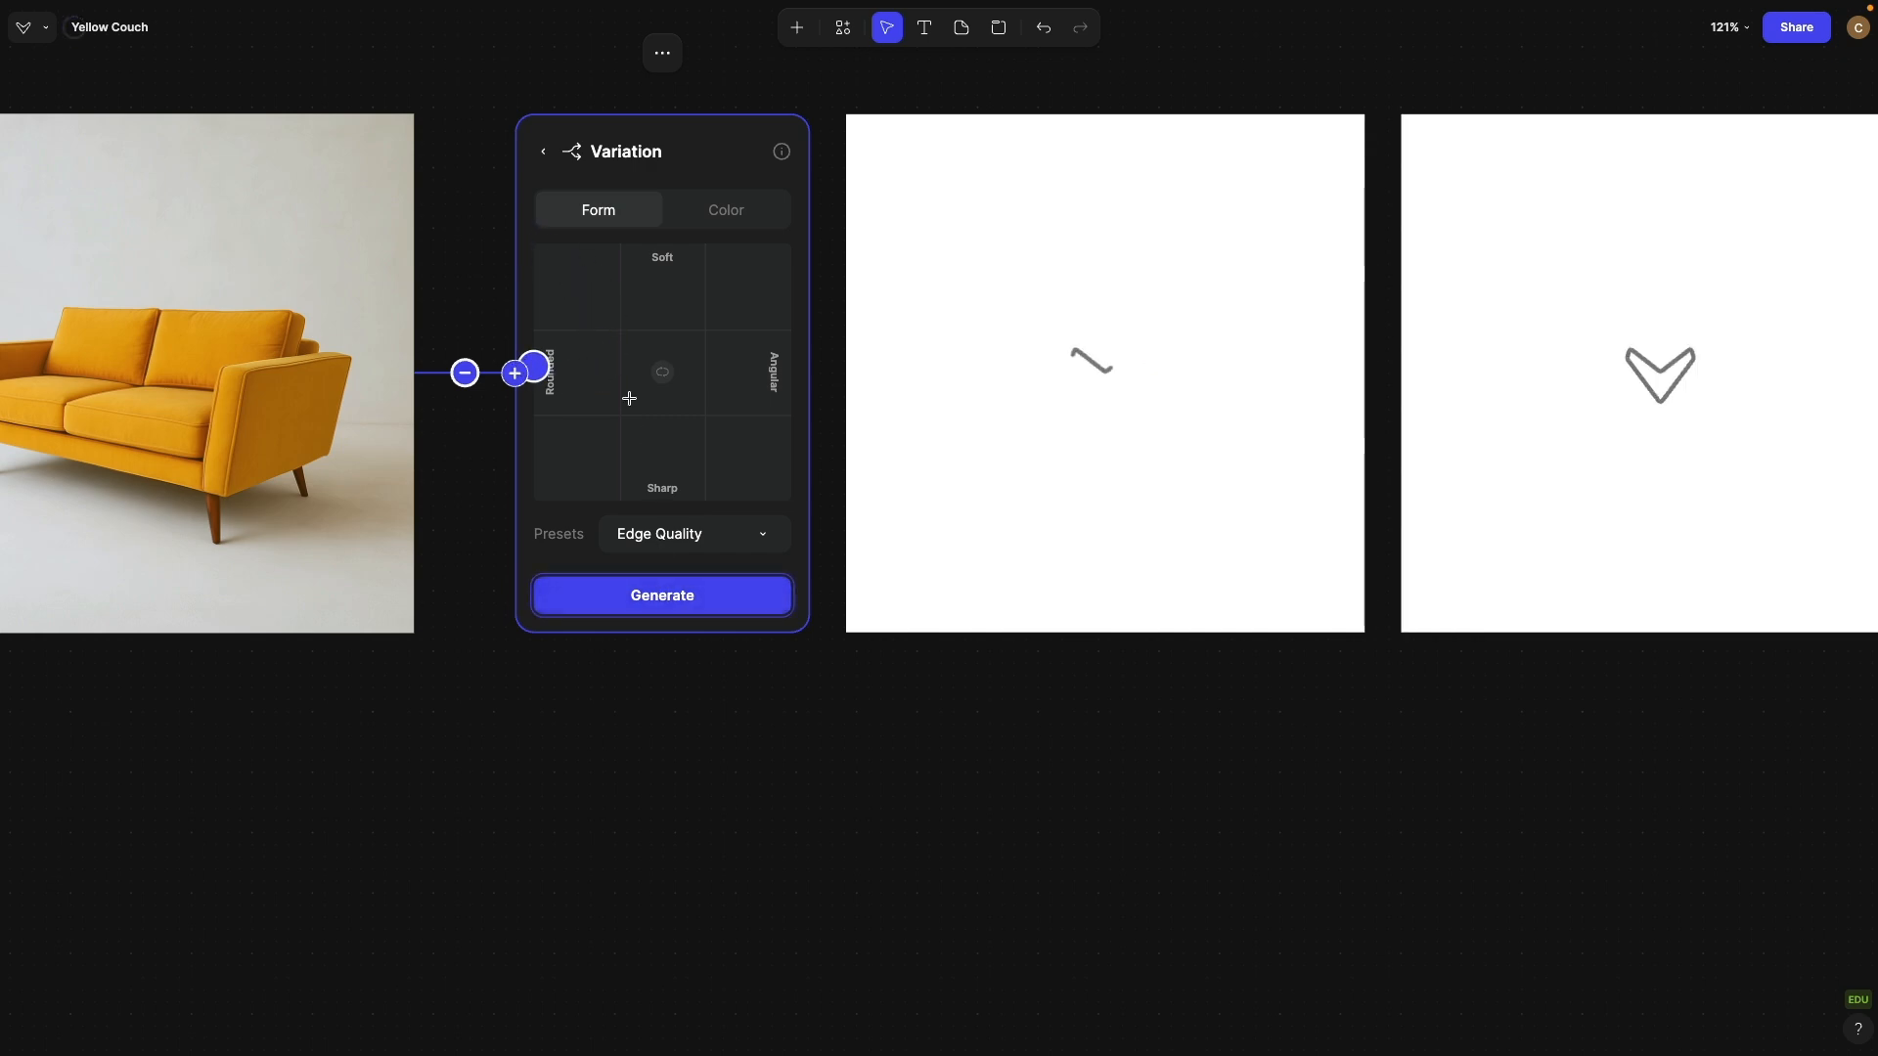
click(645, 607)
Step: Move the Variation marker to the Soft/Rounded corner of the form grid
scroll(645, 607, down, 3)
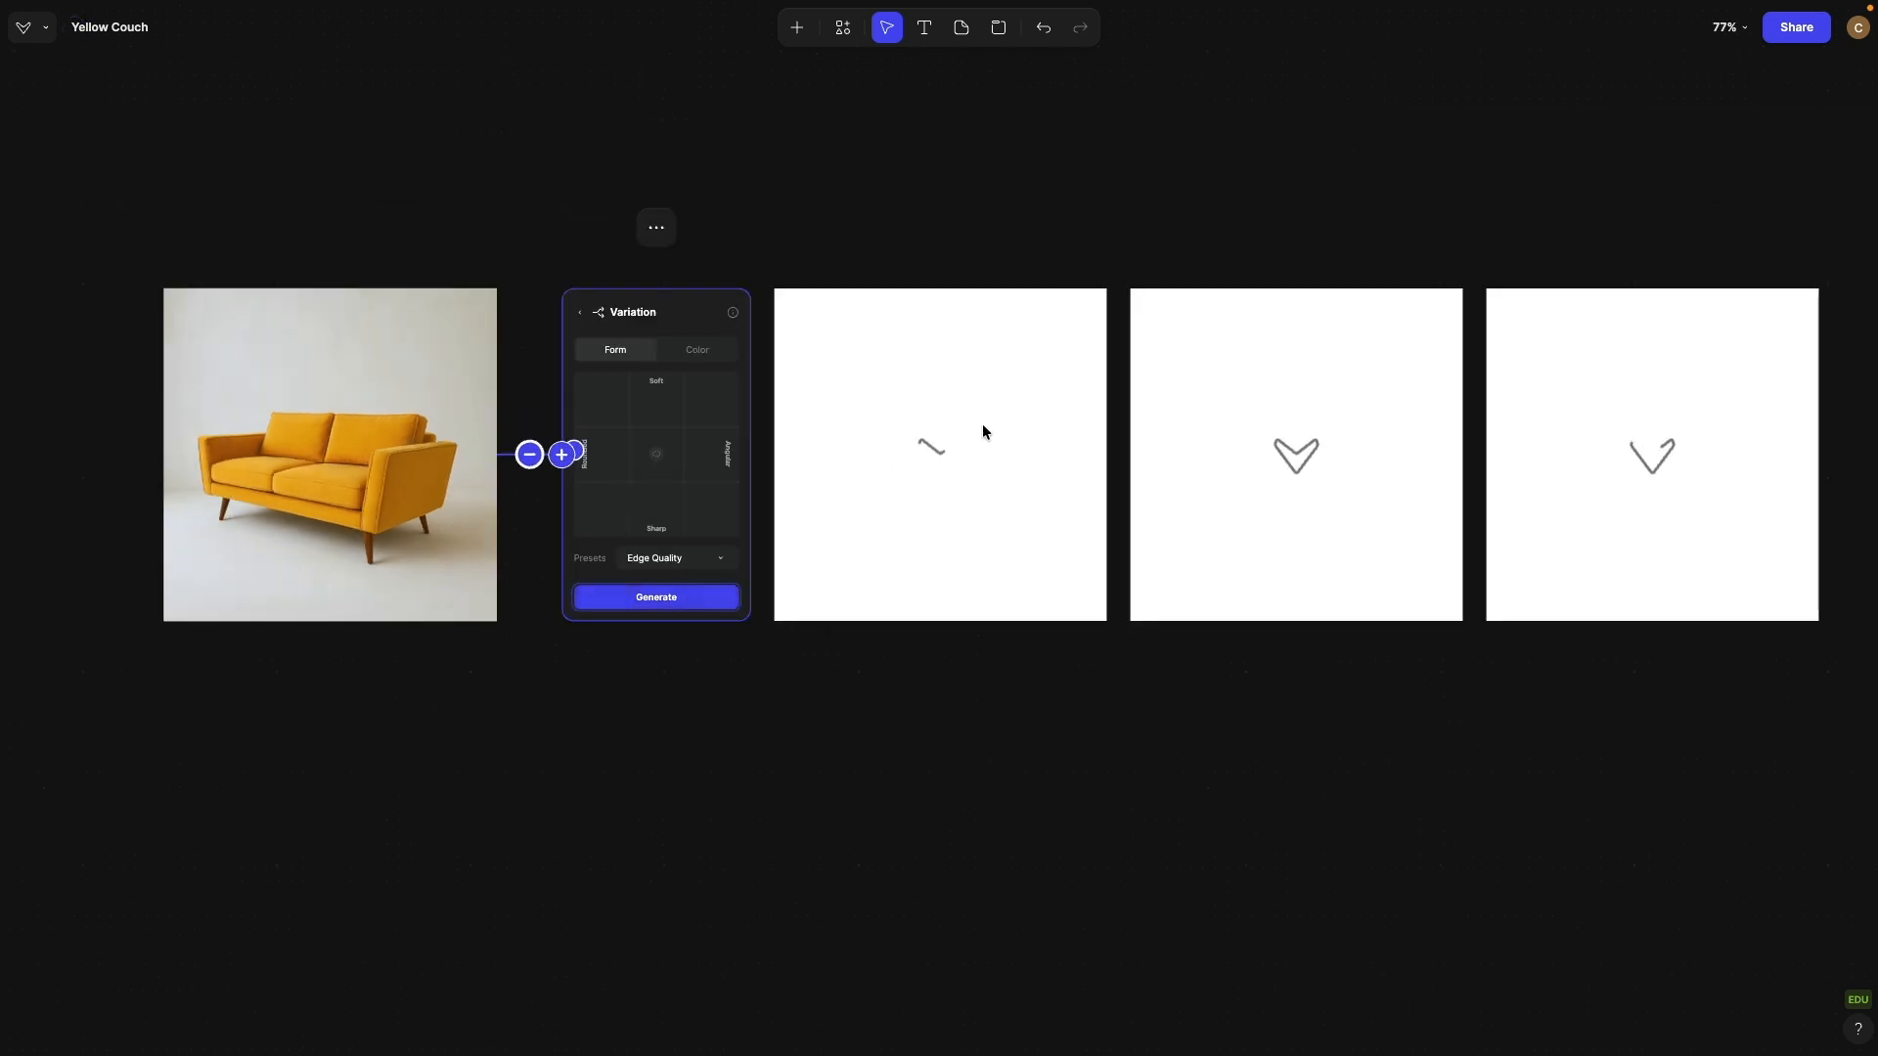
drag(1036, 438, 913, 426)
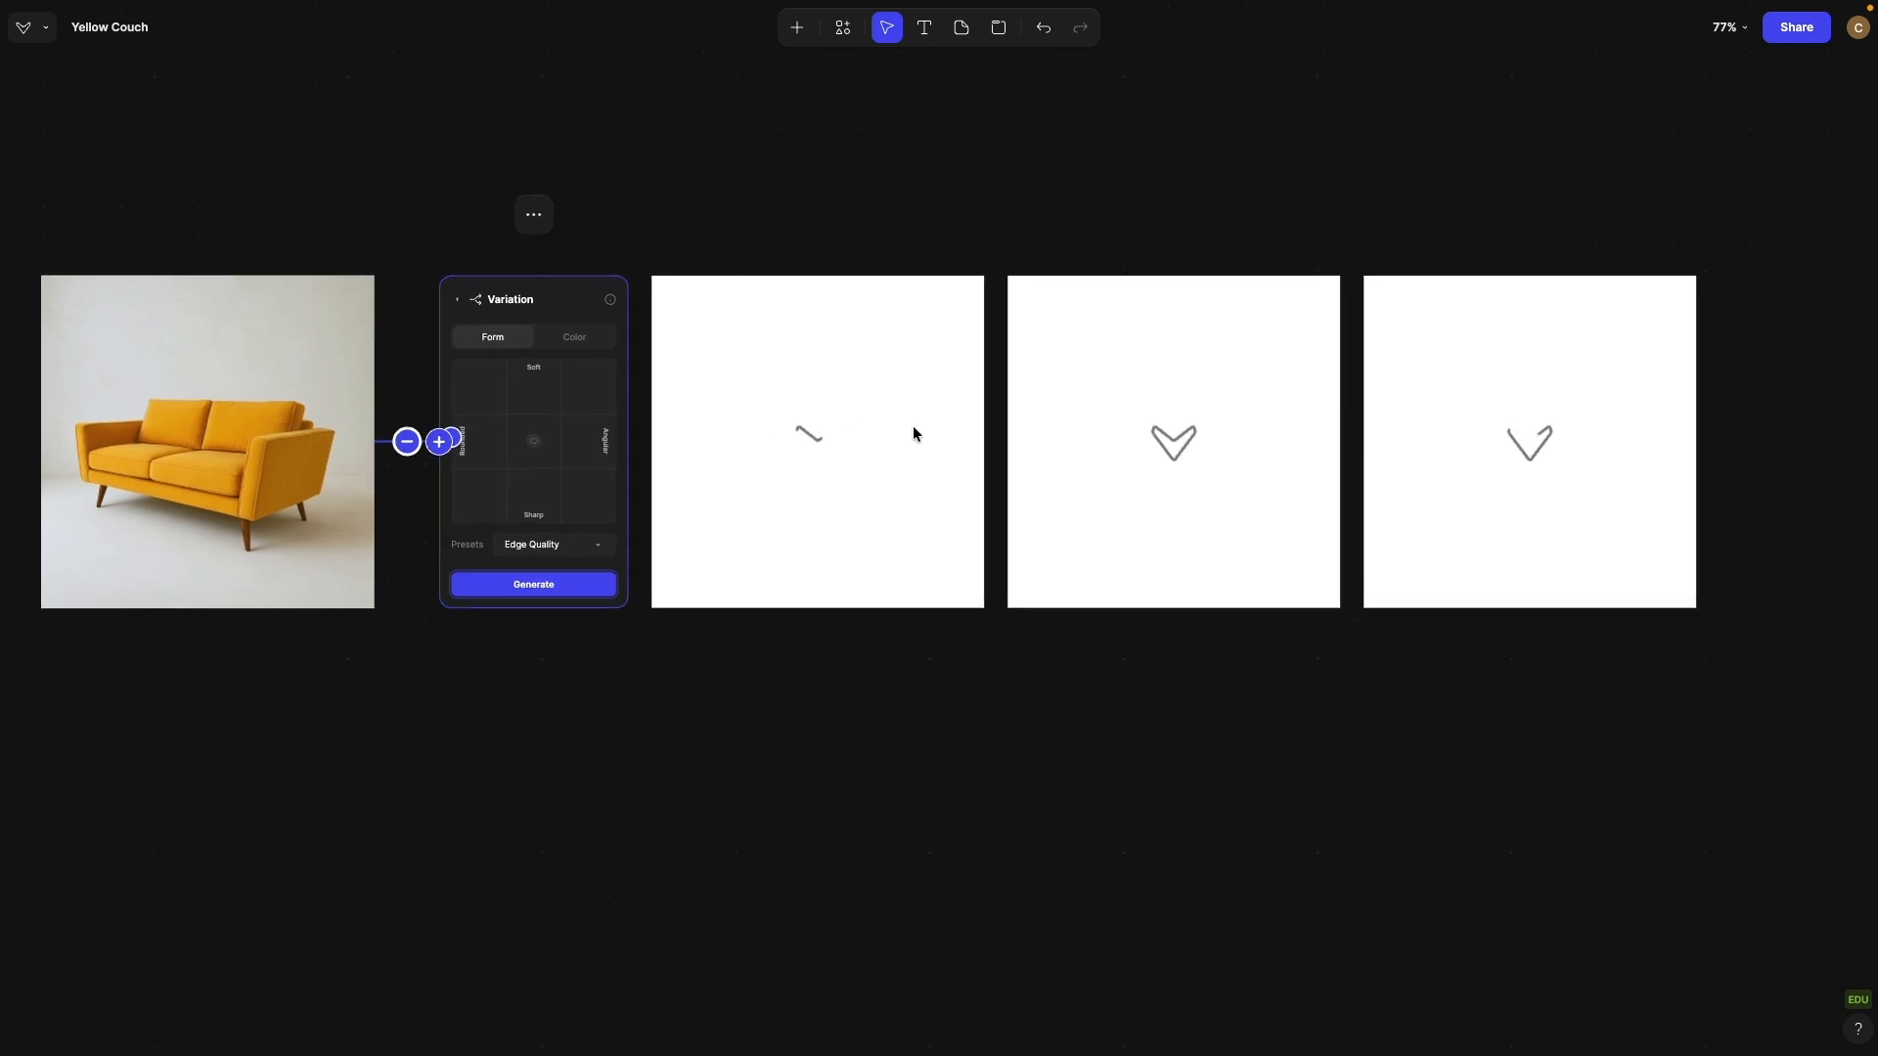
scroll(581, 421, up, 5)
mouse_move(365, 460)
mouse_down()
mouse_move(396, 457)
mouse_move(486, 370)
mouse_move(373, 359)
mouse_move(431, 373)
mouse_move(482, 466)
mouse_move(479, 262)
mouse_move(431, 466)
mouse_move(256, 467)
mouse_move(460, 470)
mouse_move(390, 377)
mouse_move(351, 426)
mouse_move(391, 419)
mouse_move(365, 457)
mouse_move(379, 373)
mouse_move(453, 452)
mouse_move(265, 231)
mouse_up()
scroll(813, 426, down, 5)
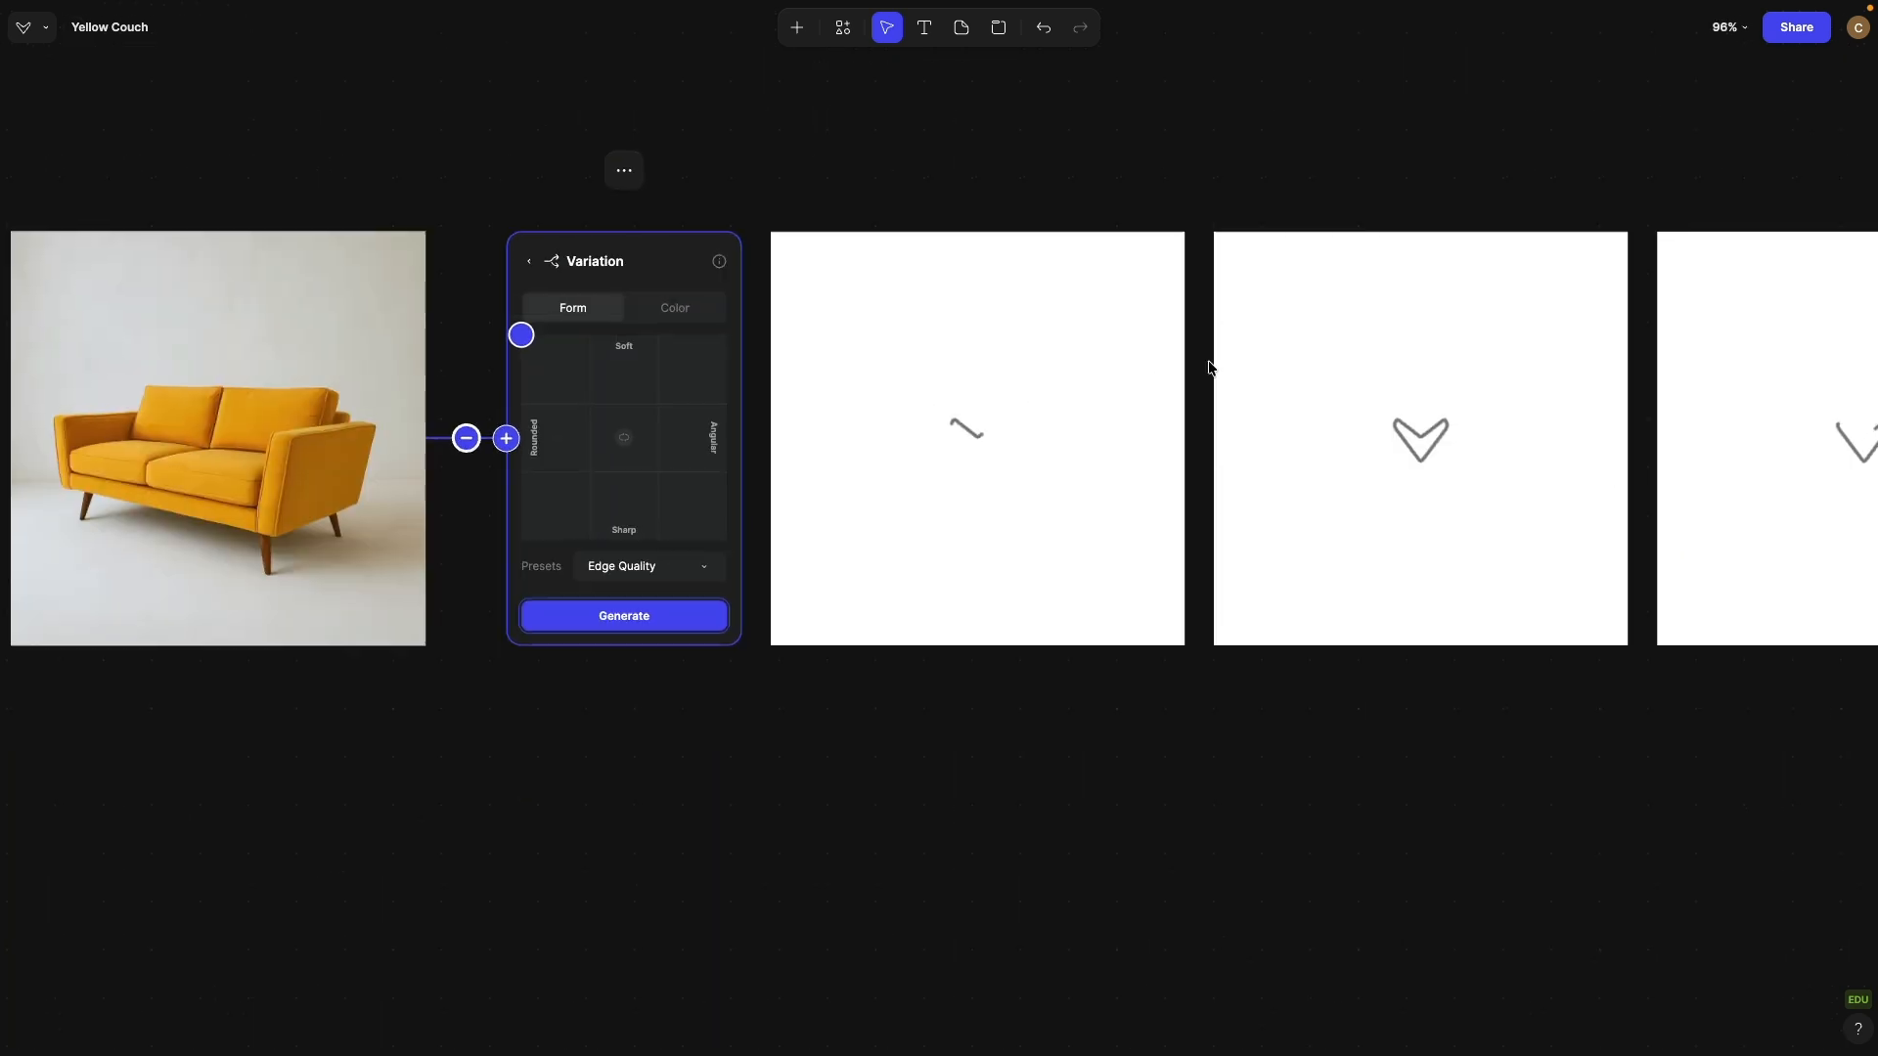
scroll(702, 352, right, 5)
scroll(703, 353, left, 5)
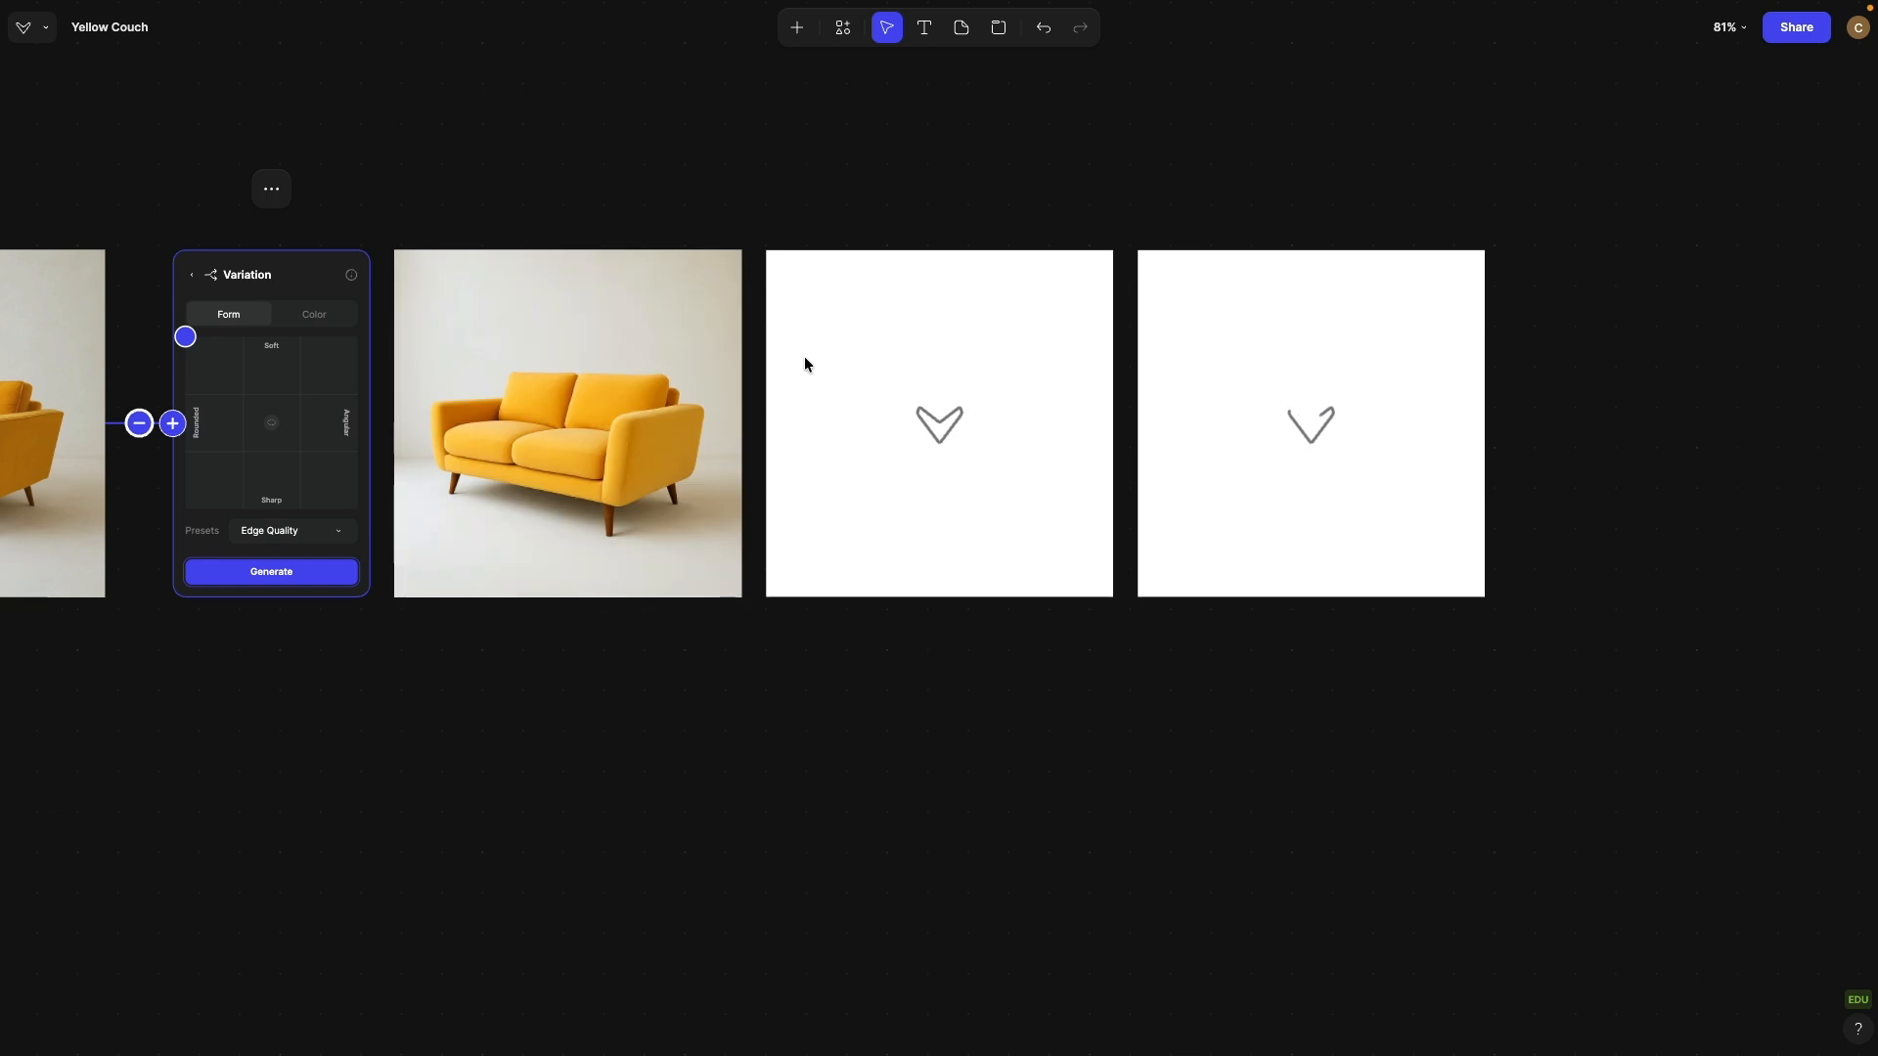
Step: Check the first generated couch's variation label and move the Variation marker to the Soft edge near its middle
click(576, 415)
scroll(544, 419, up, 5)
scroll(543, 418, down, 3)
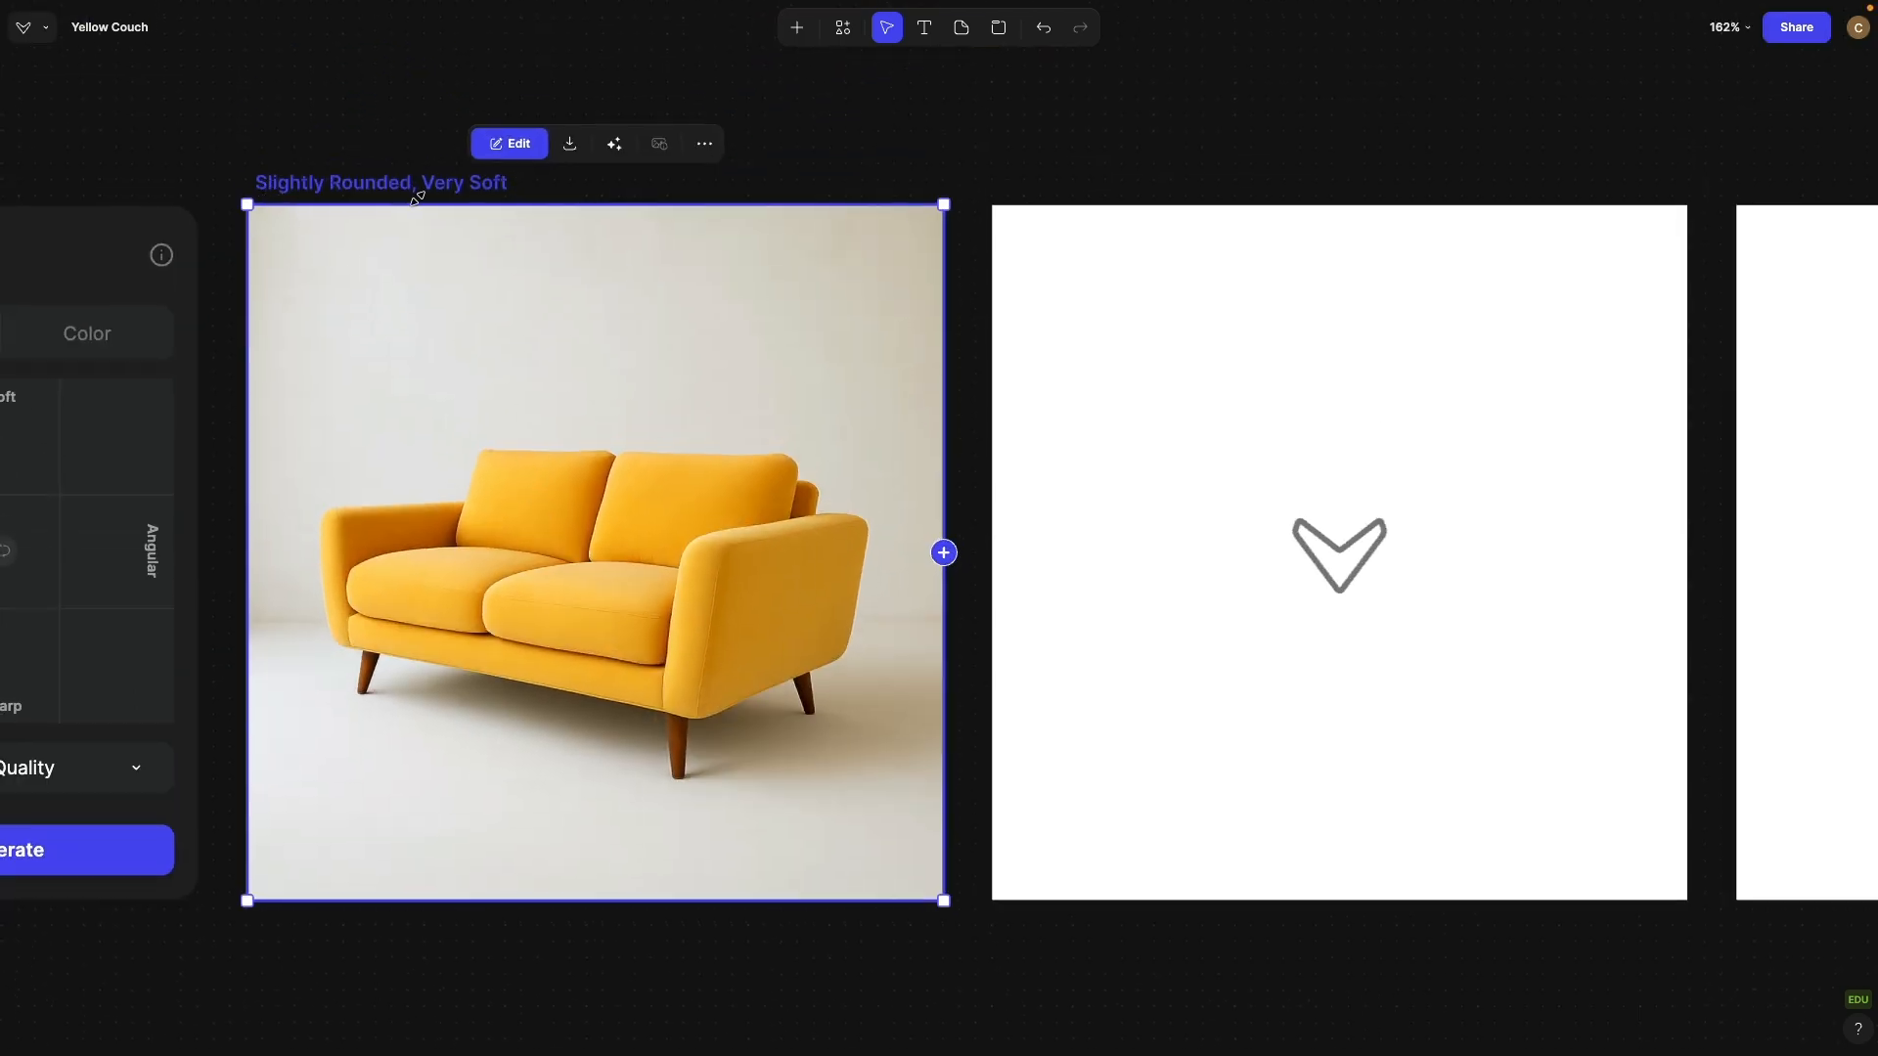
scroll(396, 382, down, 2)
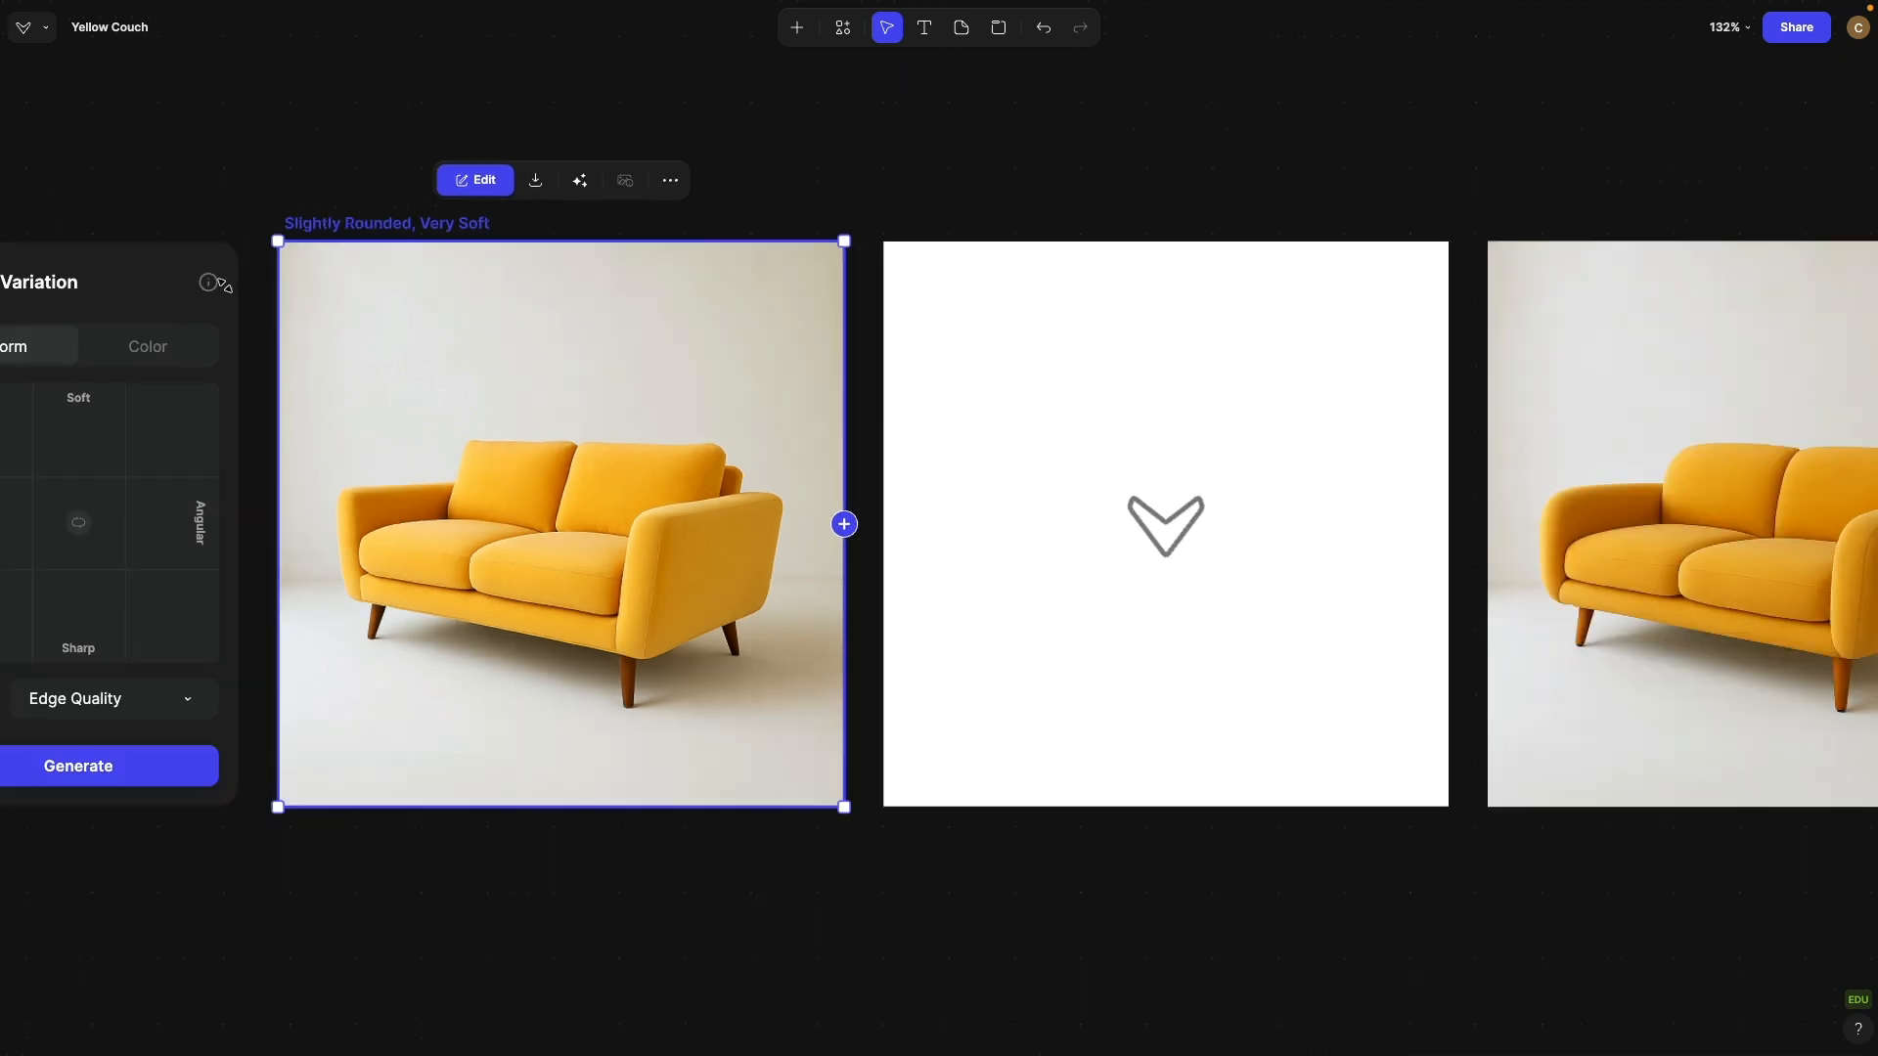
drag(221, 282, 436, 205)
drag(180, 310, 310, 324)
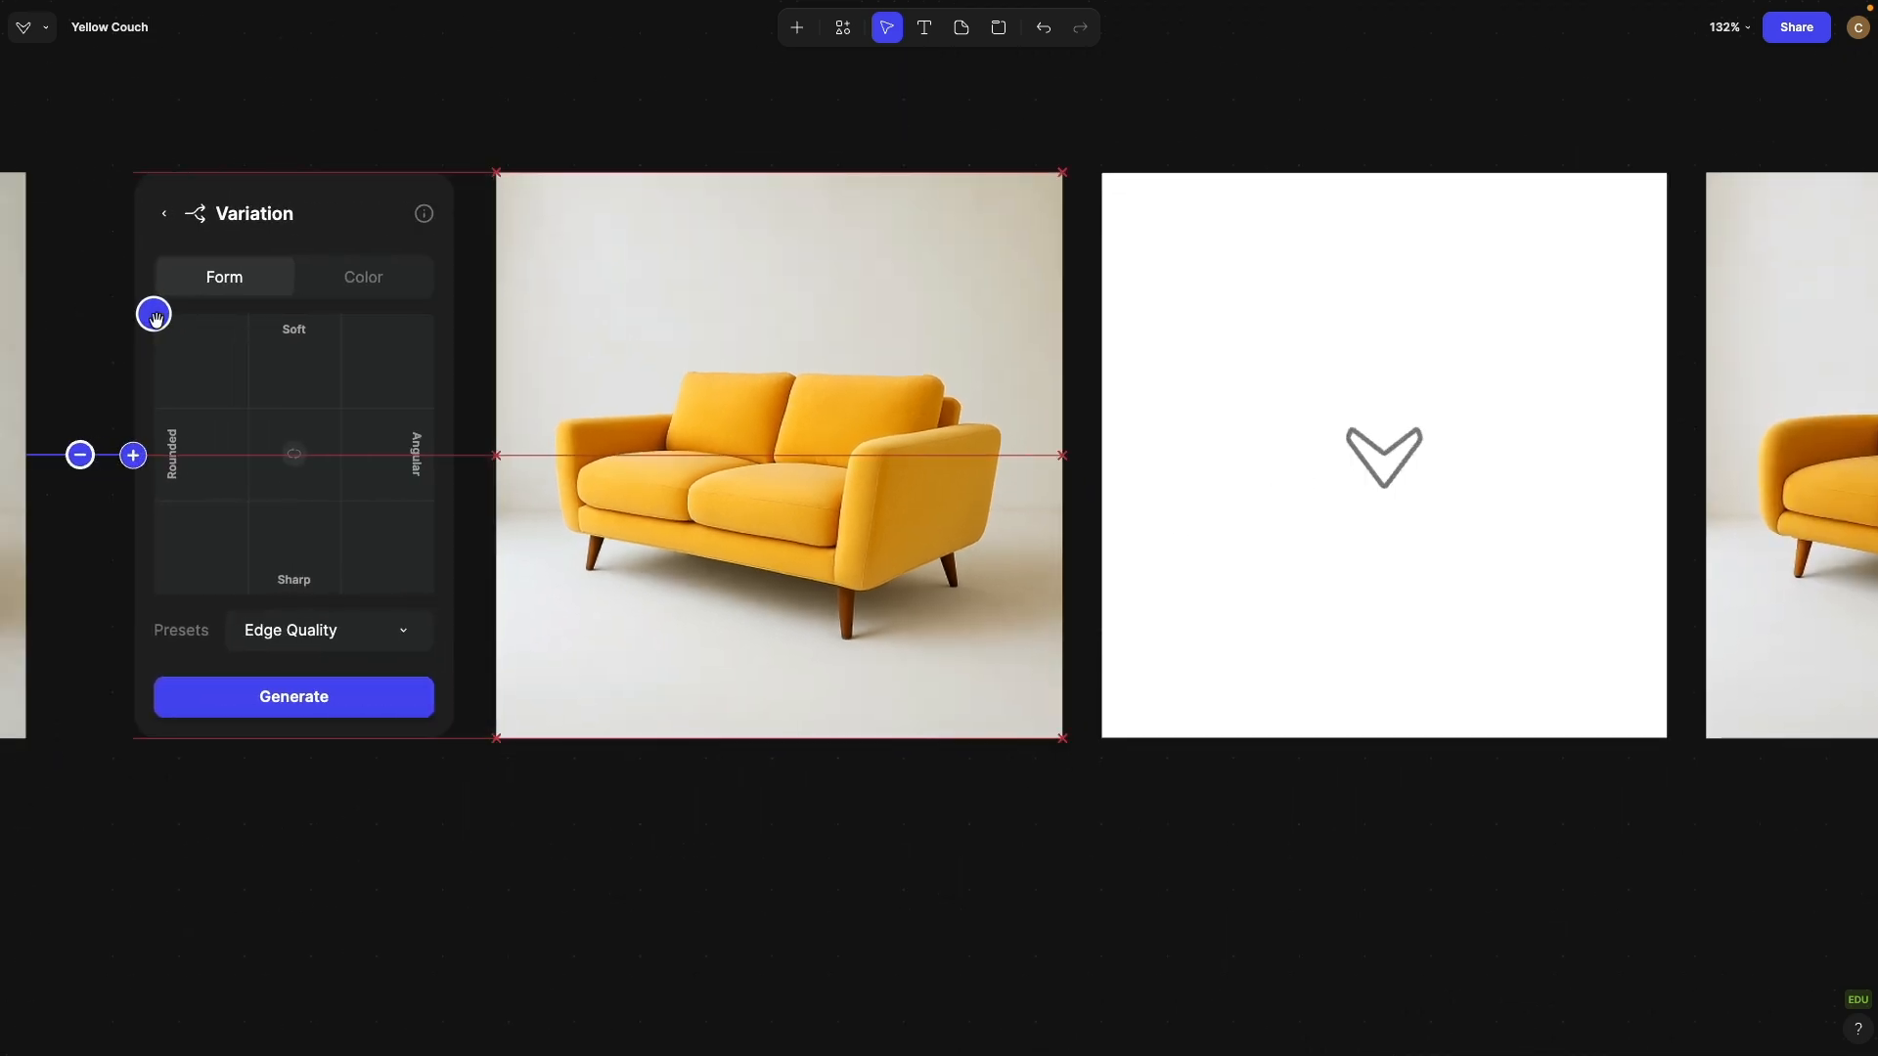
drag(150, 310, 280, 313)
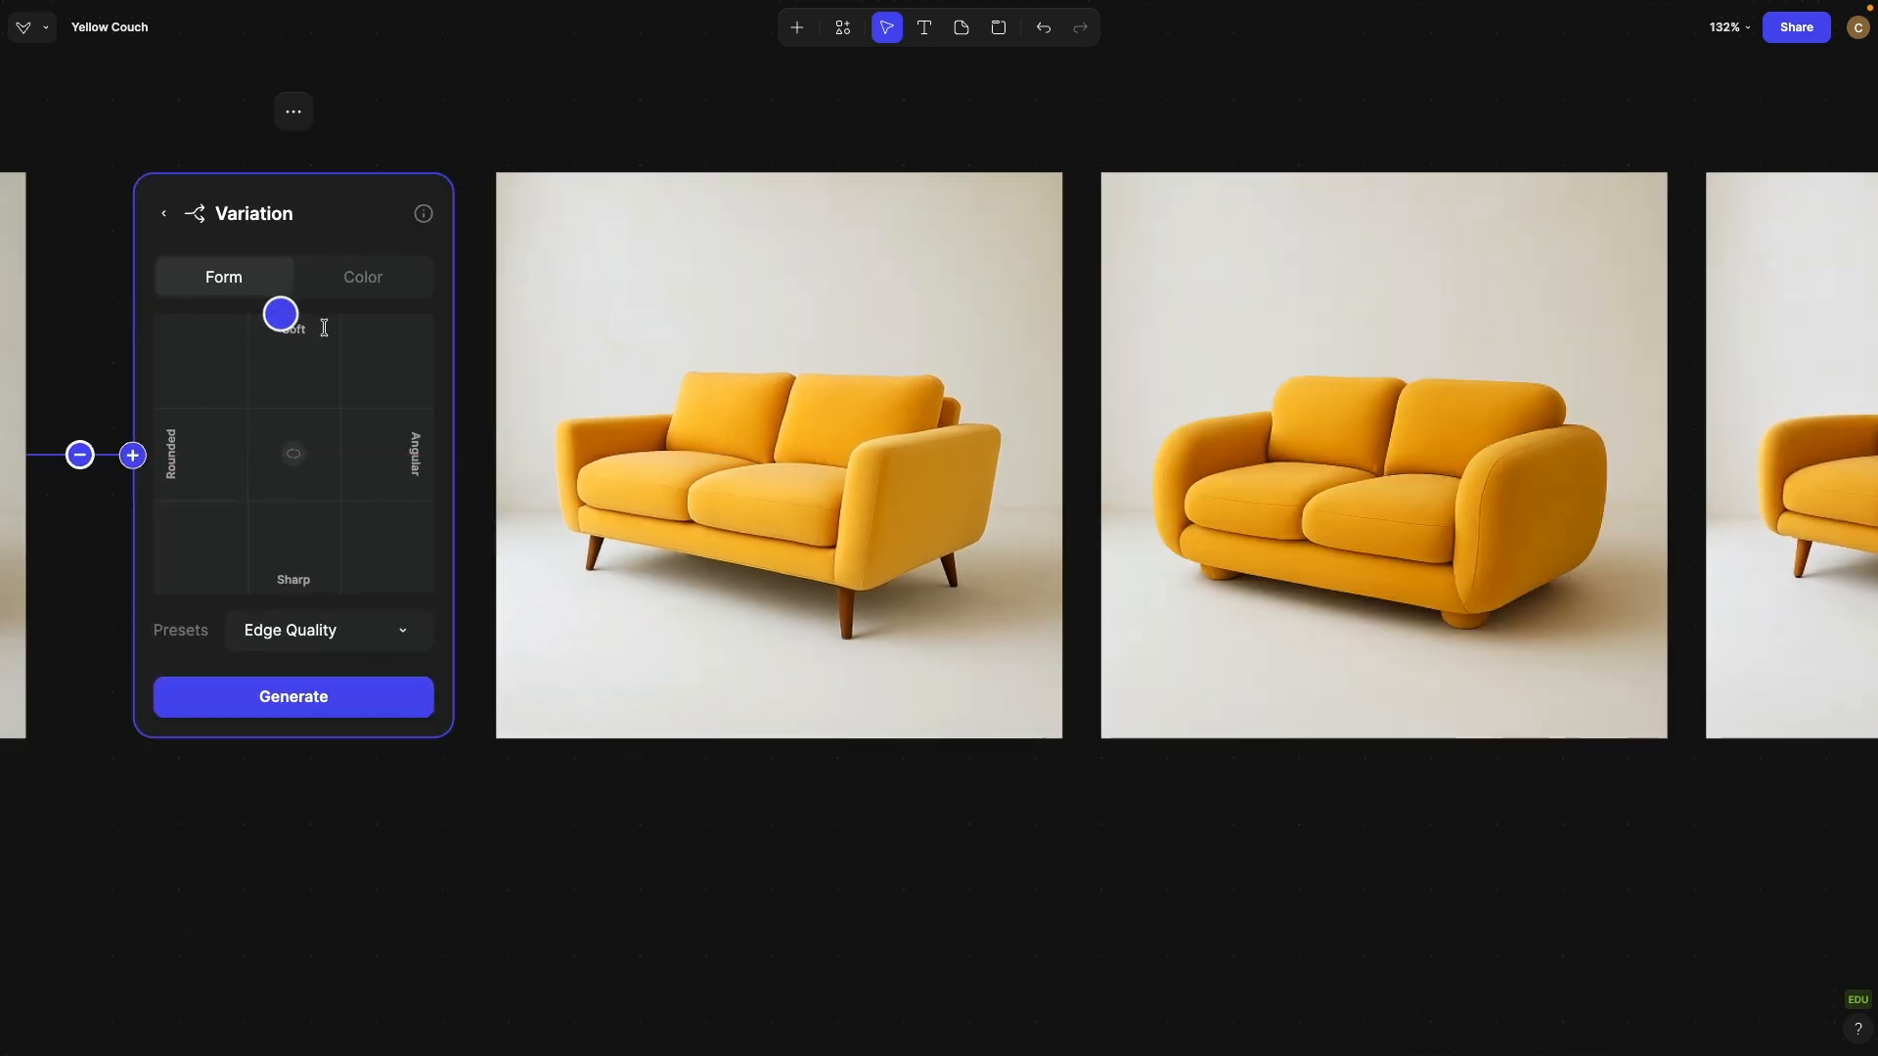
Step: Compare the generated couches and their variation labels one after another, and clear the selection
scroll(601, 314, right, 10)
click(789, 401)
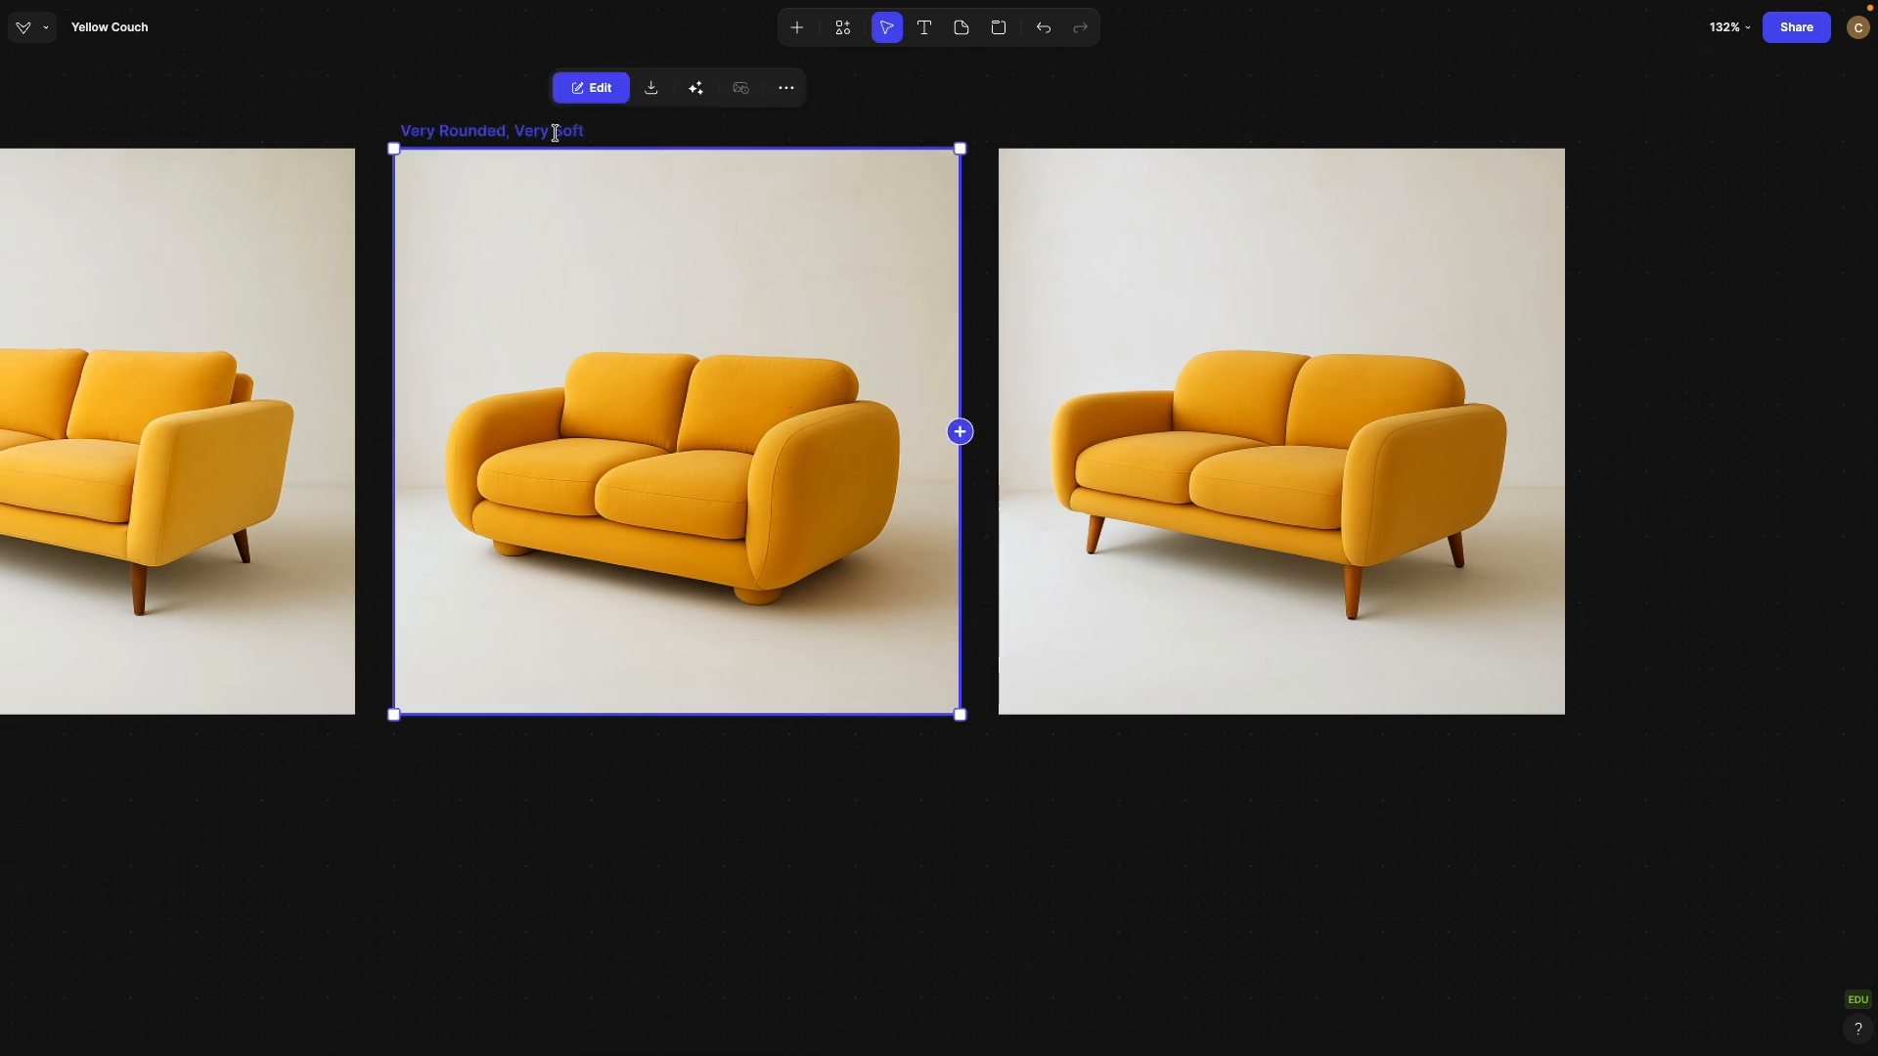
click(1163, 326)
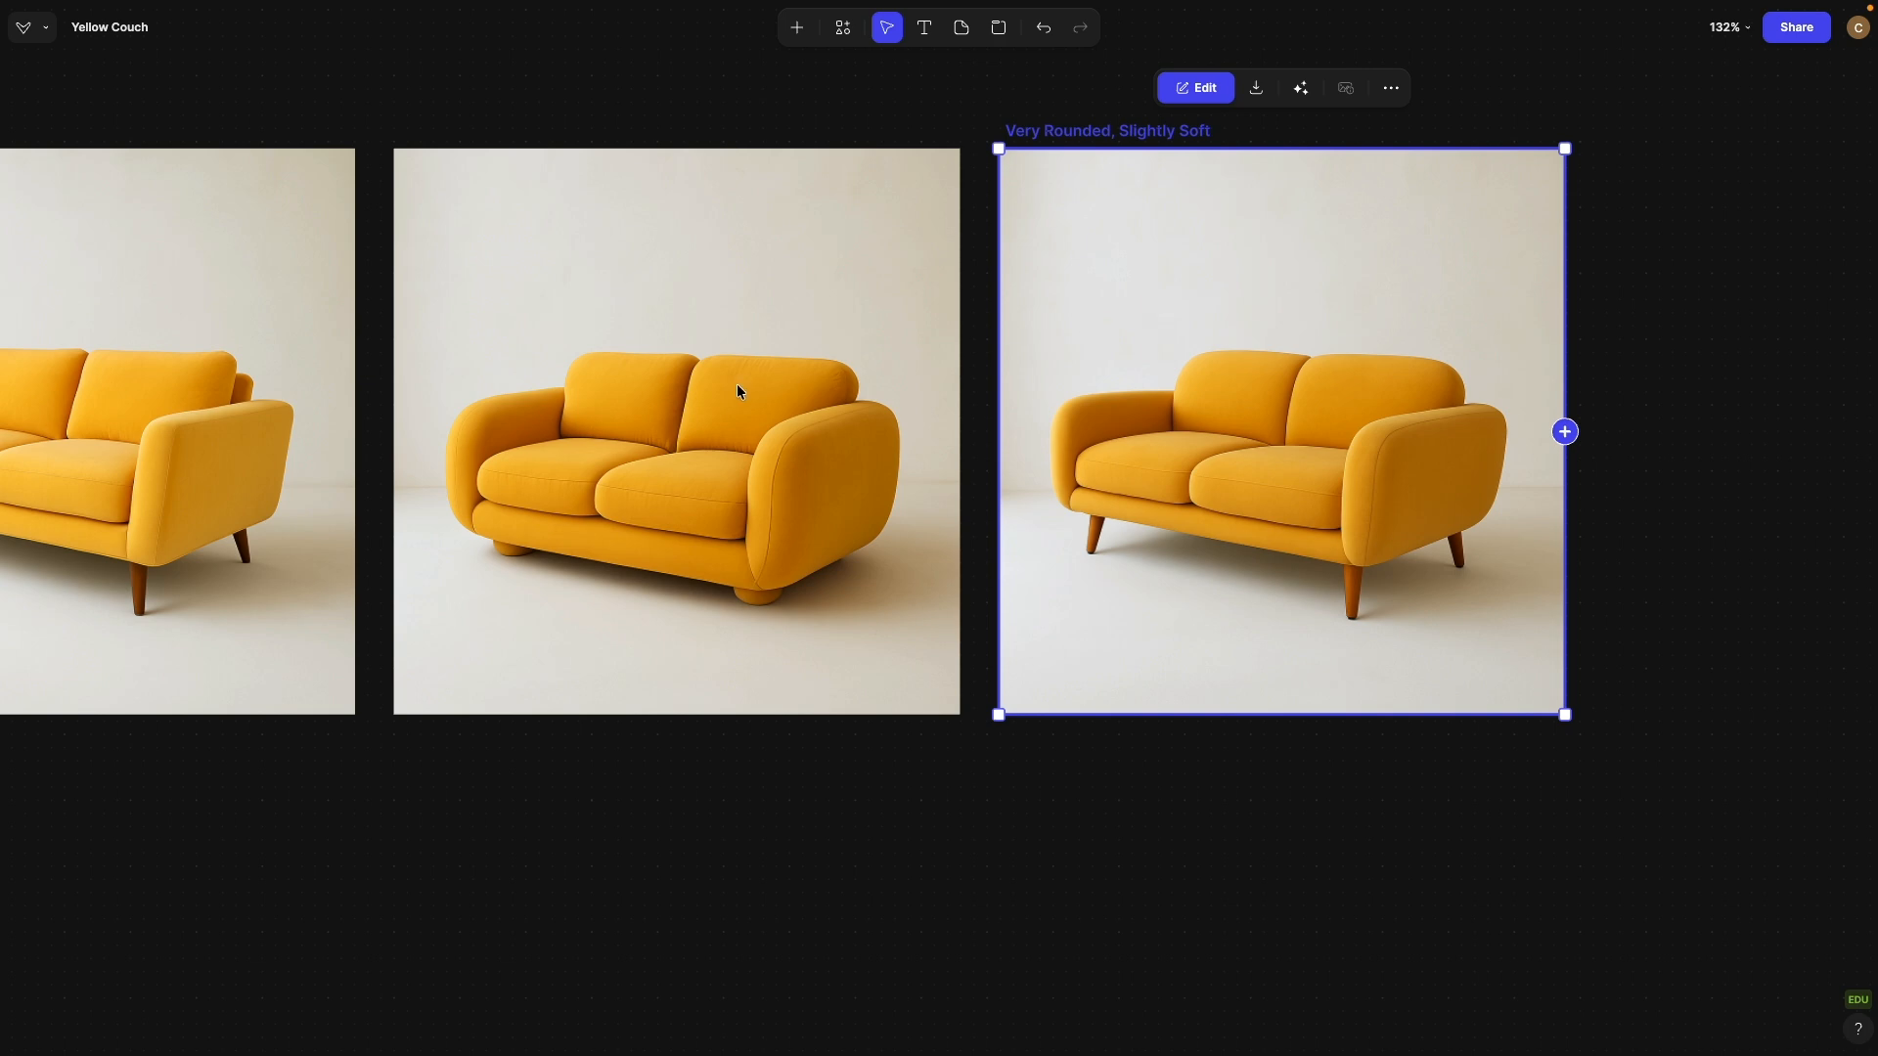
scroll(830, 402, left, 2)
scroll(831, 402, down, 3)
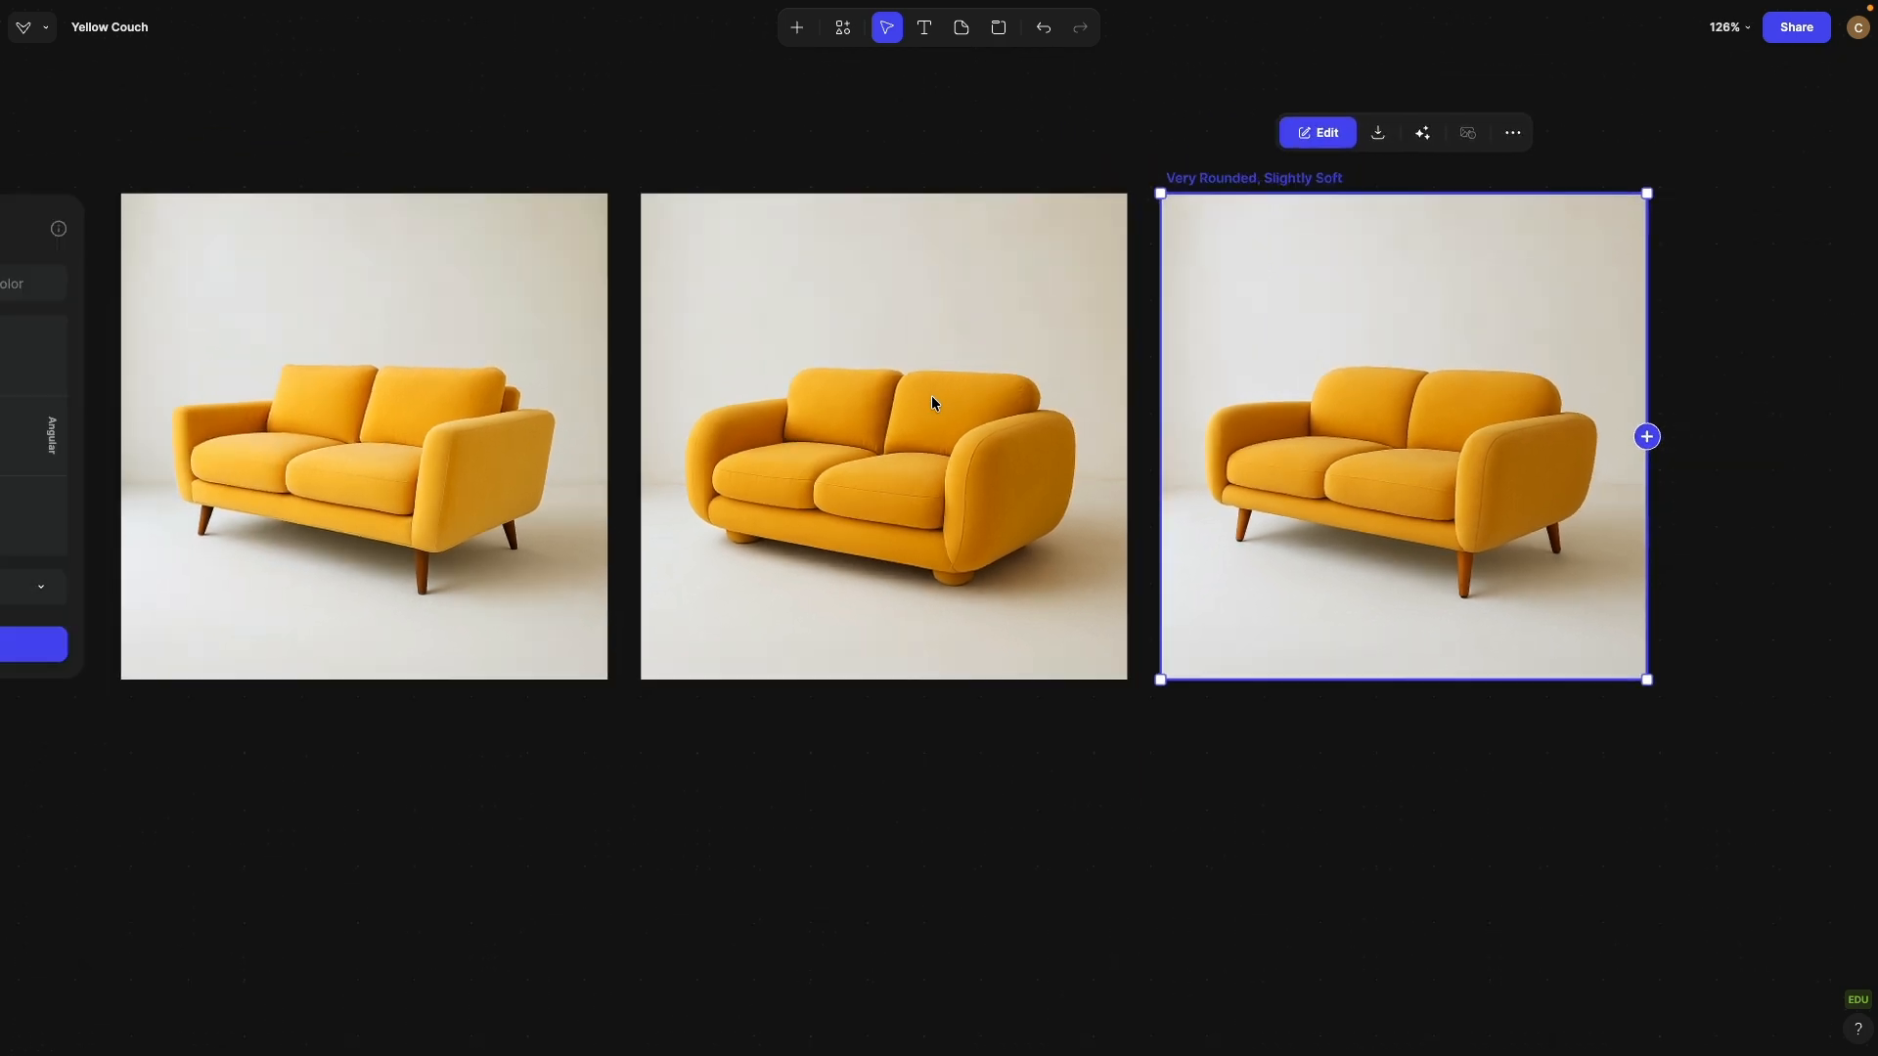
click(367, 455)
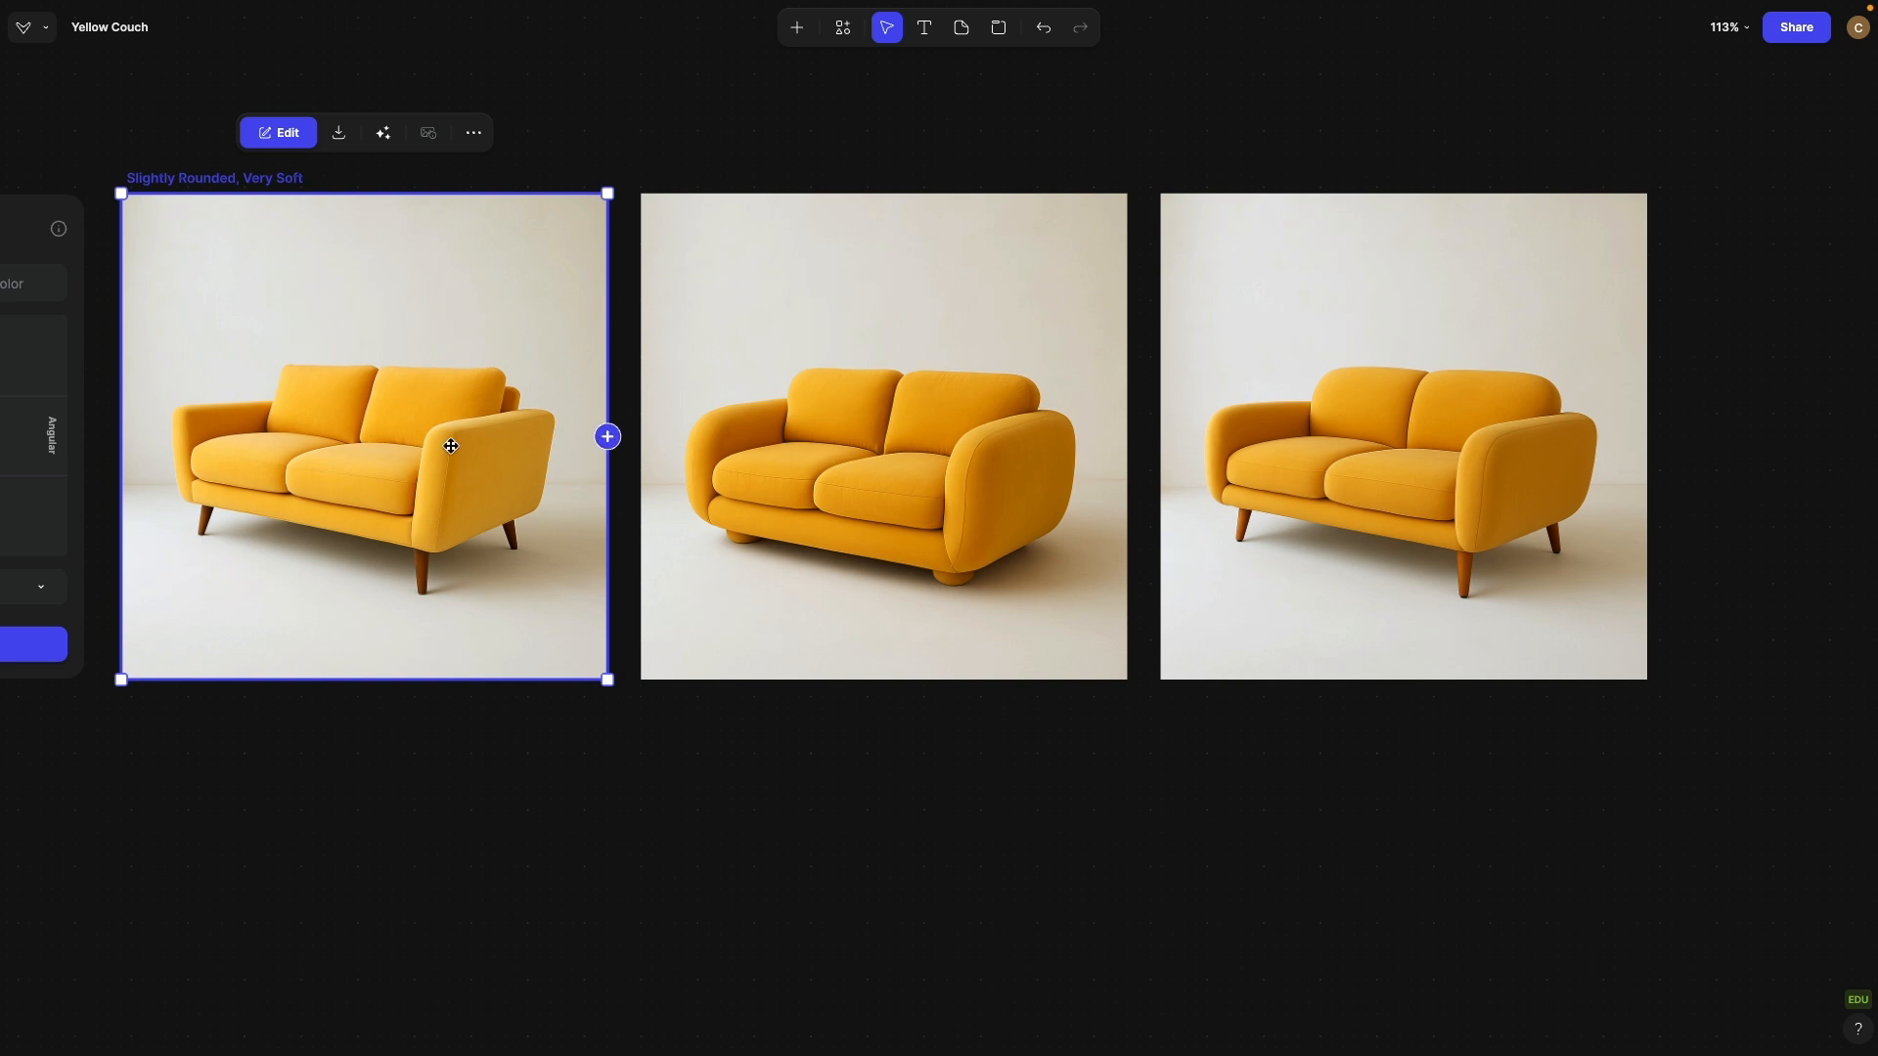
click(857, 499)
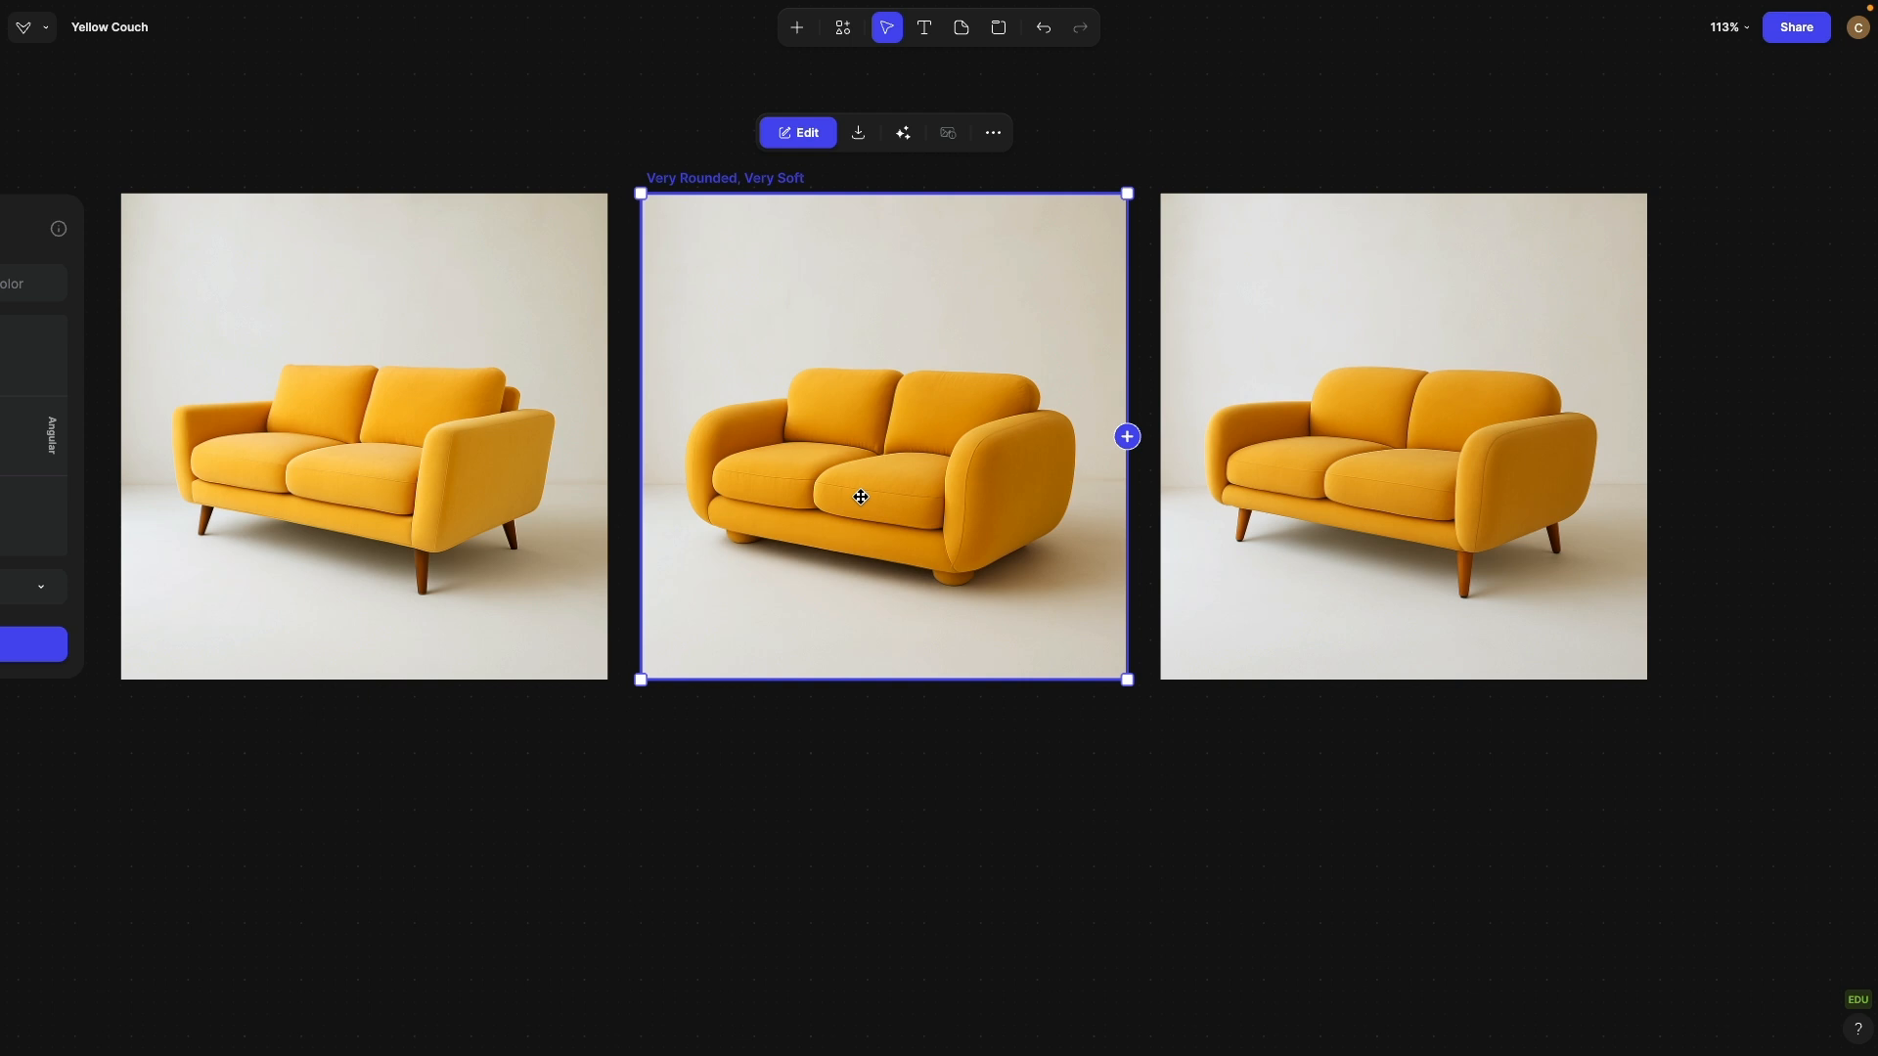
click(1400, 482)
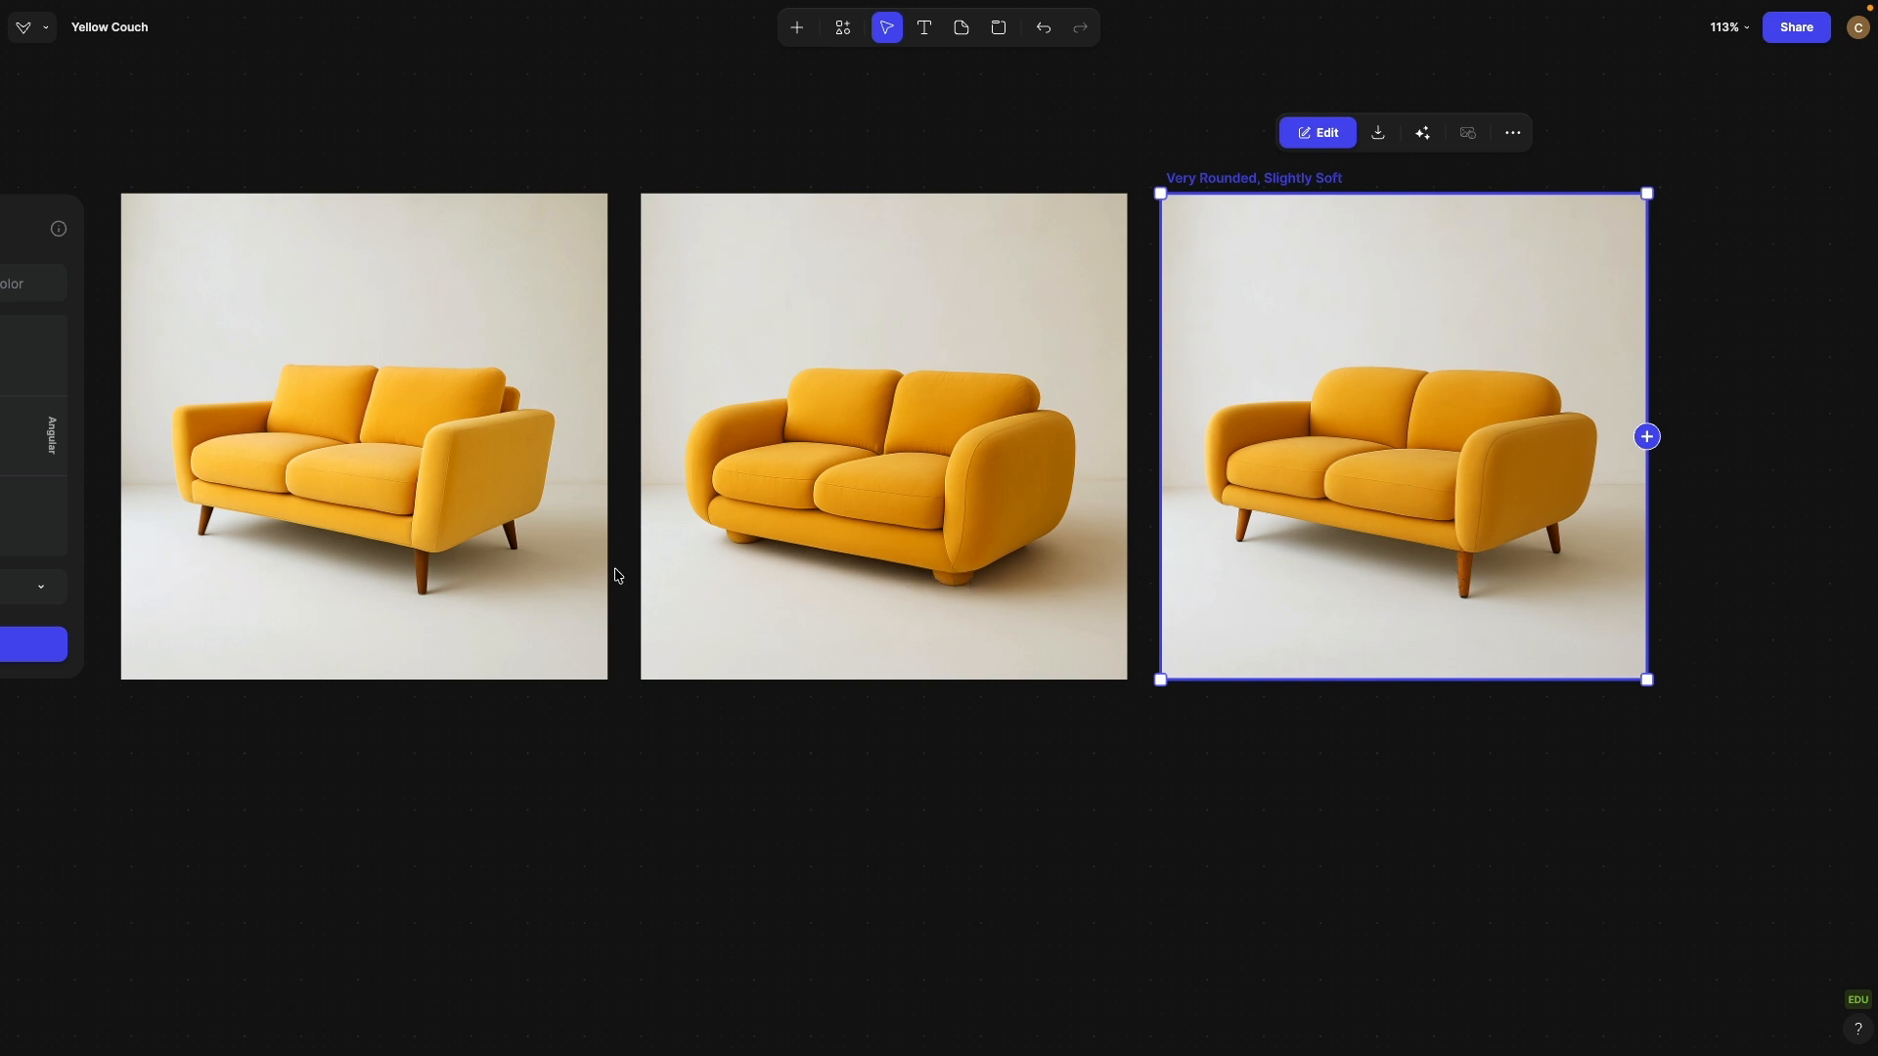
click(976, 862)
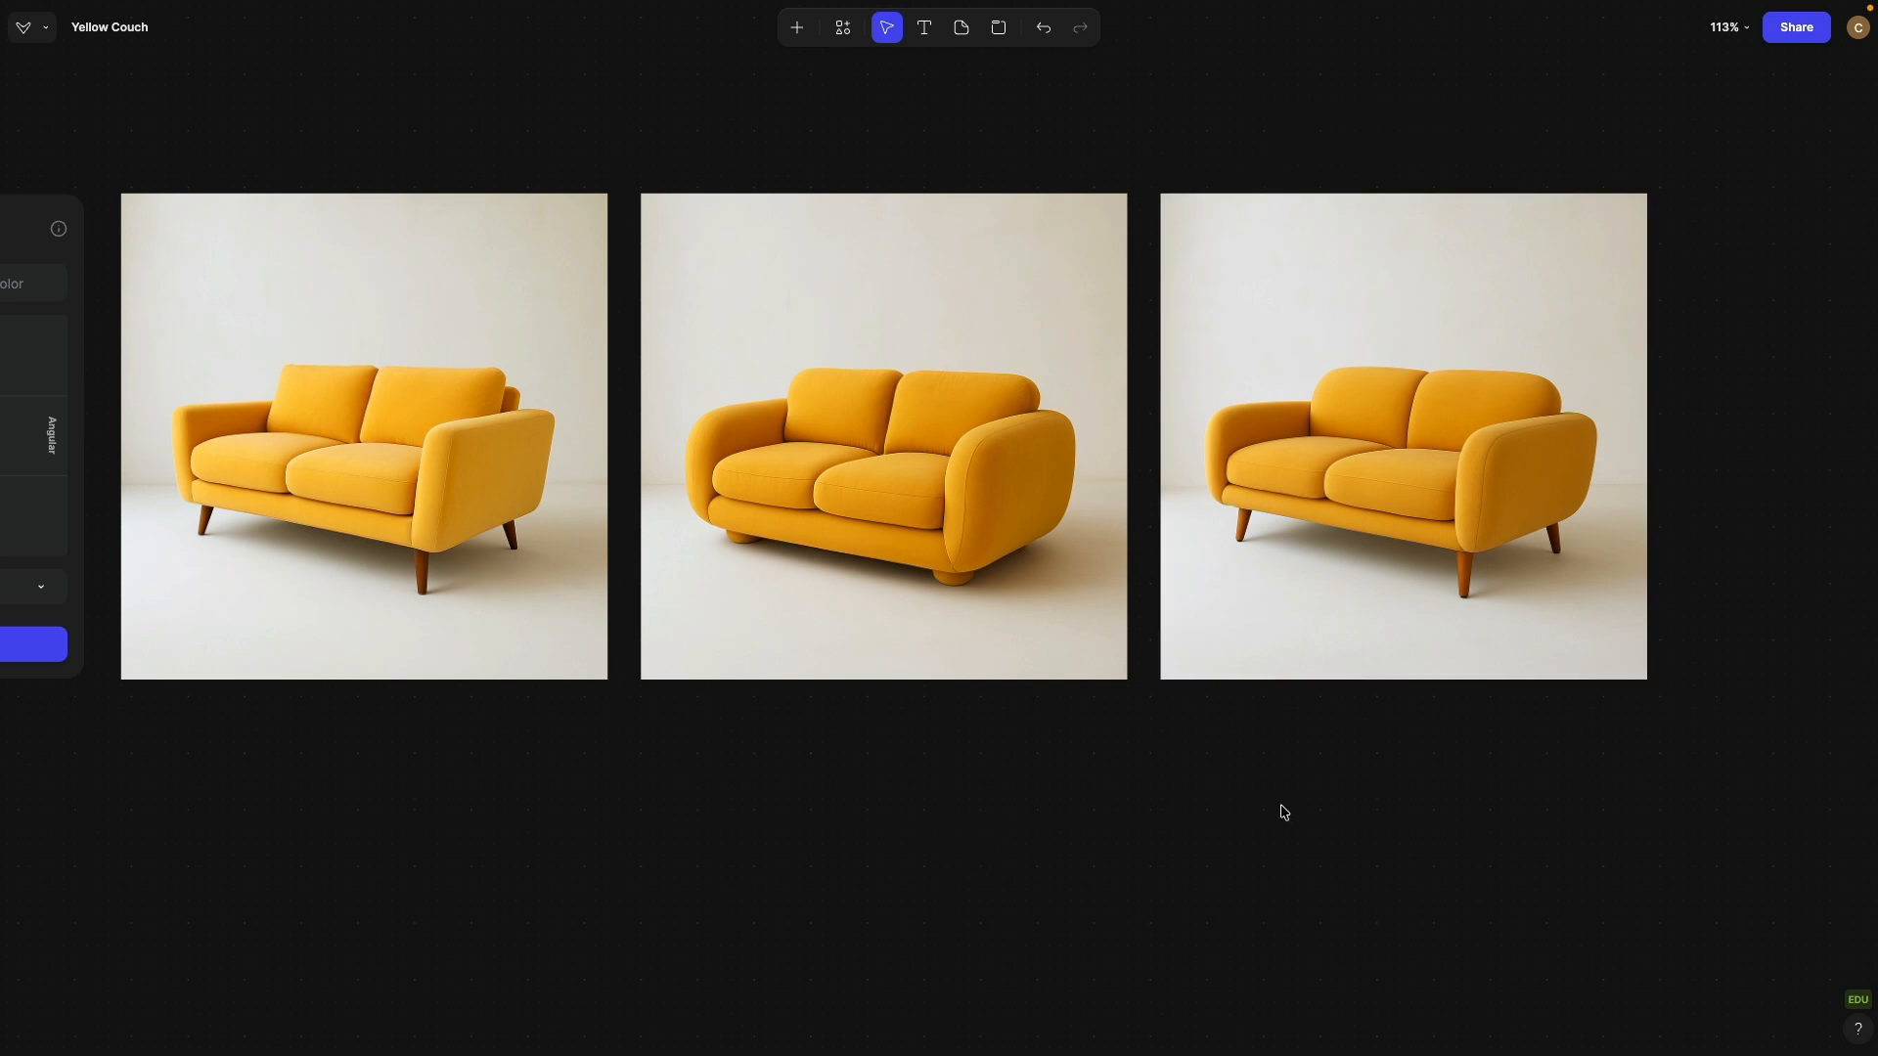
Step: Add a Modify block to the board and place it above the row of generated couches
scroll(1284, 810, down, 3)
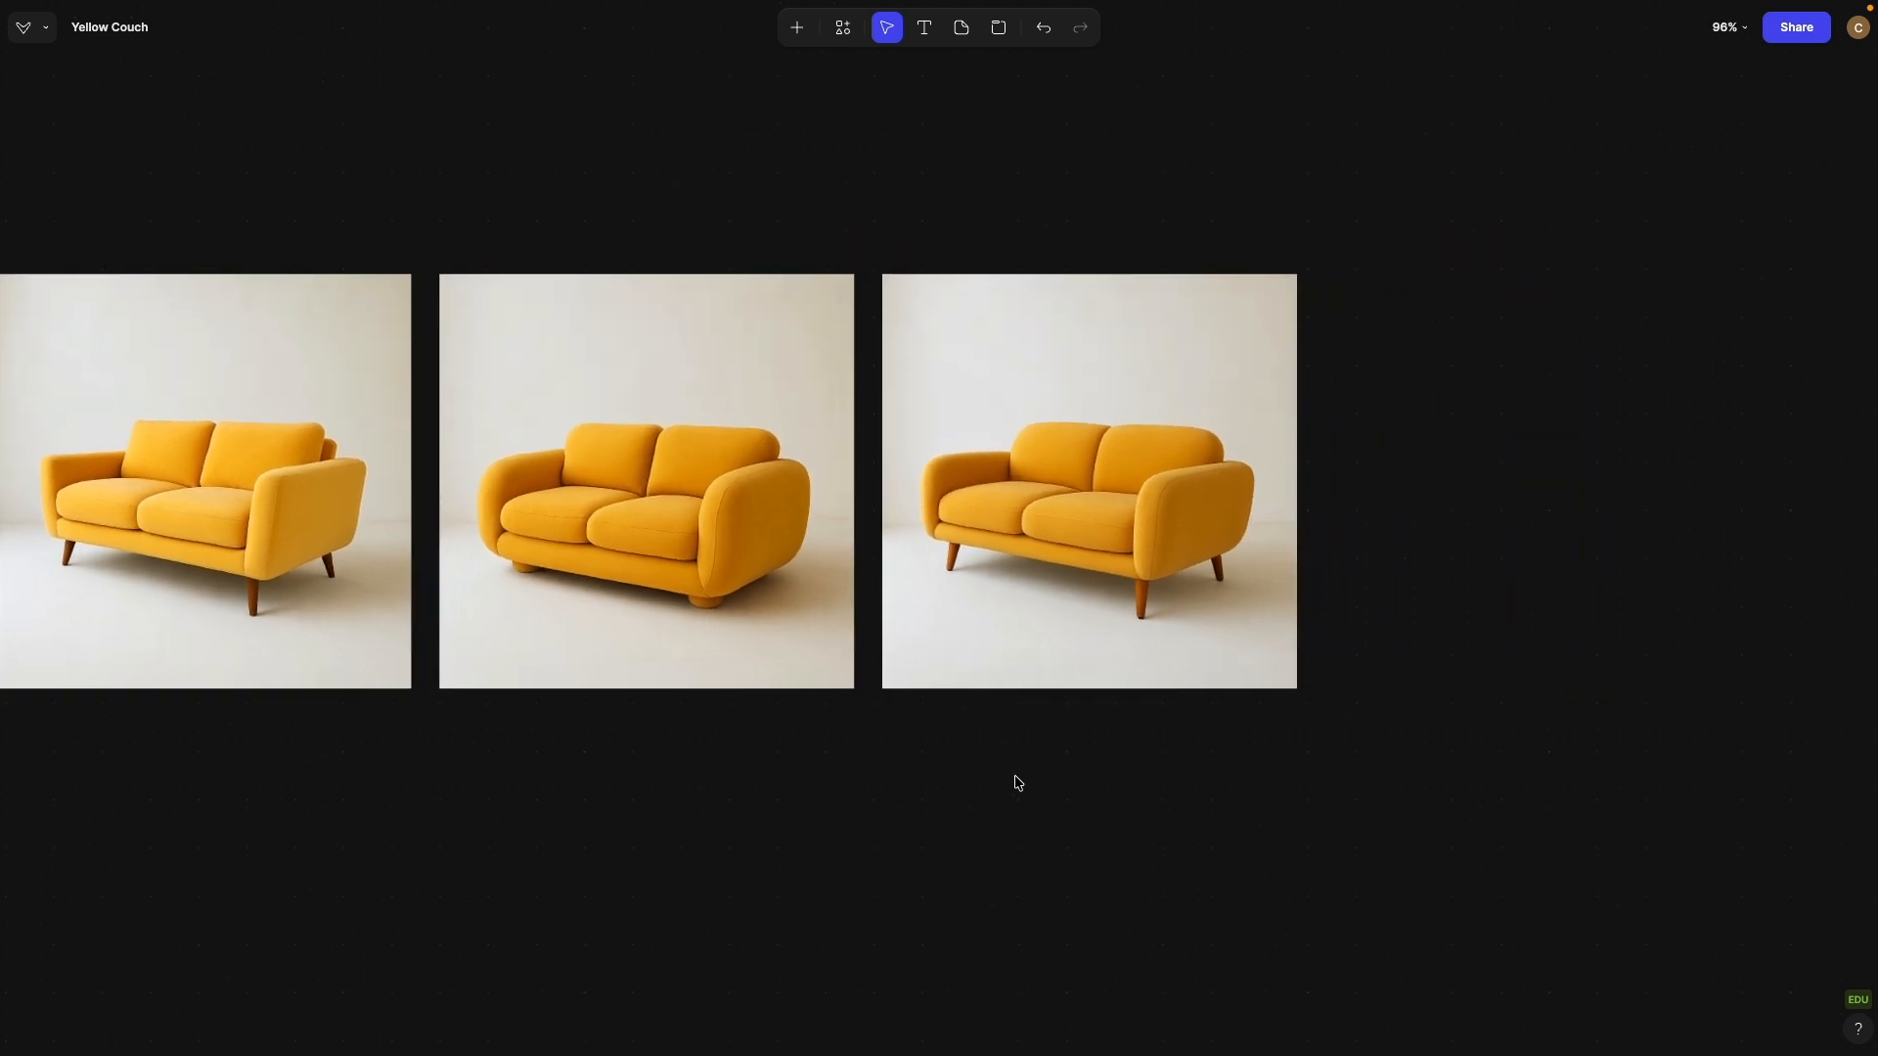
scroll(736, 782, left, 1)
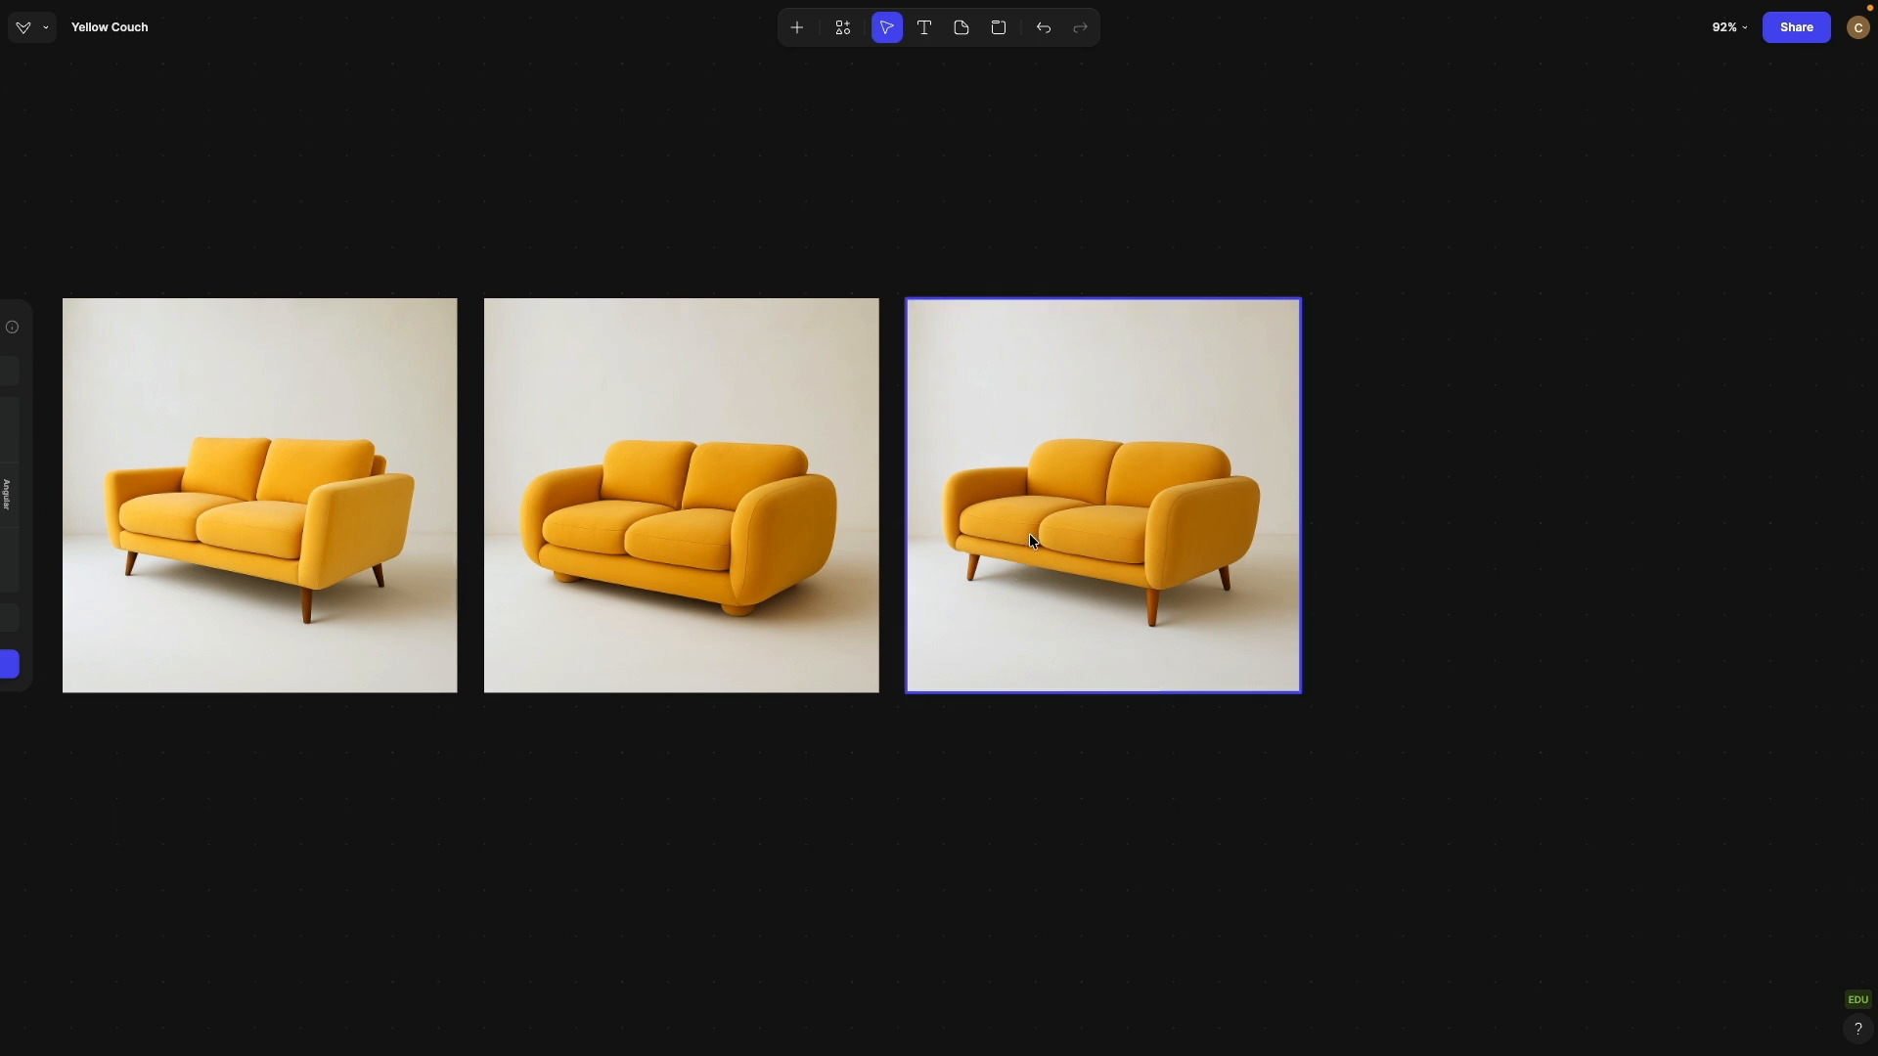
click(754, 495)
scroll(539, 348, up, 2)
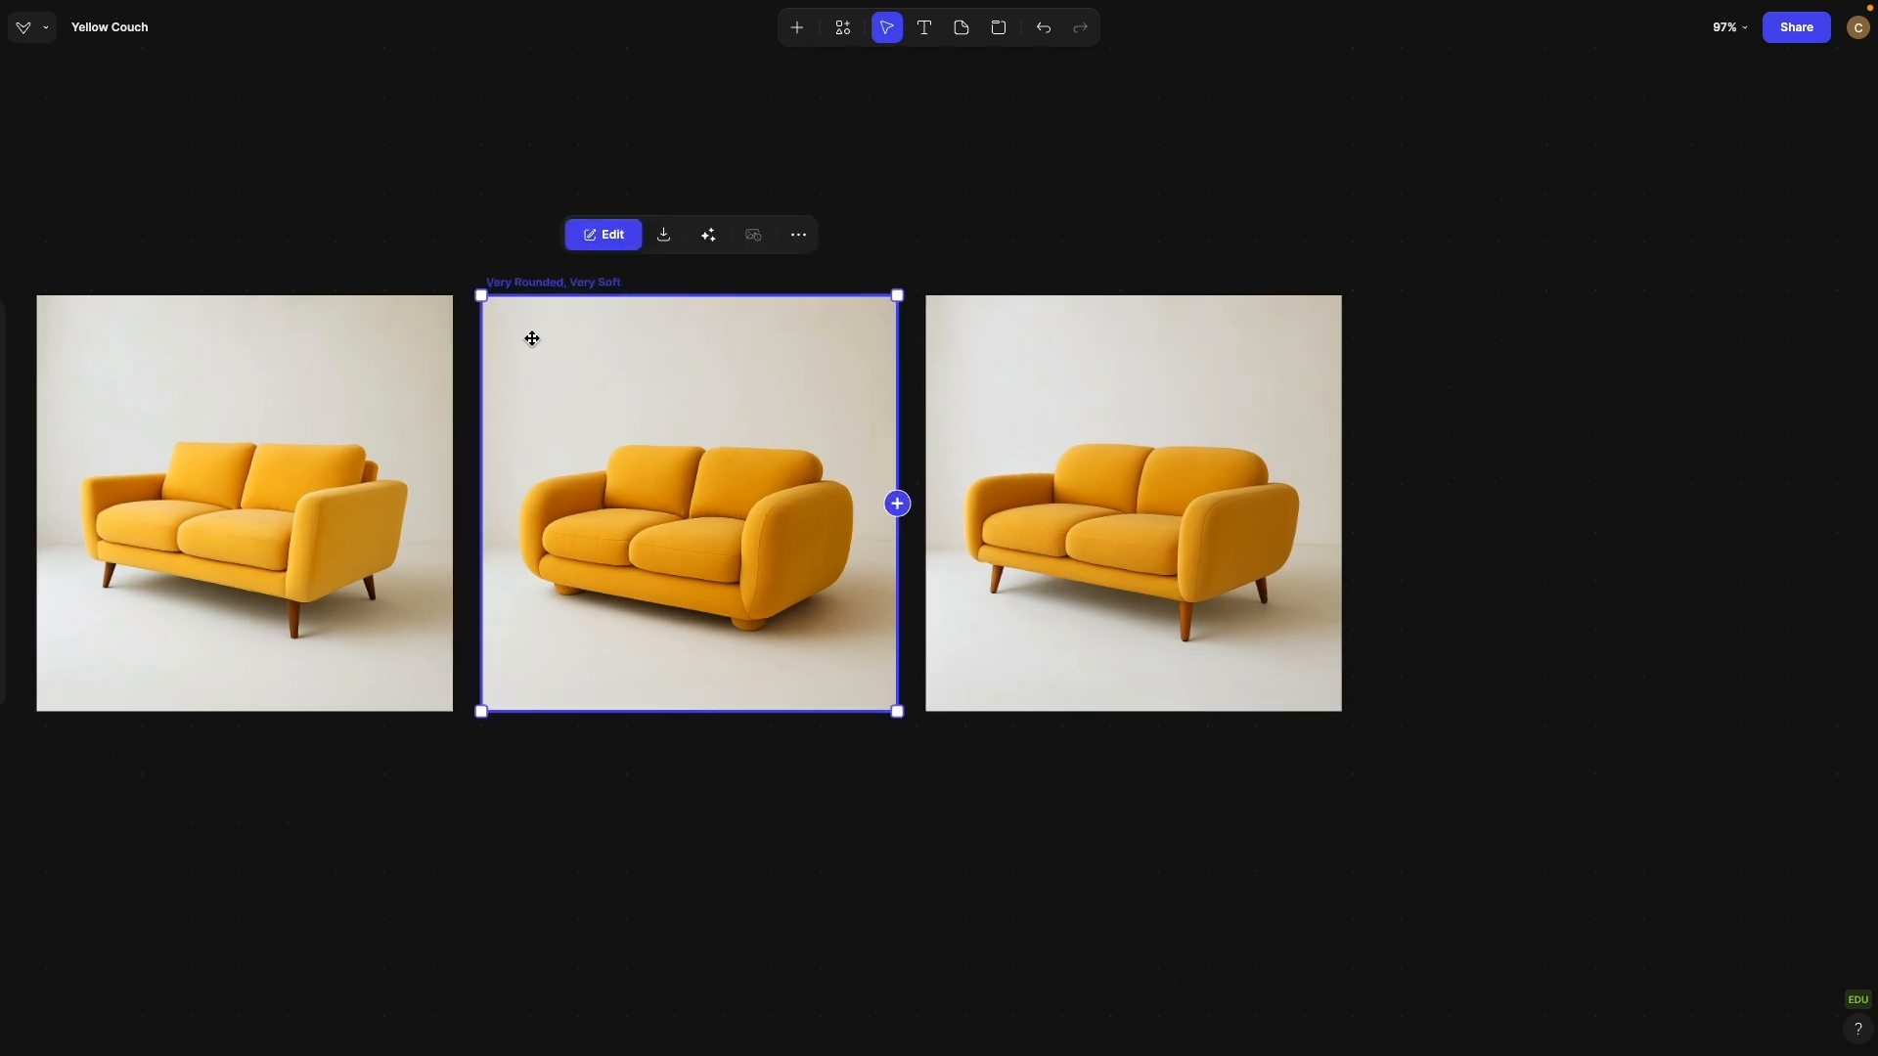
scroll(647, 503, down, 3)
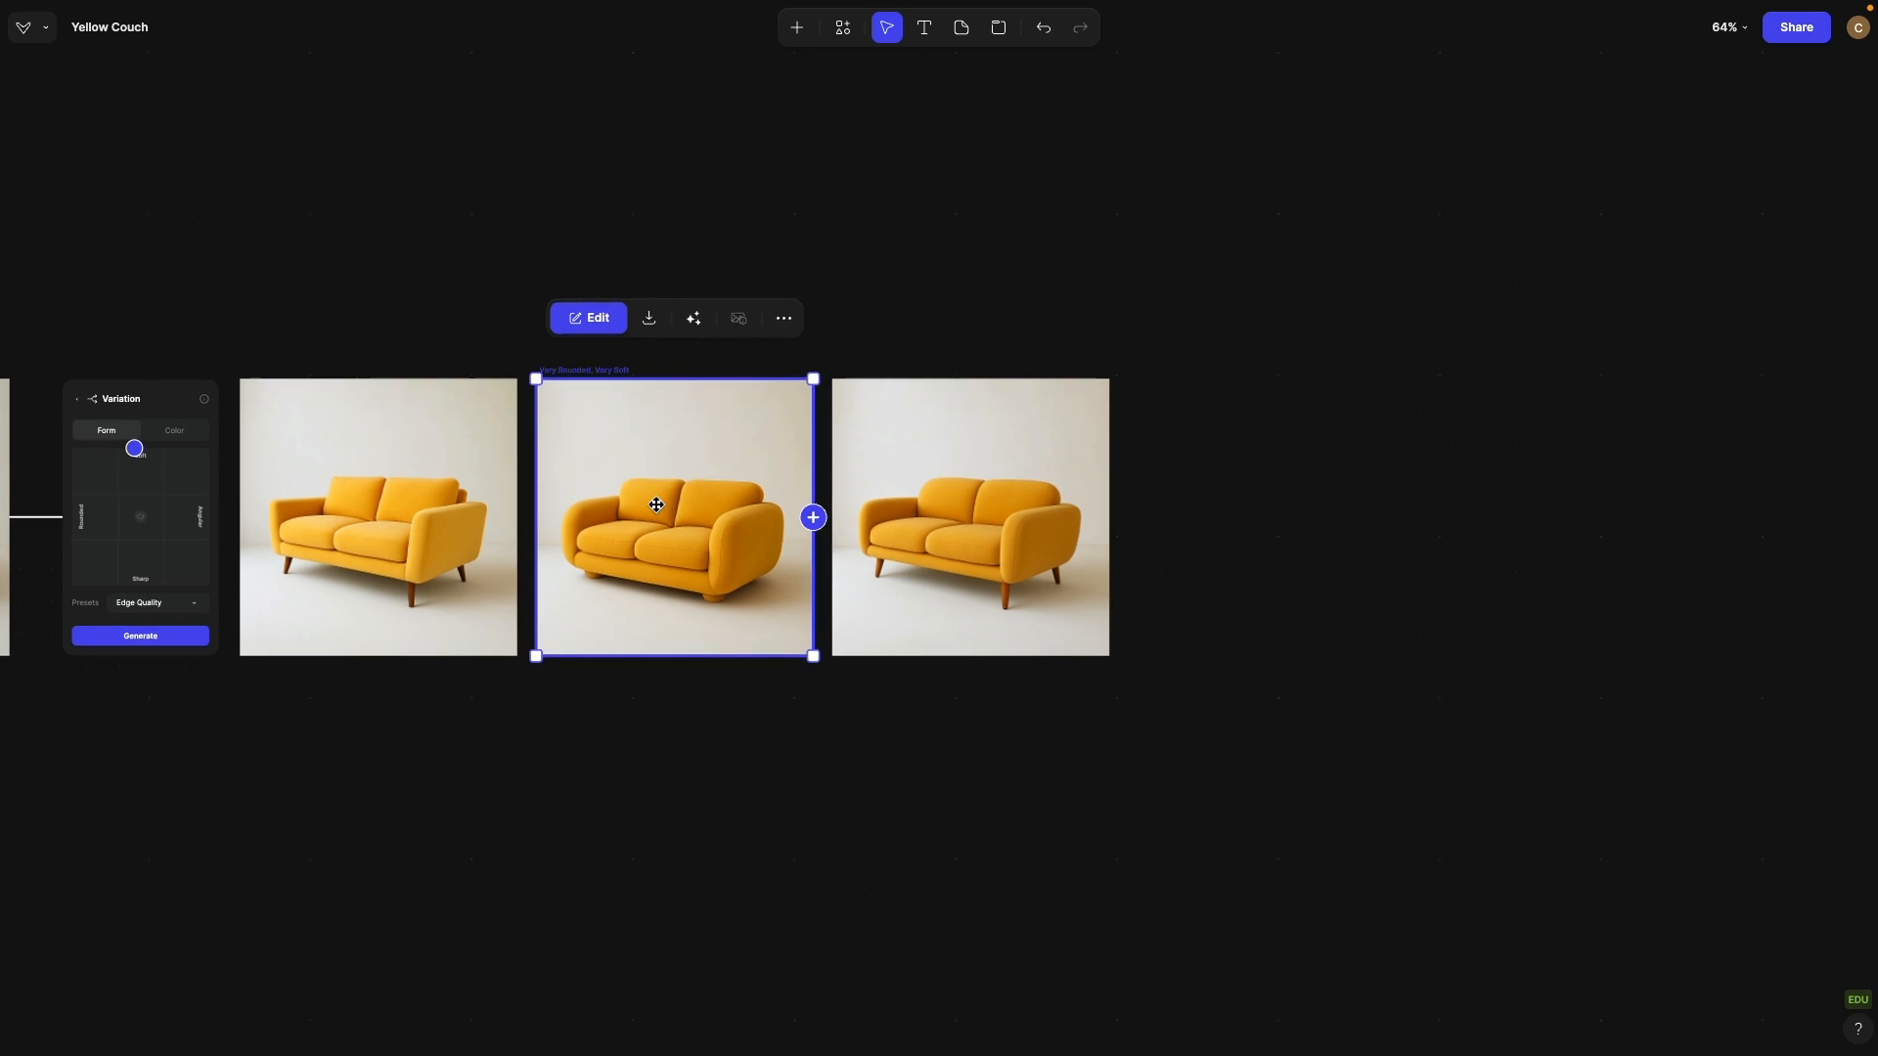
scroll(655, 503, right, 2)
click(808, 33)
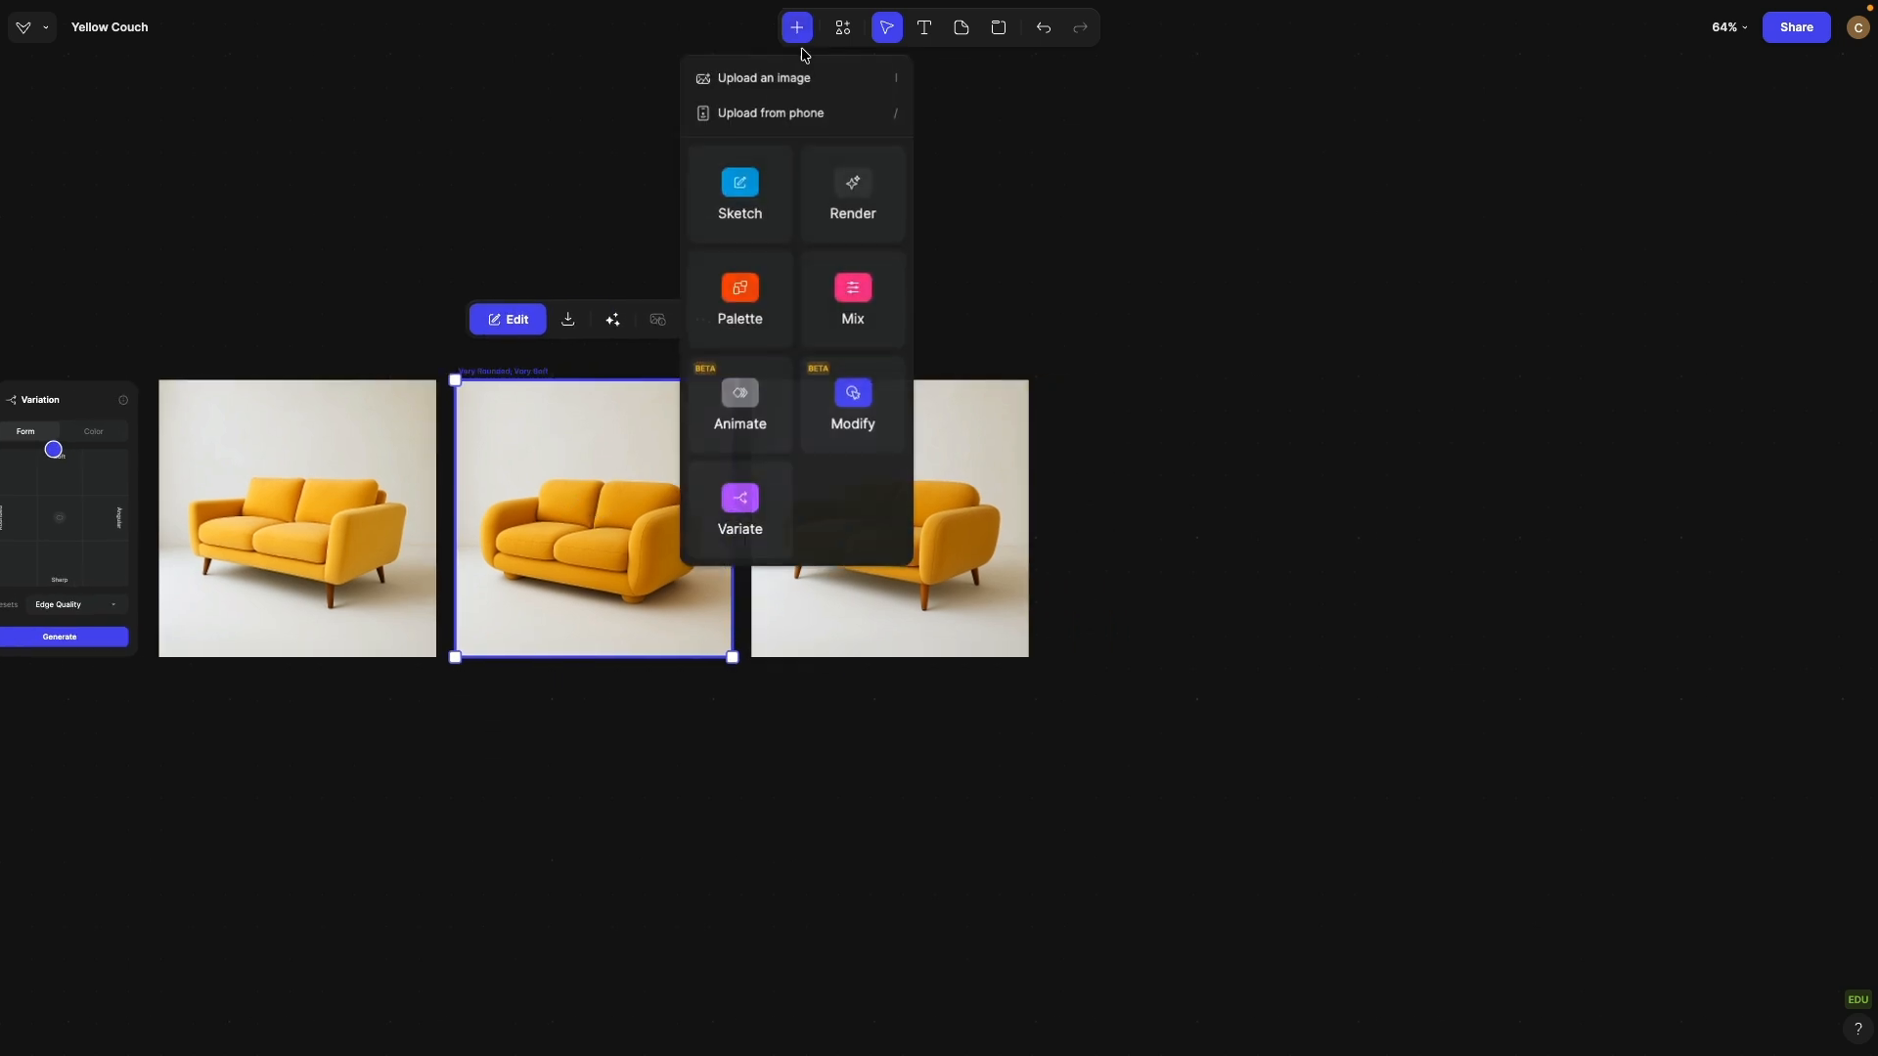
click(857, 419)
drag(942, 468, 840, 133)
scroll(622, 262, up, 3)
Step: Connect the "Very Rounded, Very Soft" couch to the new Modify block
click(647, 516)
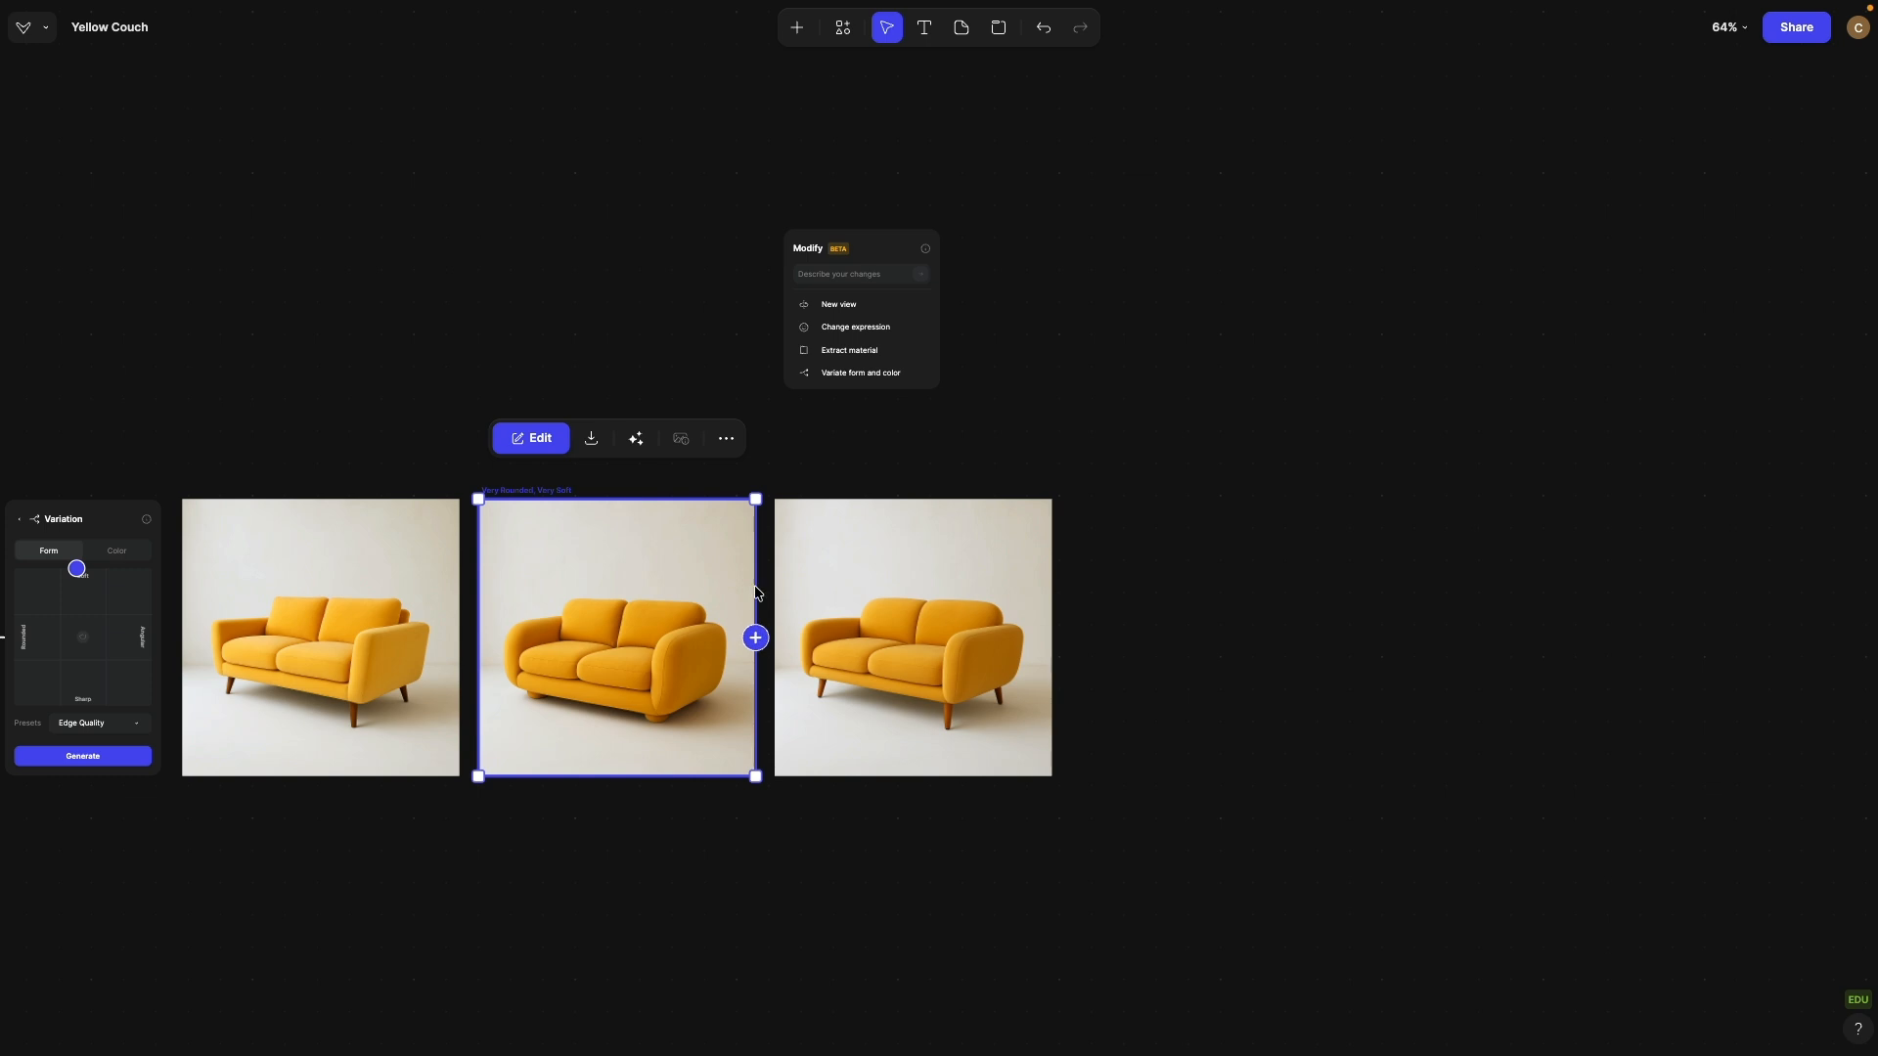
drag(756, 637, 771, 323)
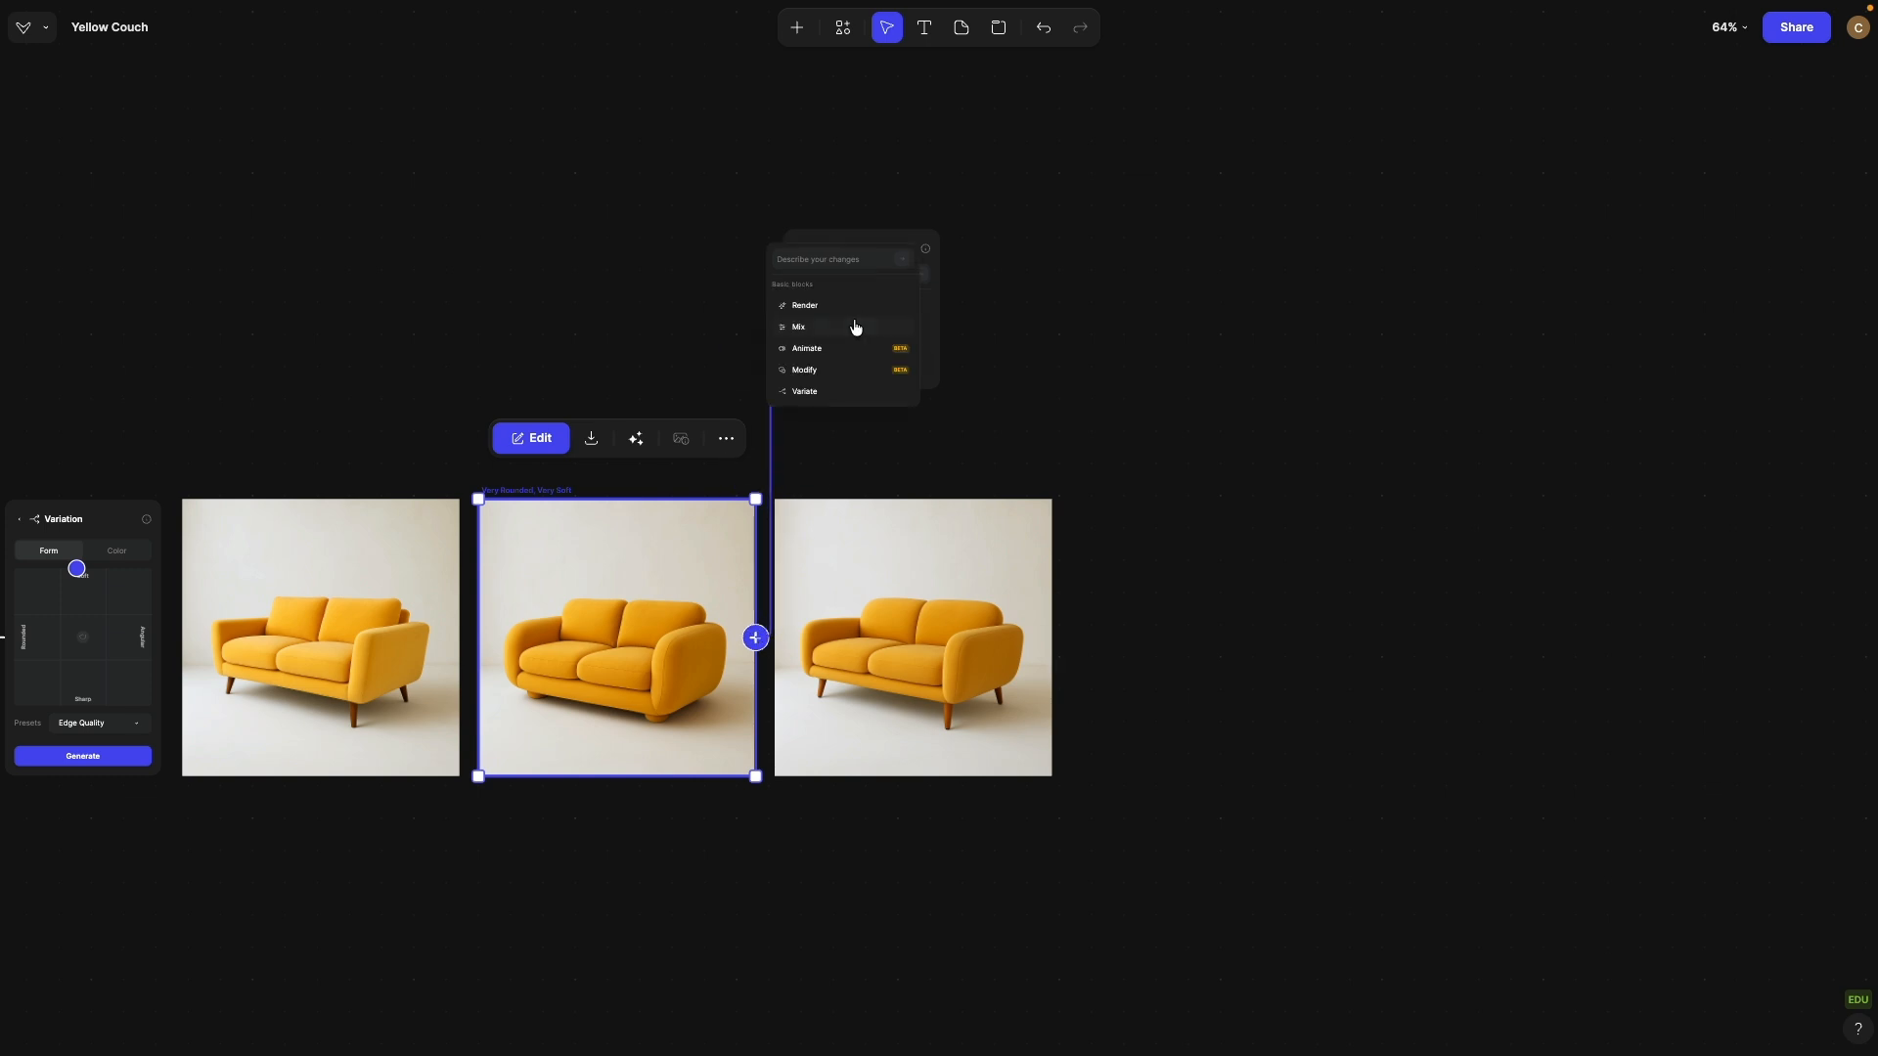
click(1064, 289)
scroll(736, 585, up, 1)
click(736, 587)
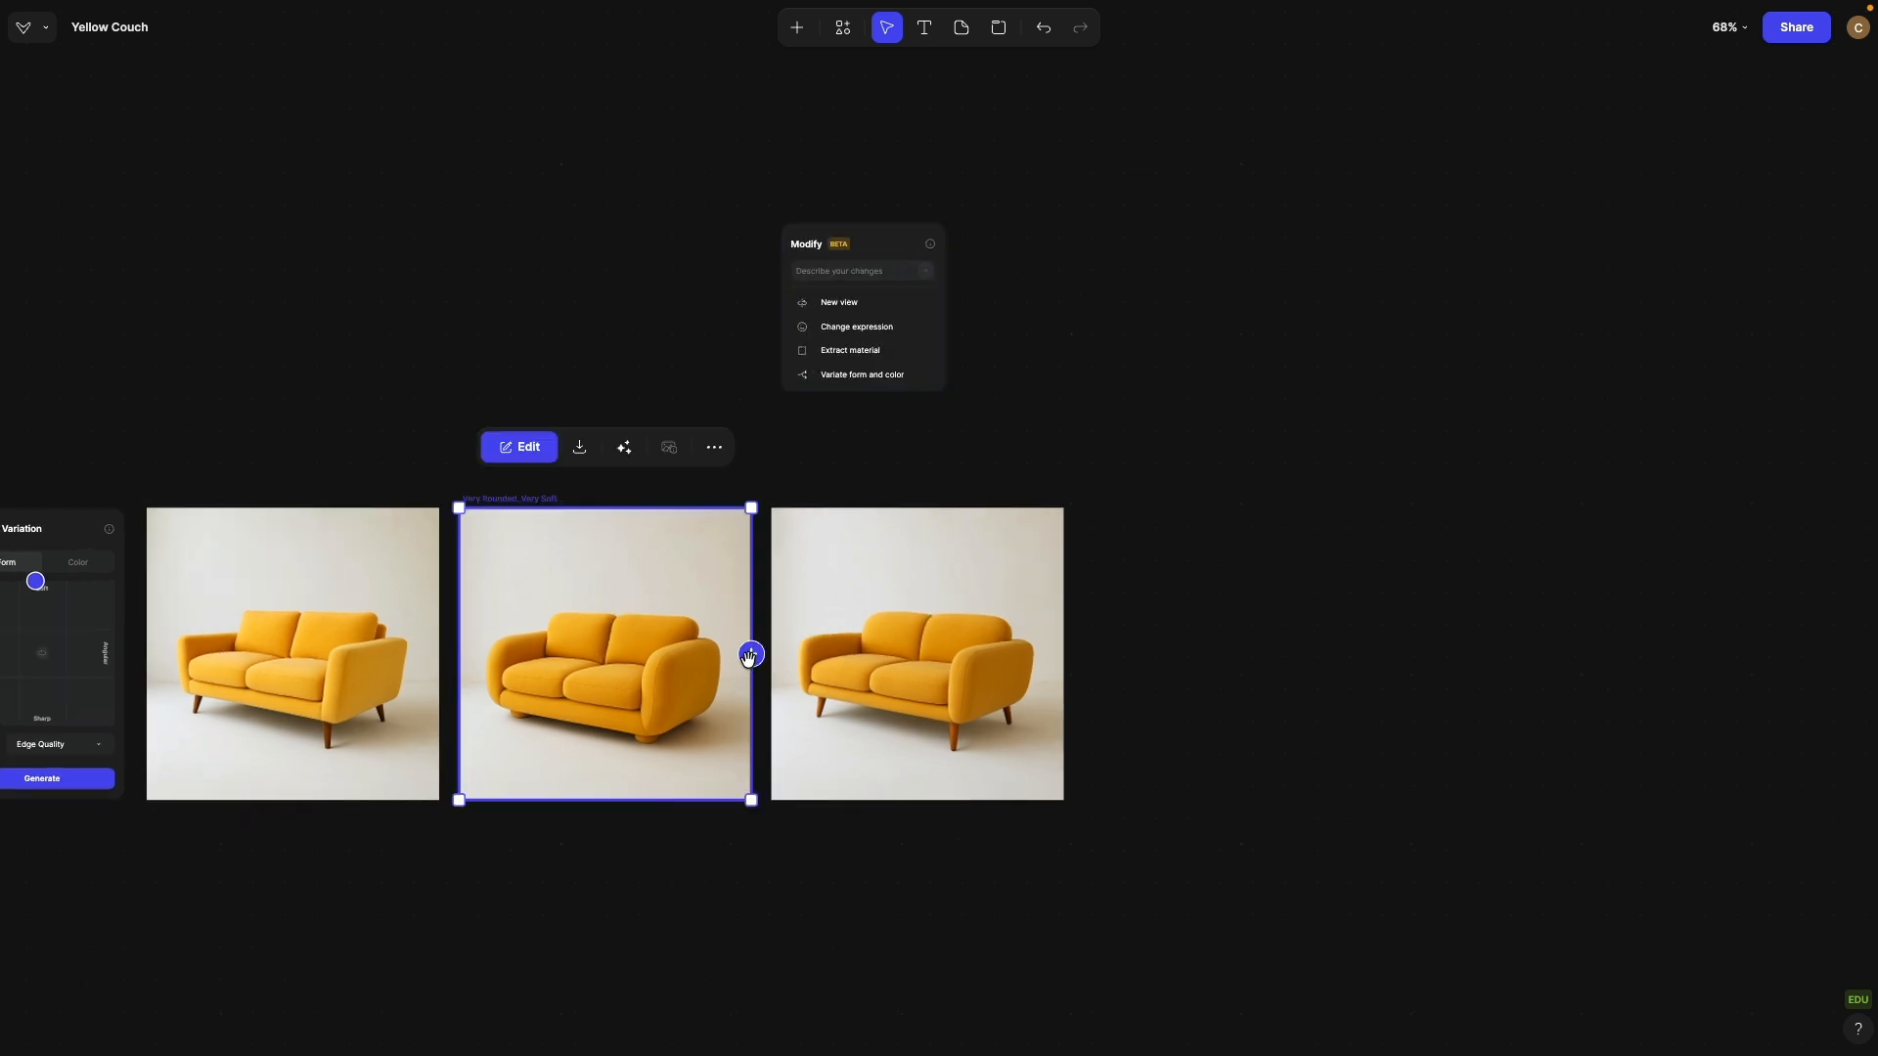
drag(748, 655, 852, 330)
scroll(885, 287, up, 5)
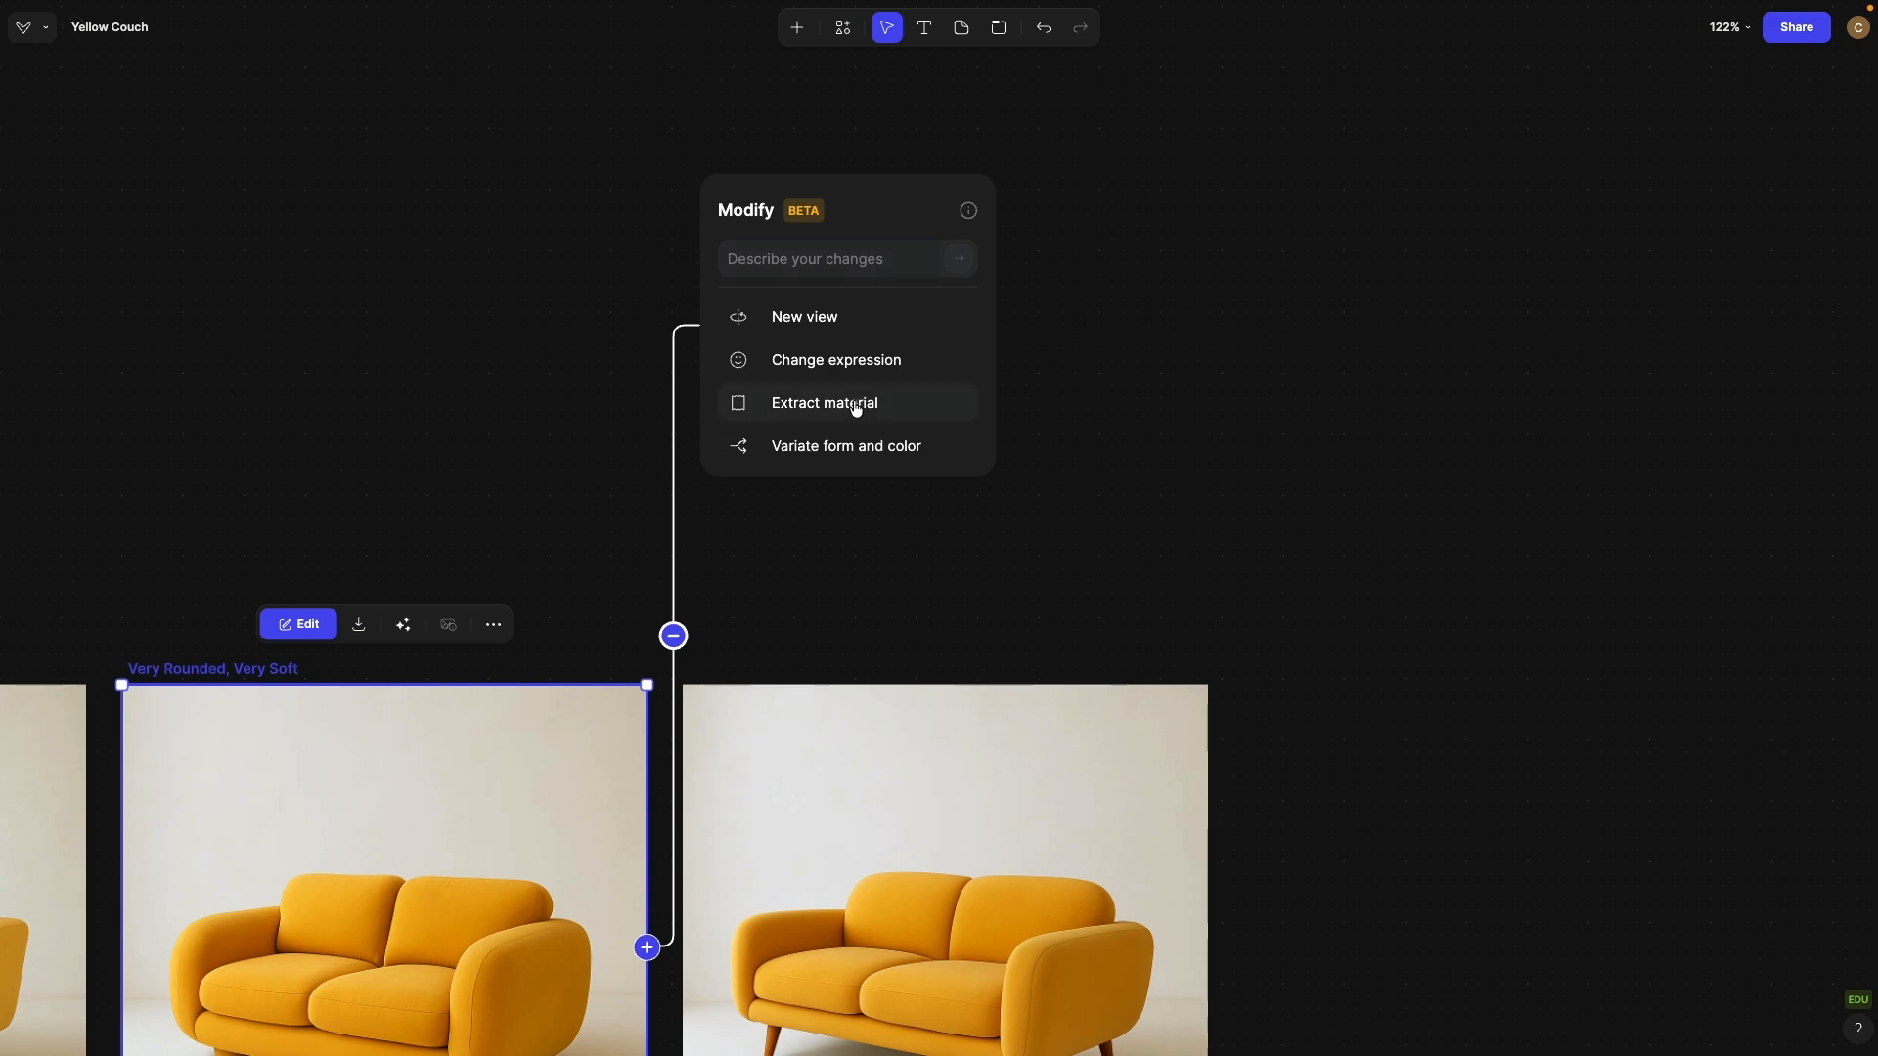
Step: Switch the block to form and color variation and generate with the Edge Quality preset and the marker at the Soft/Rounded corner
click(818, 449)
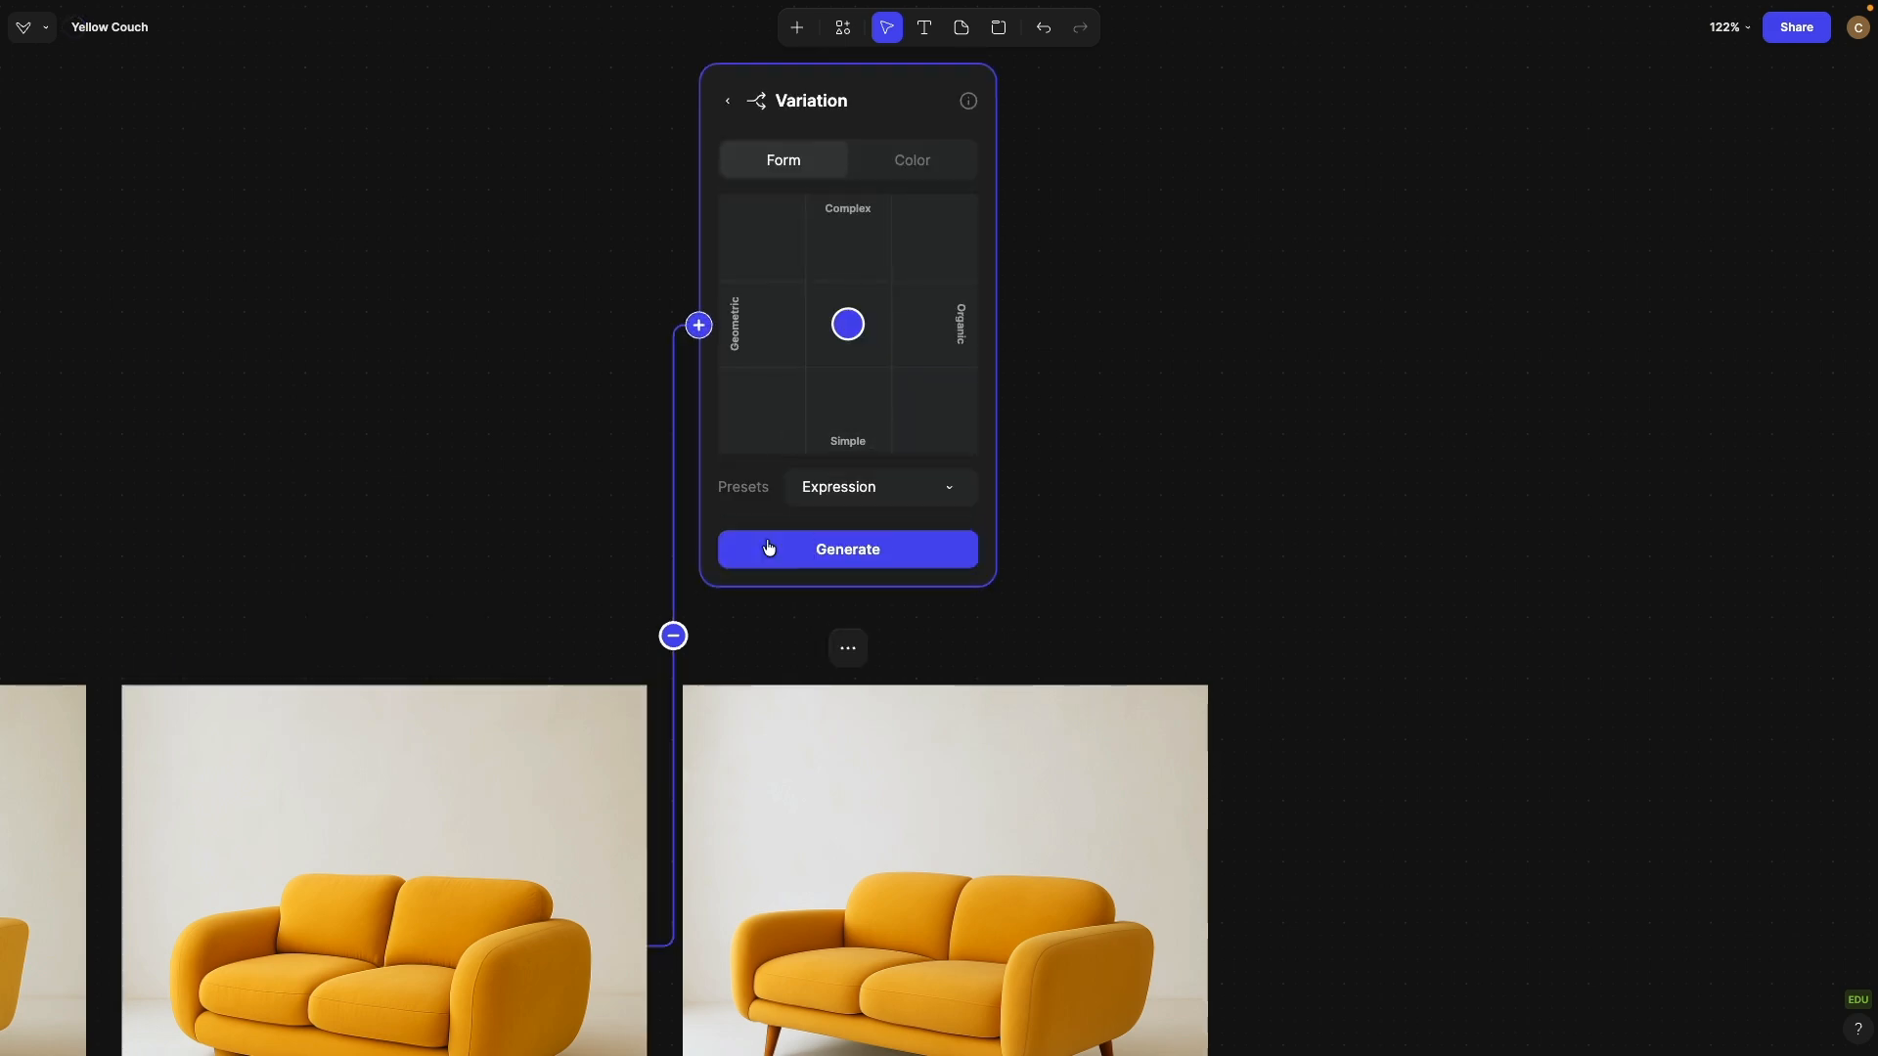
click(411, 714)
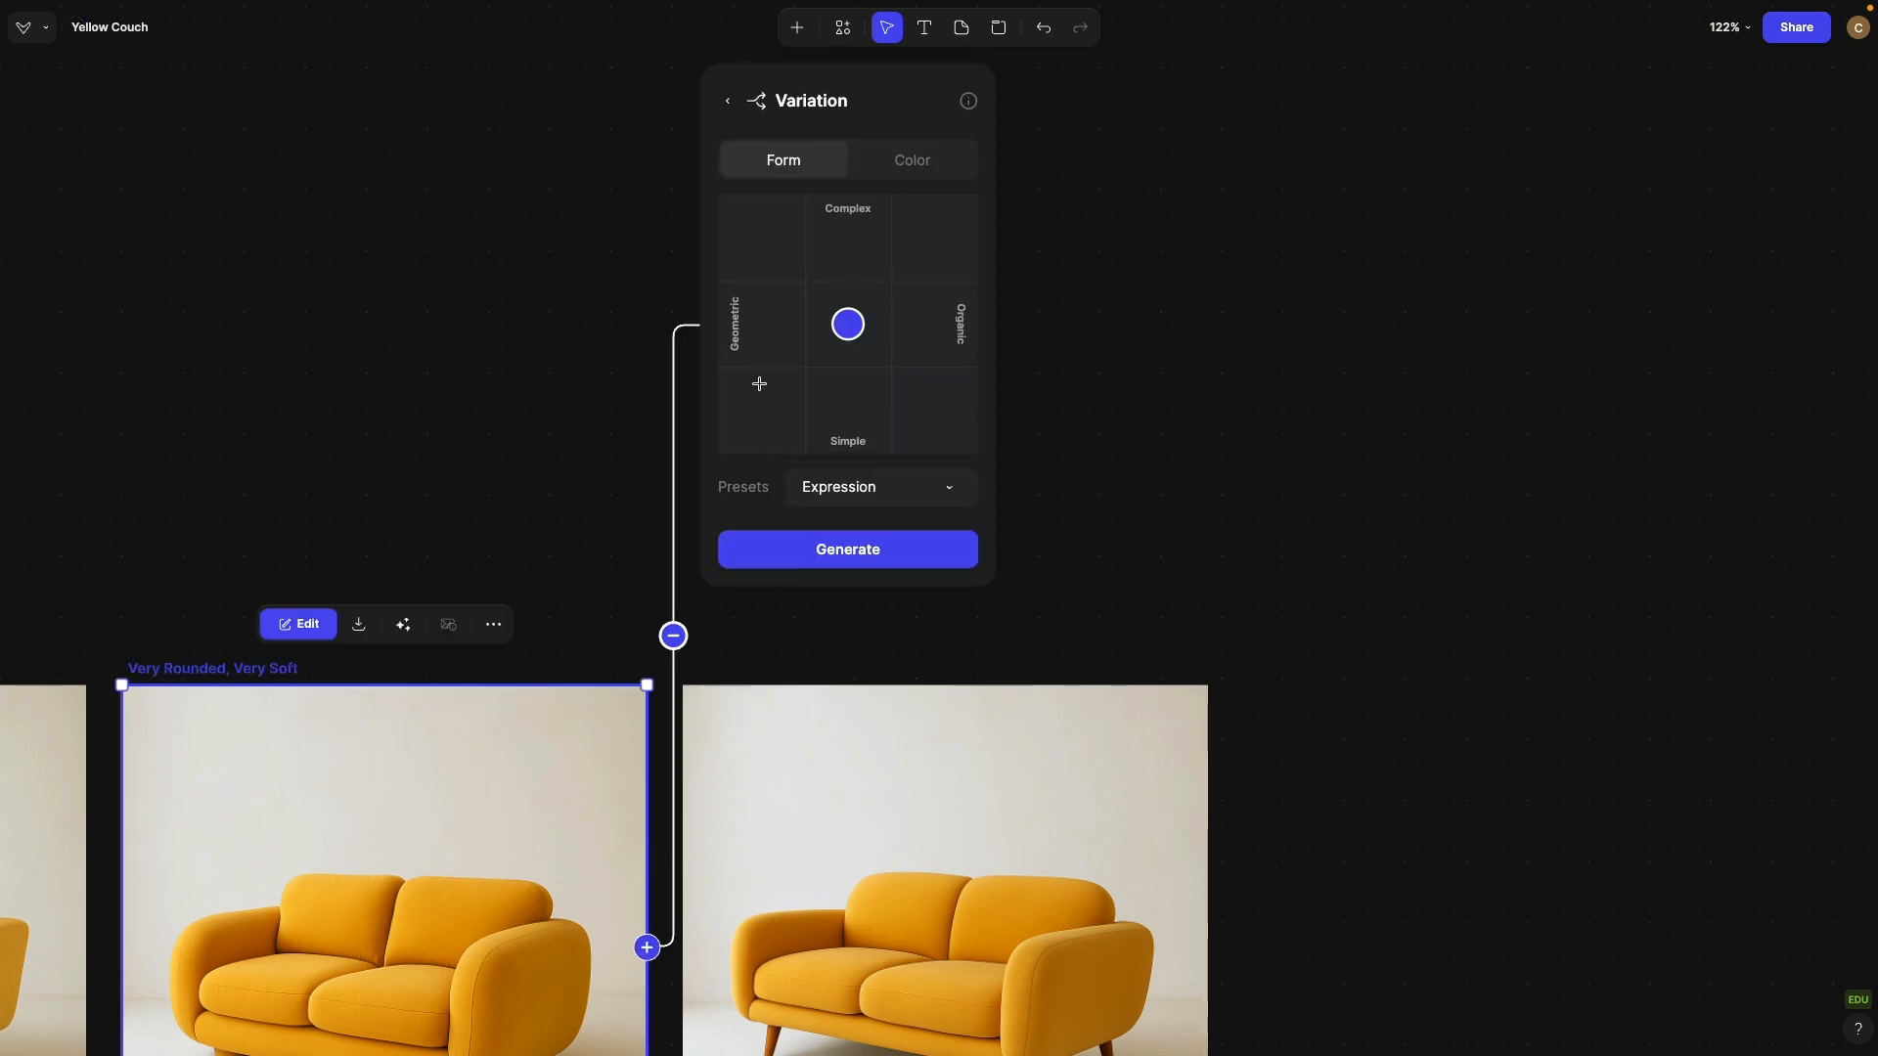
click(828, 497)
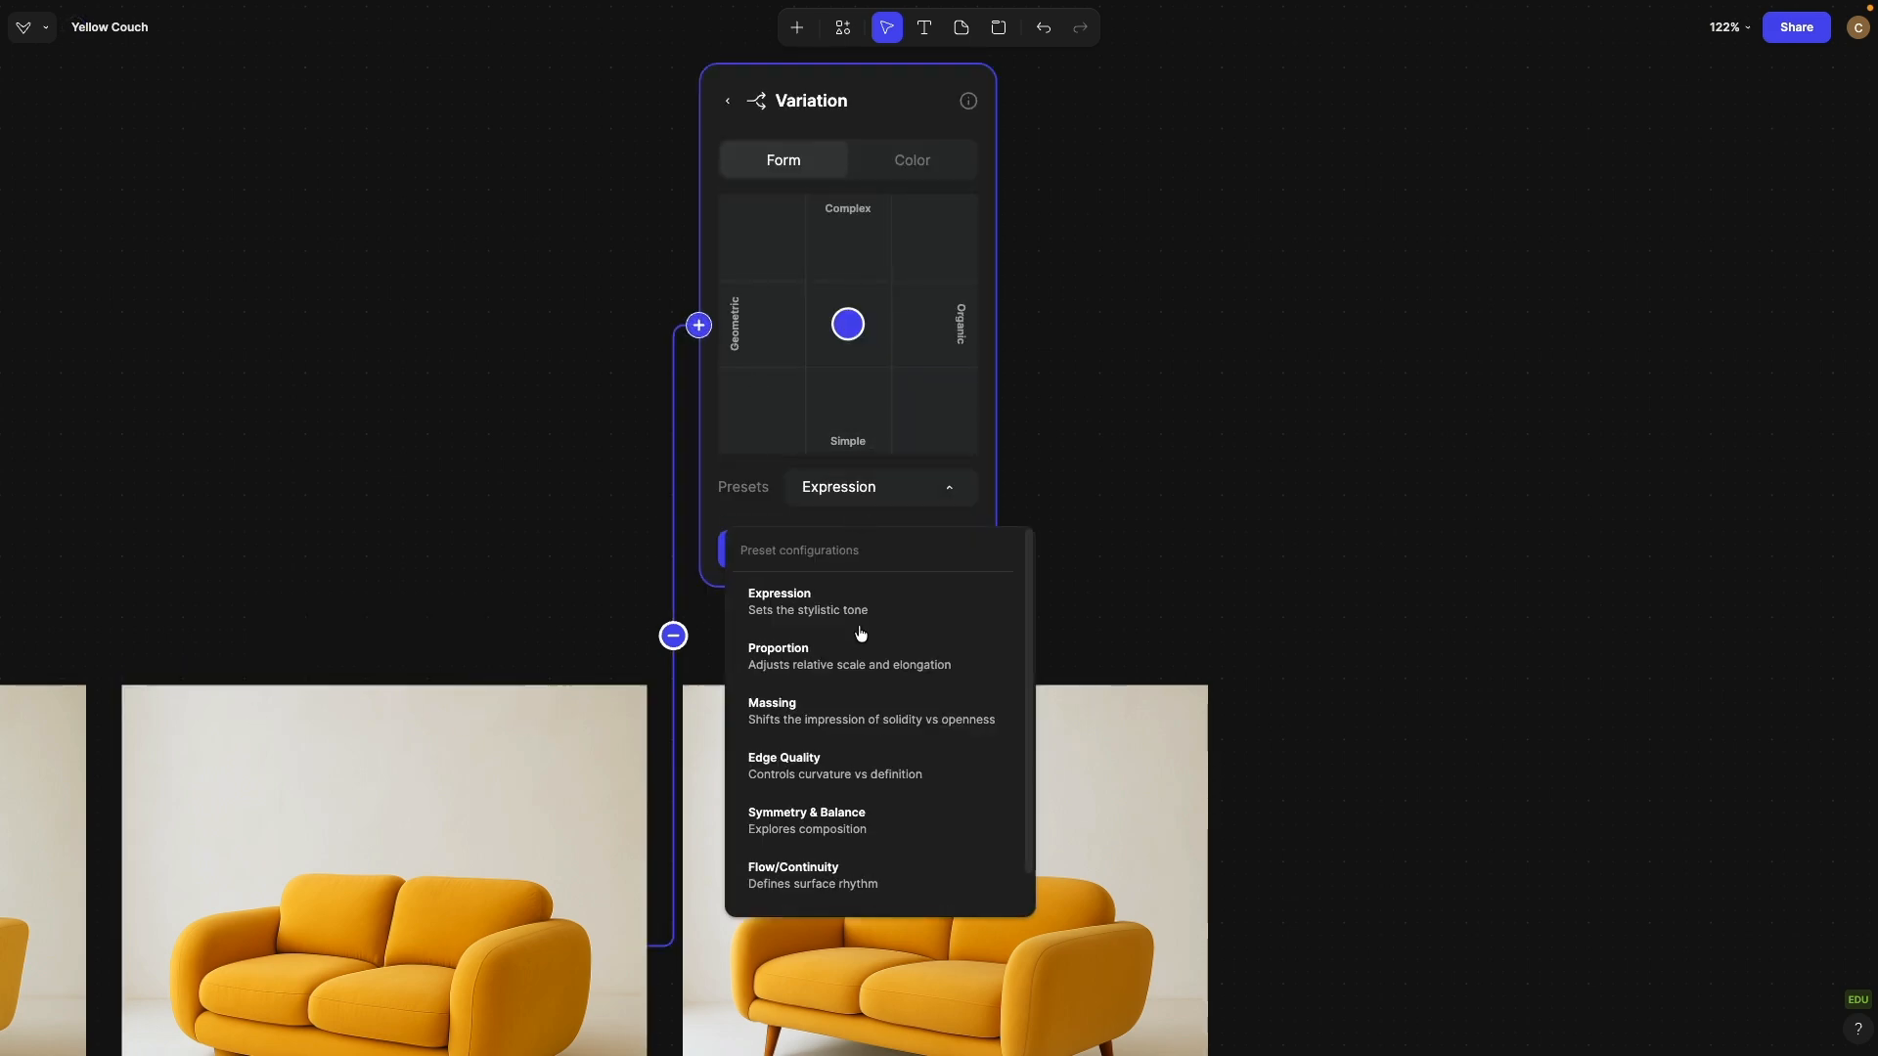
click(846, 766)
drag(848, 299, 625, 94)
click(898, 553)
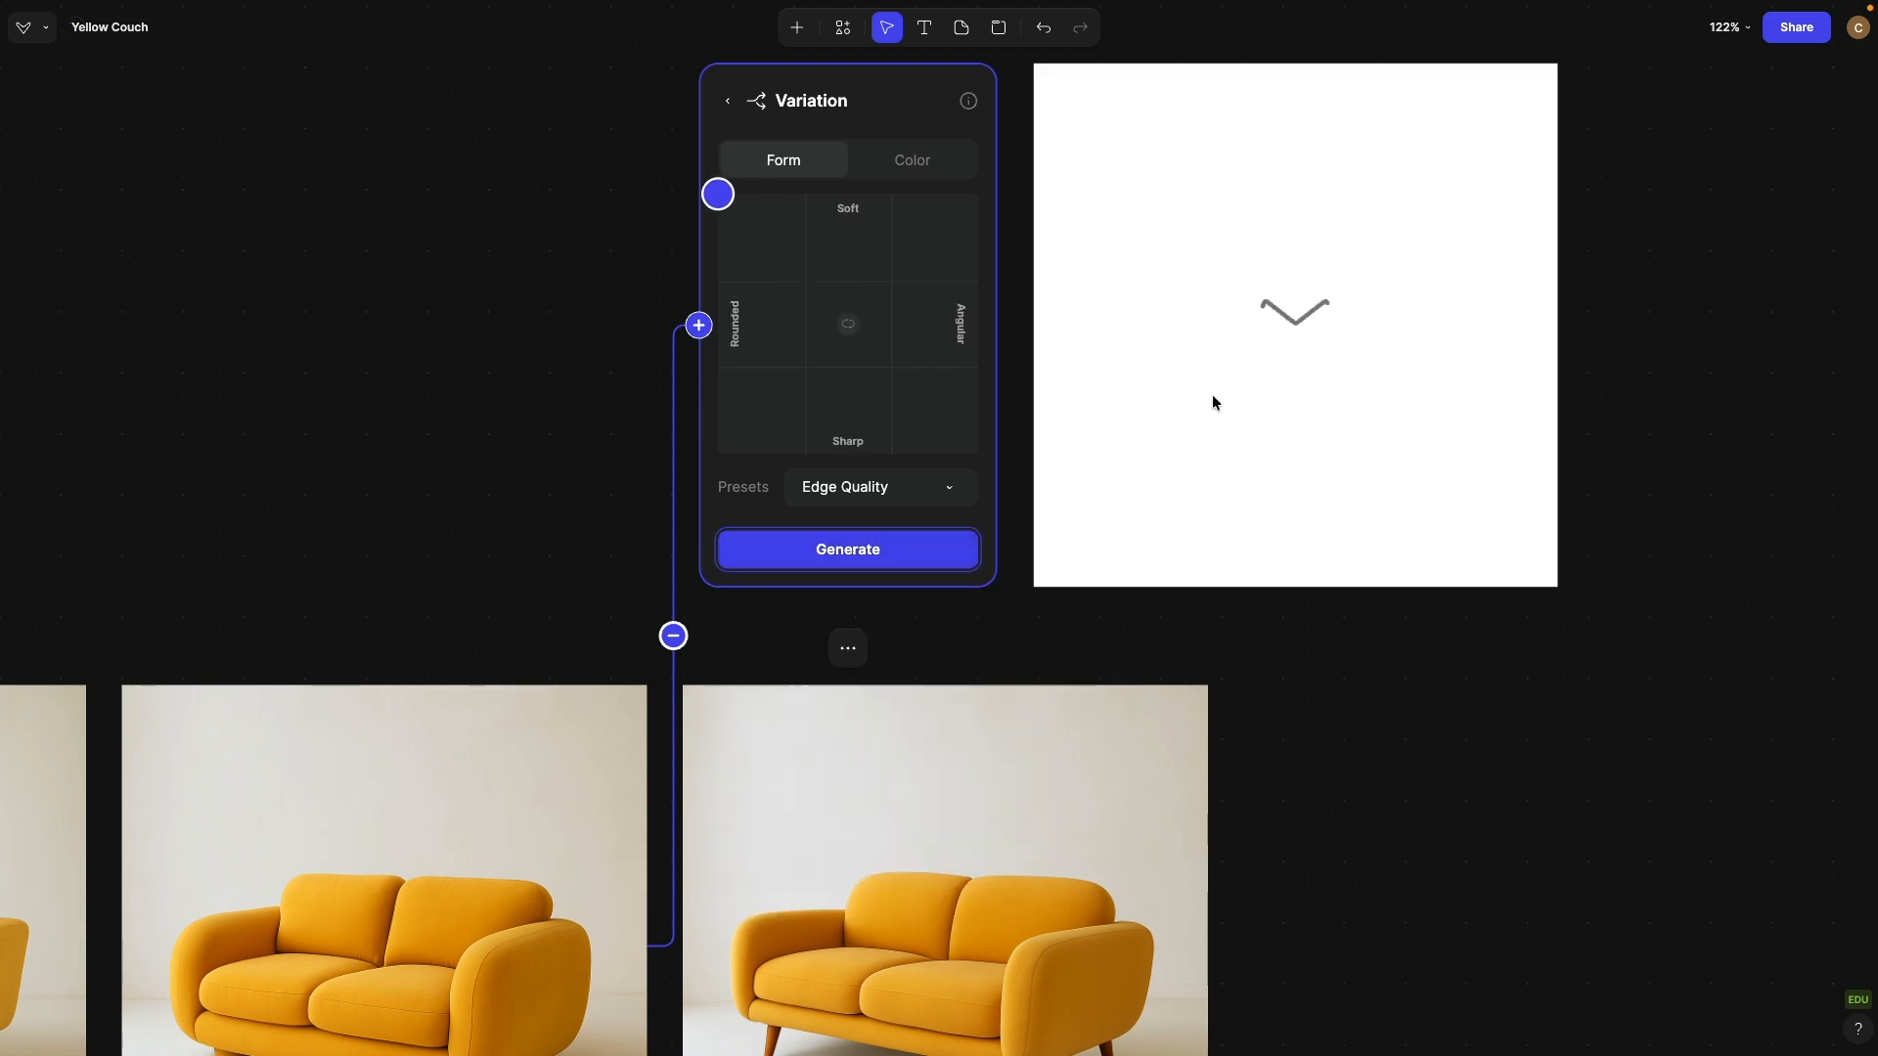
Step: Add a second Modify block beyond the image being generated and switch it to form and color variation
scroll(1213, 395, down, 5)
drag(1459, 327, 1256, 339)
scroll(1258, 344, up, 2)
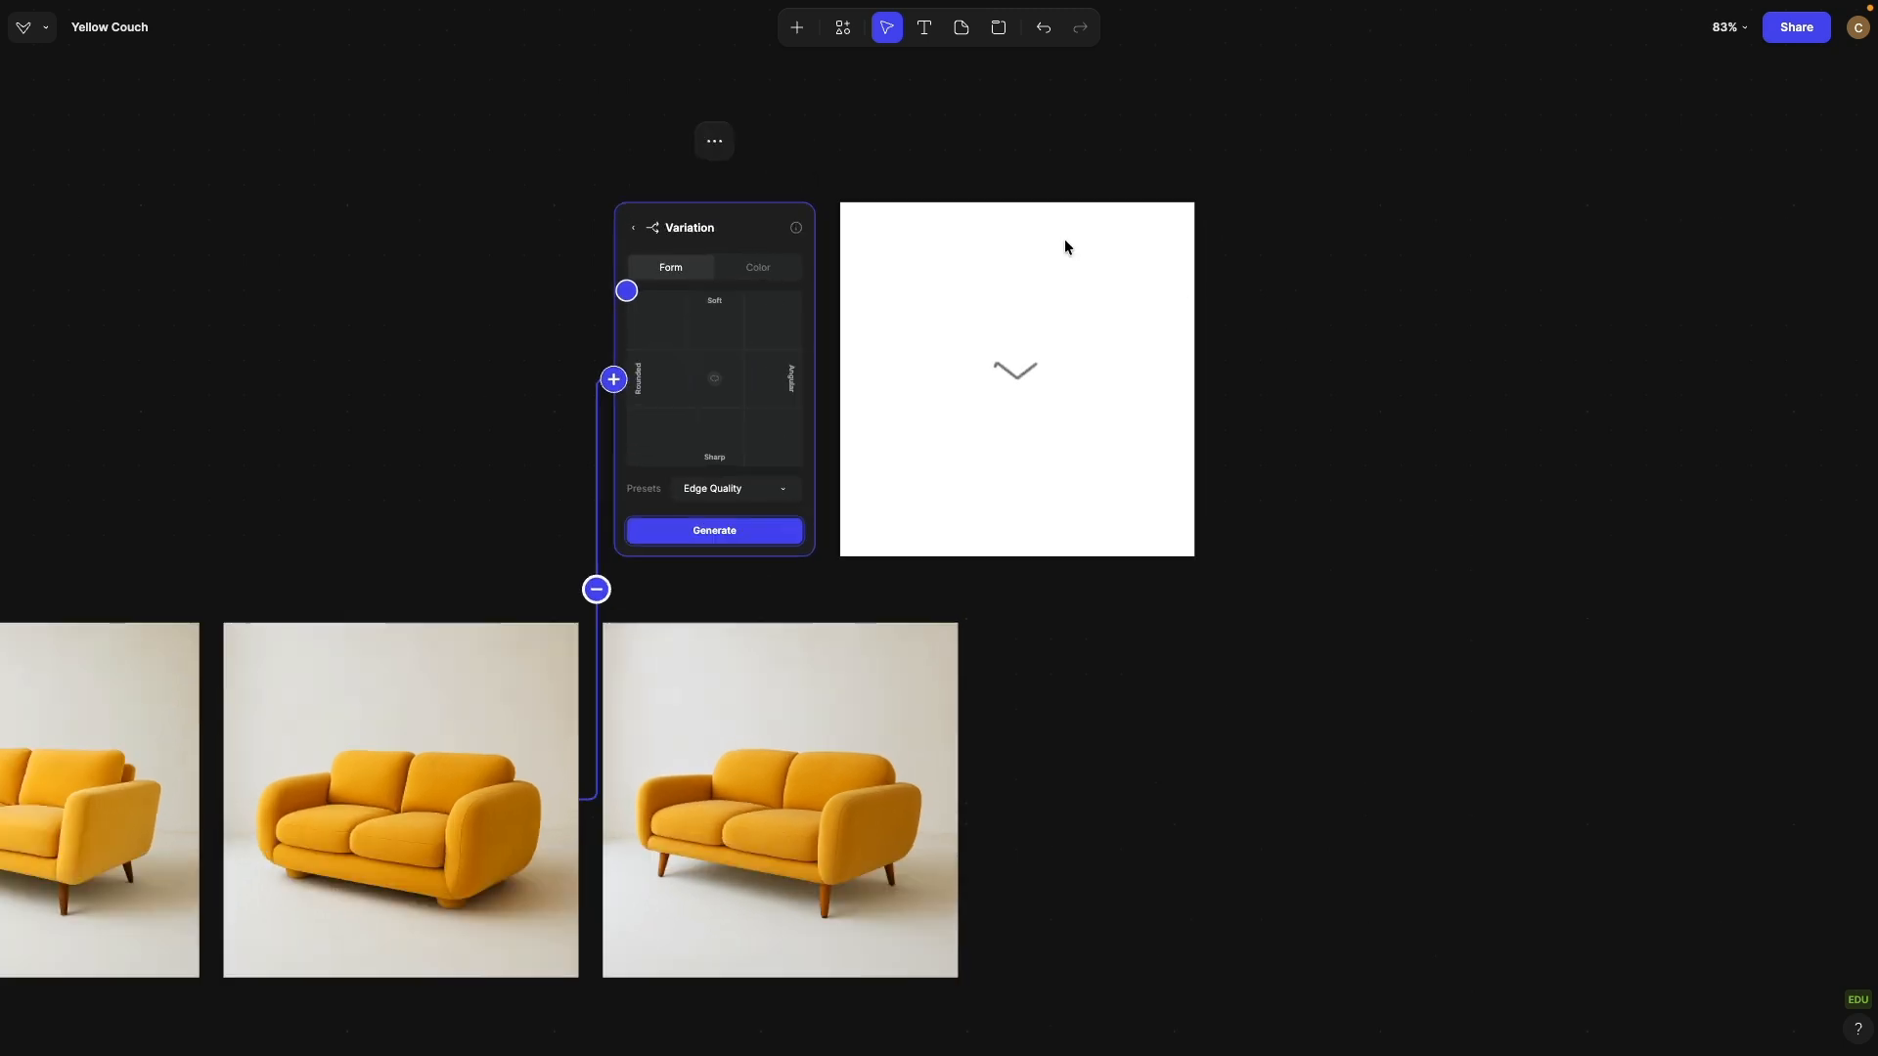
click(797, 28)
click(853, 401)
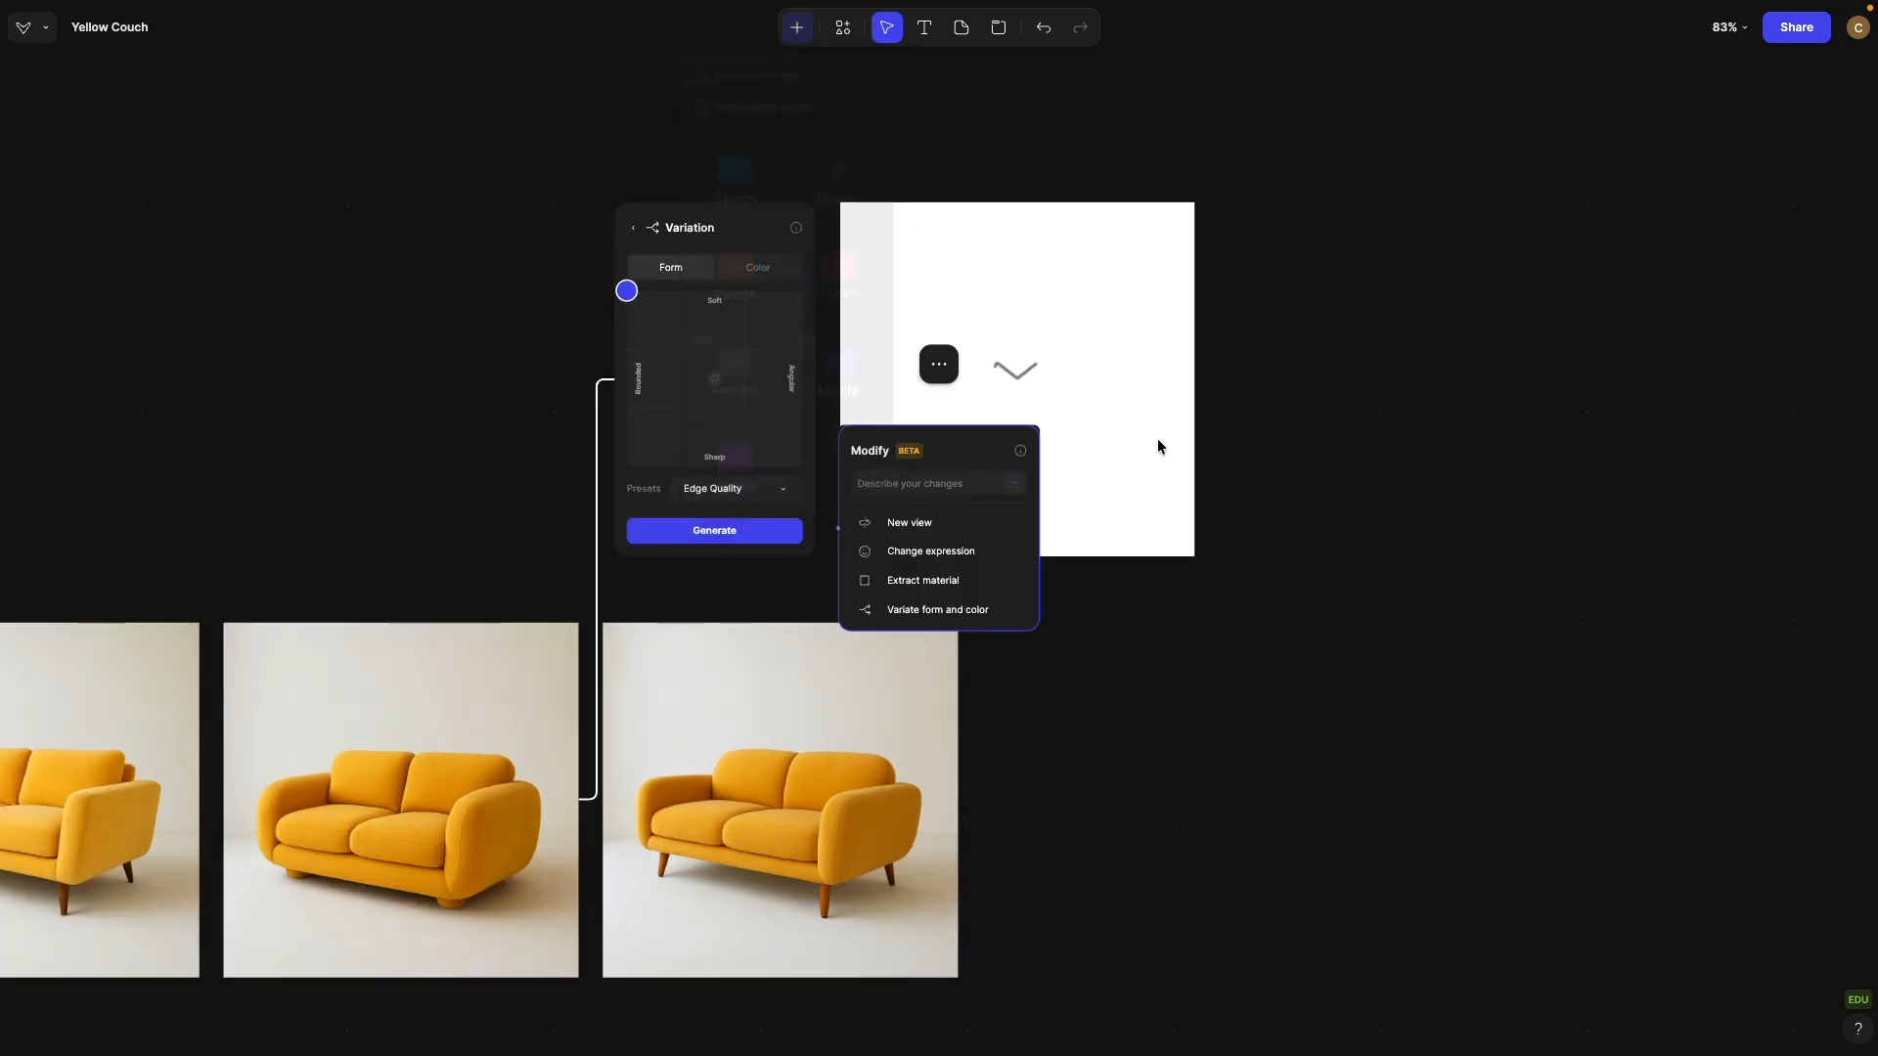
drag(979, 438, 1399, 290)
click(1338, 461)
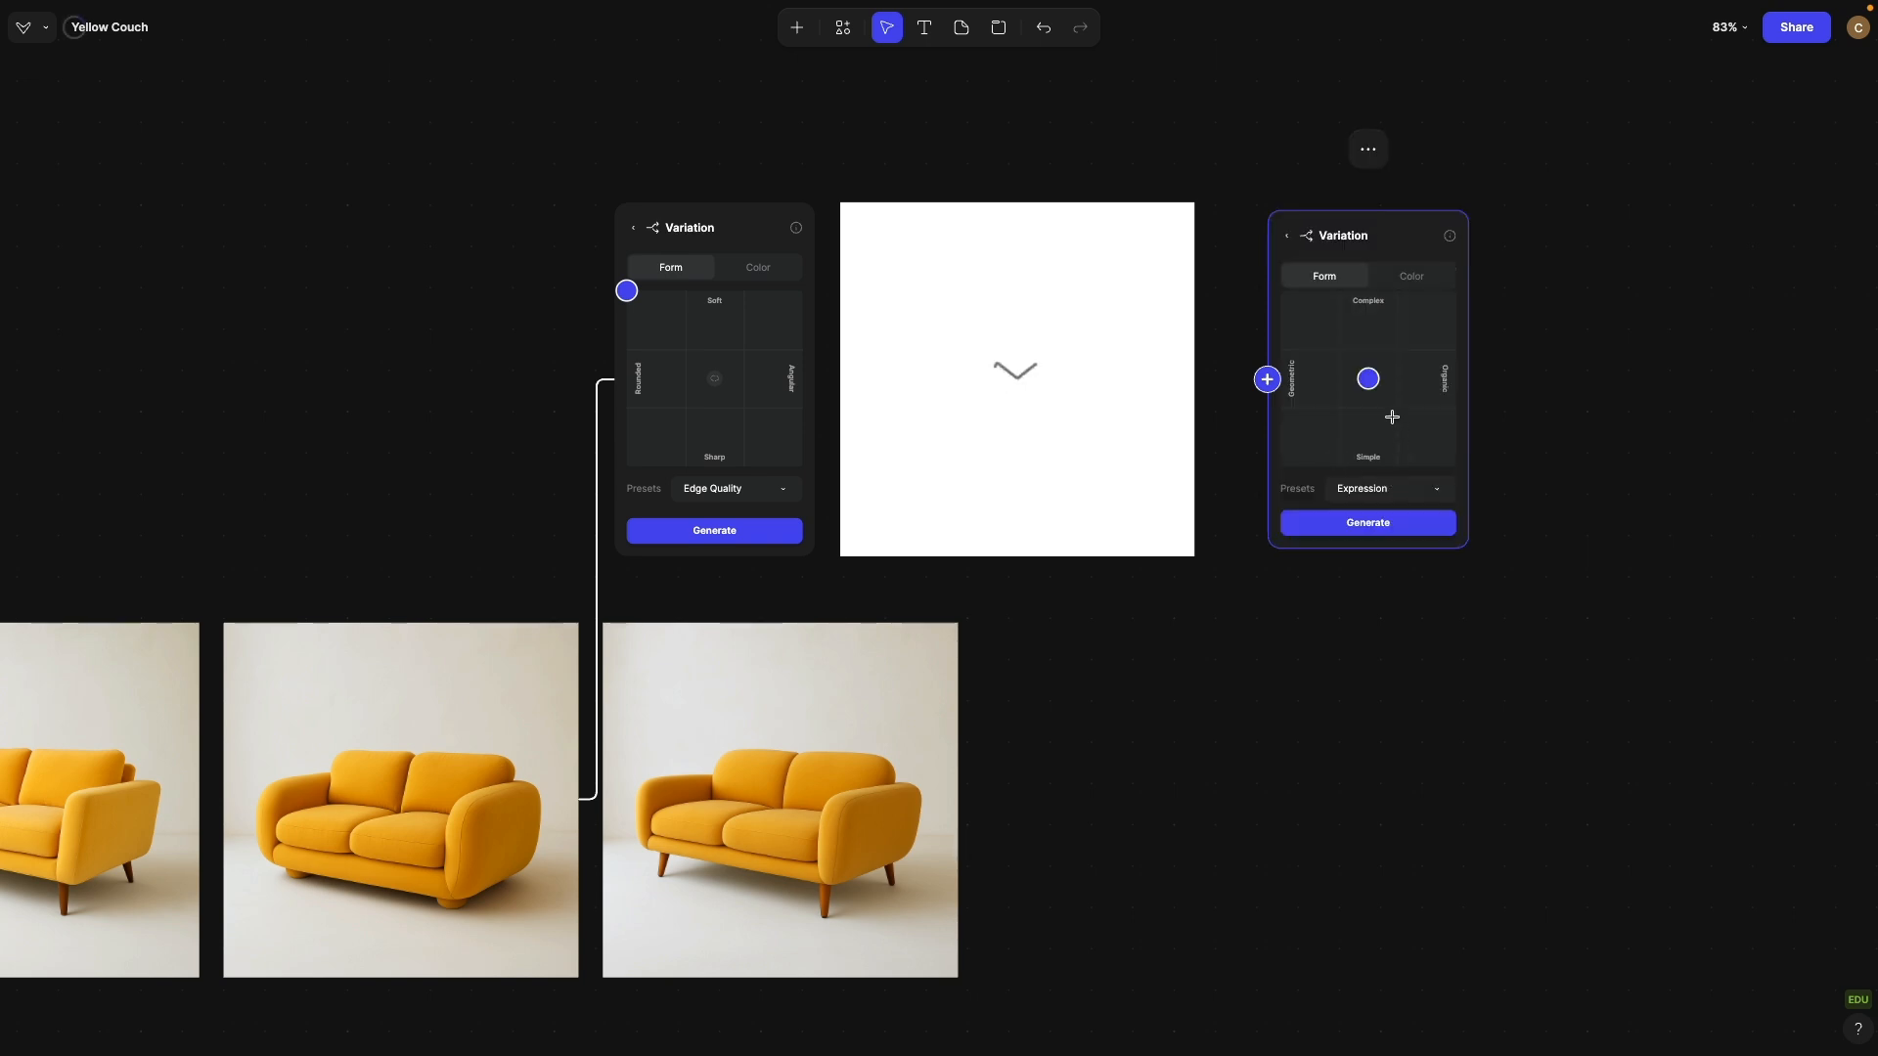
Step: Set the second Variation block to the Edge Quality preset with its marker at the Soft/Rounded corner
click(1383, 492)
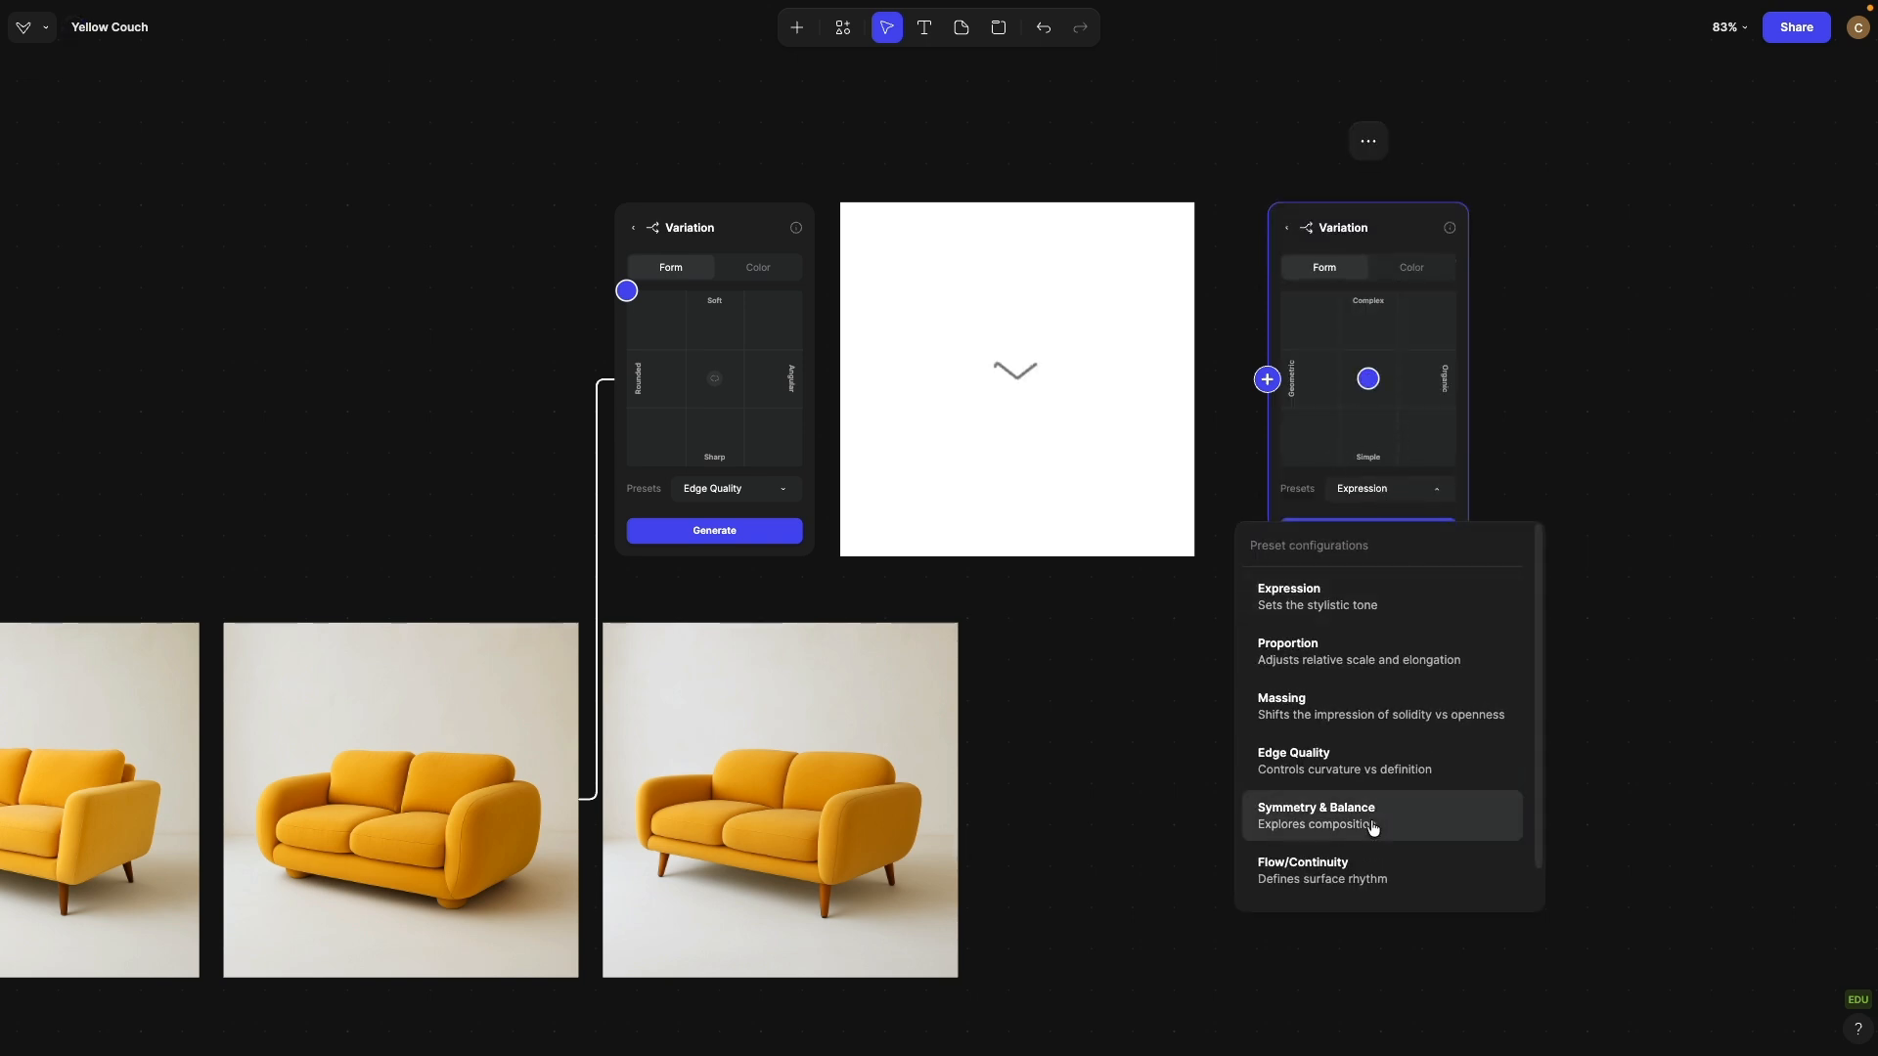
click(1371, 874)
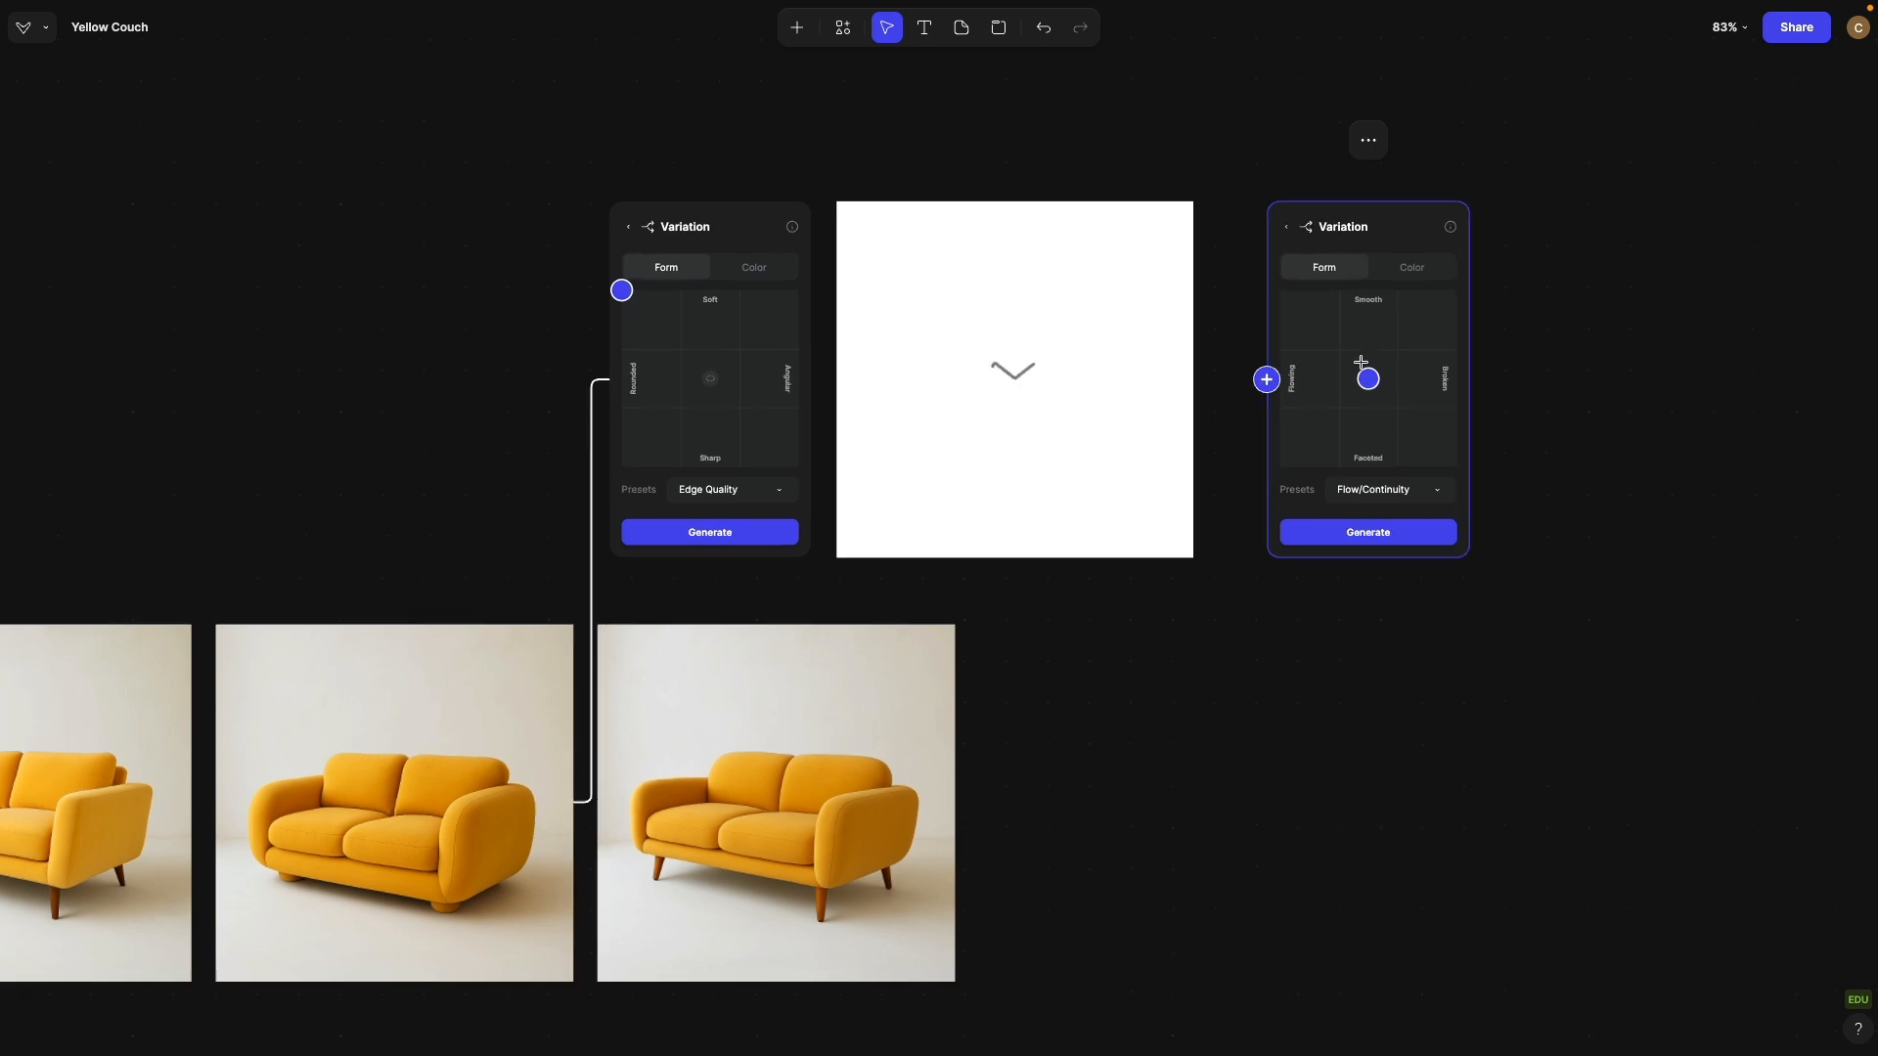
scroll(1378, 415, up, 5)
click(1385, 533)
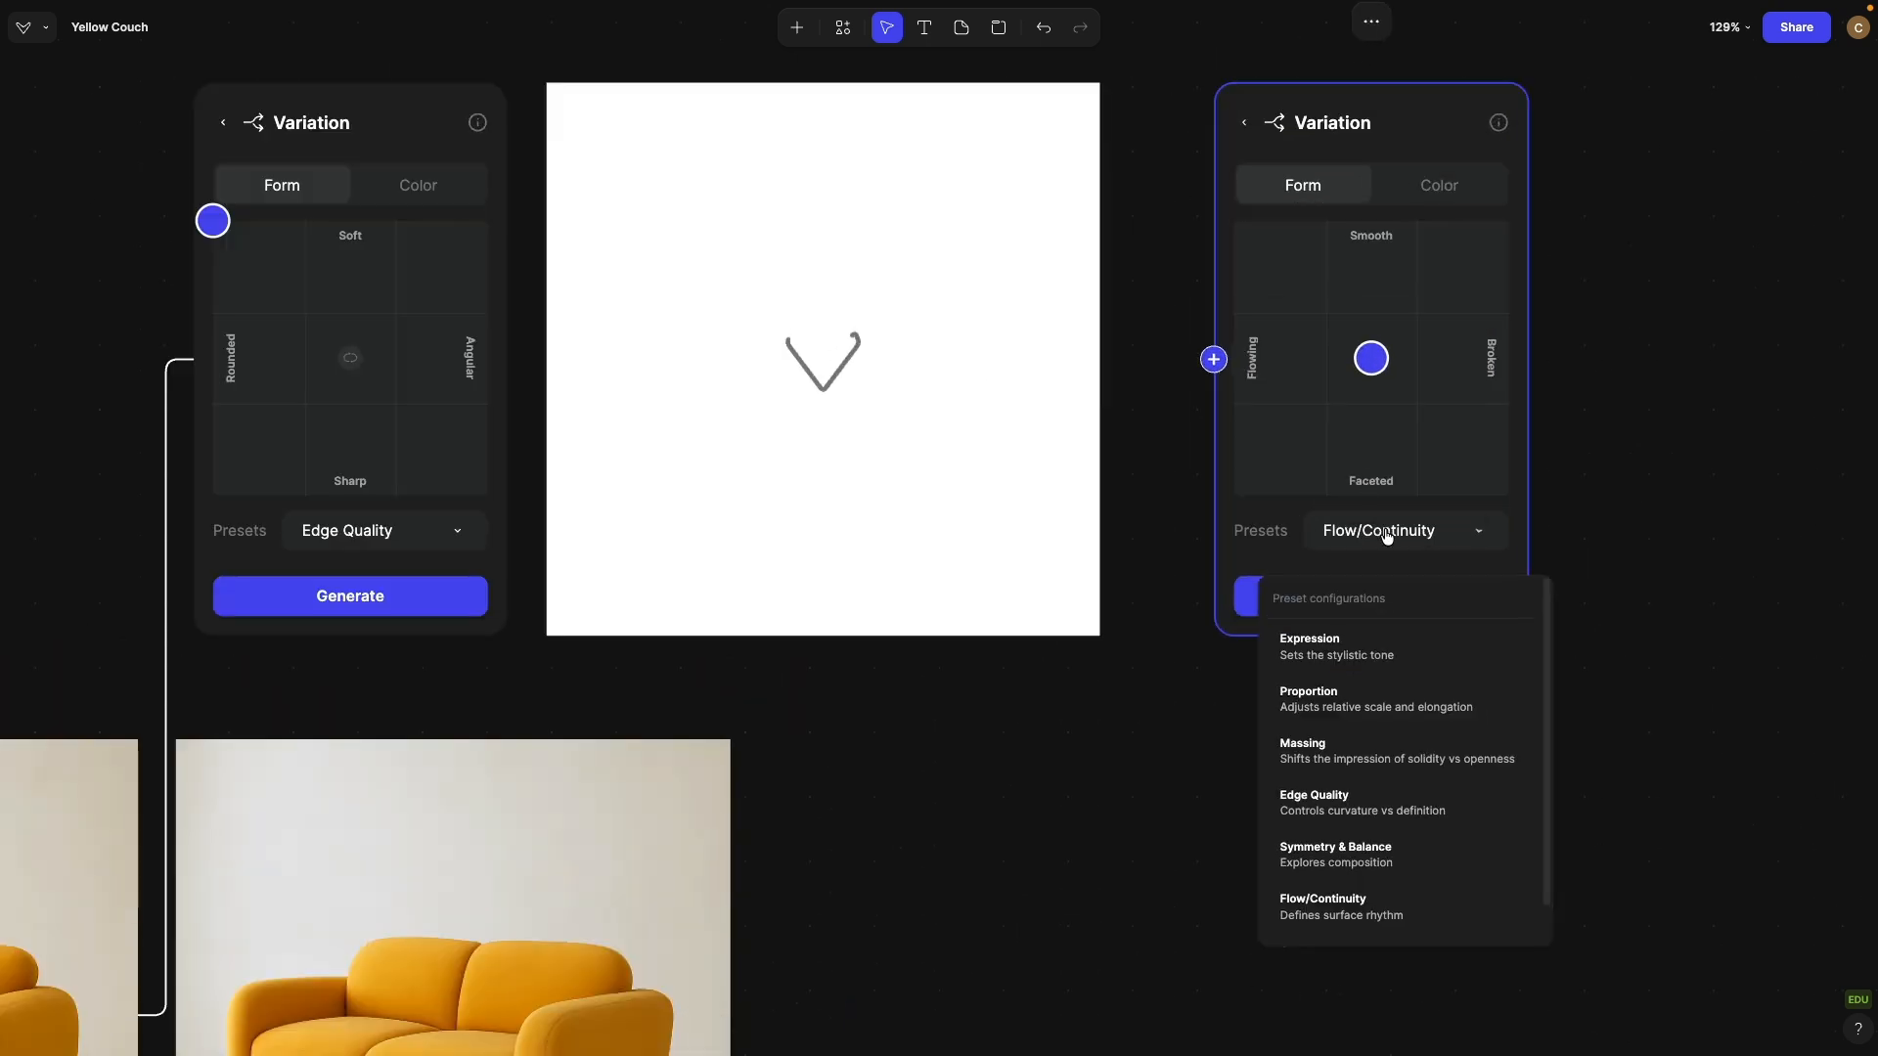
click(1354, 810)
scroll(1182, 369, down, 5)
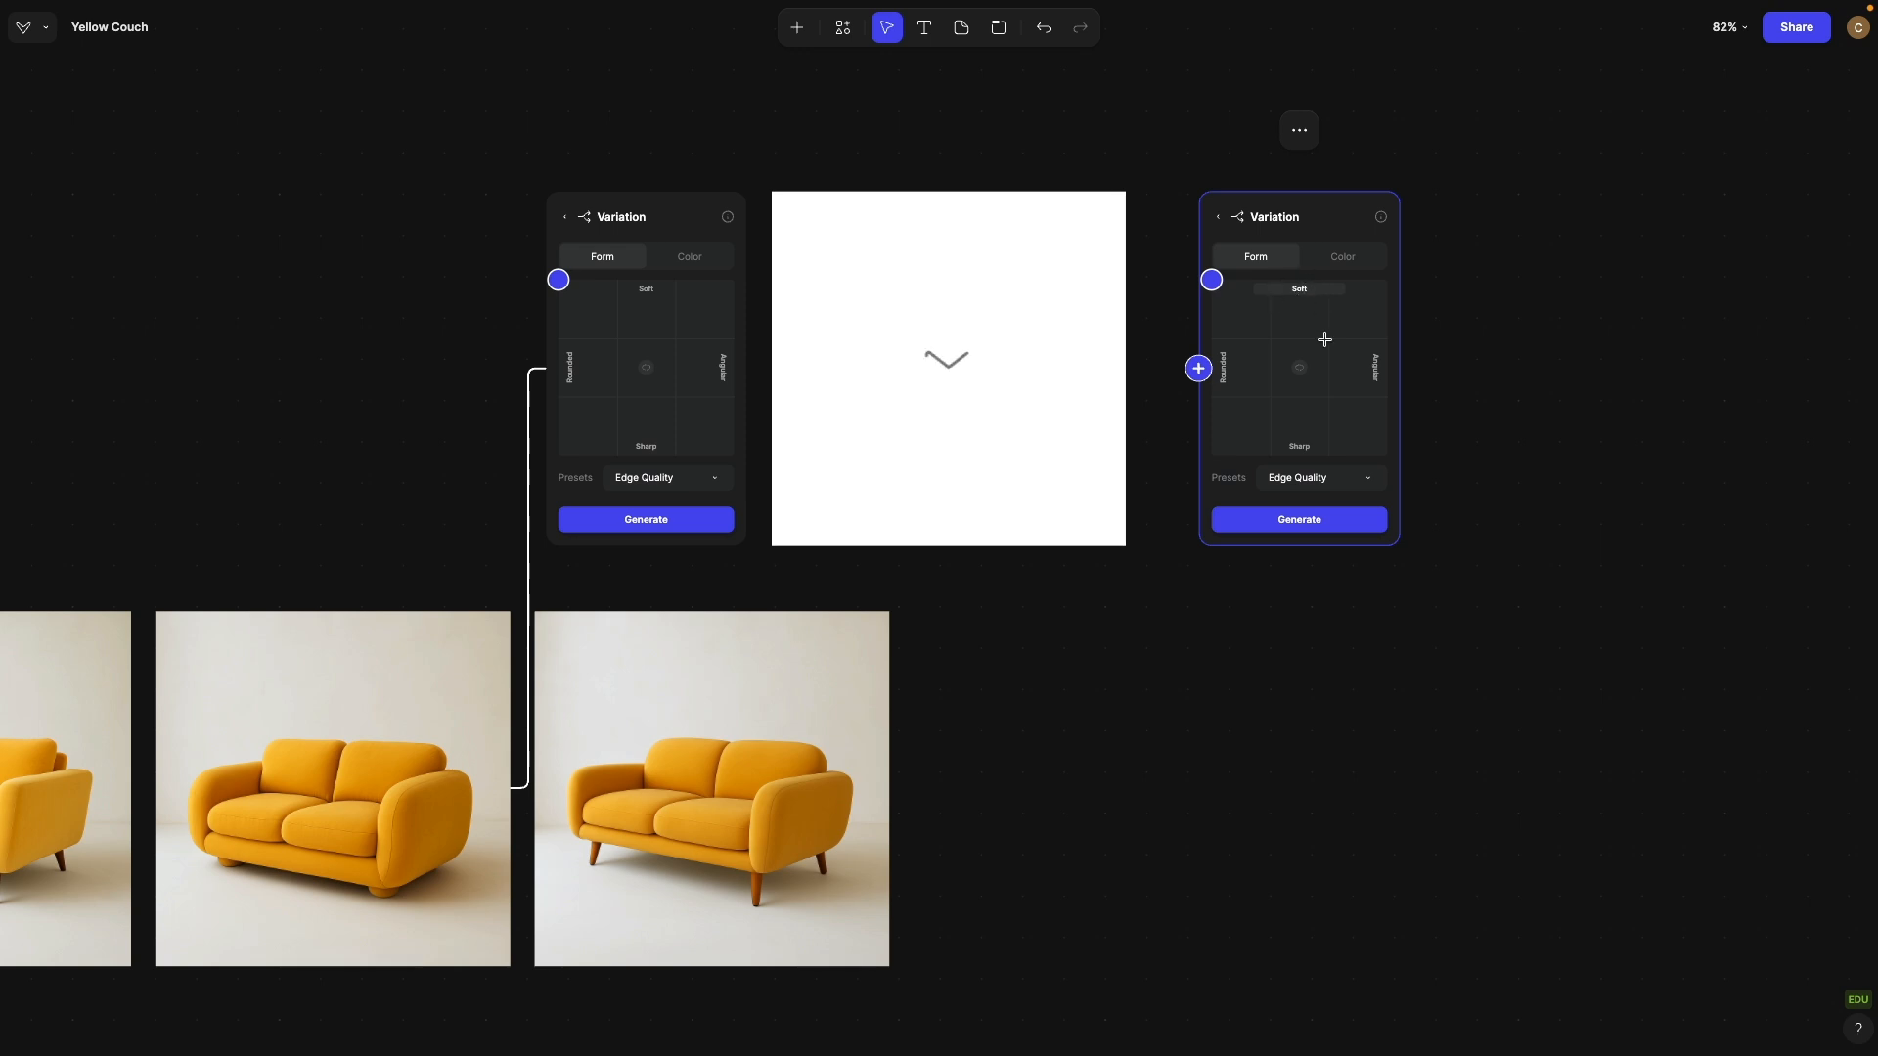
Step: Inspect the newly generated couch, connect it to the second Variation block and generate a further variation from it
click(1006, 405)
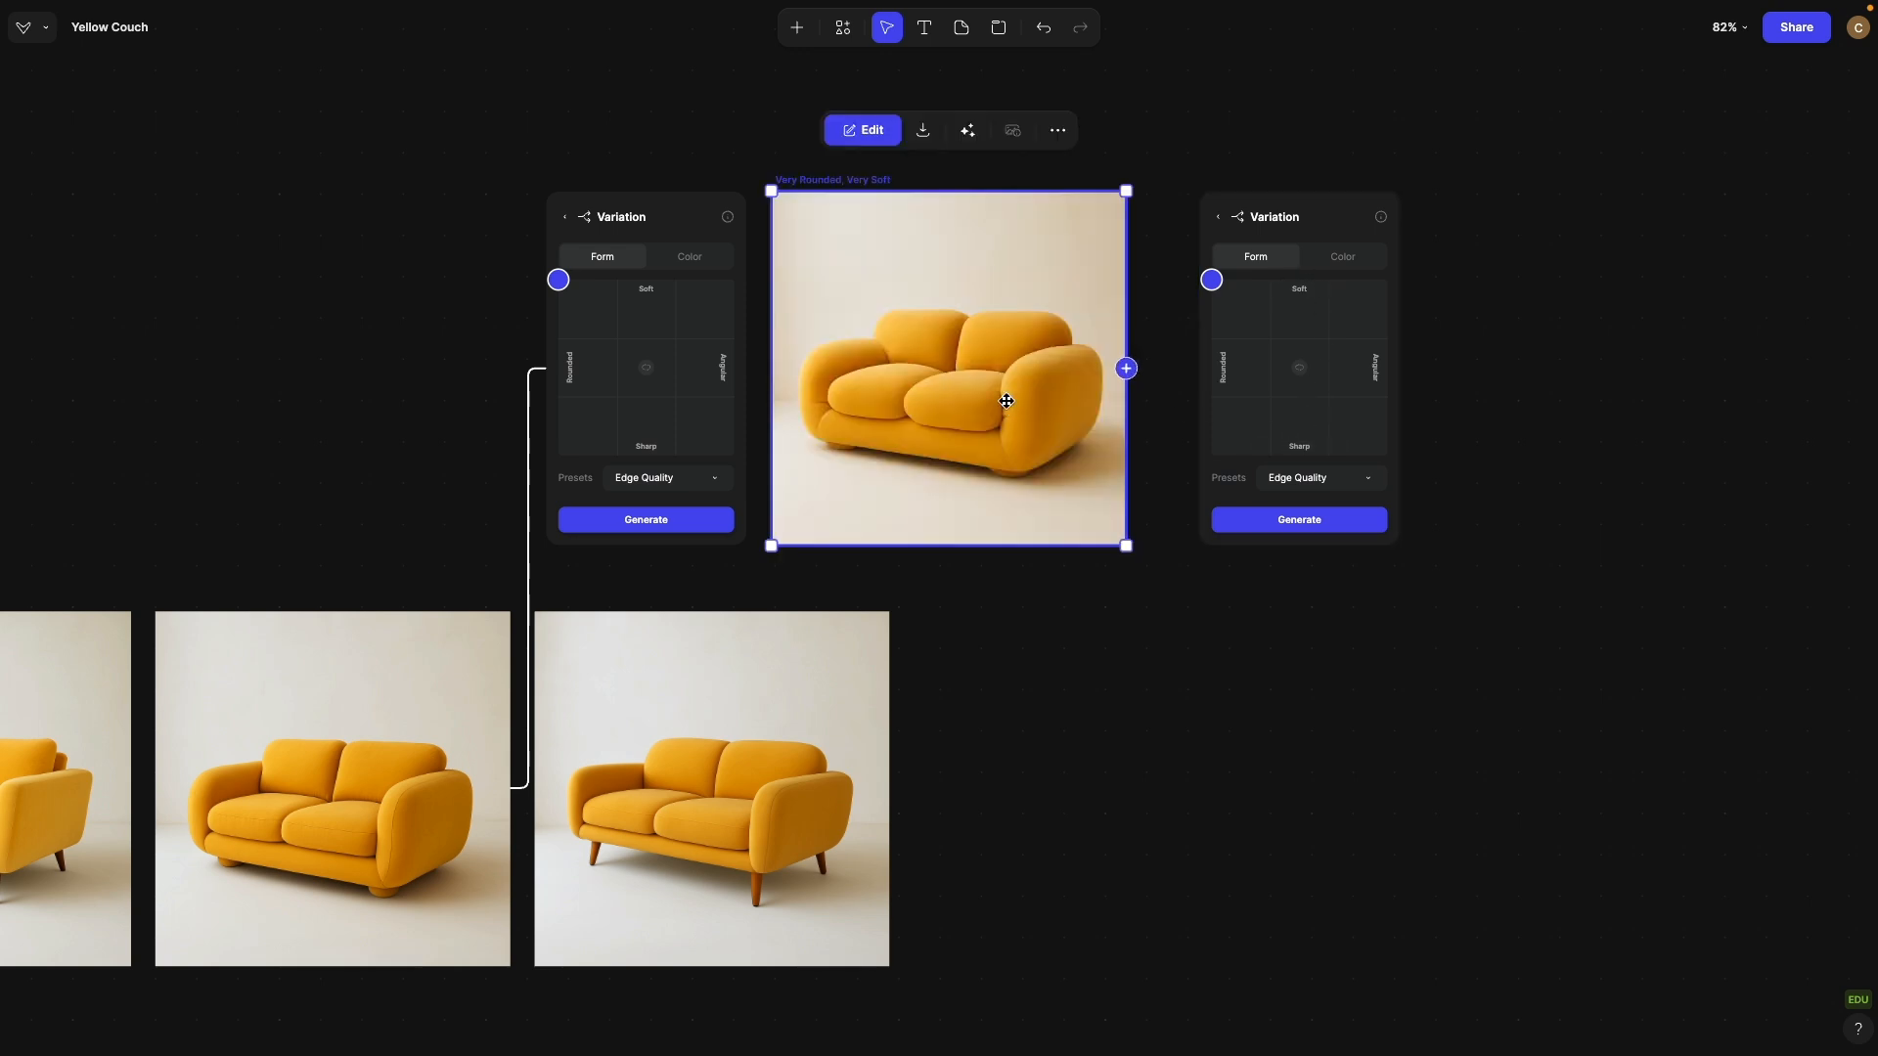
scroll(1004, 401, up, 5)
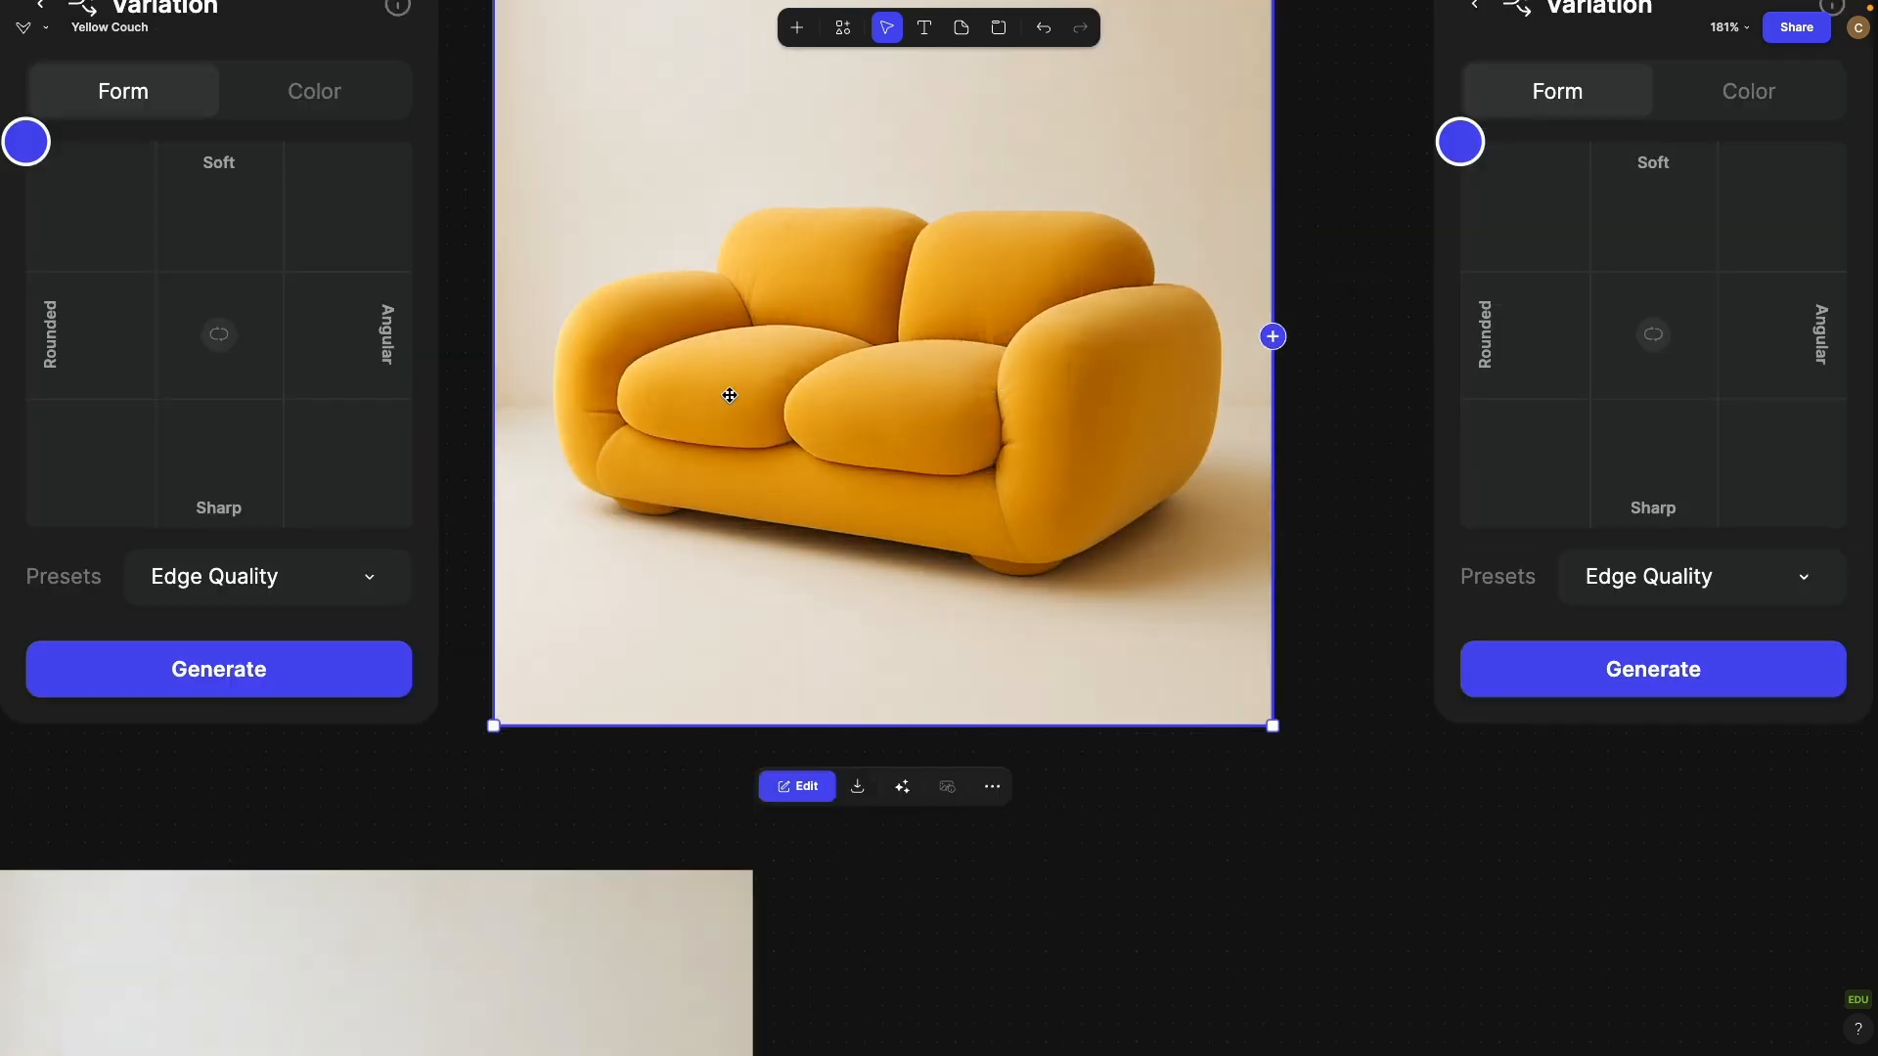
scroll(809, 449, down, 3)
drag(567, 464, 396, 508)
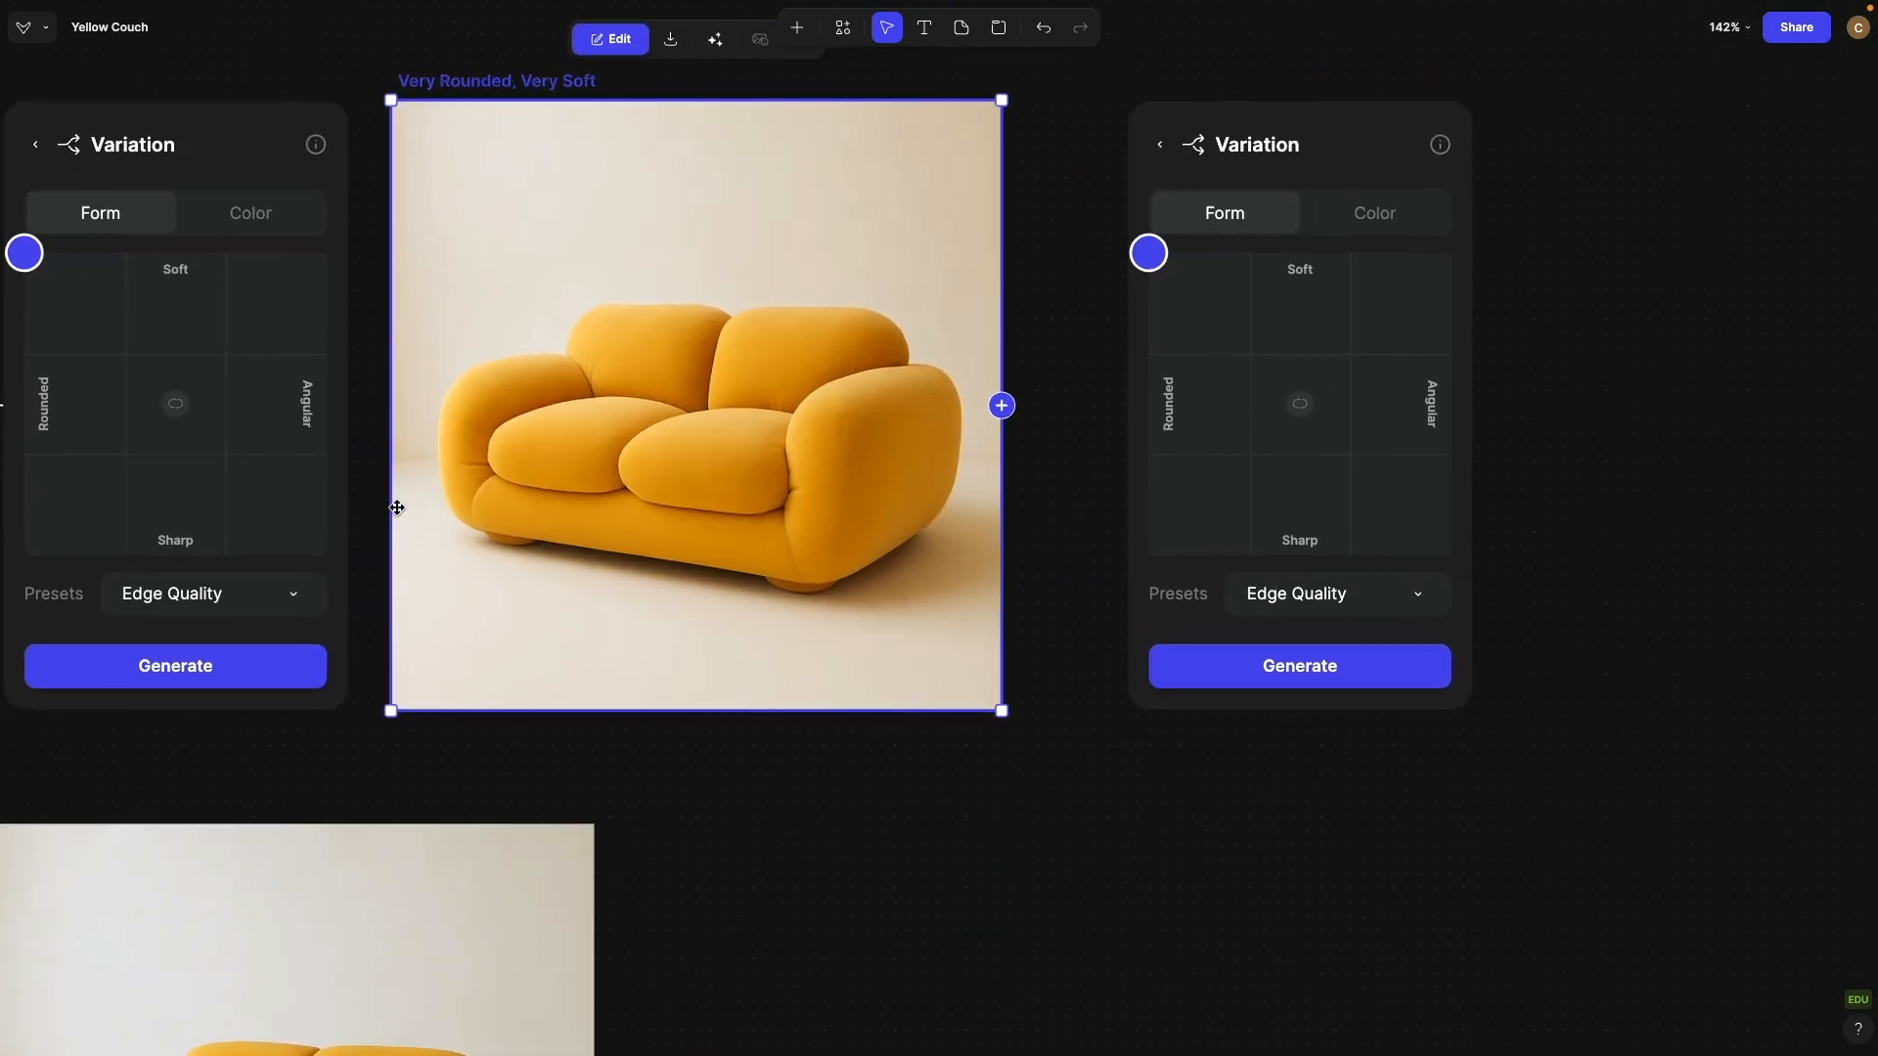
drag(1004, 407, 1197, 411)
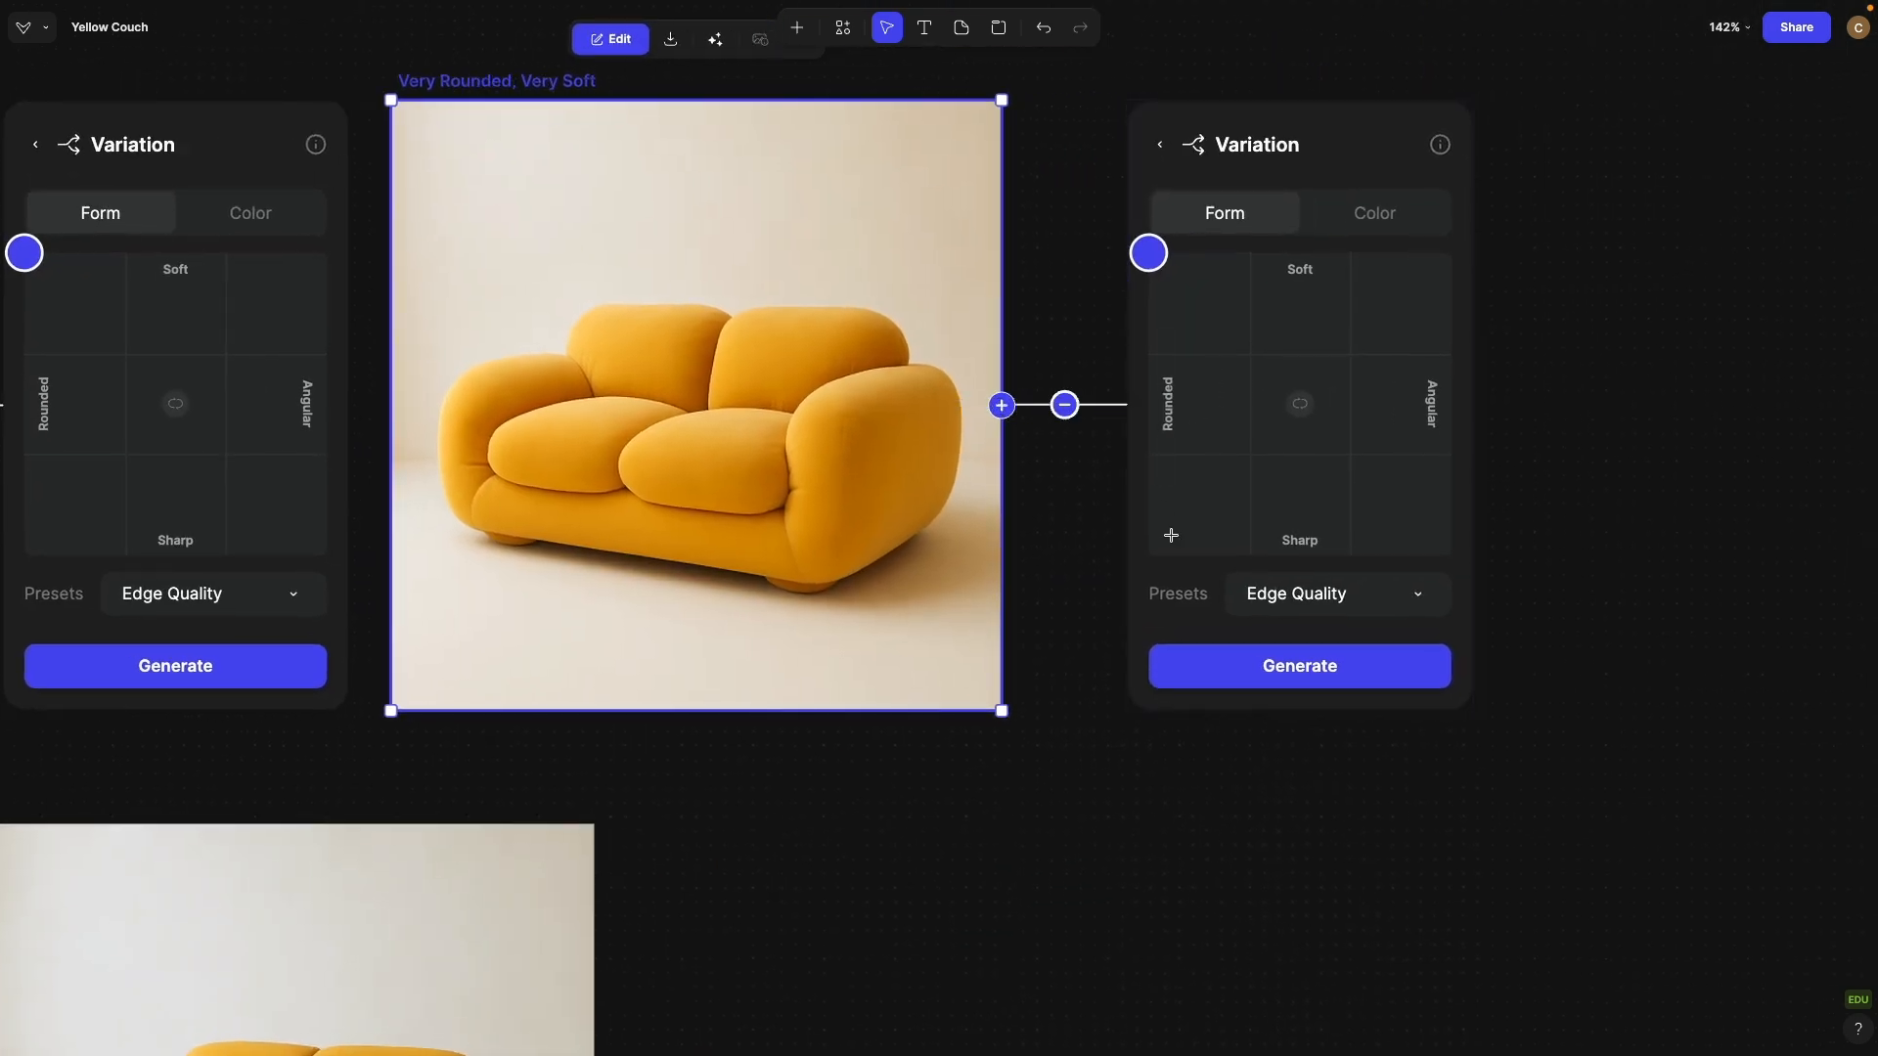
click(1343, 682)
scroll(1369, 743, down, 8)
drag(1377, 771, 1195, 658)
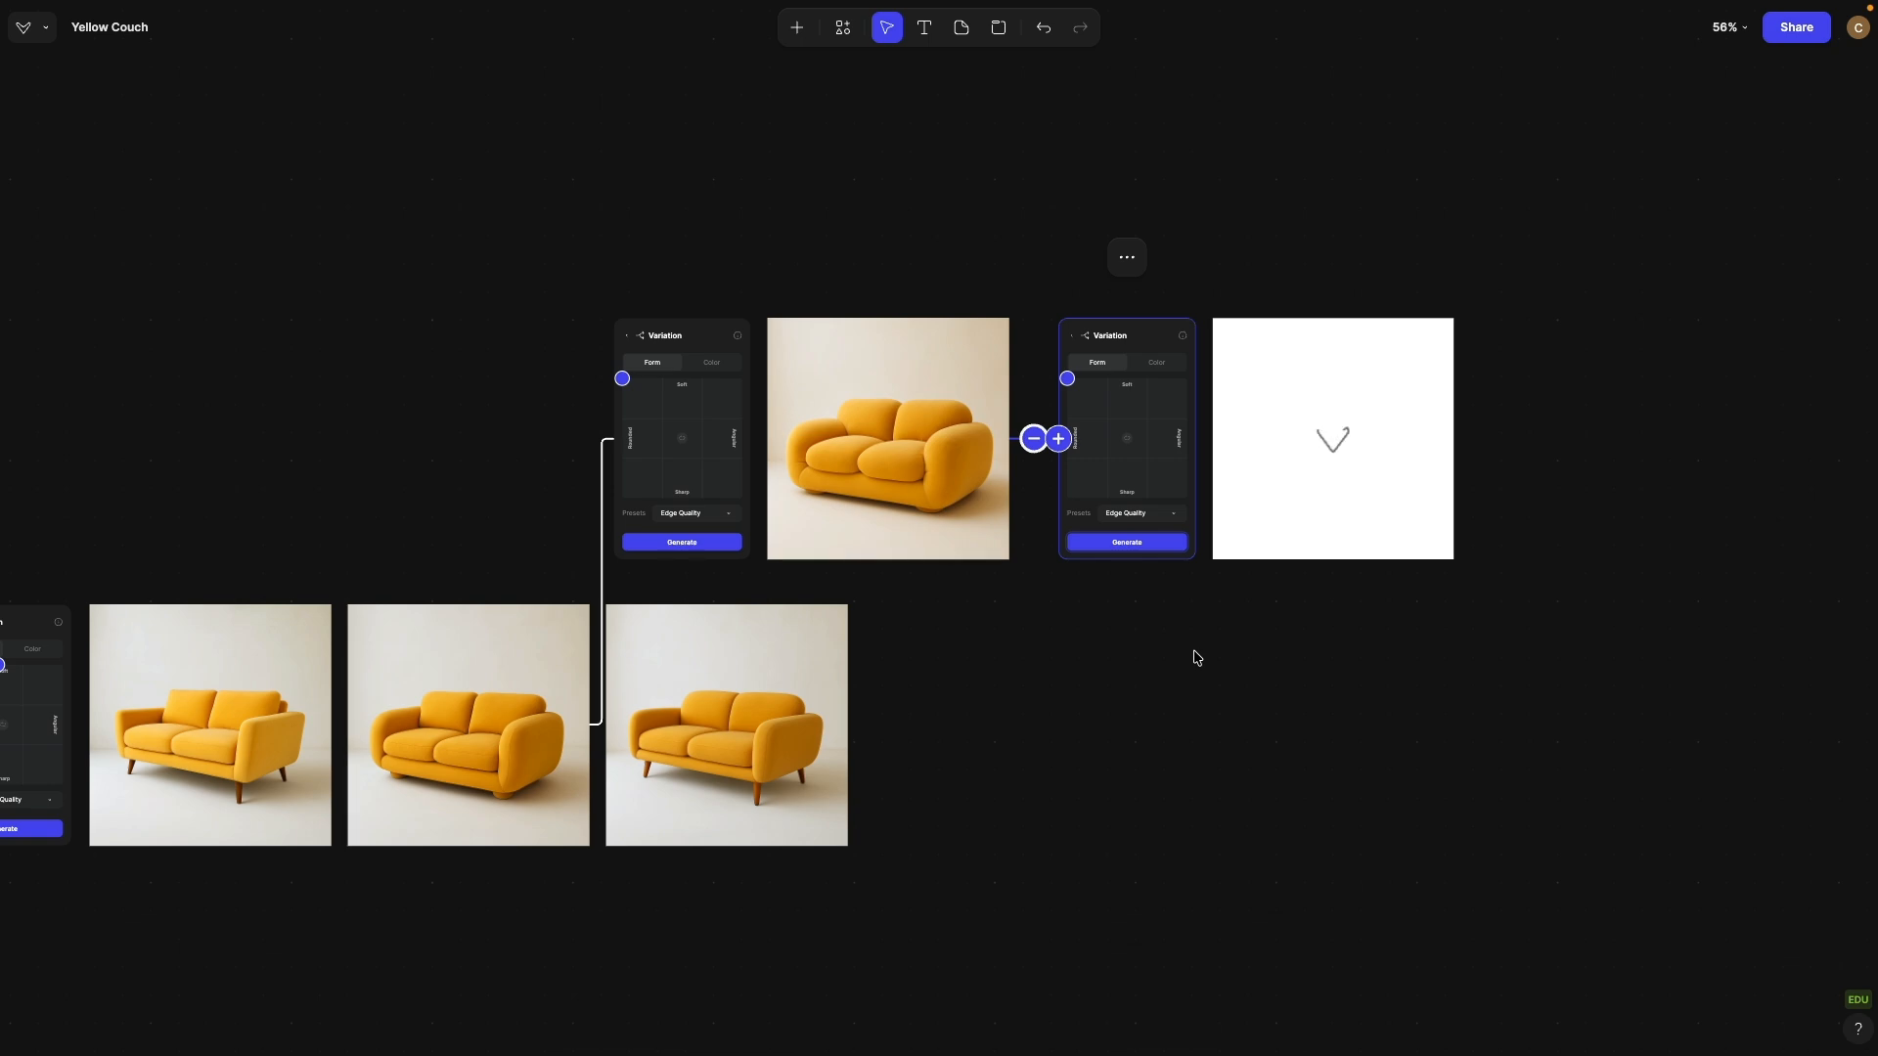
Step: Examine the earlier chain of successive couch variations lower on the board and return to the current chain
scroll(1195, 657, down, 9)
drag(1195, 657, 1130, 128)
drag(1040, 979, 980, 557)
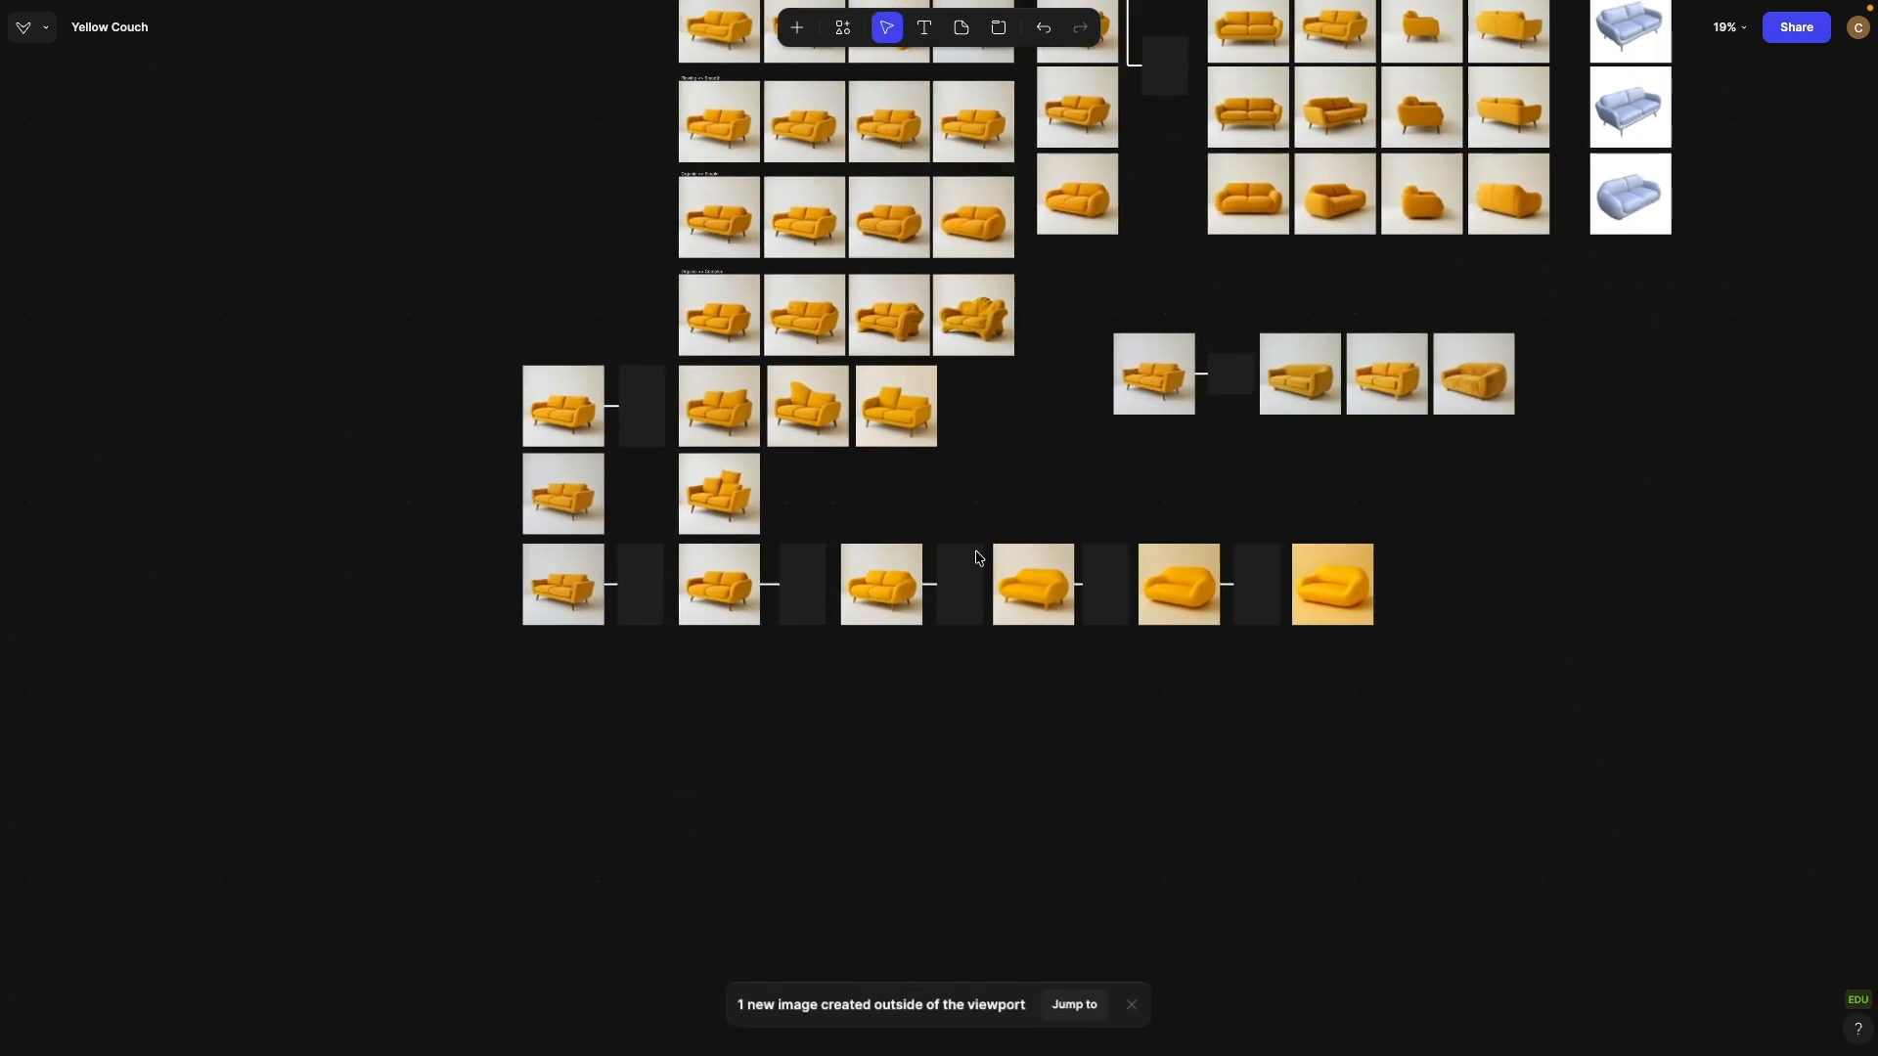
scroll(979, 557, up, 4)
drag(185, 779, 1619, 631)
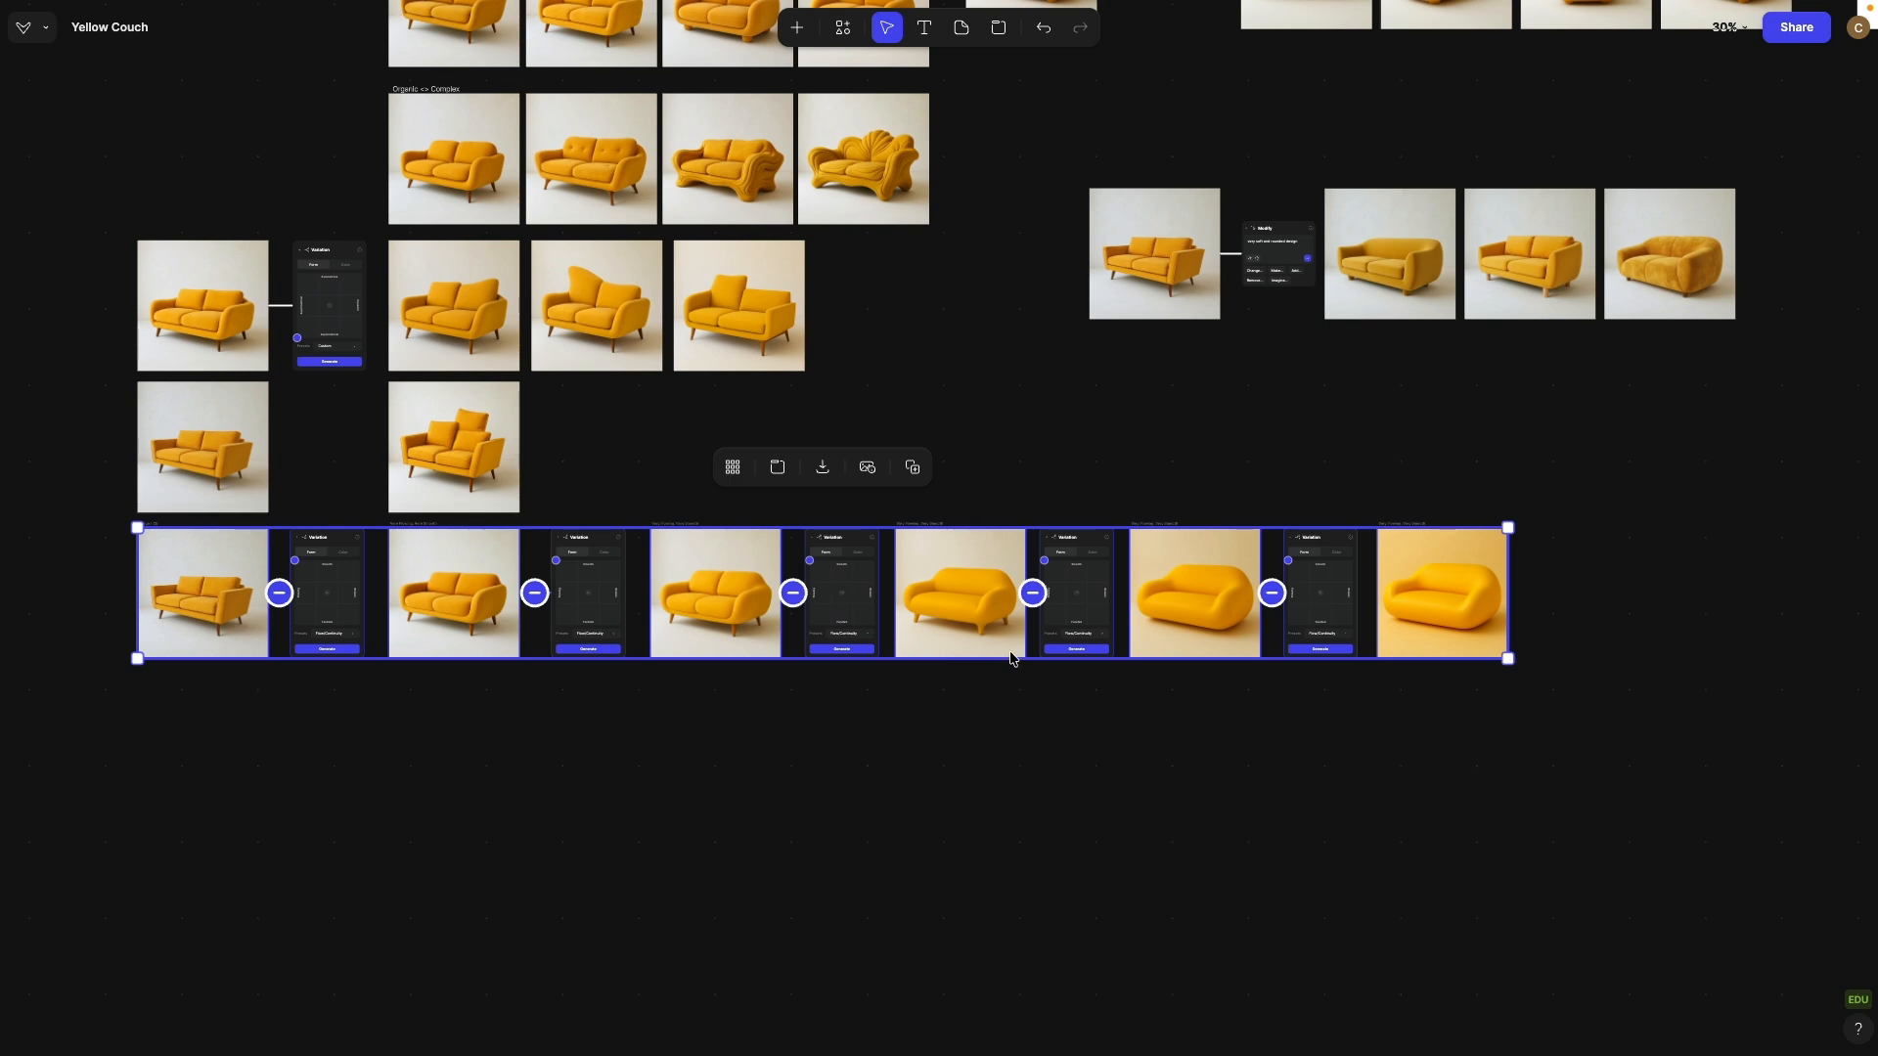
click(1056, 486)
scroll(1043, 486, down, 2)
scroll(1044, 486, up, 10)
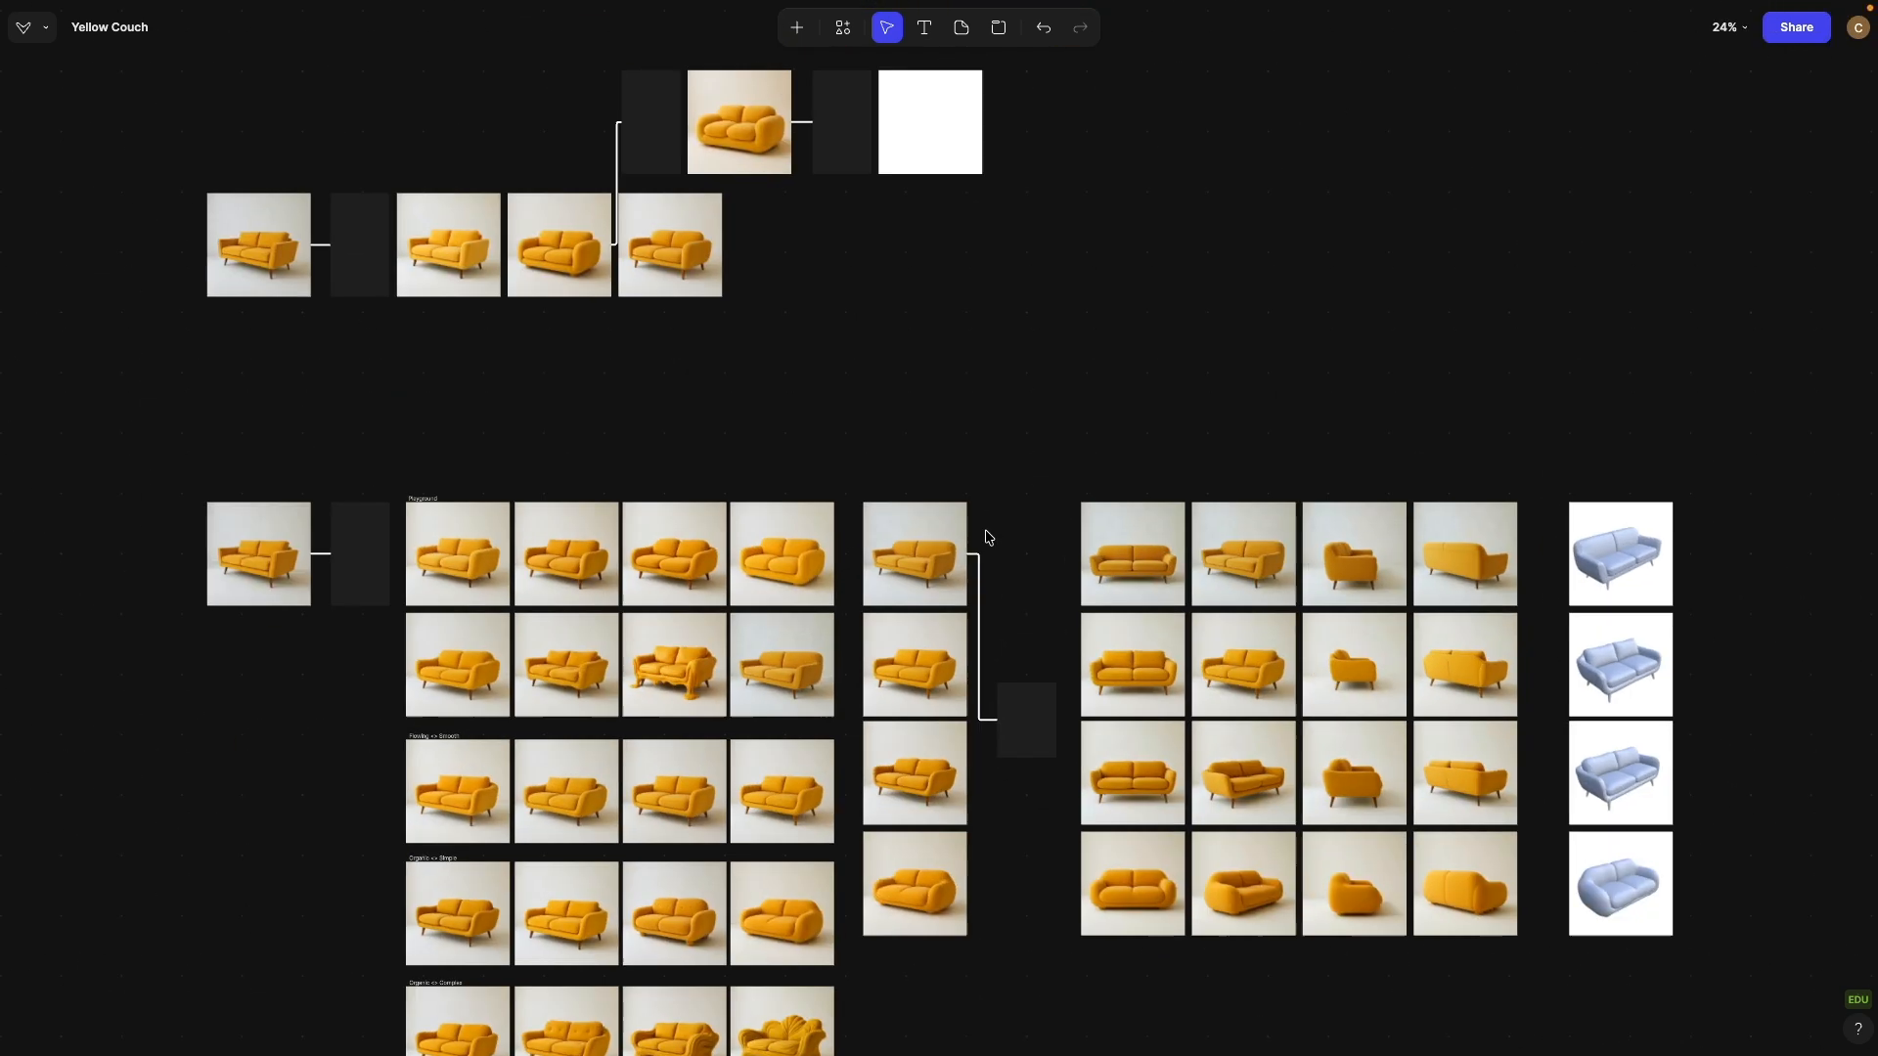
scroll(990, 538, up, 3)
scroll(1007, 456, up, 6)
scroll(1336, 416, up, 1)
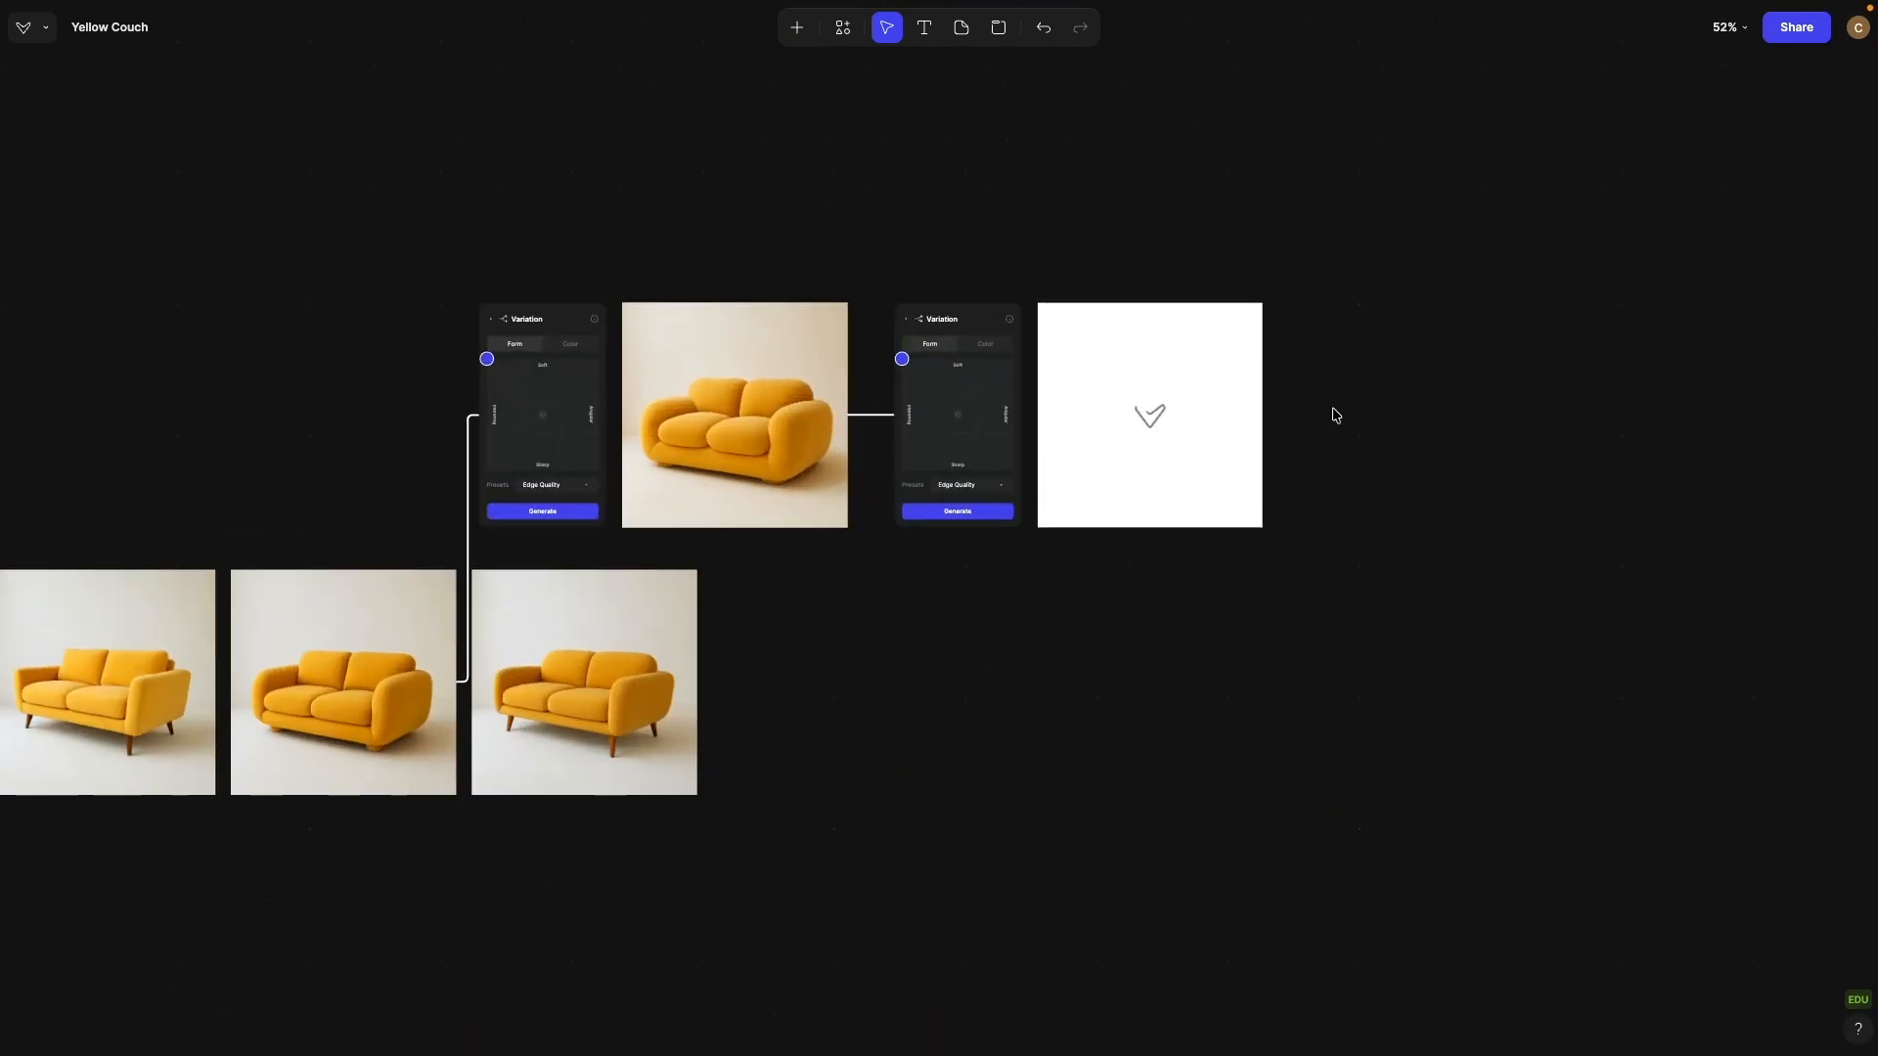
scroll(797, 679, left, 5)
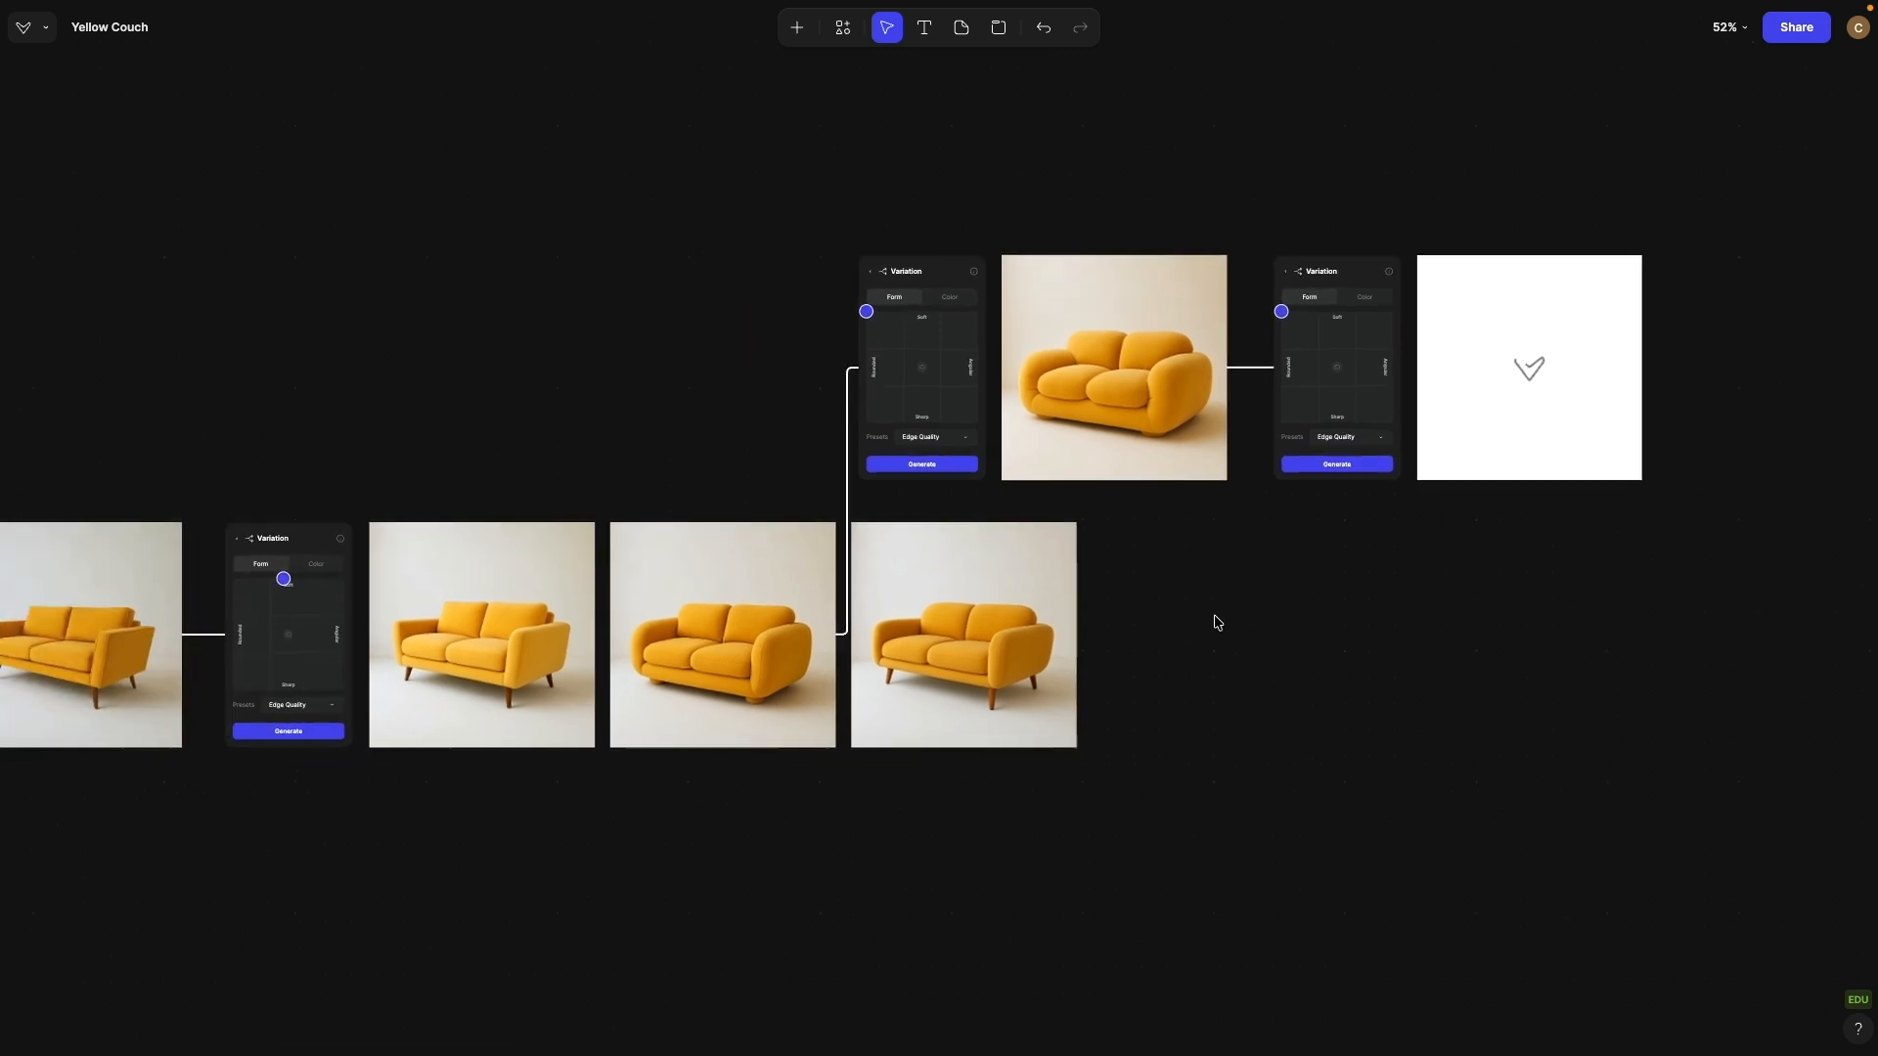
Step: Stack the third couch variation above the first one and center the pair vertically beside their Variation block
click(992, 665)
drag(974, 630, 511, 437)
click(466, 258)
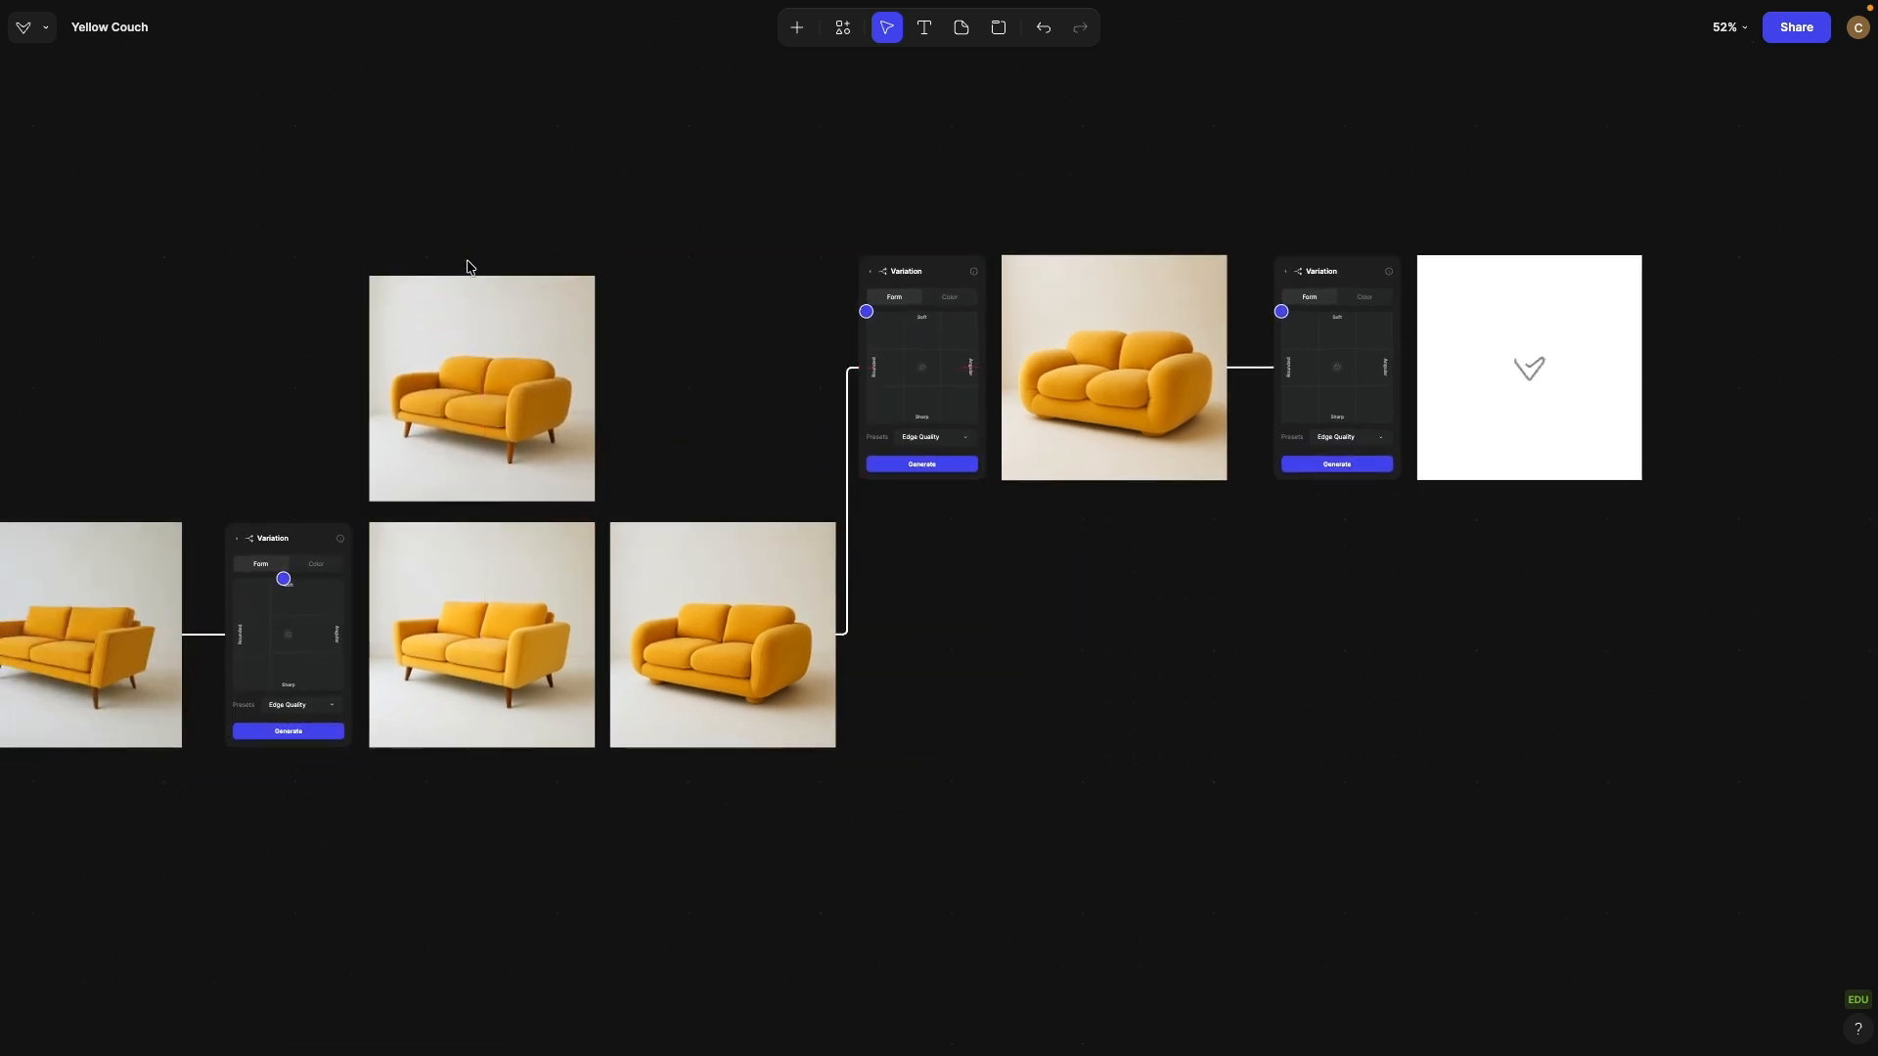
drag(431, 200, 516, 685)
drag(508, 408, 508, 532)
click(1097, 734)
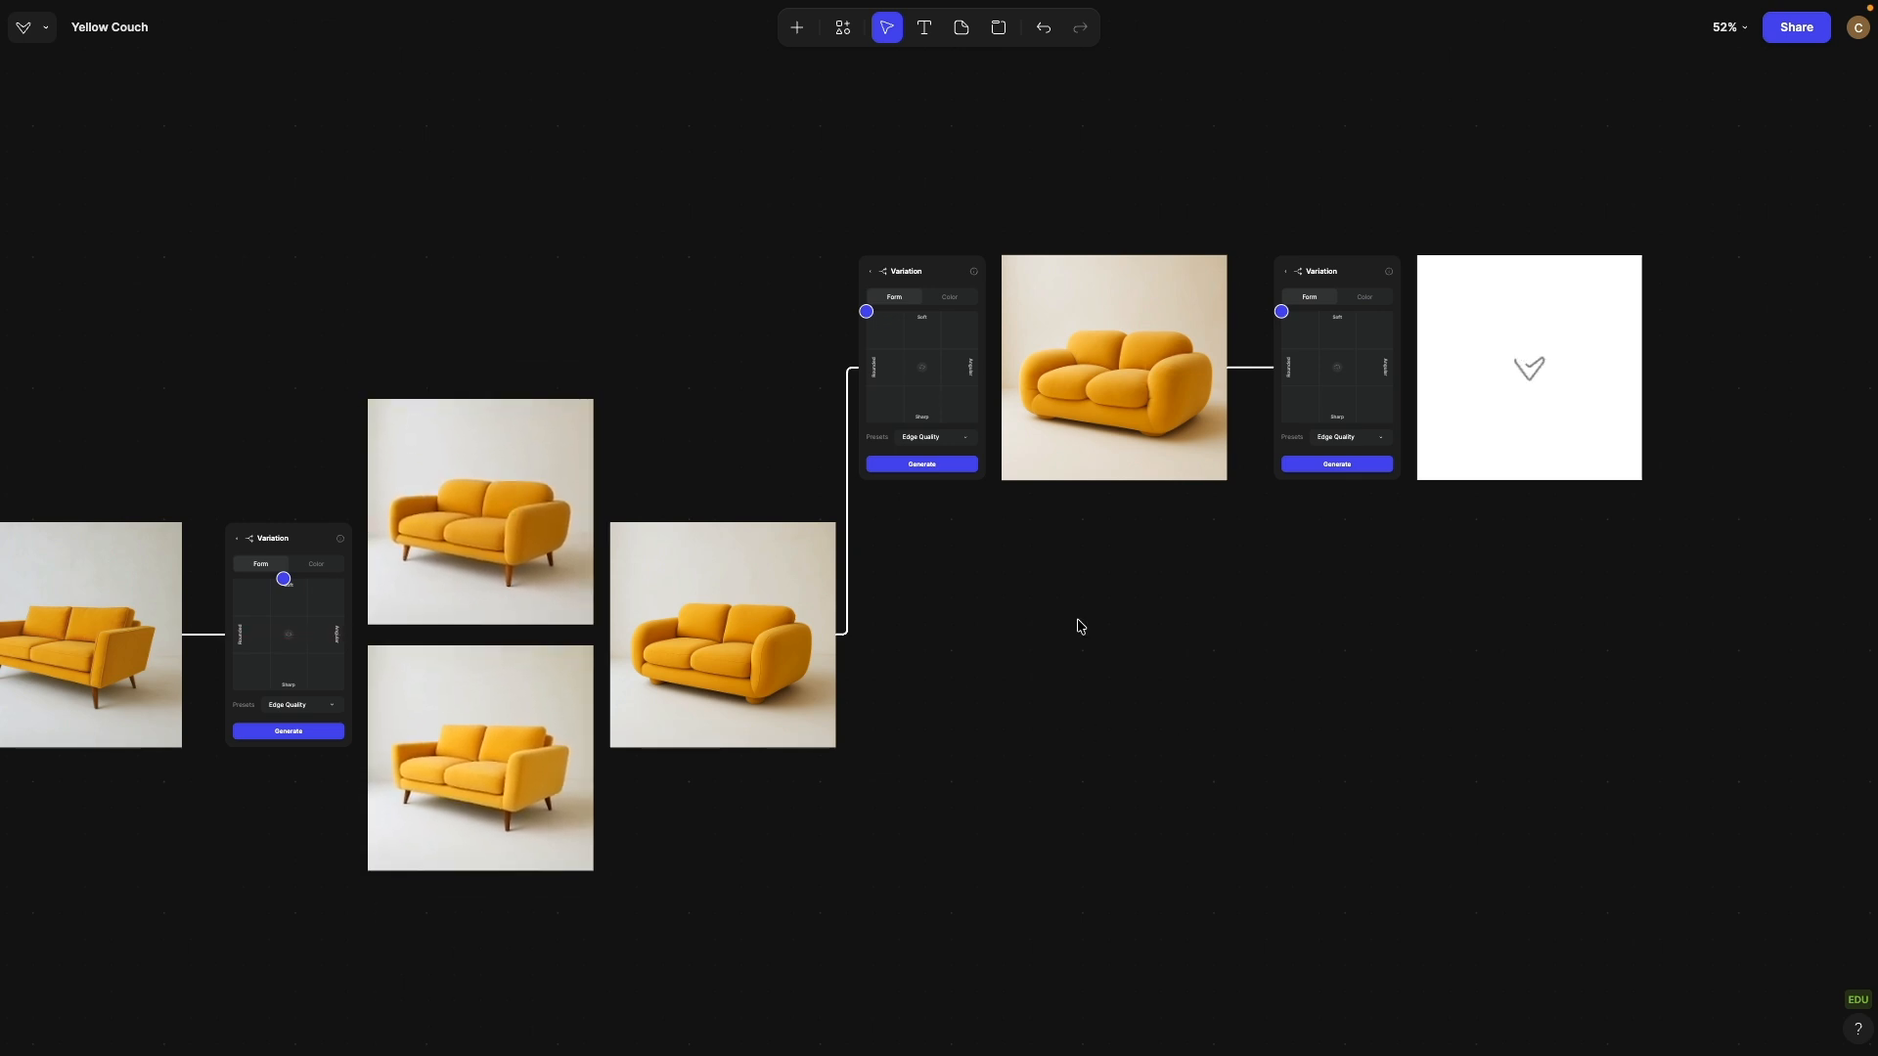
Step: Move the chain of two Variation blocks and their images down in line with the couch that feeds it
drag(720, 192, 1732, 401)
drag(1056, 319, 1065, 591)
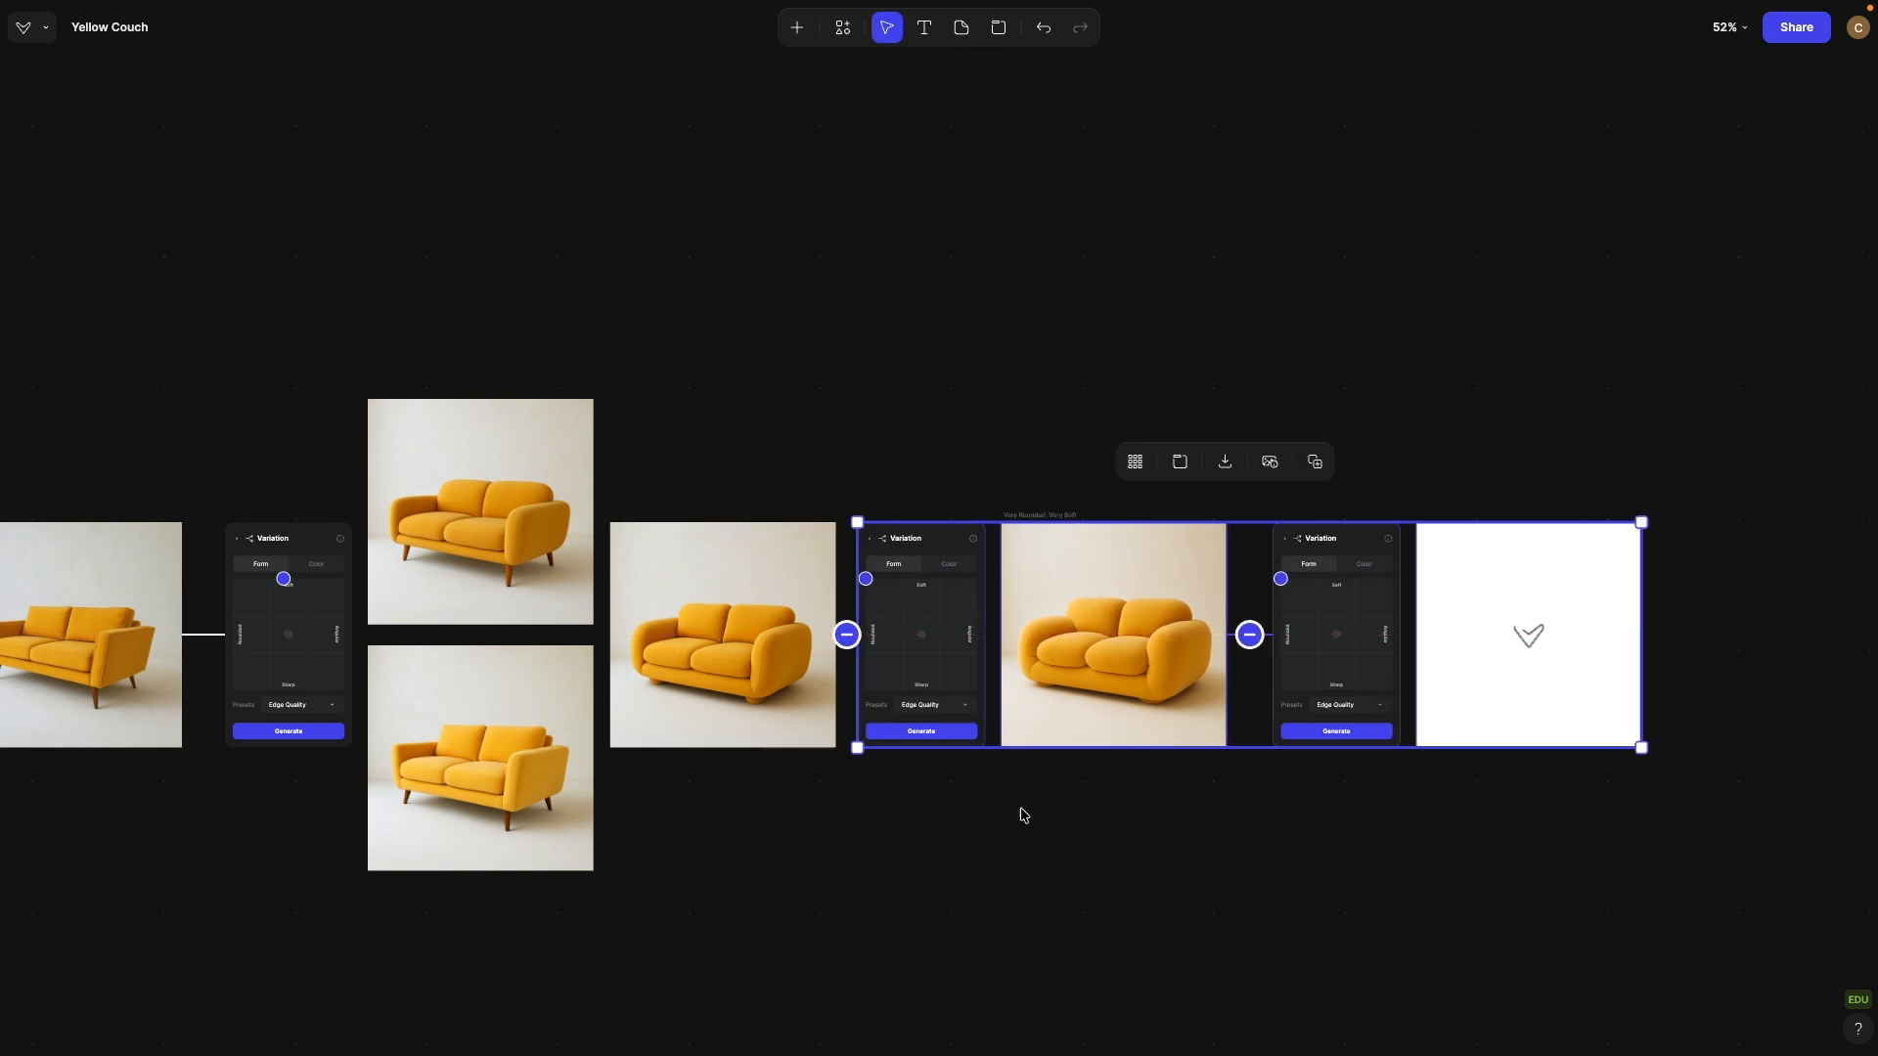
click(915, 848)
drag(915, 847, 1011, 712)
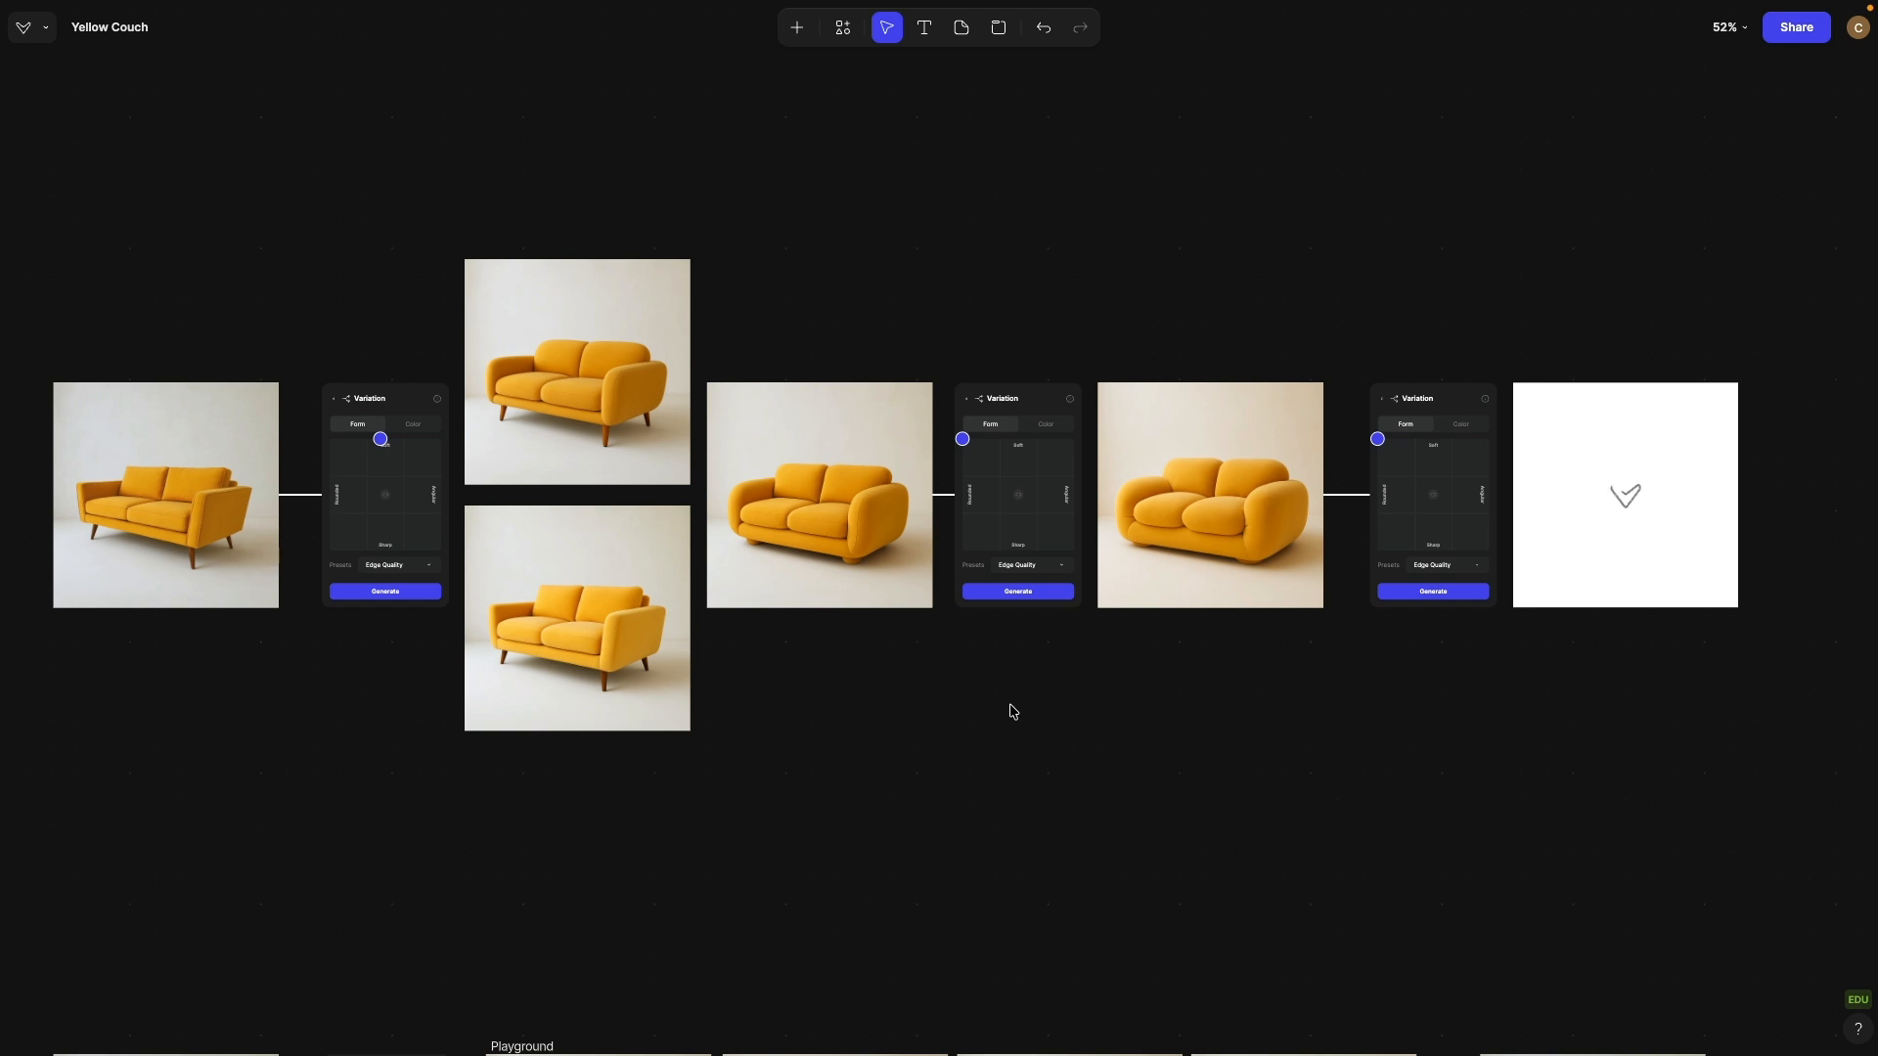
scroll(1561, 577, up, 10)
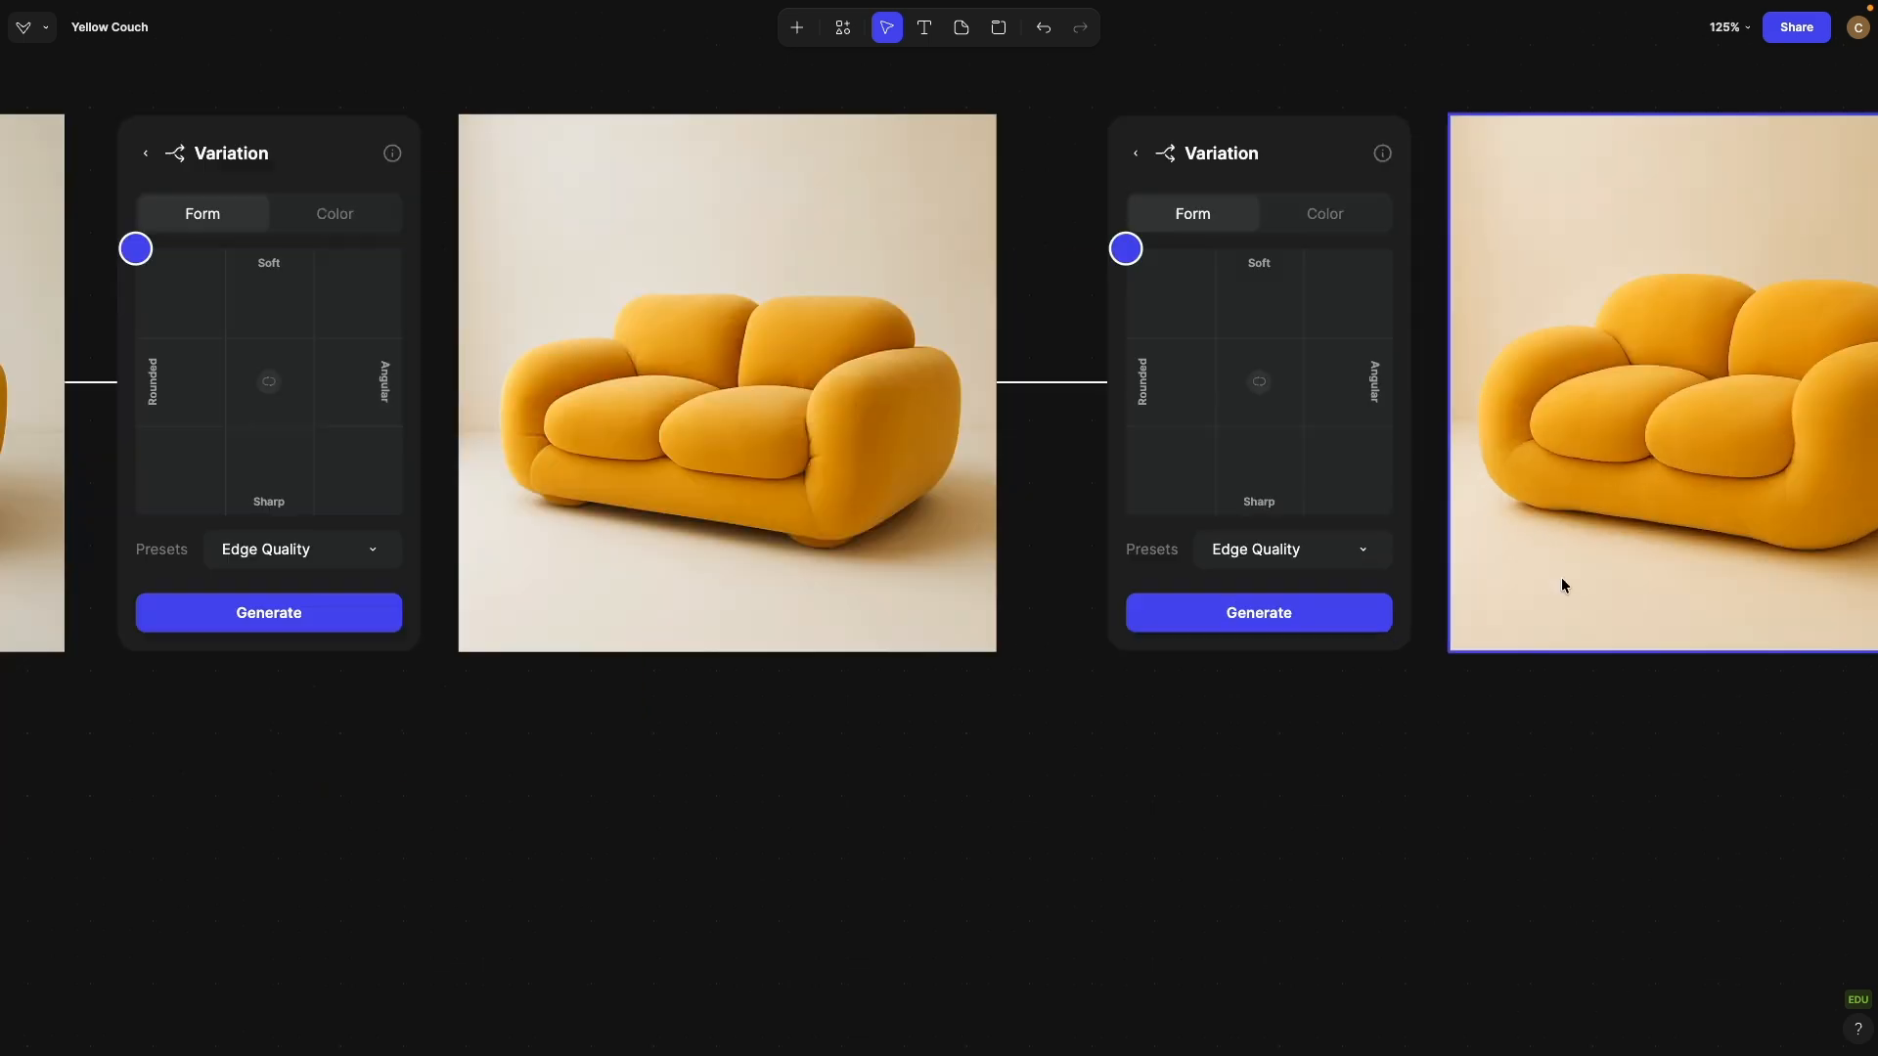
Step: Add a New view block beside the last, roundest couch of the chain and connect that couch to it
scroll(838, 510, right, 8)
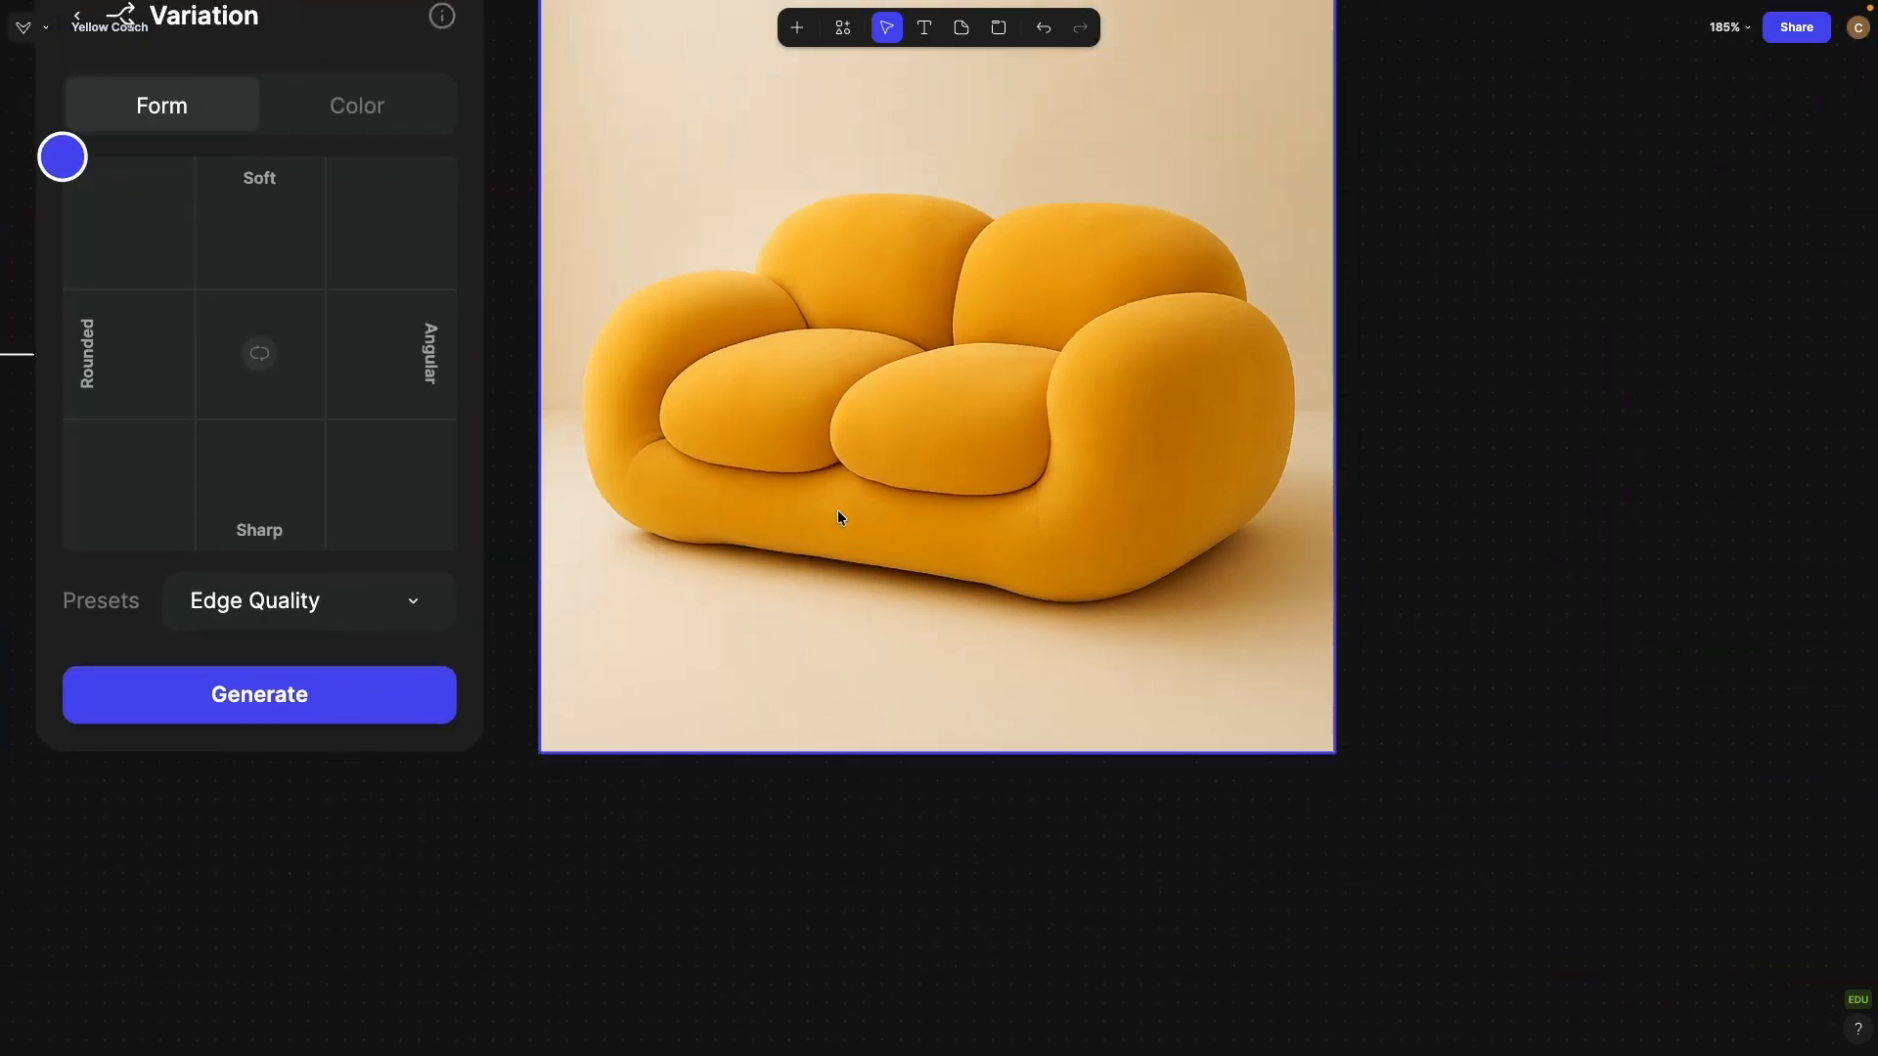
scroll(837, 509, down, 6)
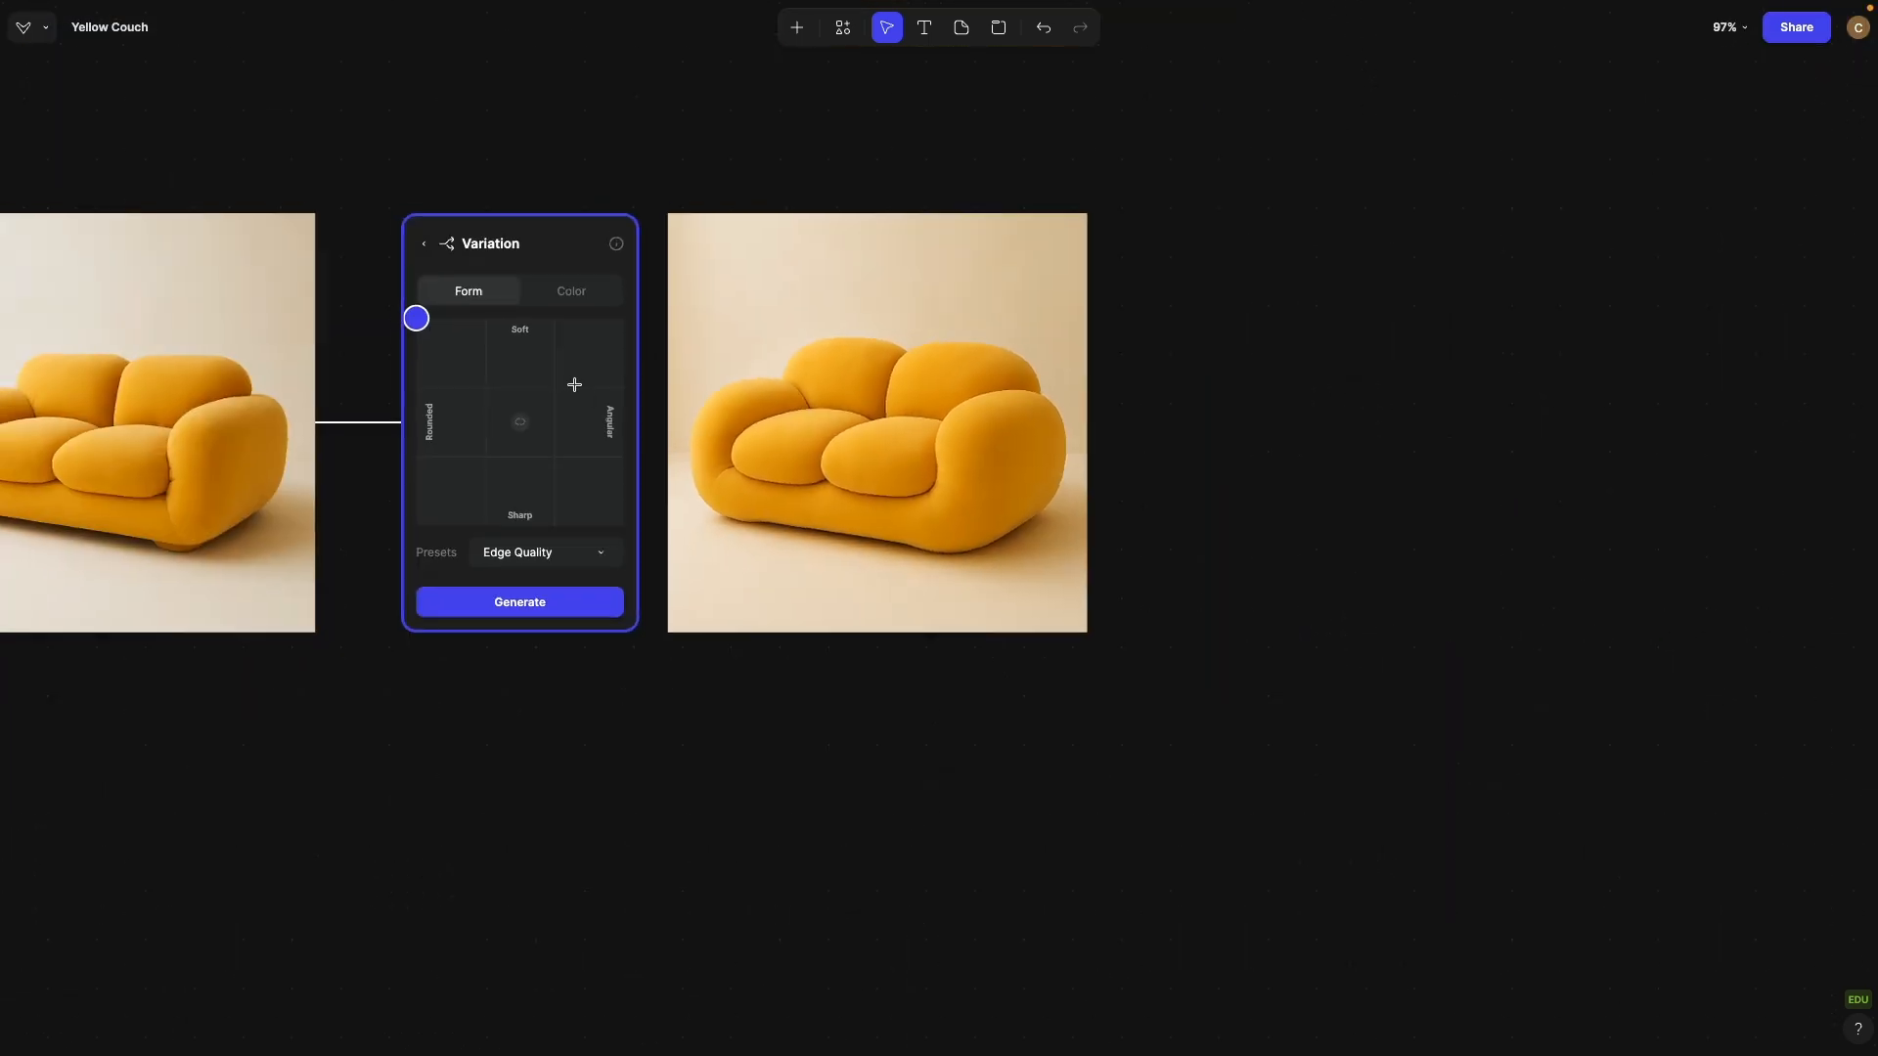
scroll(575, 386, down, 4)
click(917, 372)
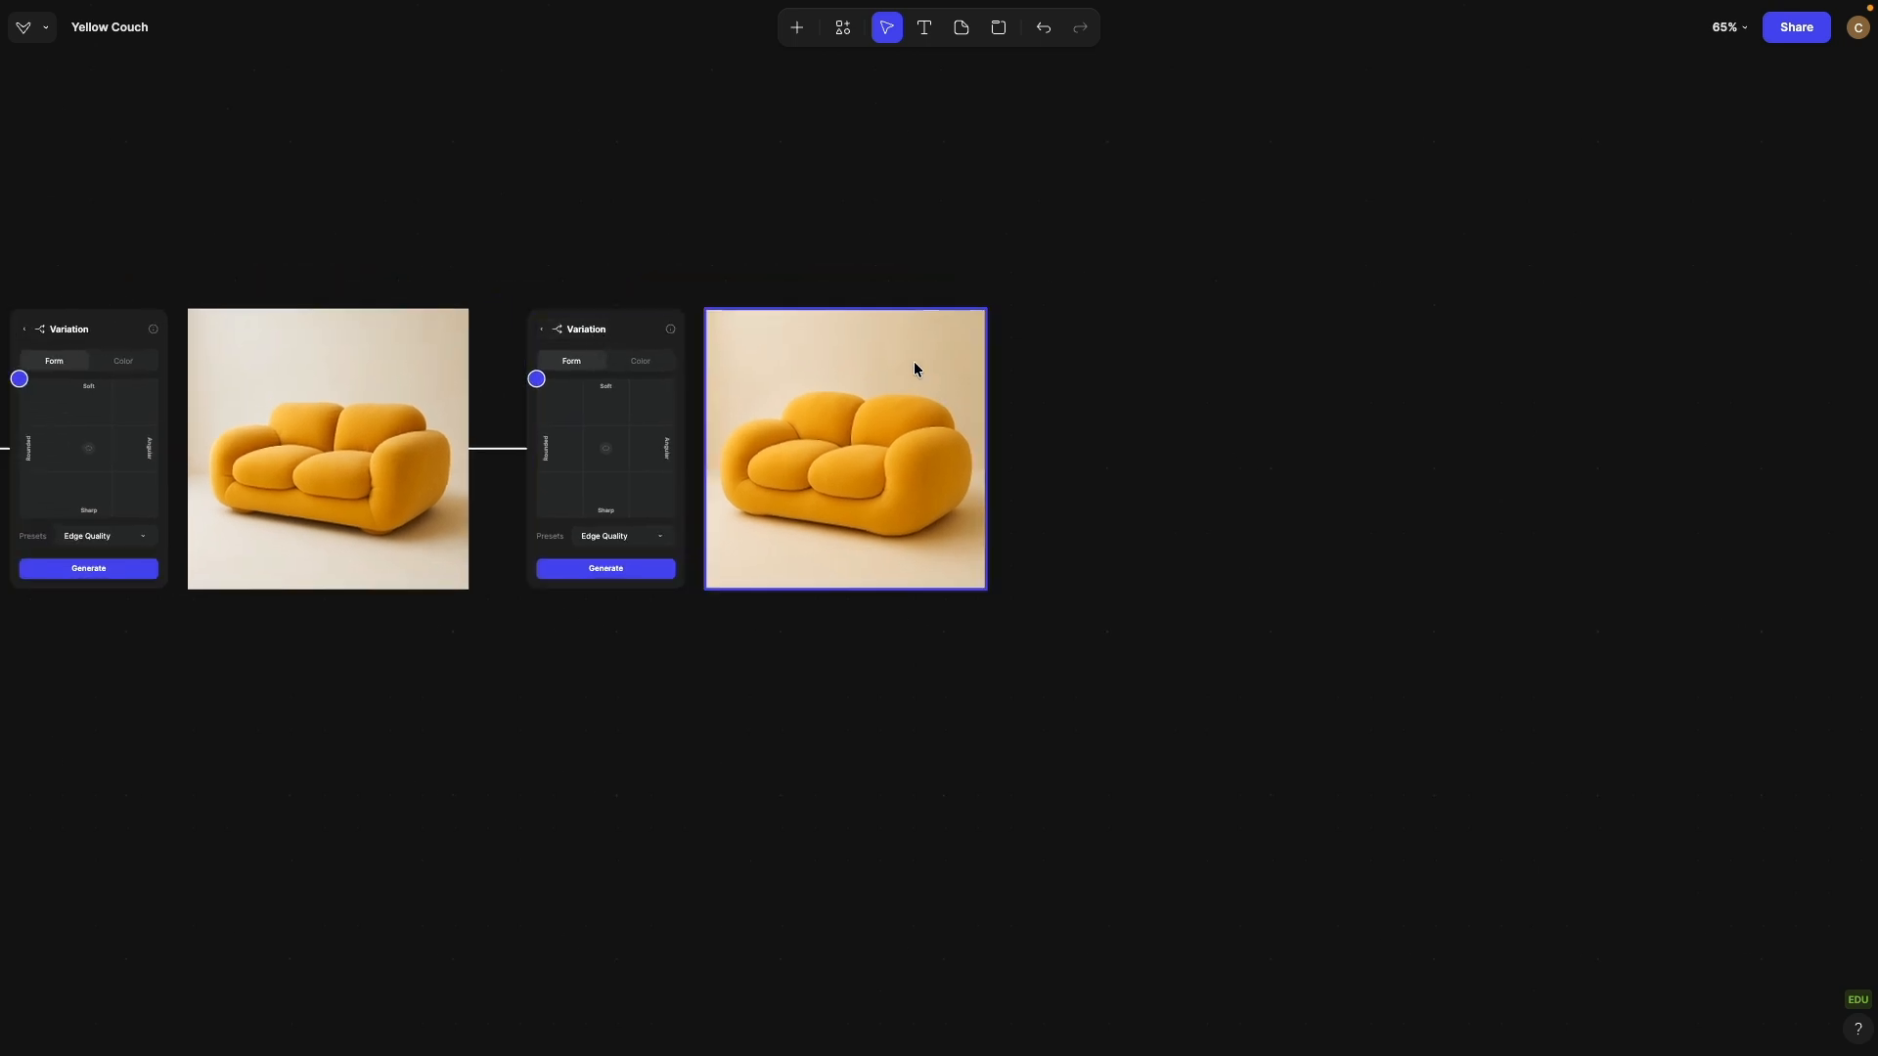
click(875, 440)
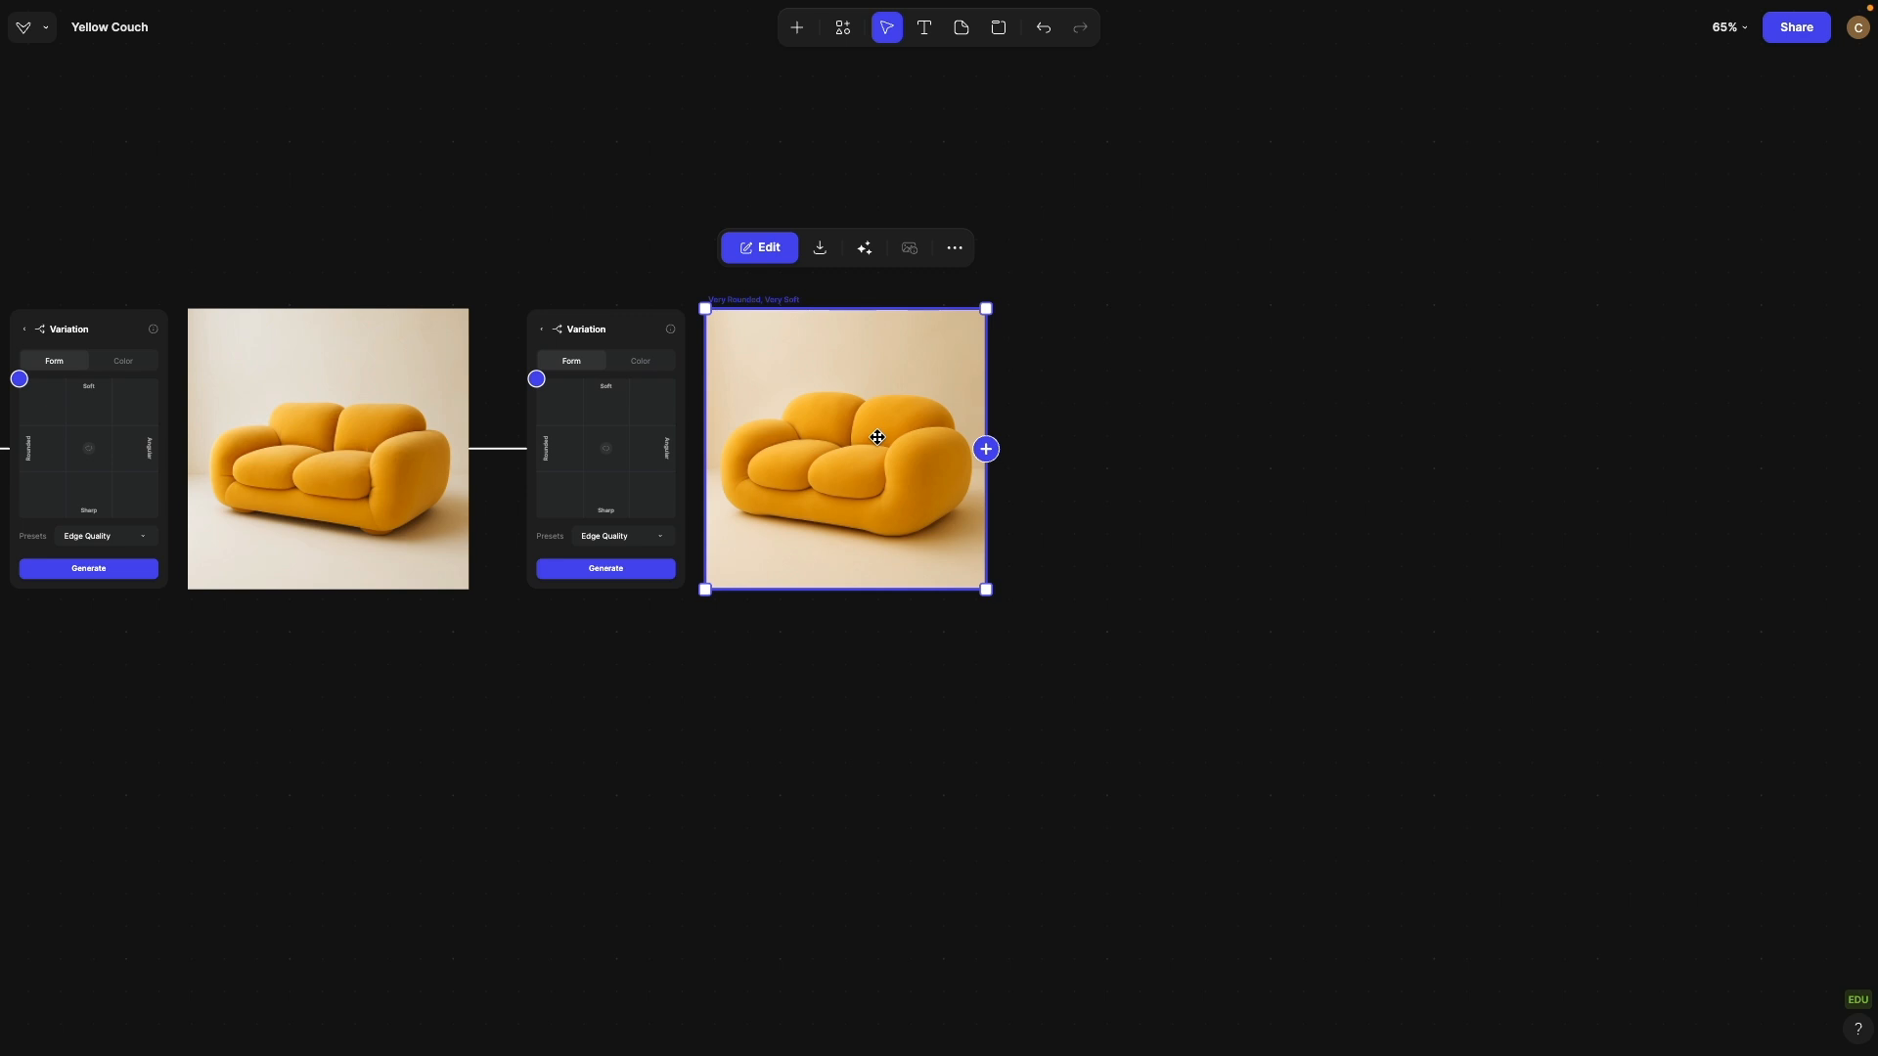
scroll(1170, 458, right, 5)
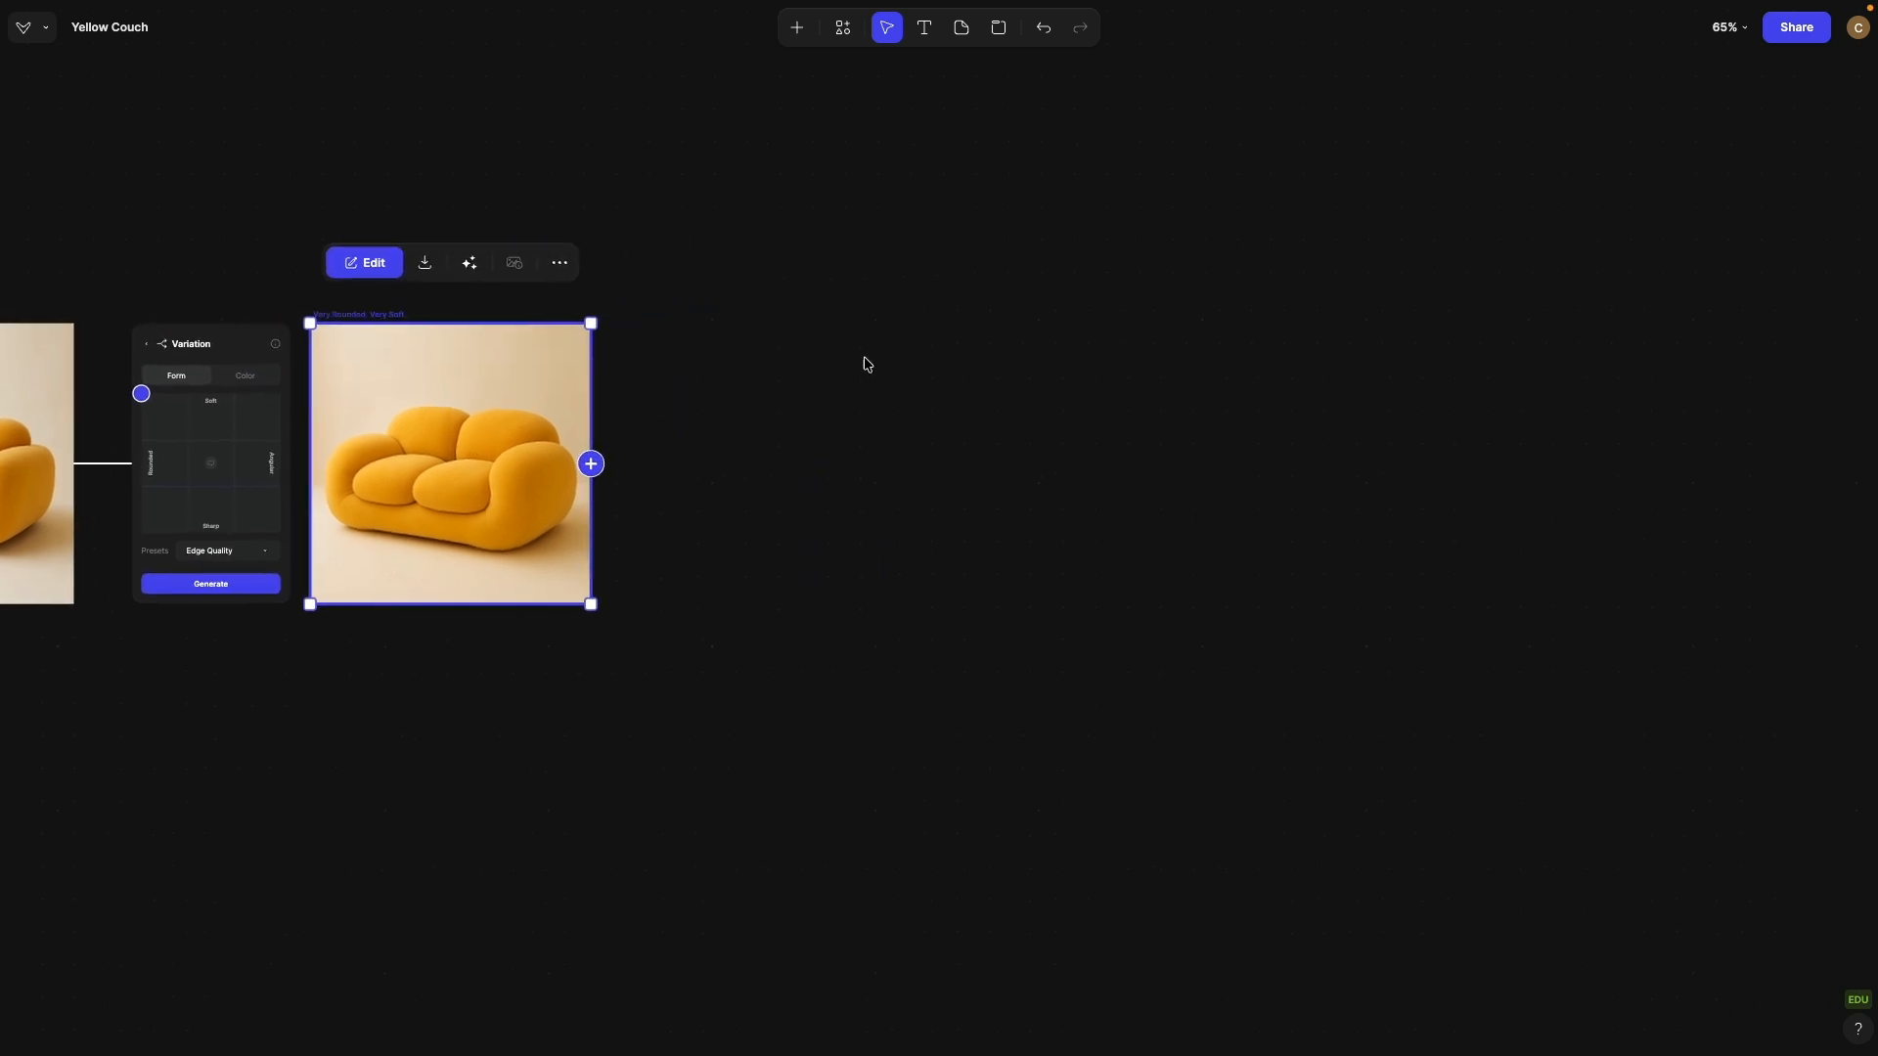
click(796, 27)
click(817, 431)
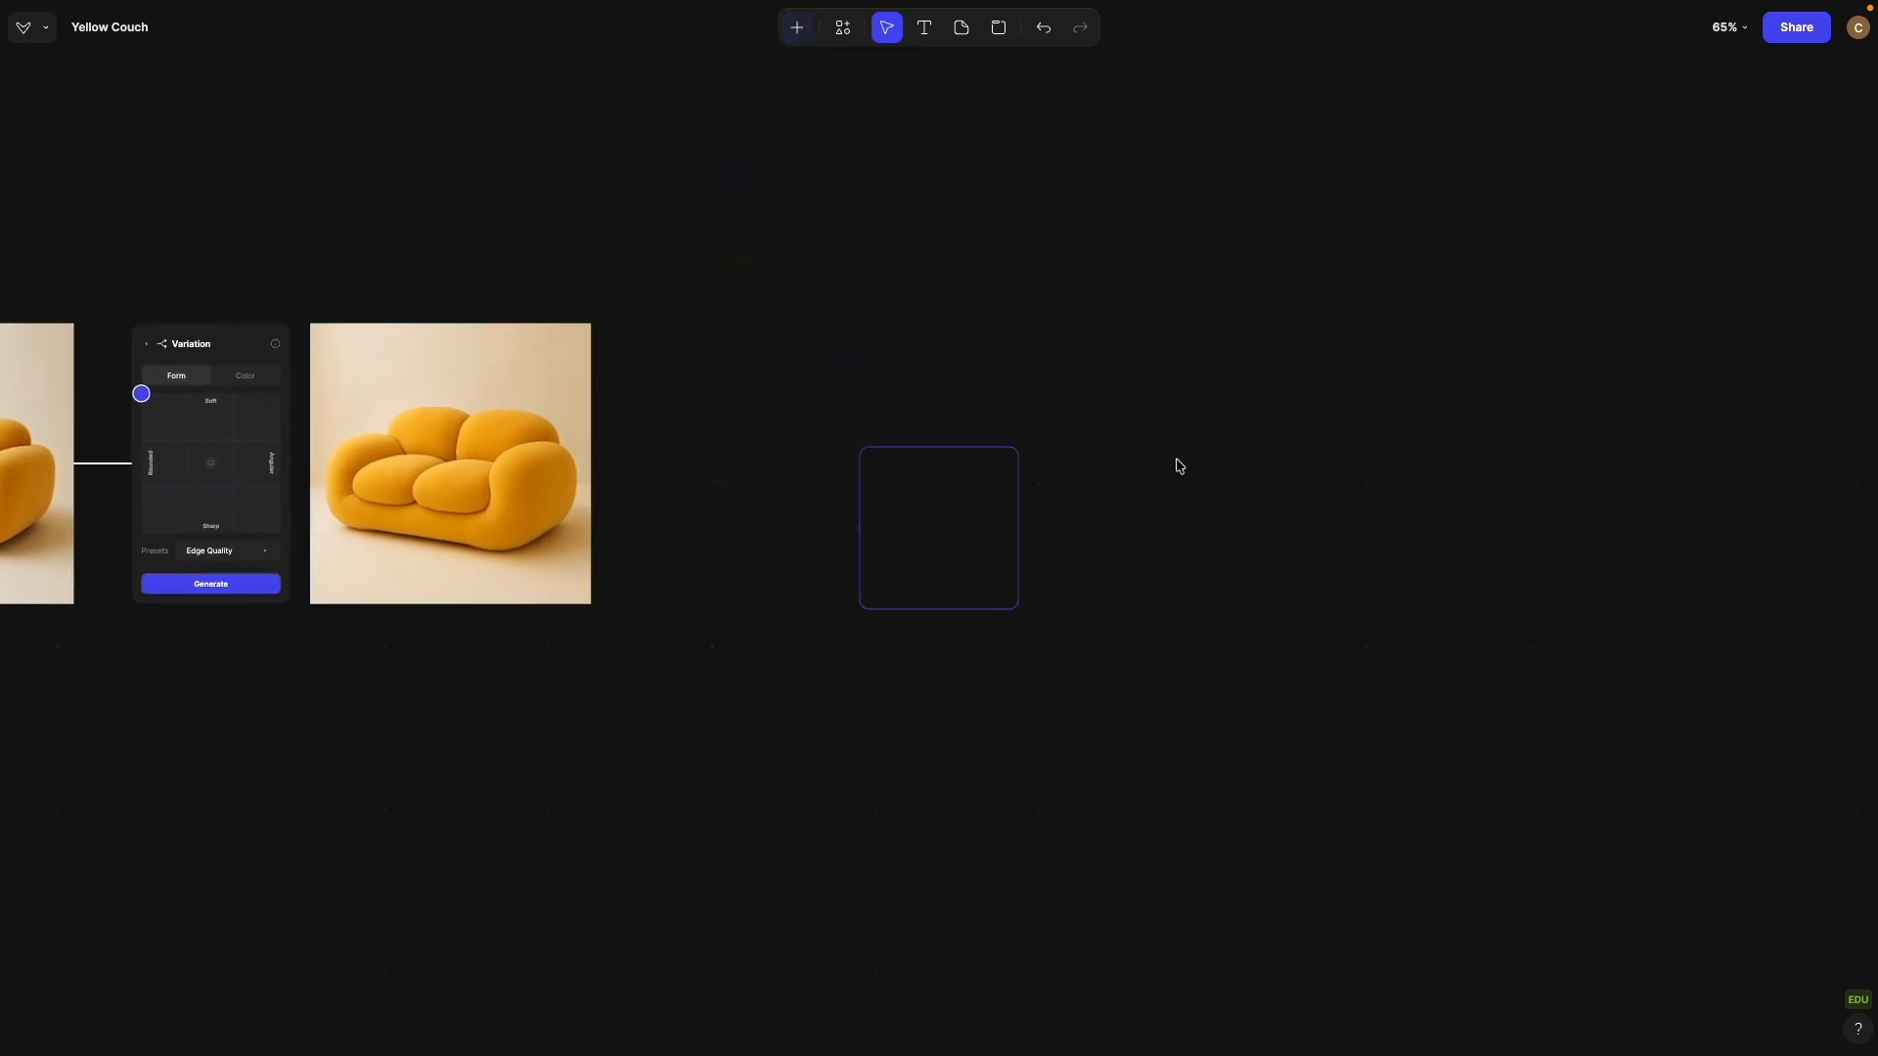
scroll(773, 502, up, 2)
drag(552, 457, 919, 565)
drag(994, 453, 774, 365)
click(855, 456)
Step: Generate the Front and the Front Left 3/4 View of the couch from the New view block
scroll(714, 433, up, 10)
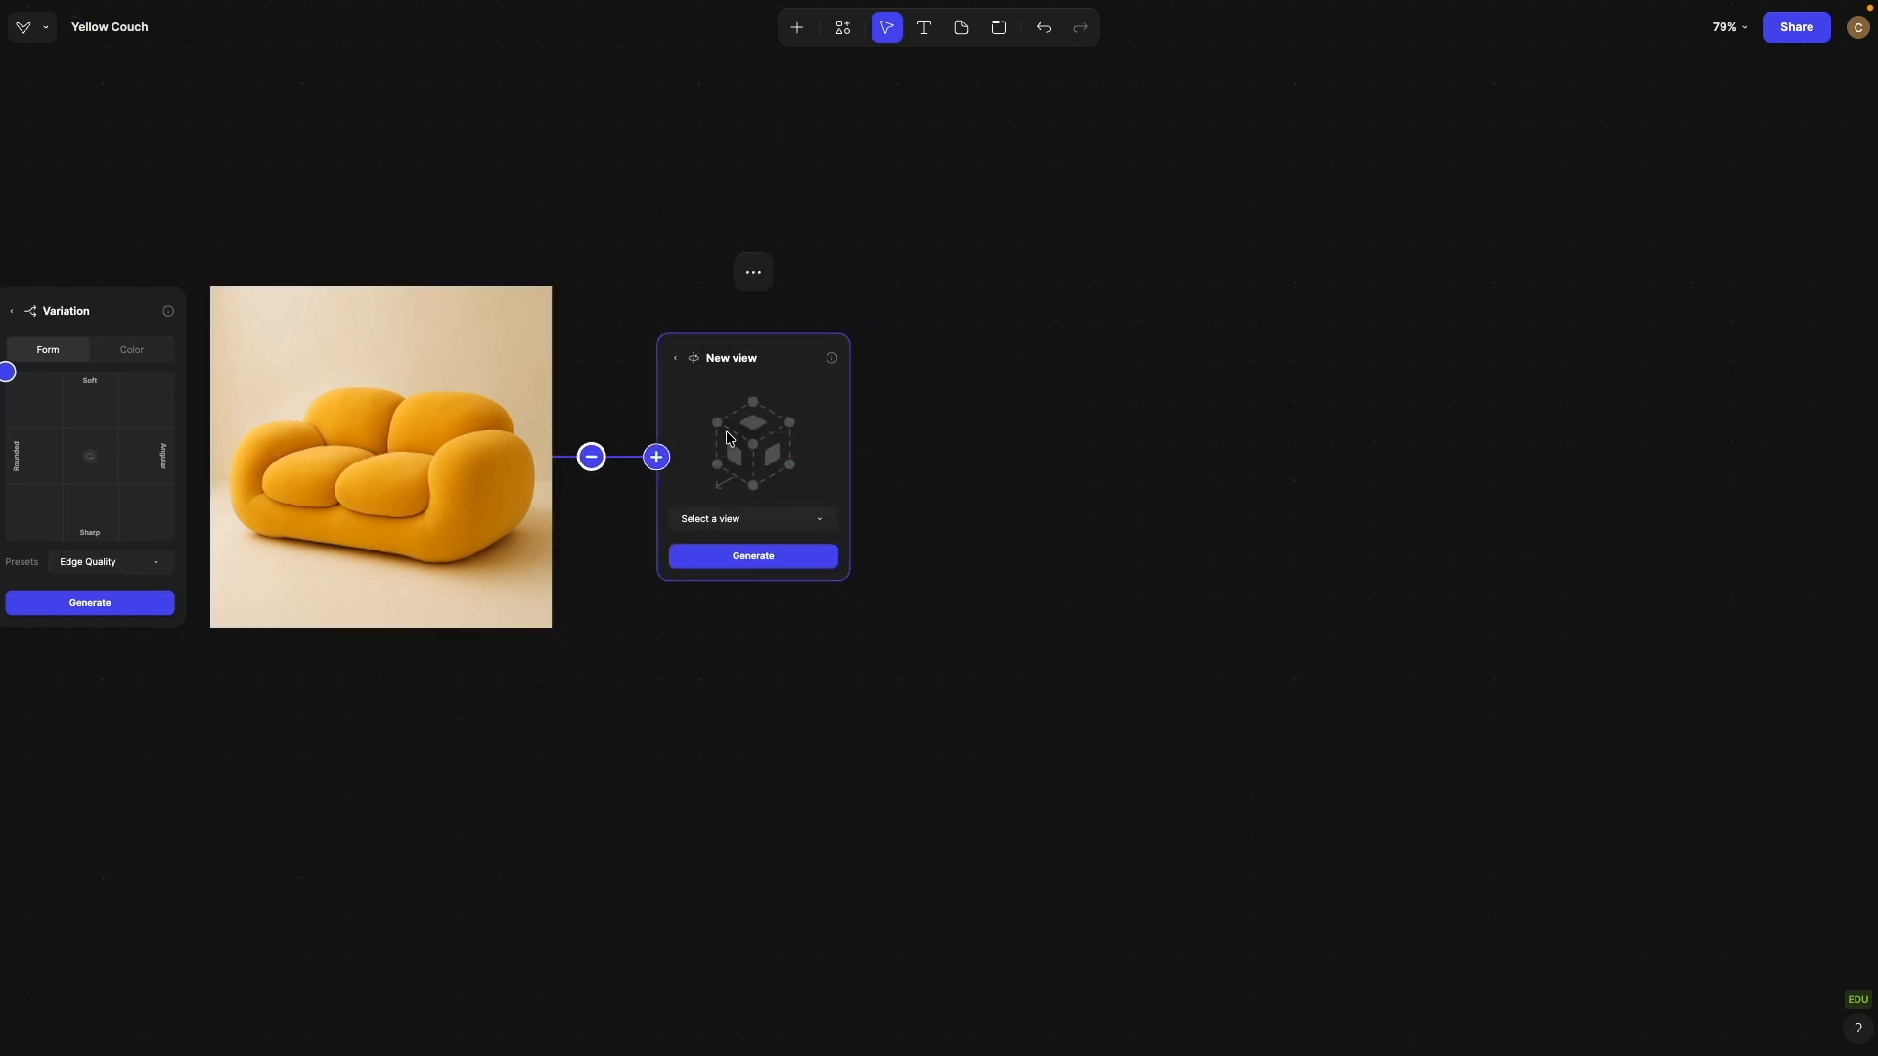
click(737, 524)
scroll(773, 557, down, 4)
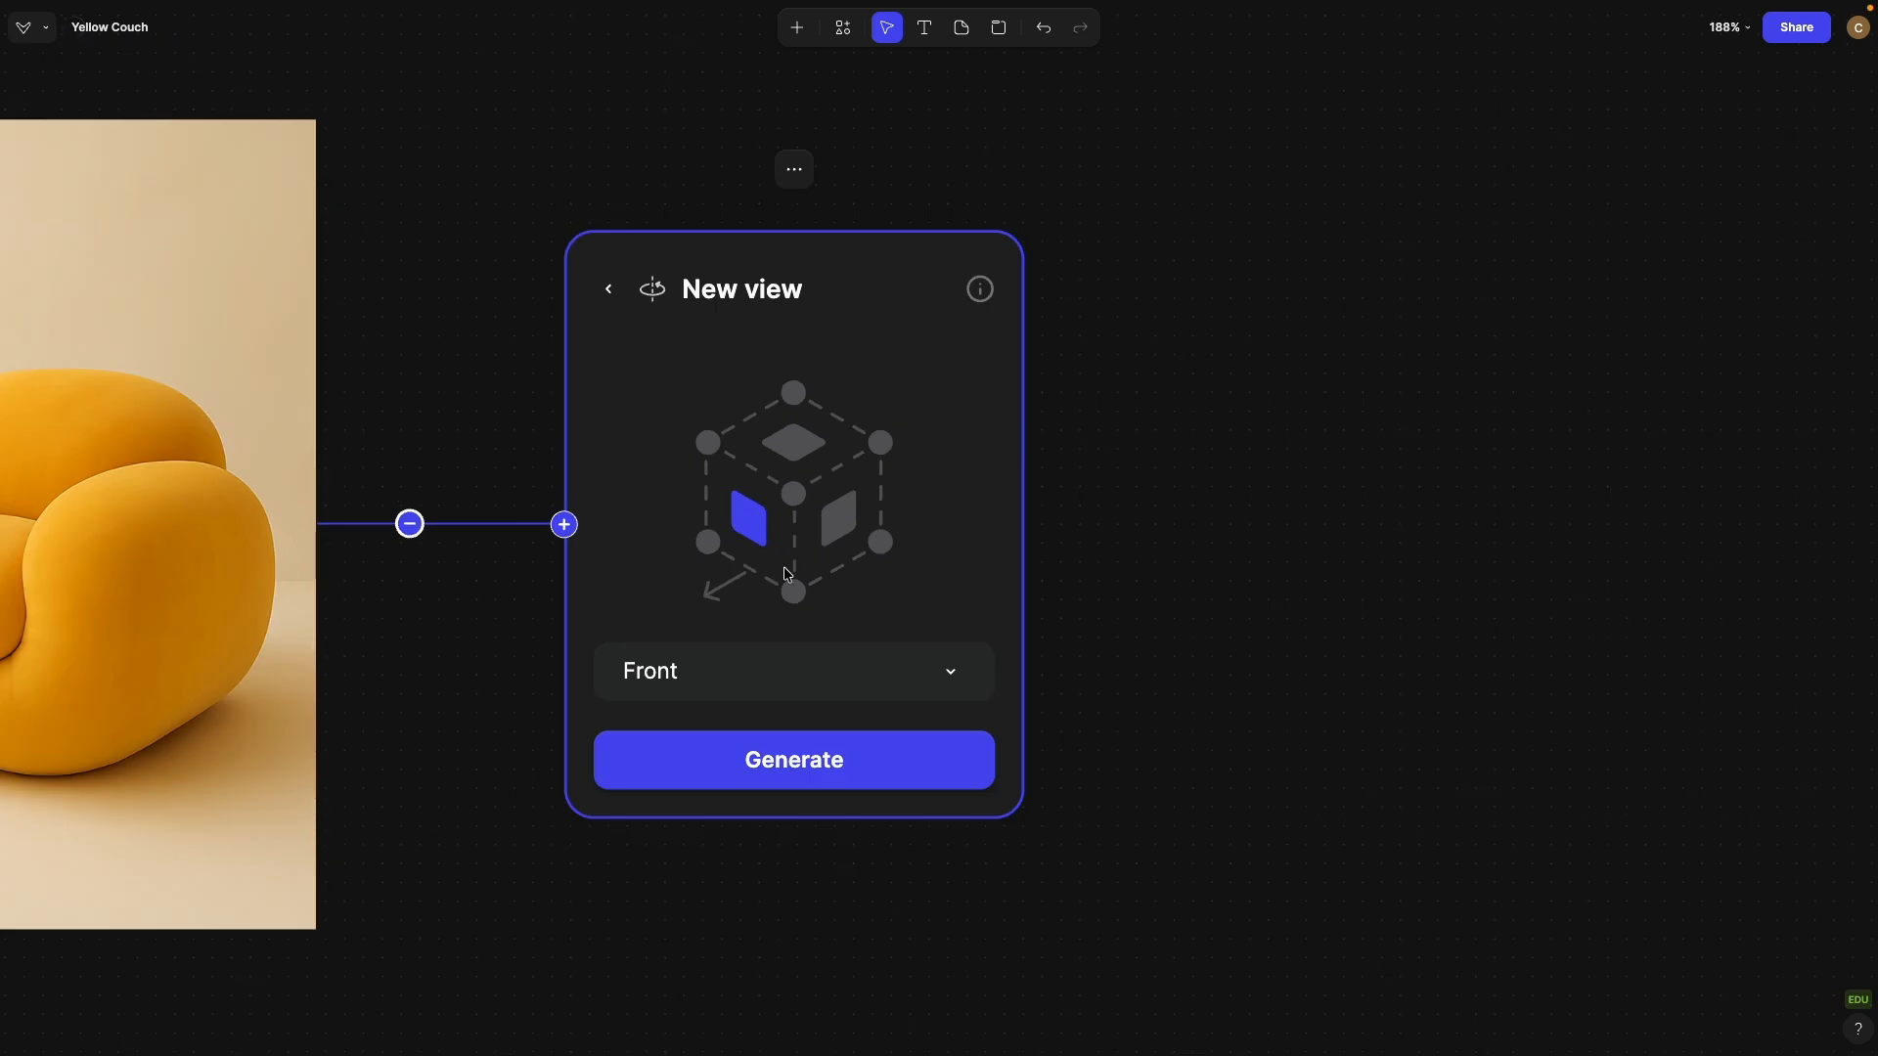
click(792, 764)
click(709, 443)
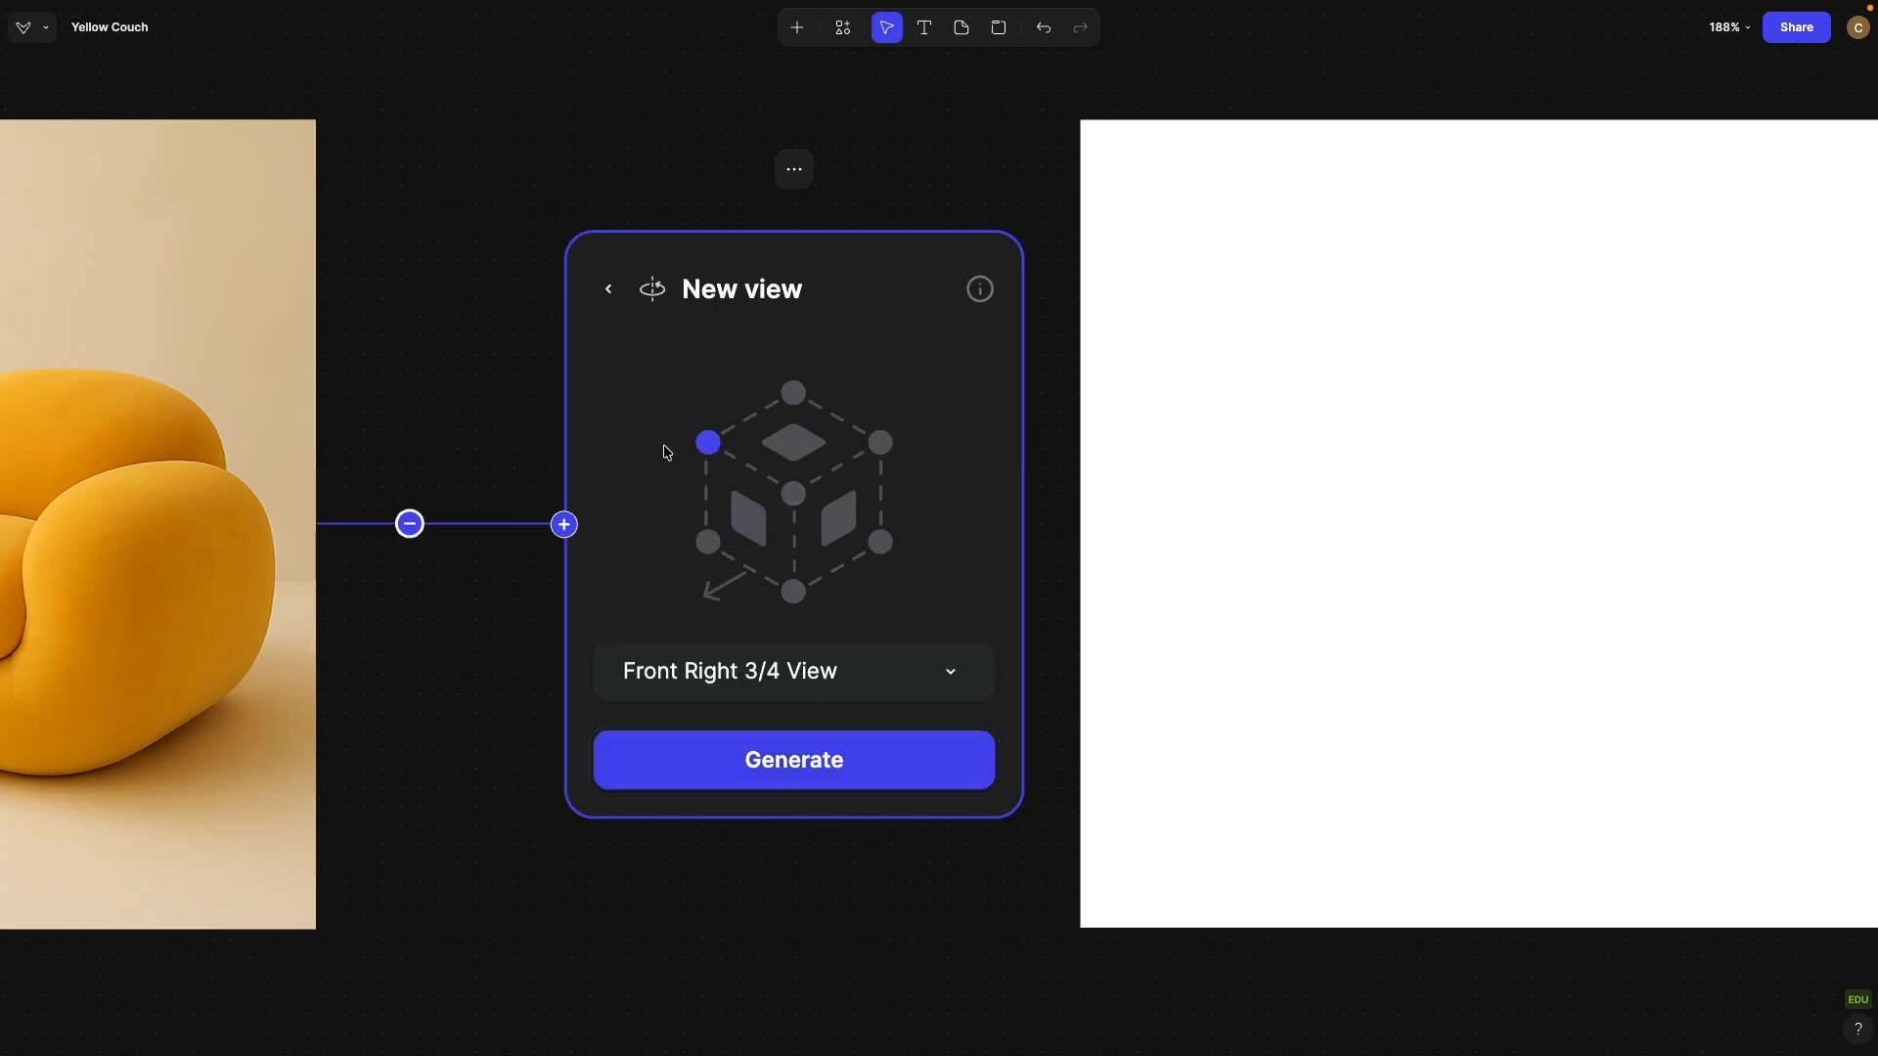
click(805, 498)
click(844, 755)
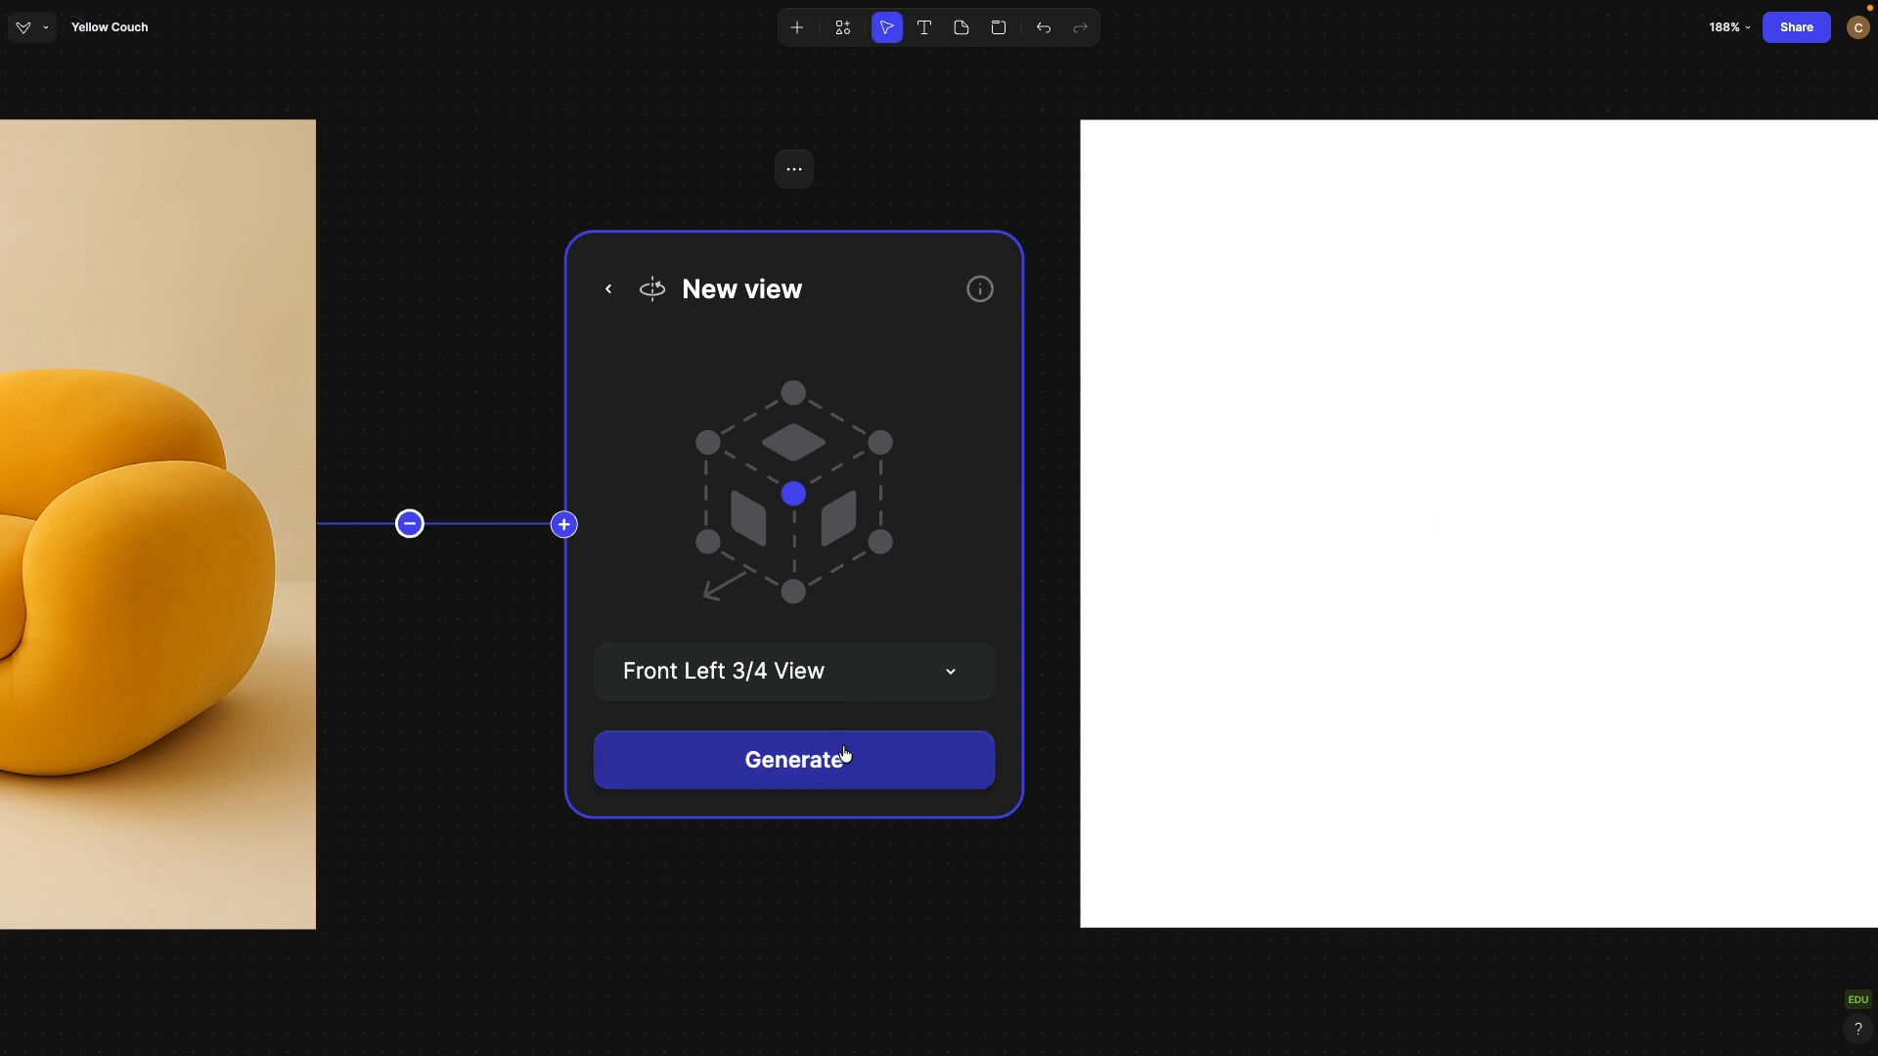
Step: Generate the Left, Rear Right 3/4 and Top views of the couch from the same New view block
click(839, 526)
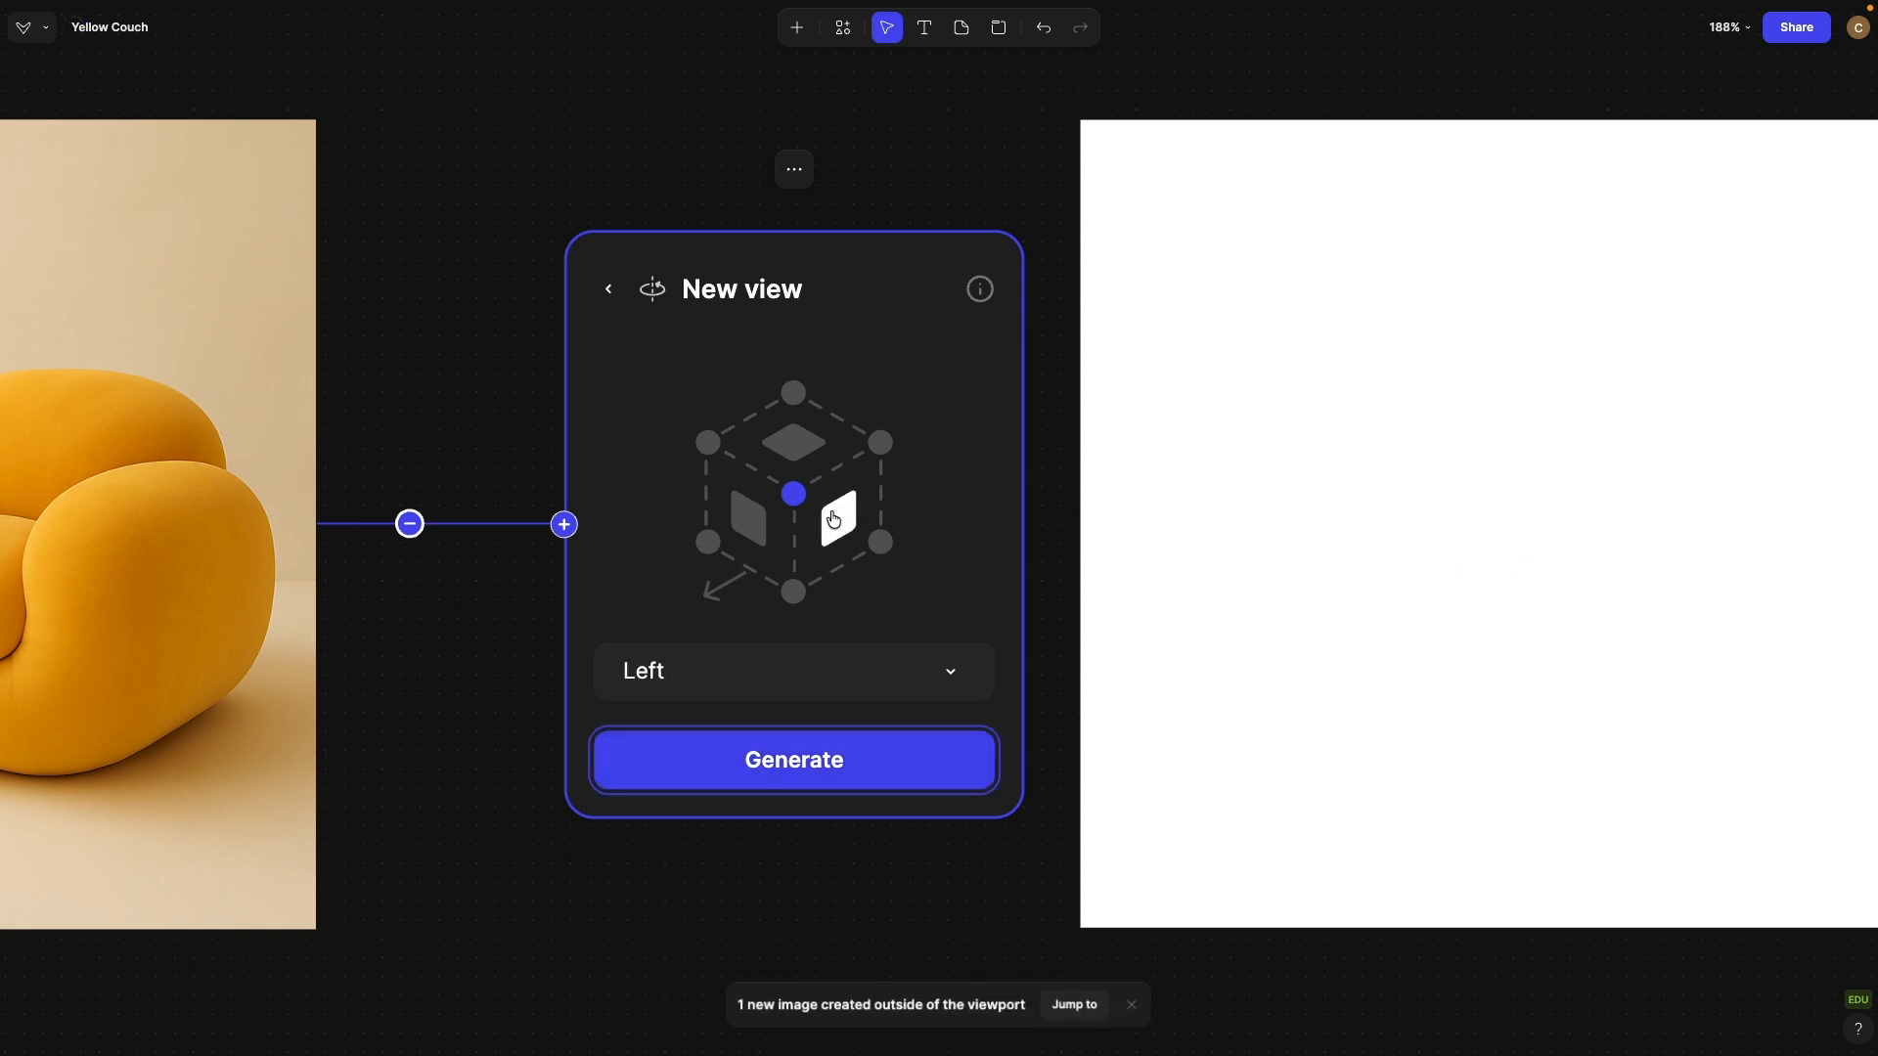
click(872, 766)
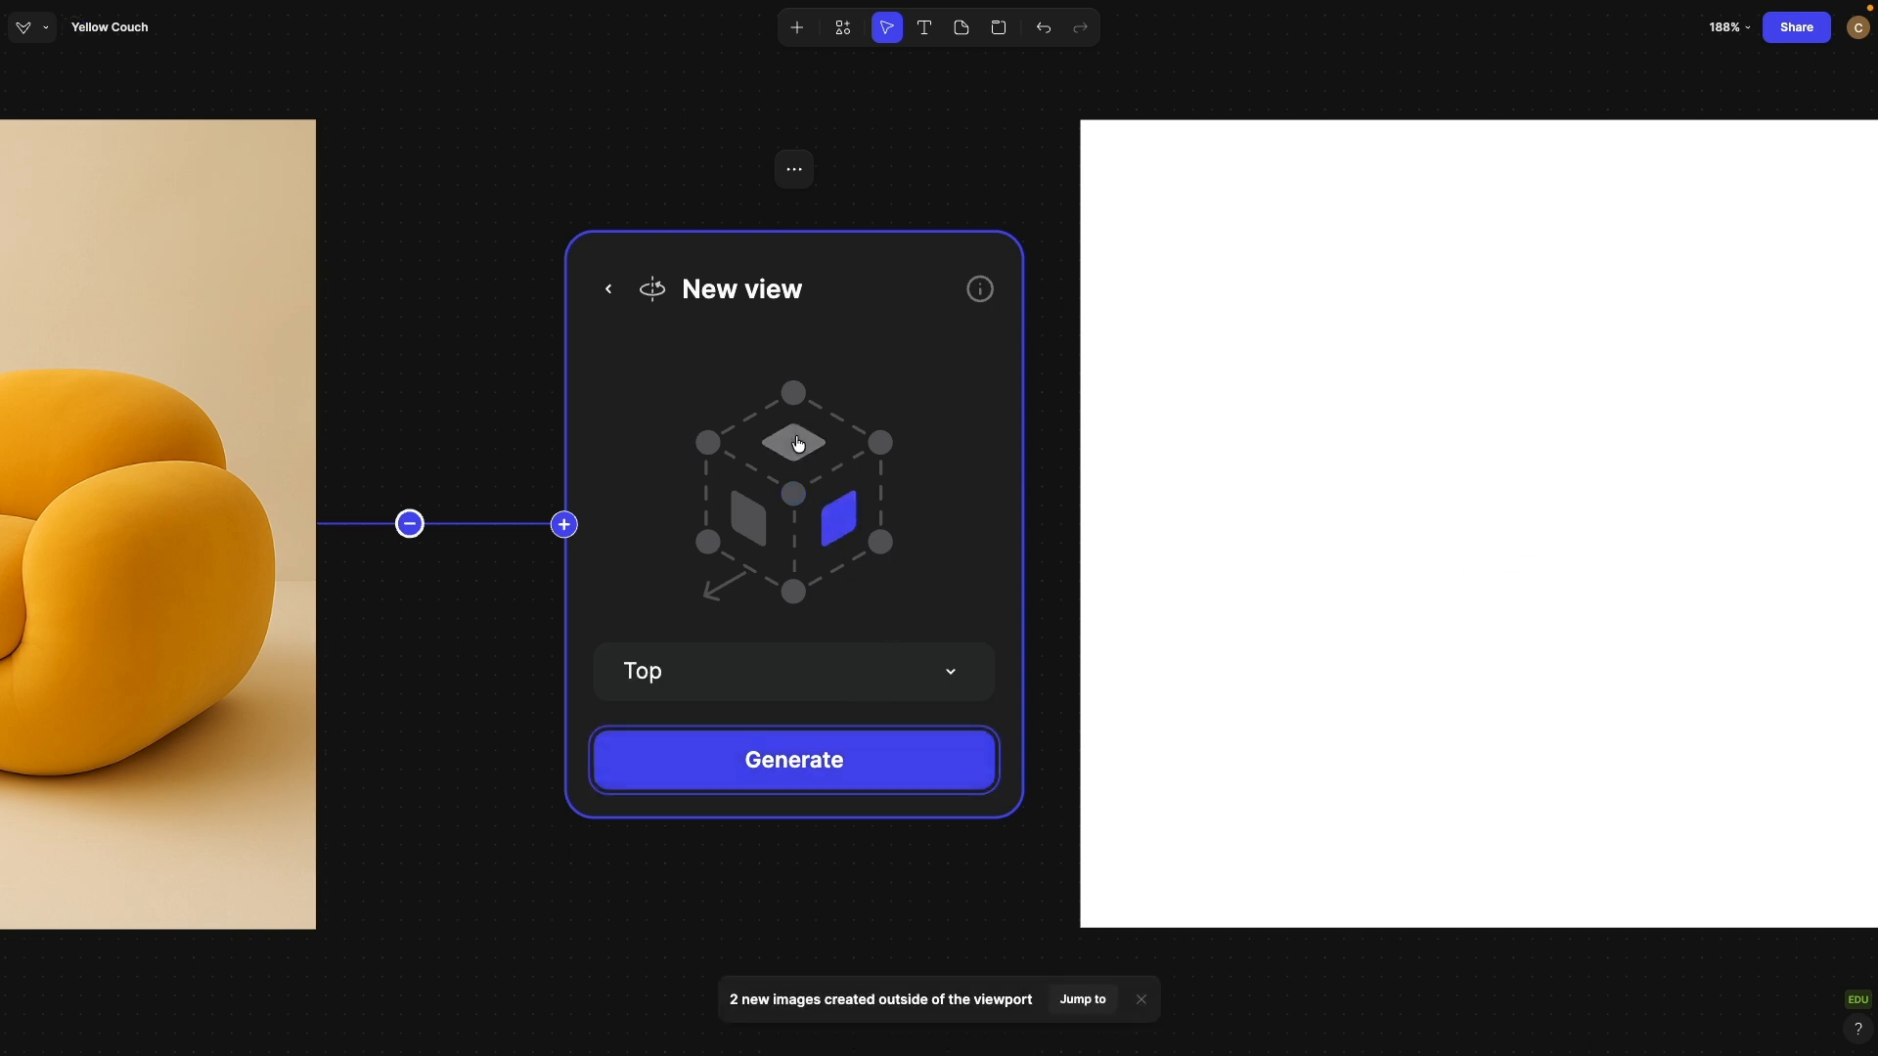
click(795, 393)
click(818, 761)
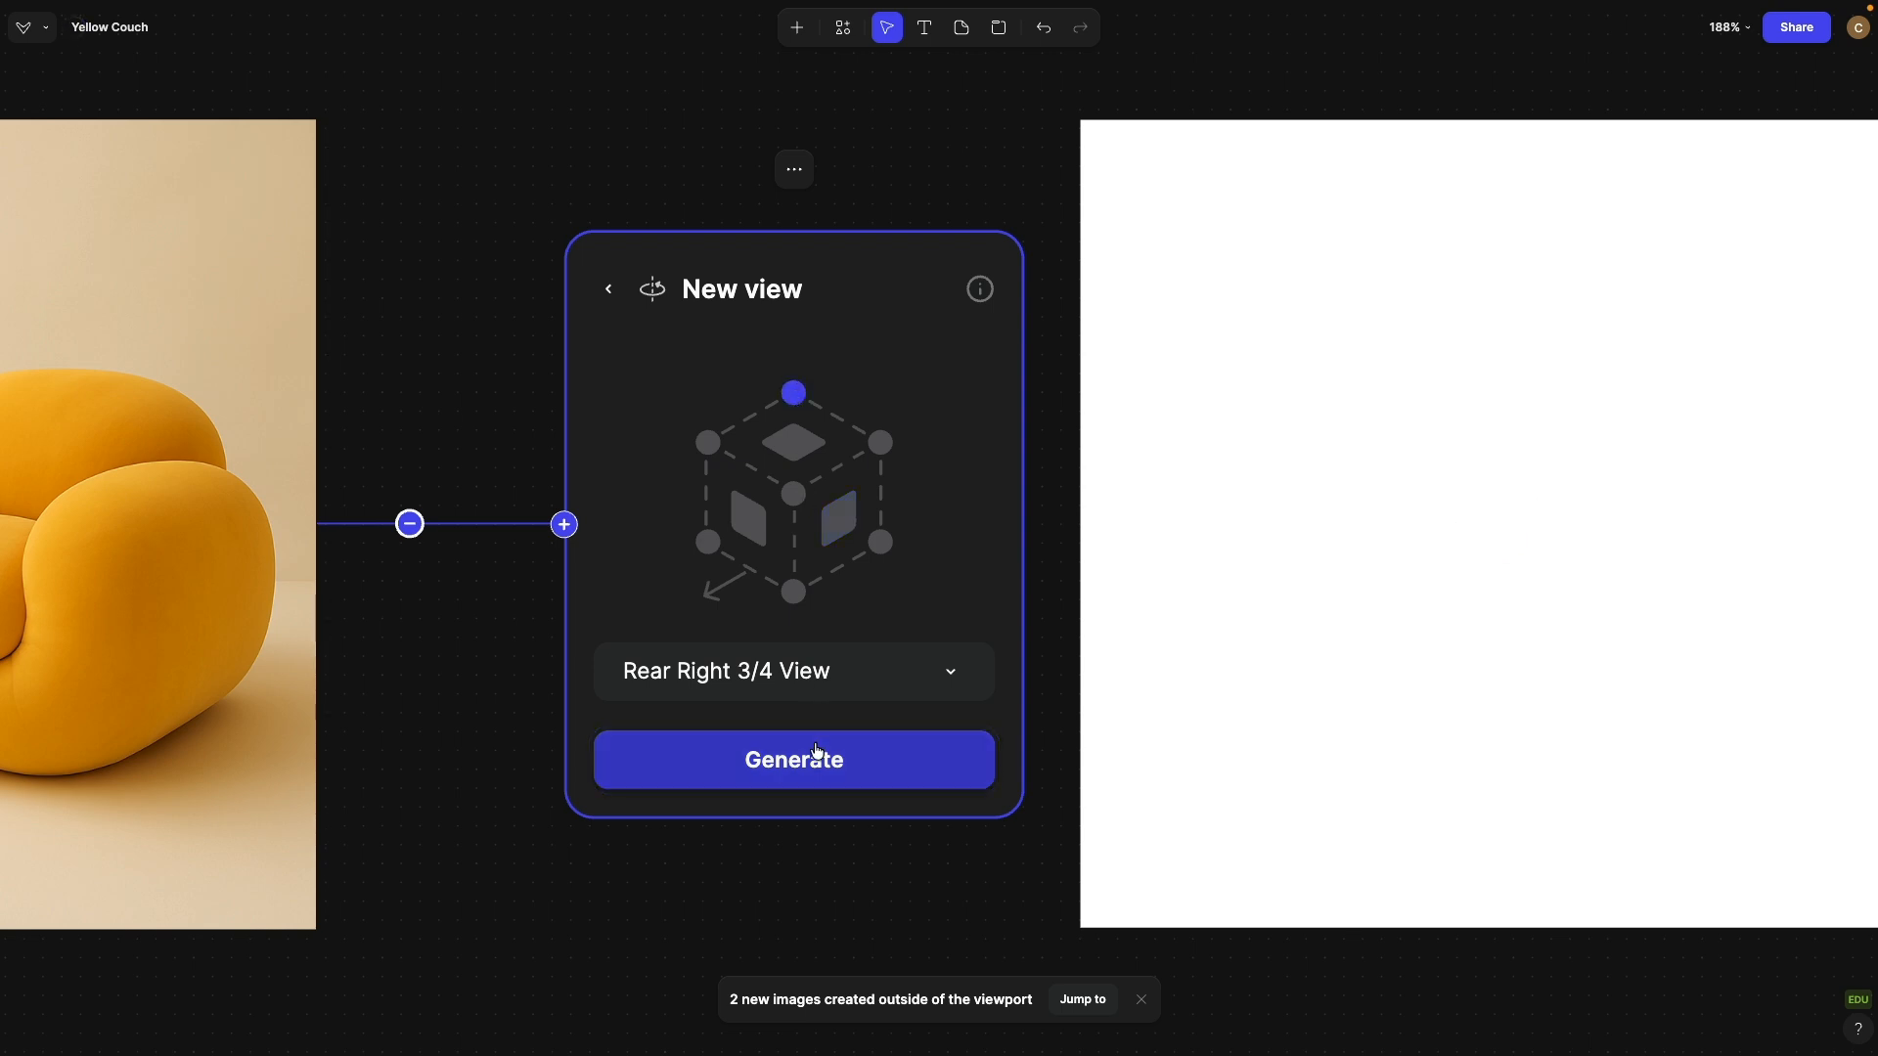
click(866, 439)
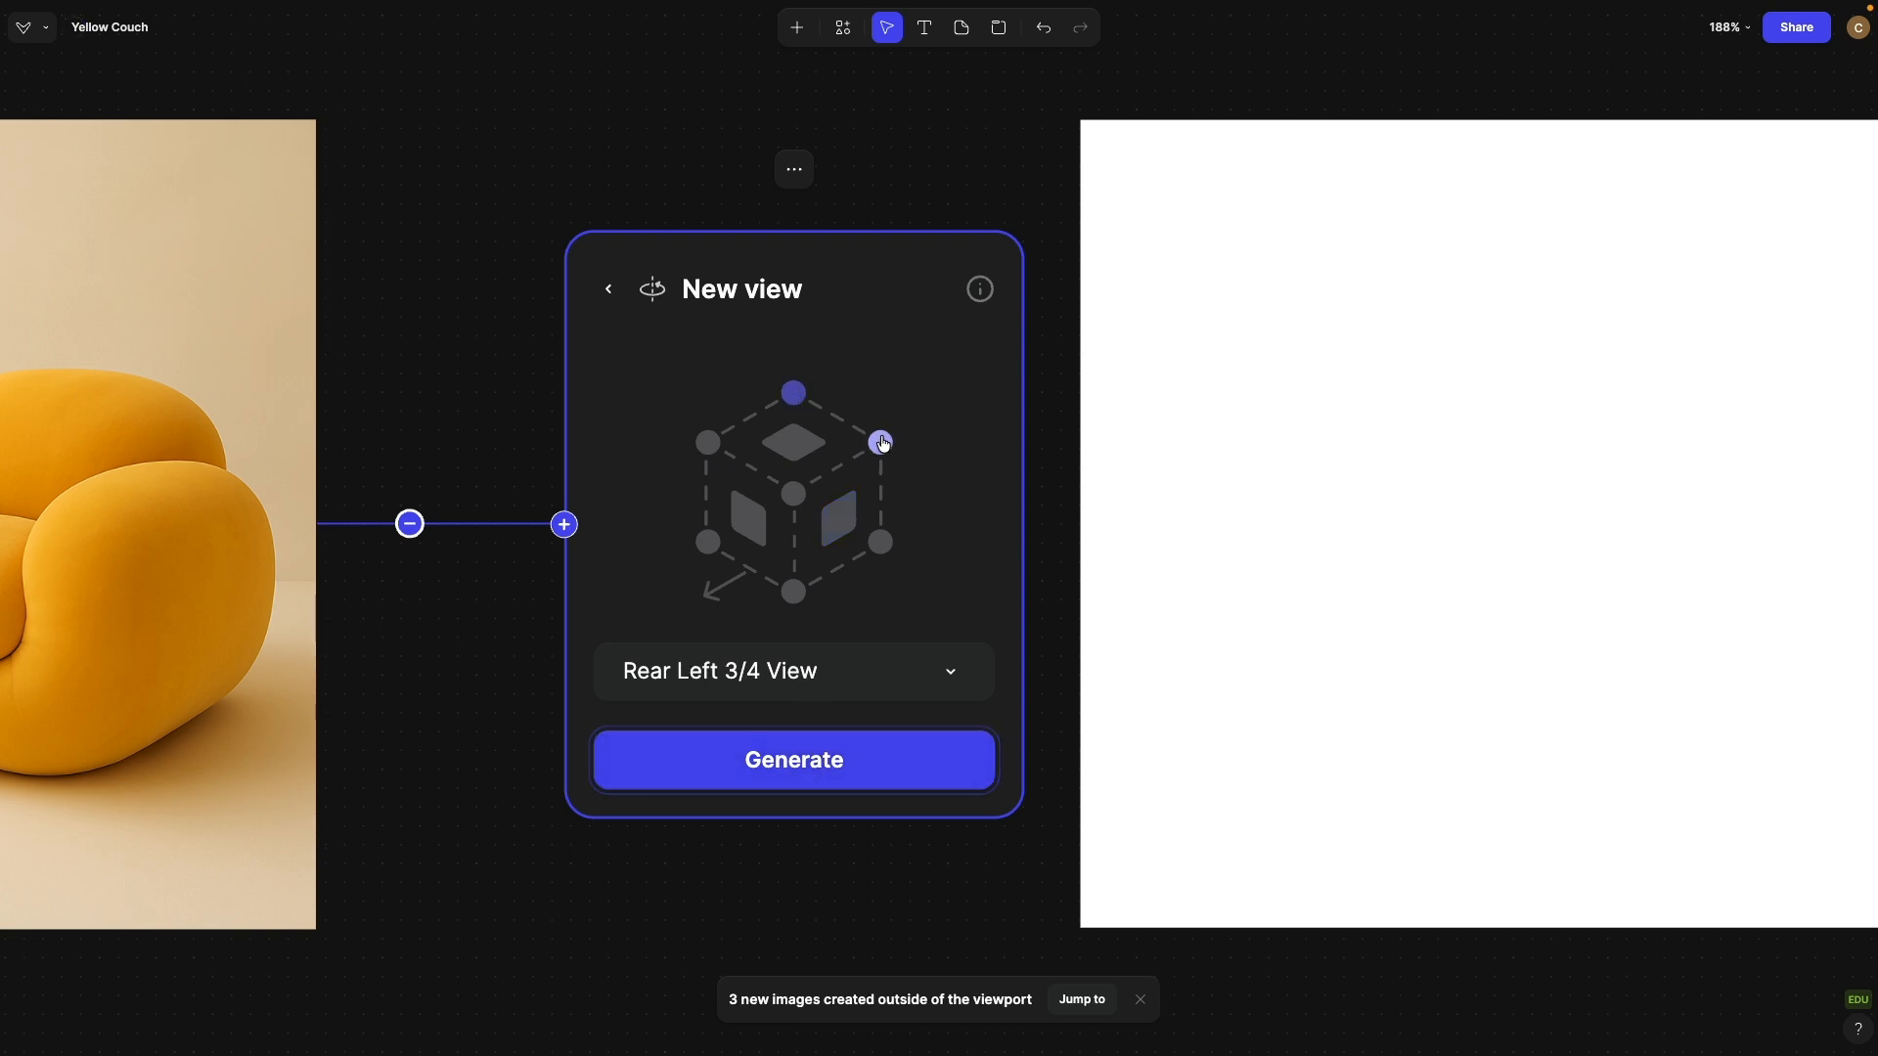
click(821, 445)
click(837, 743)
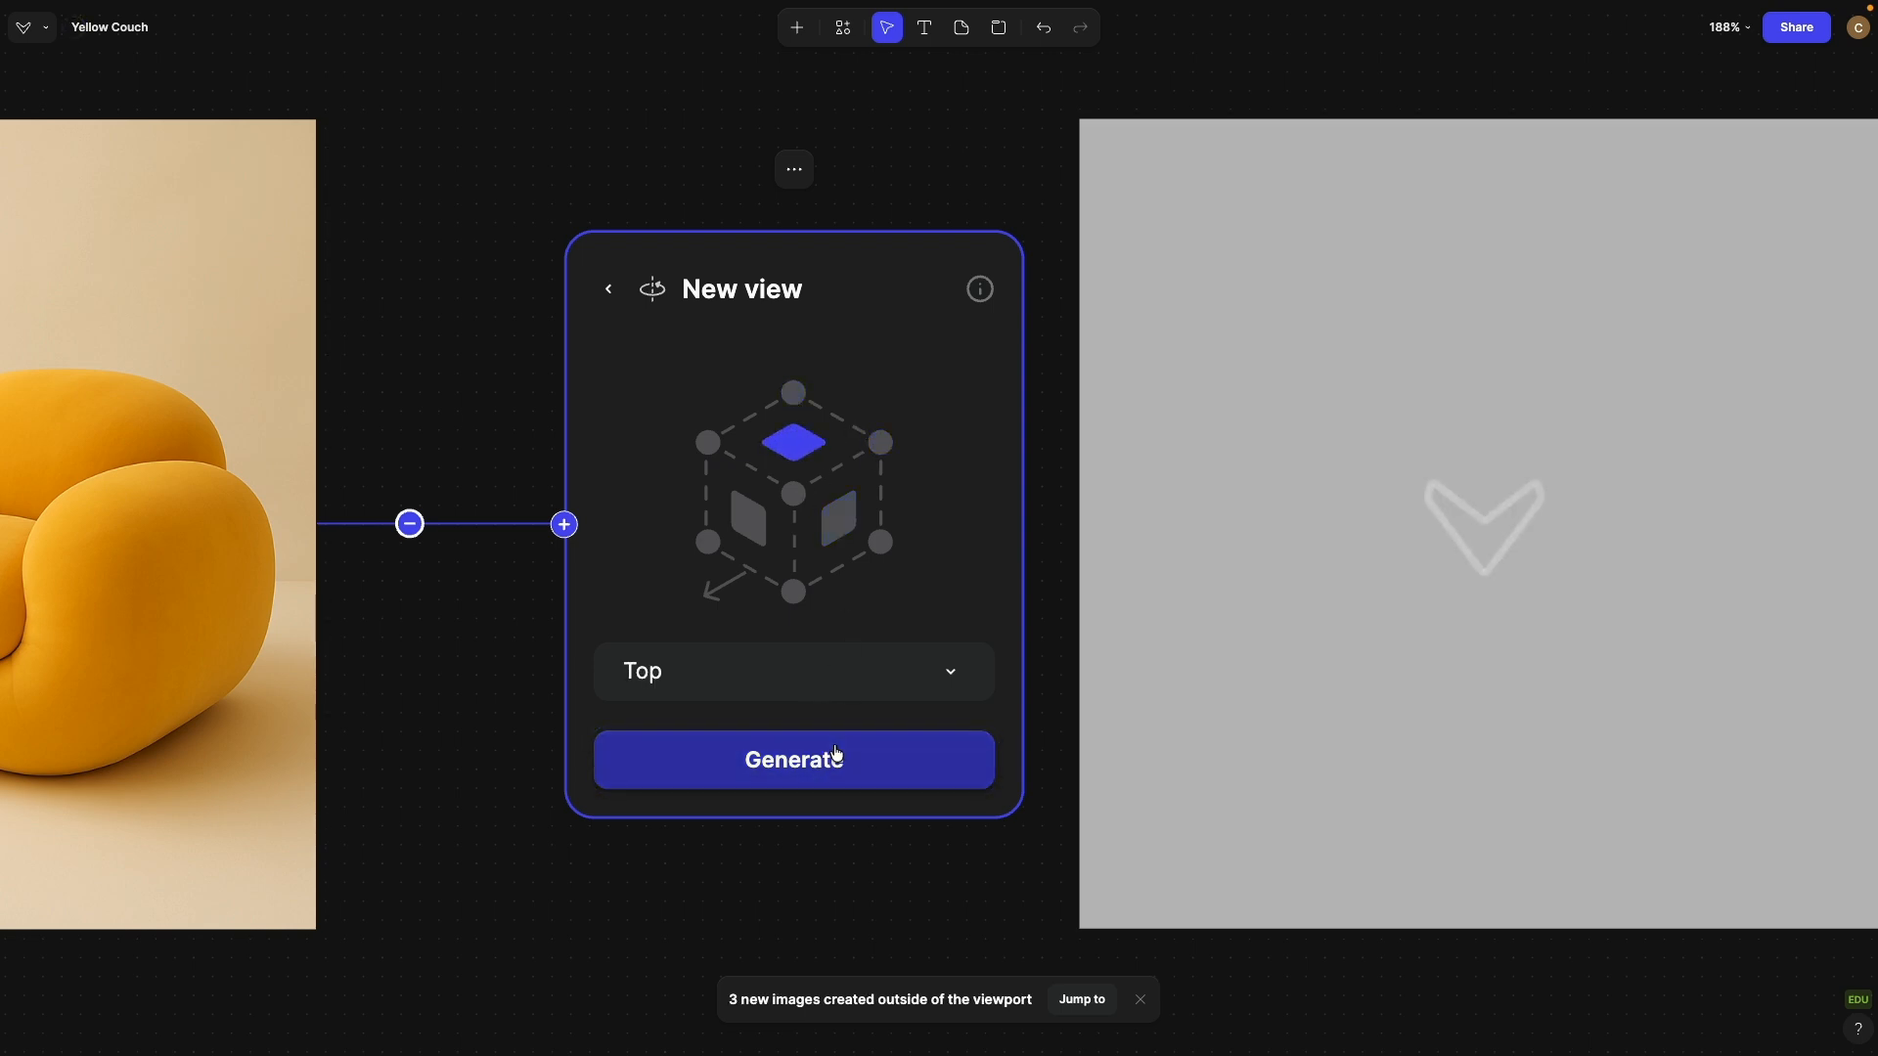
Step: Move the top view image from below the row to the end of the row of generated couch views
scroll(854, 489, down, 10)
scroll(936, 535, right, 4)
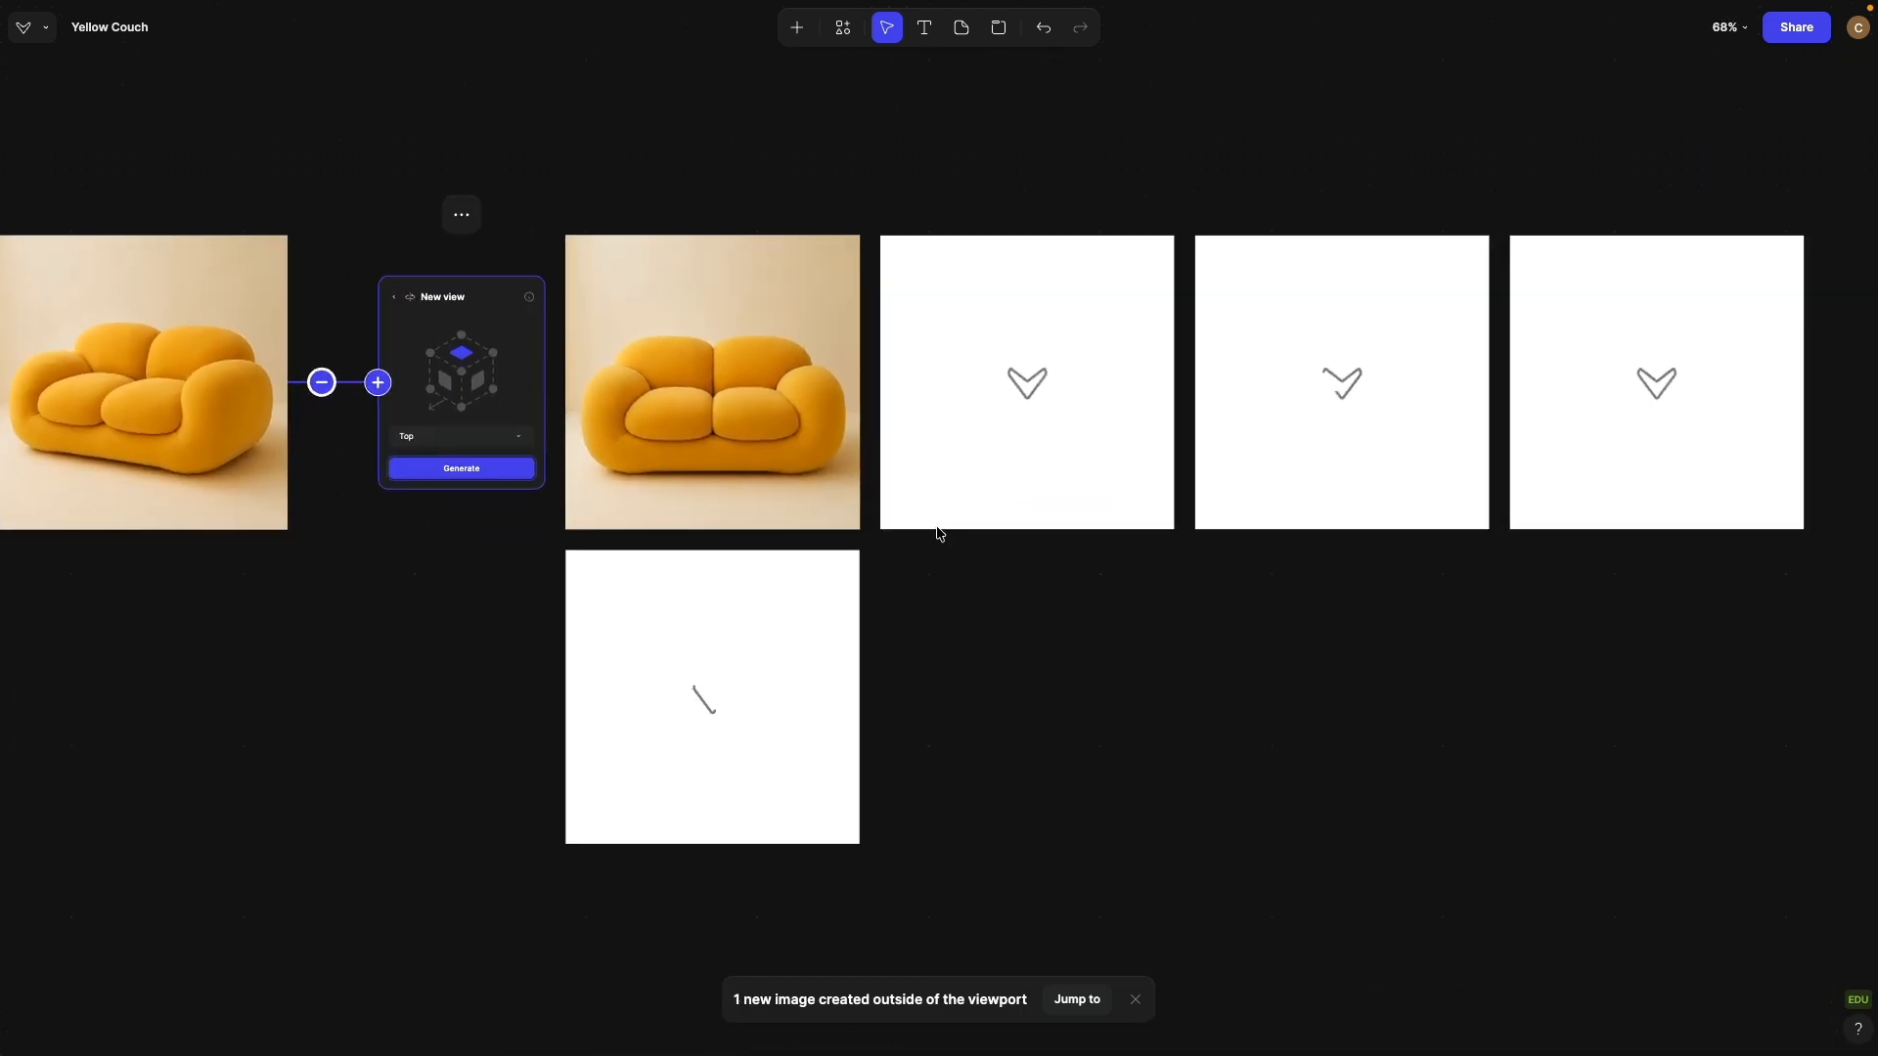
scroll(936, 535, down, 3)
drag(842, 624, 1700, 381)
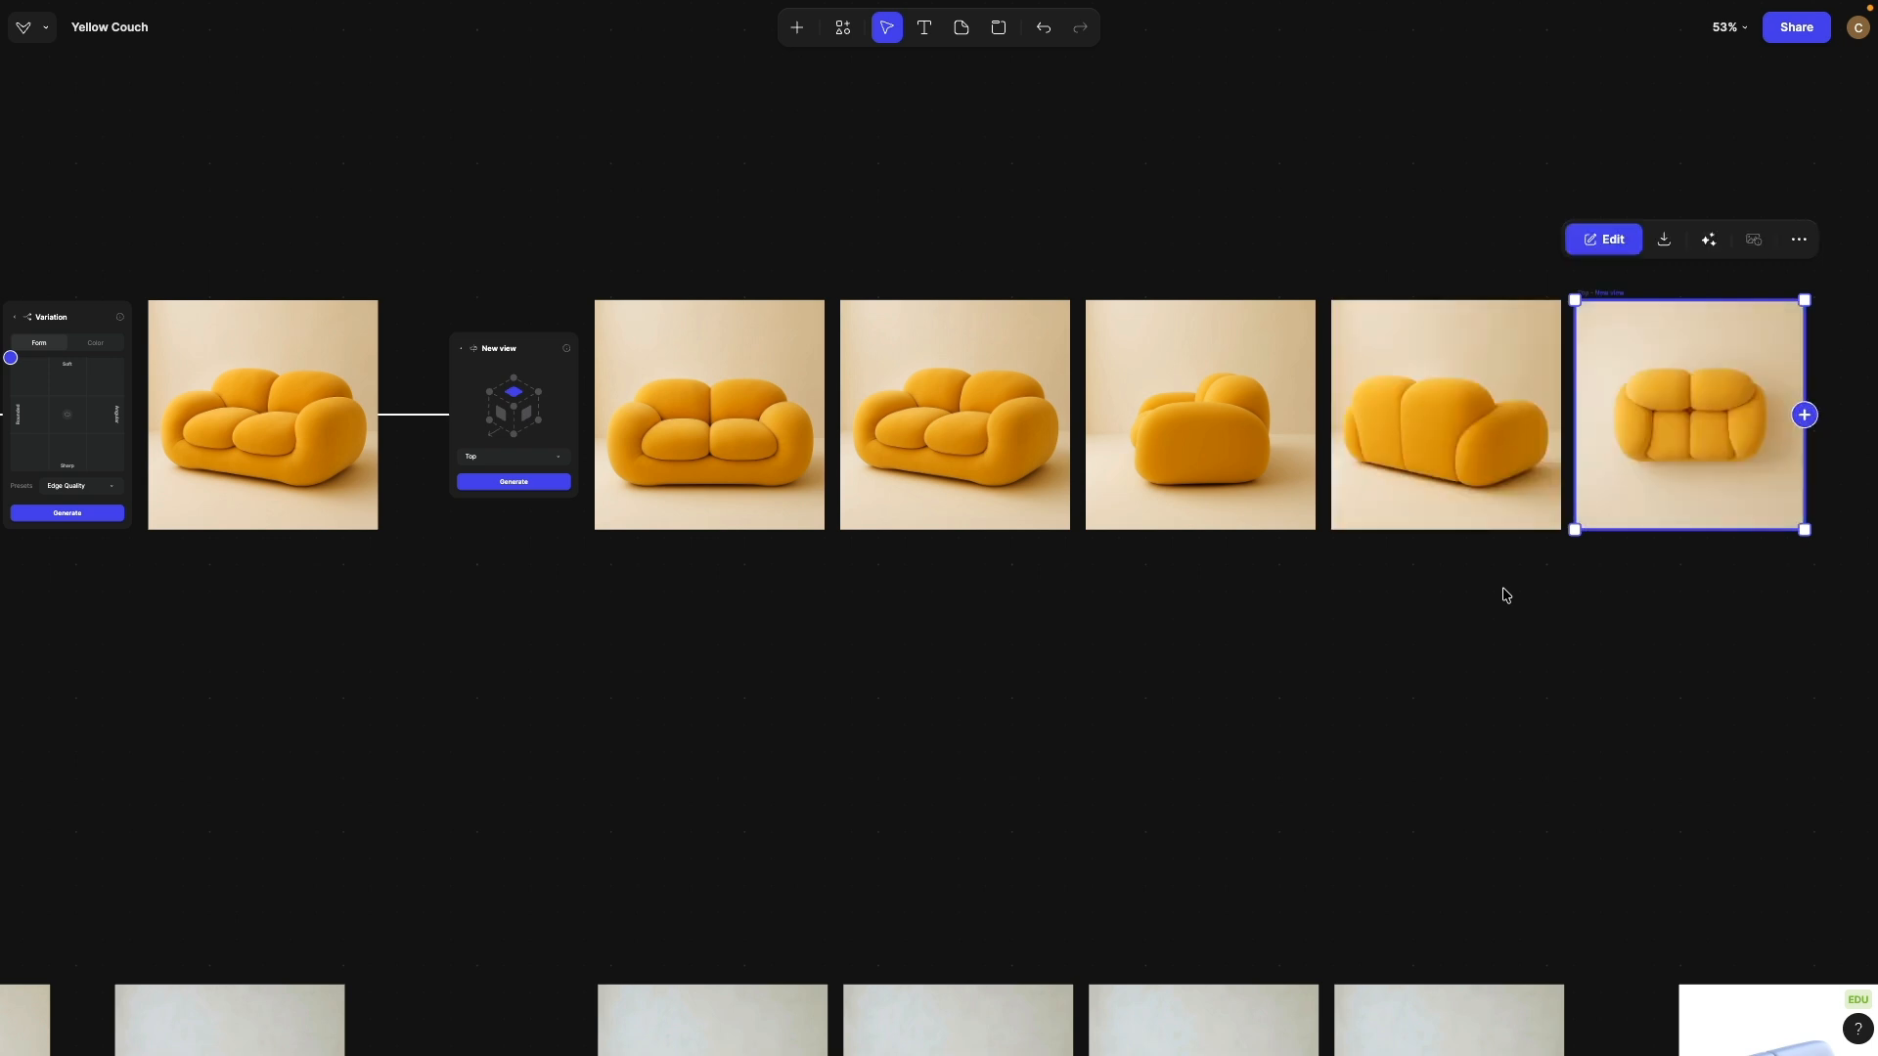
Step: Select all five generated couch views and add them together as layers in a new Studio file
scroll(1506, 596, right, 5)
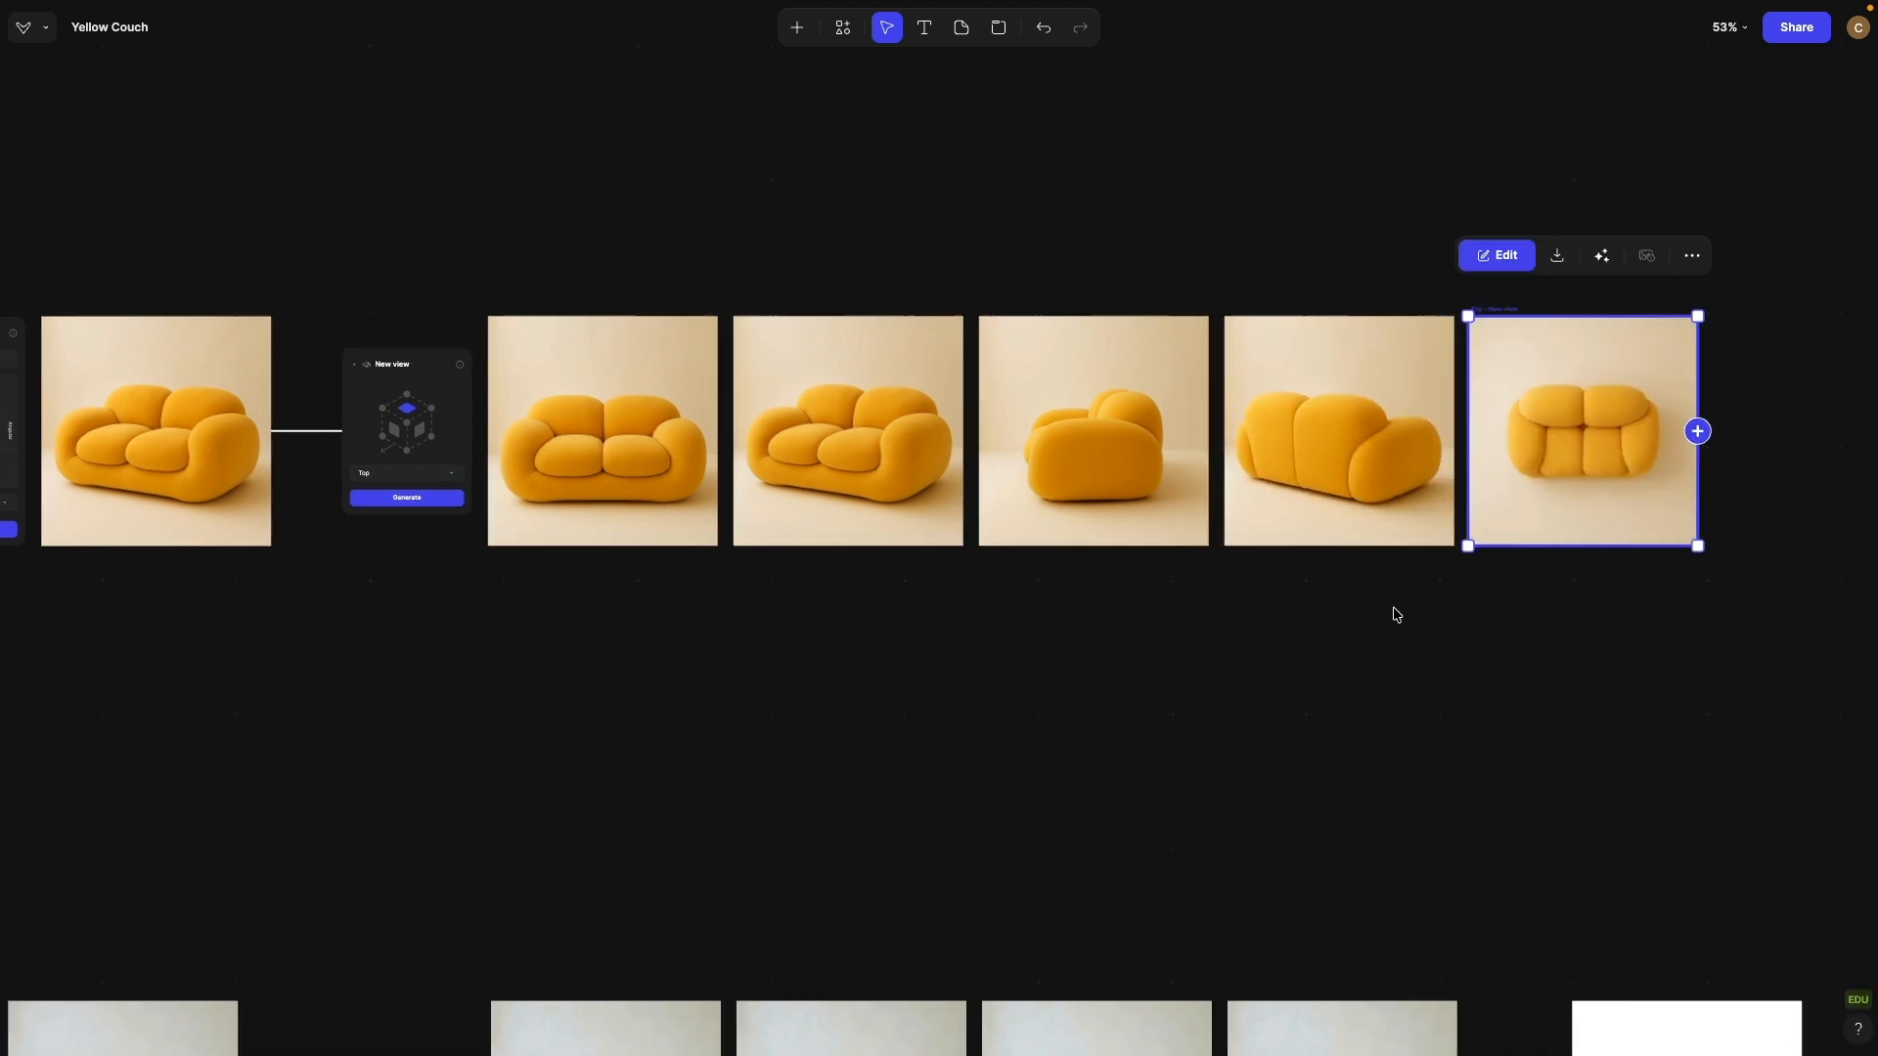
click(1258, 618)
drag(411, 149, 1438, 717)
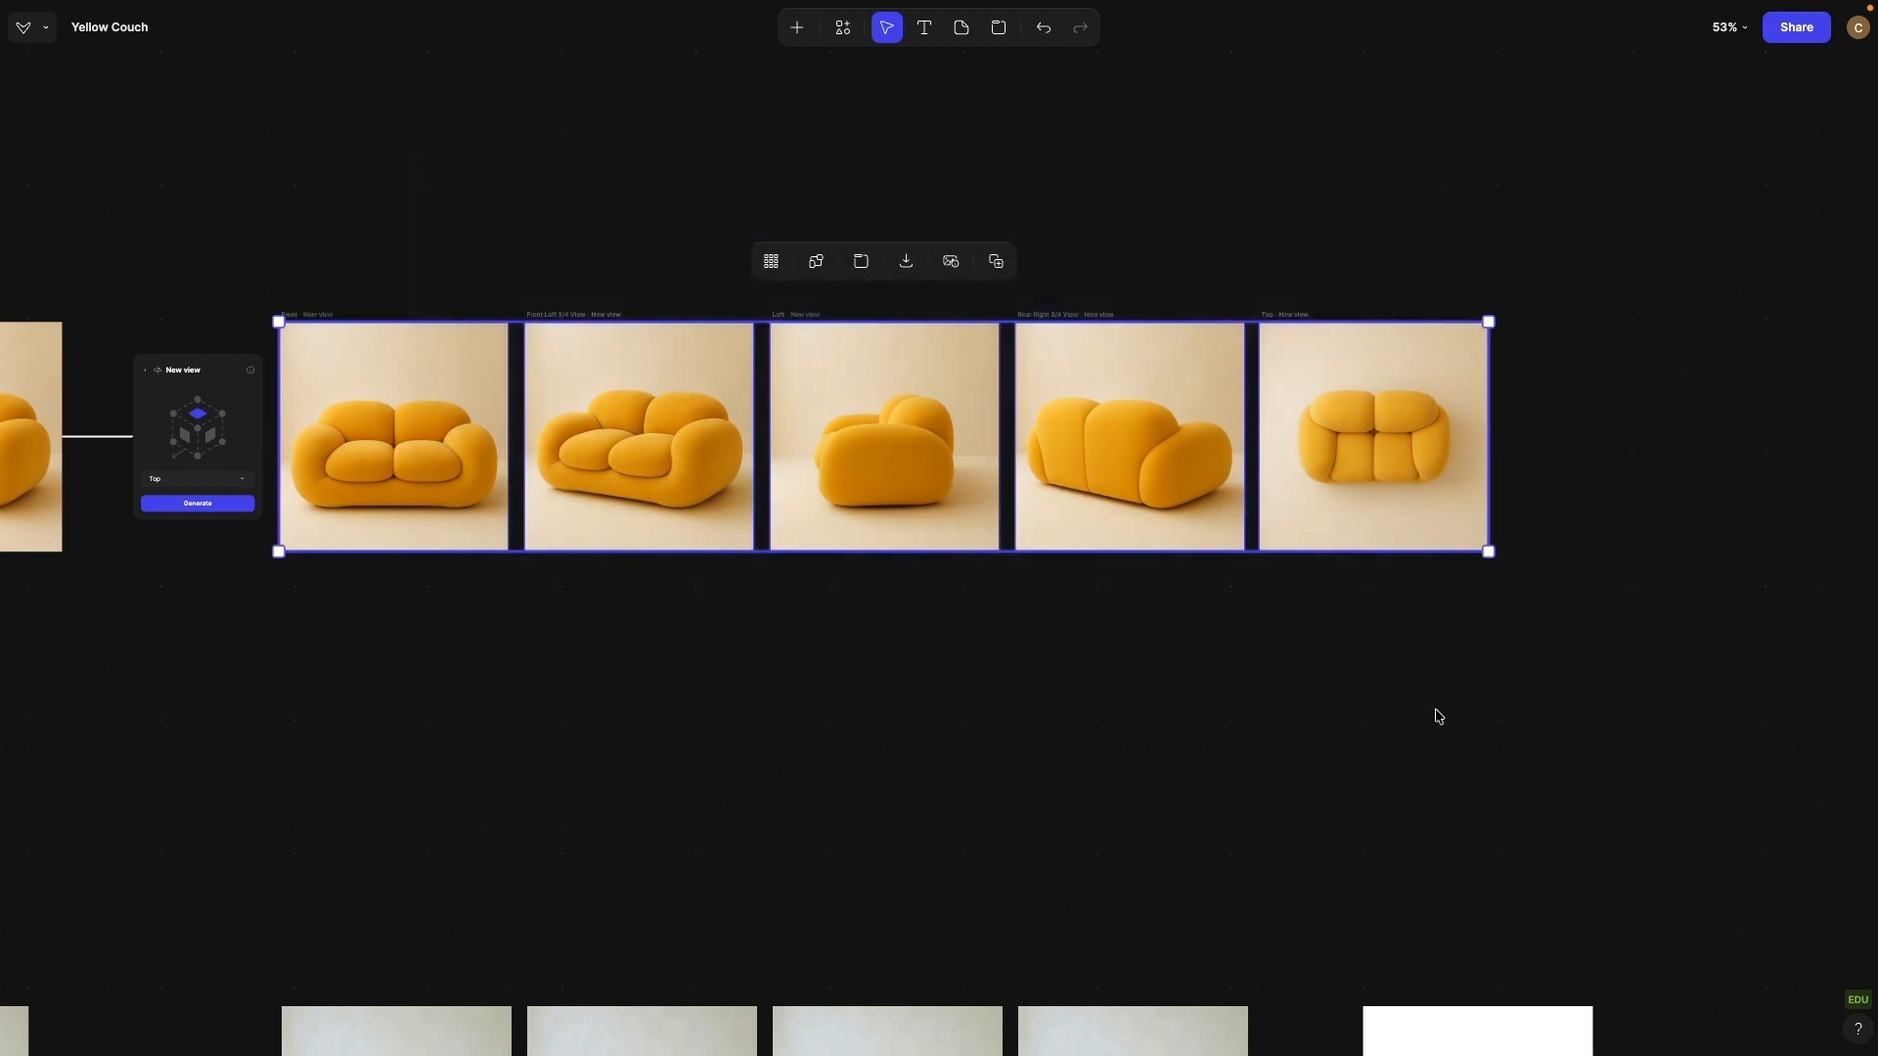
right_click(1328, 405)
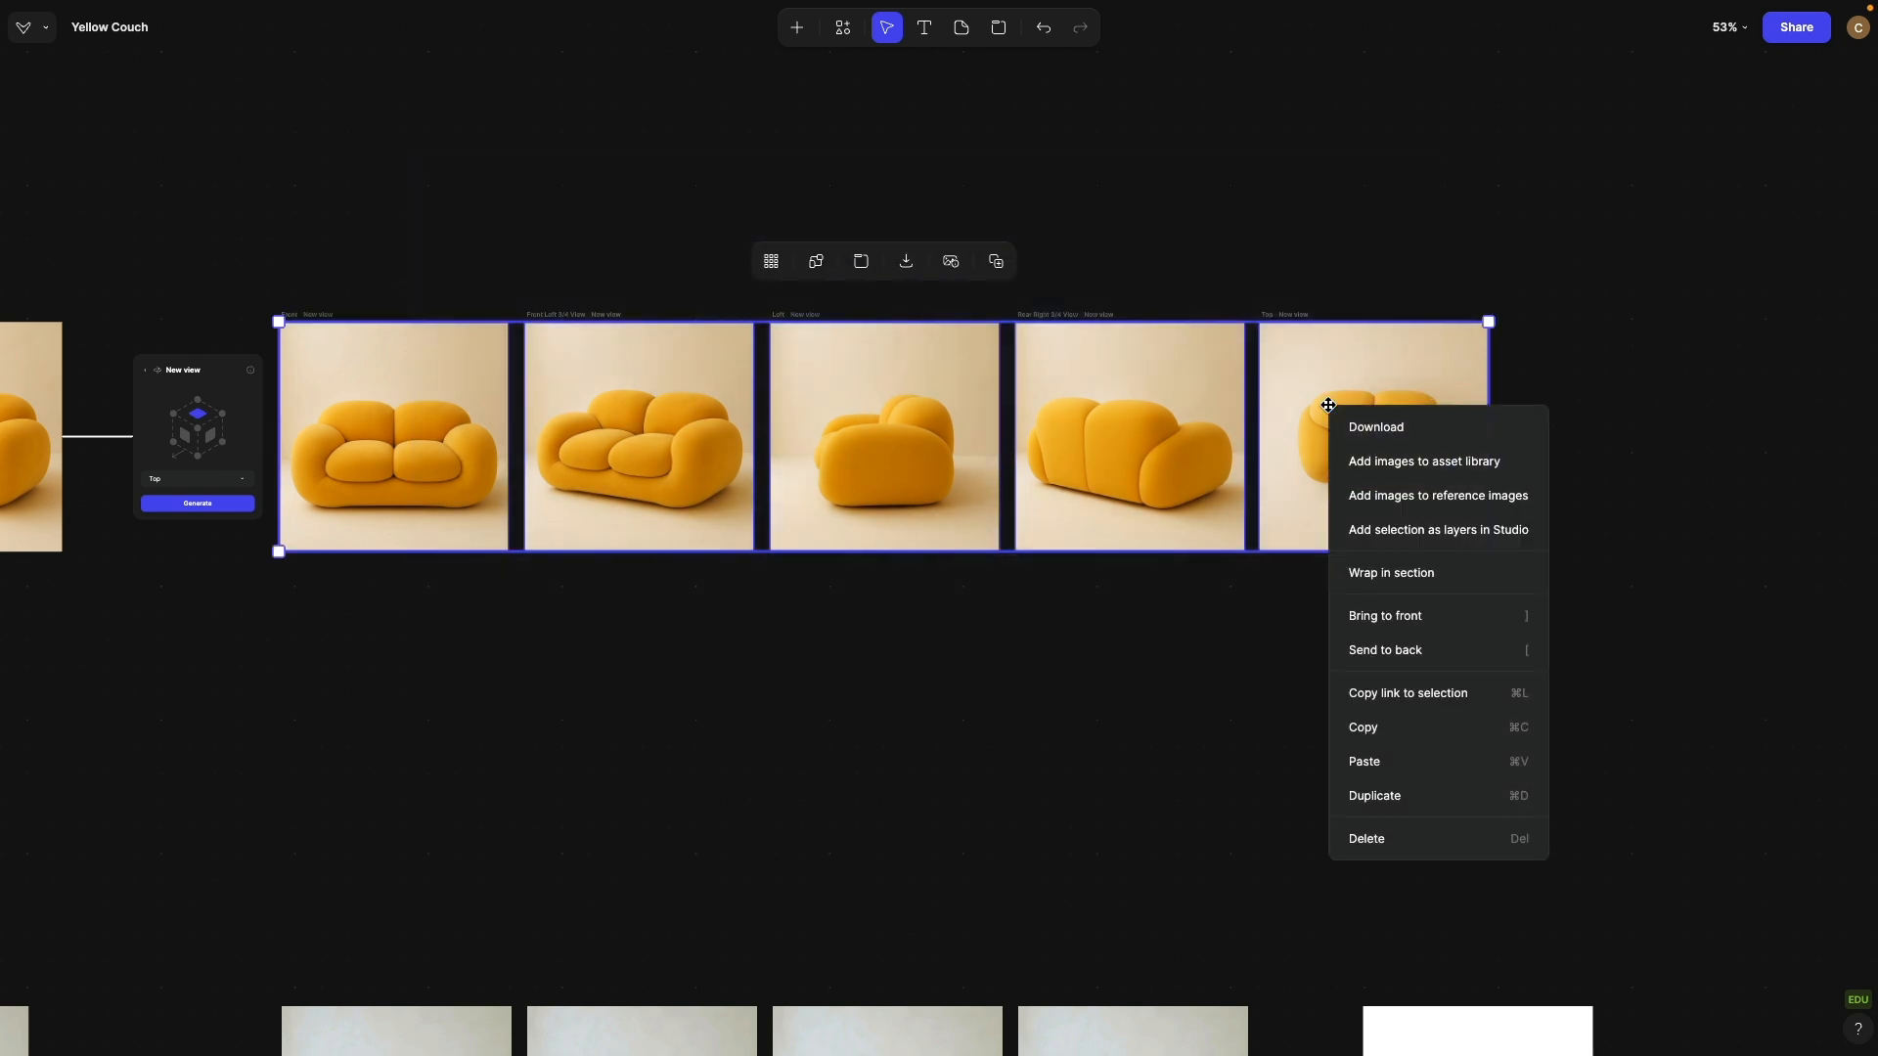
click(1420, 531)
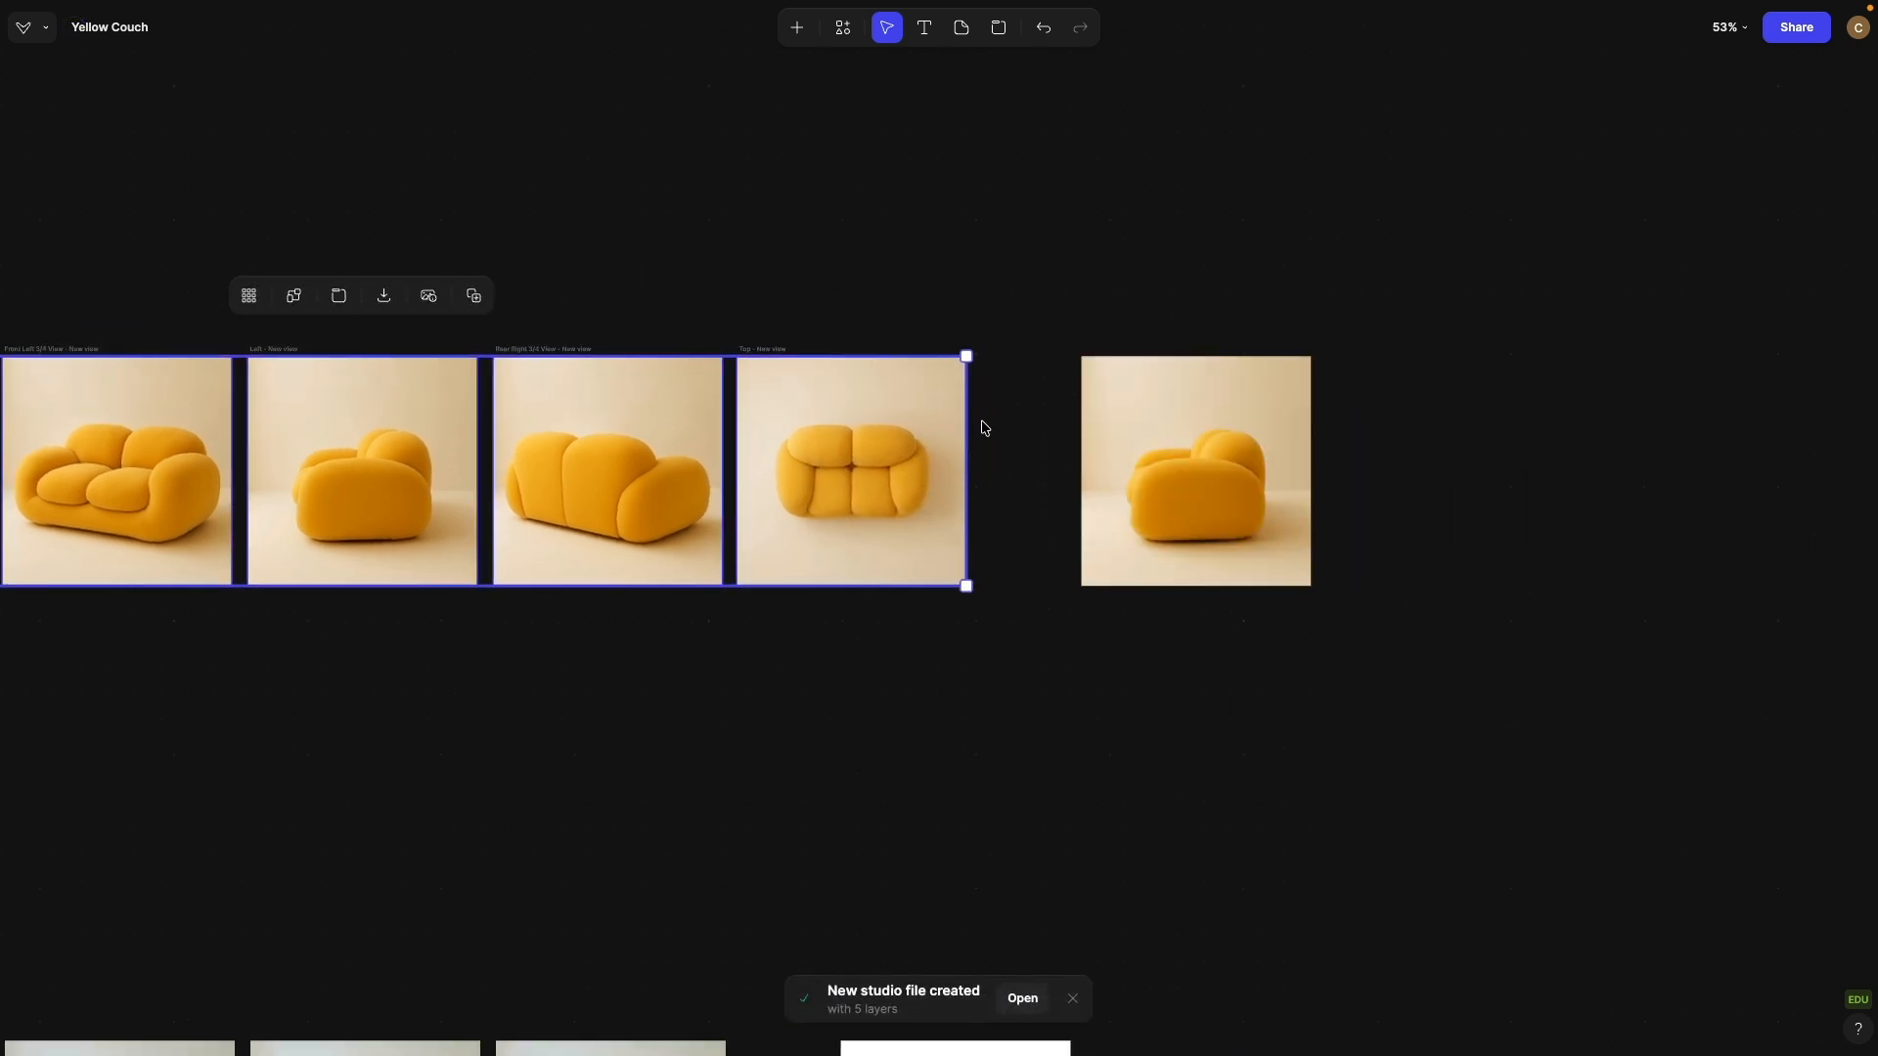
Step: Open the new Studio drawing for editing and group its five couch view layers, leaving out the Background
click(1166, 458)
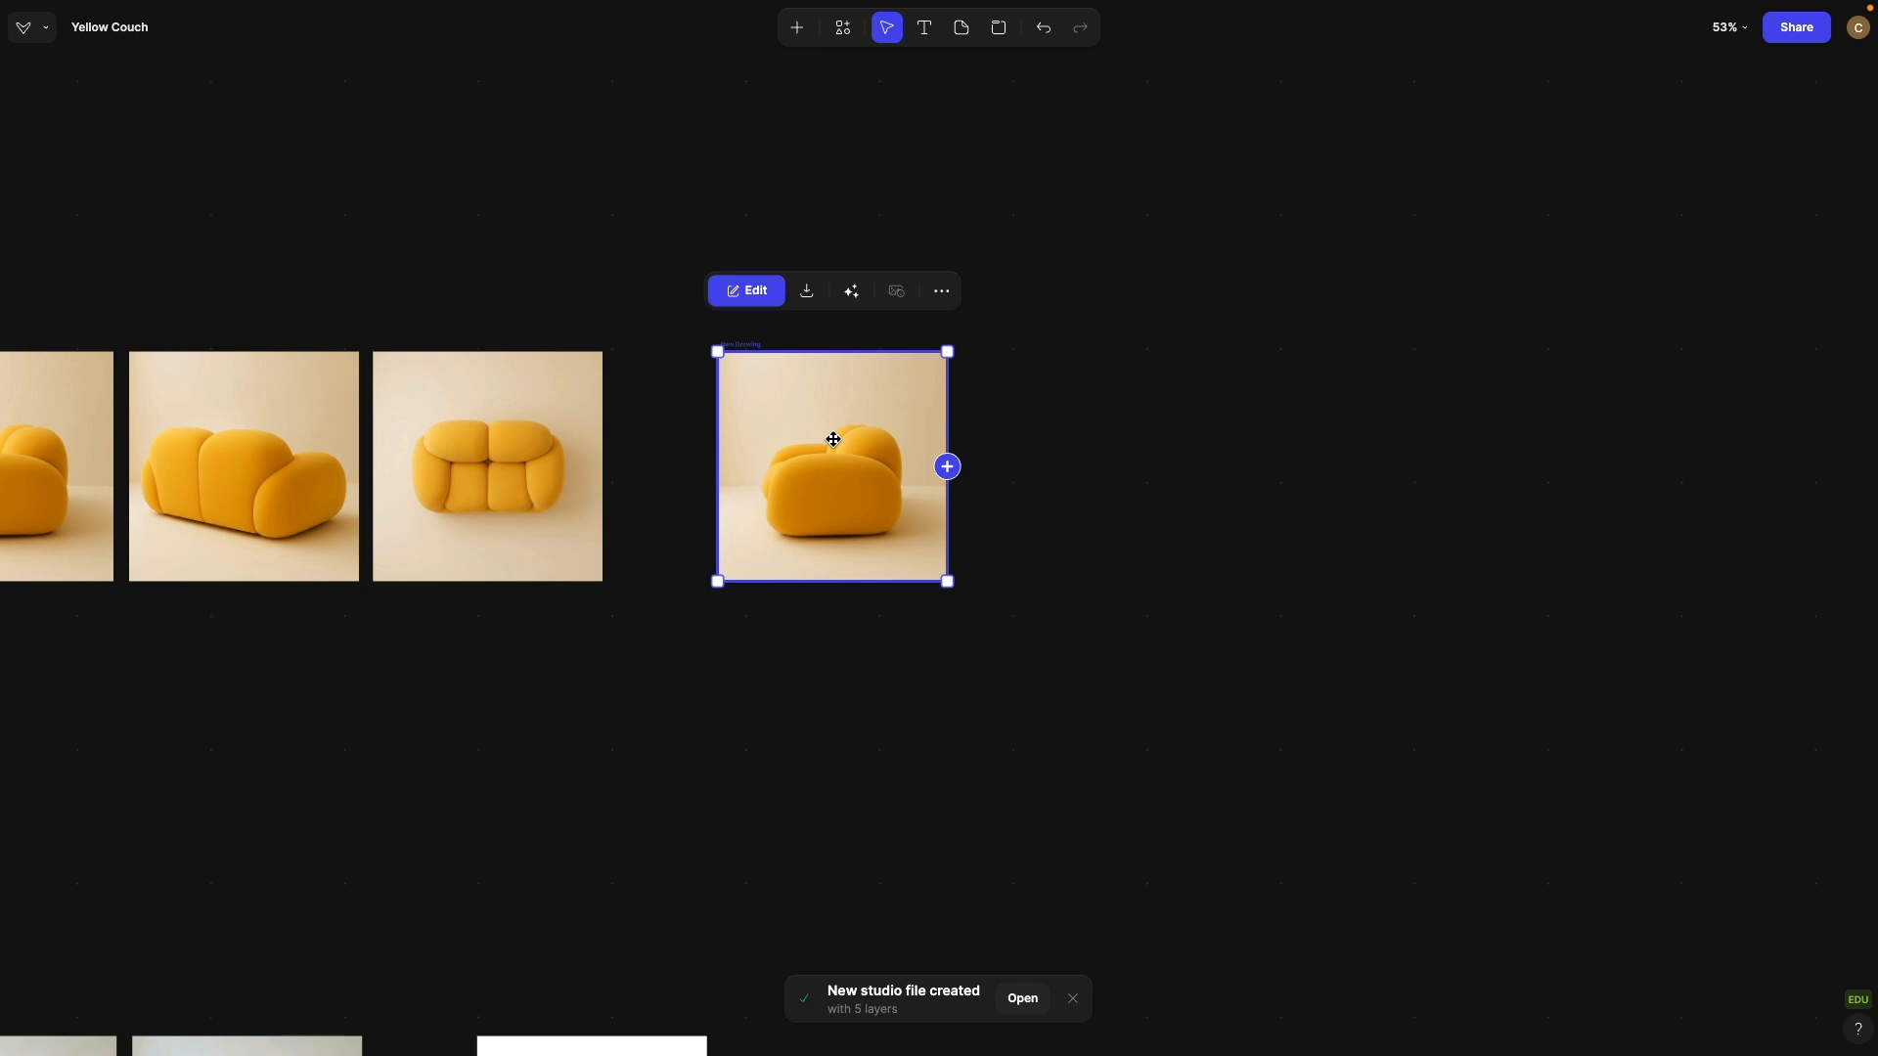
double_click(833, 439)
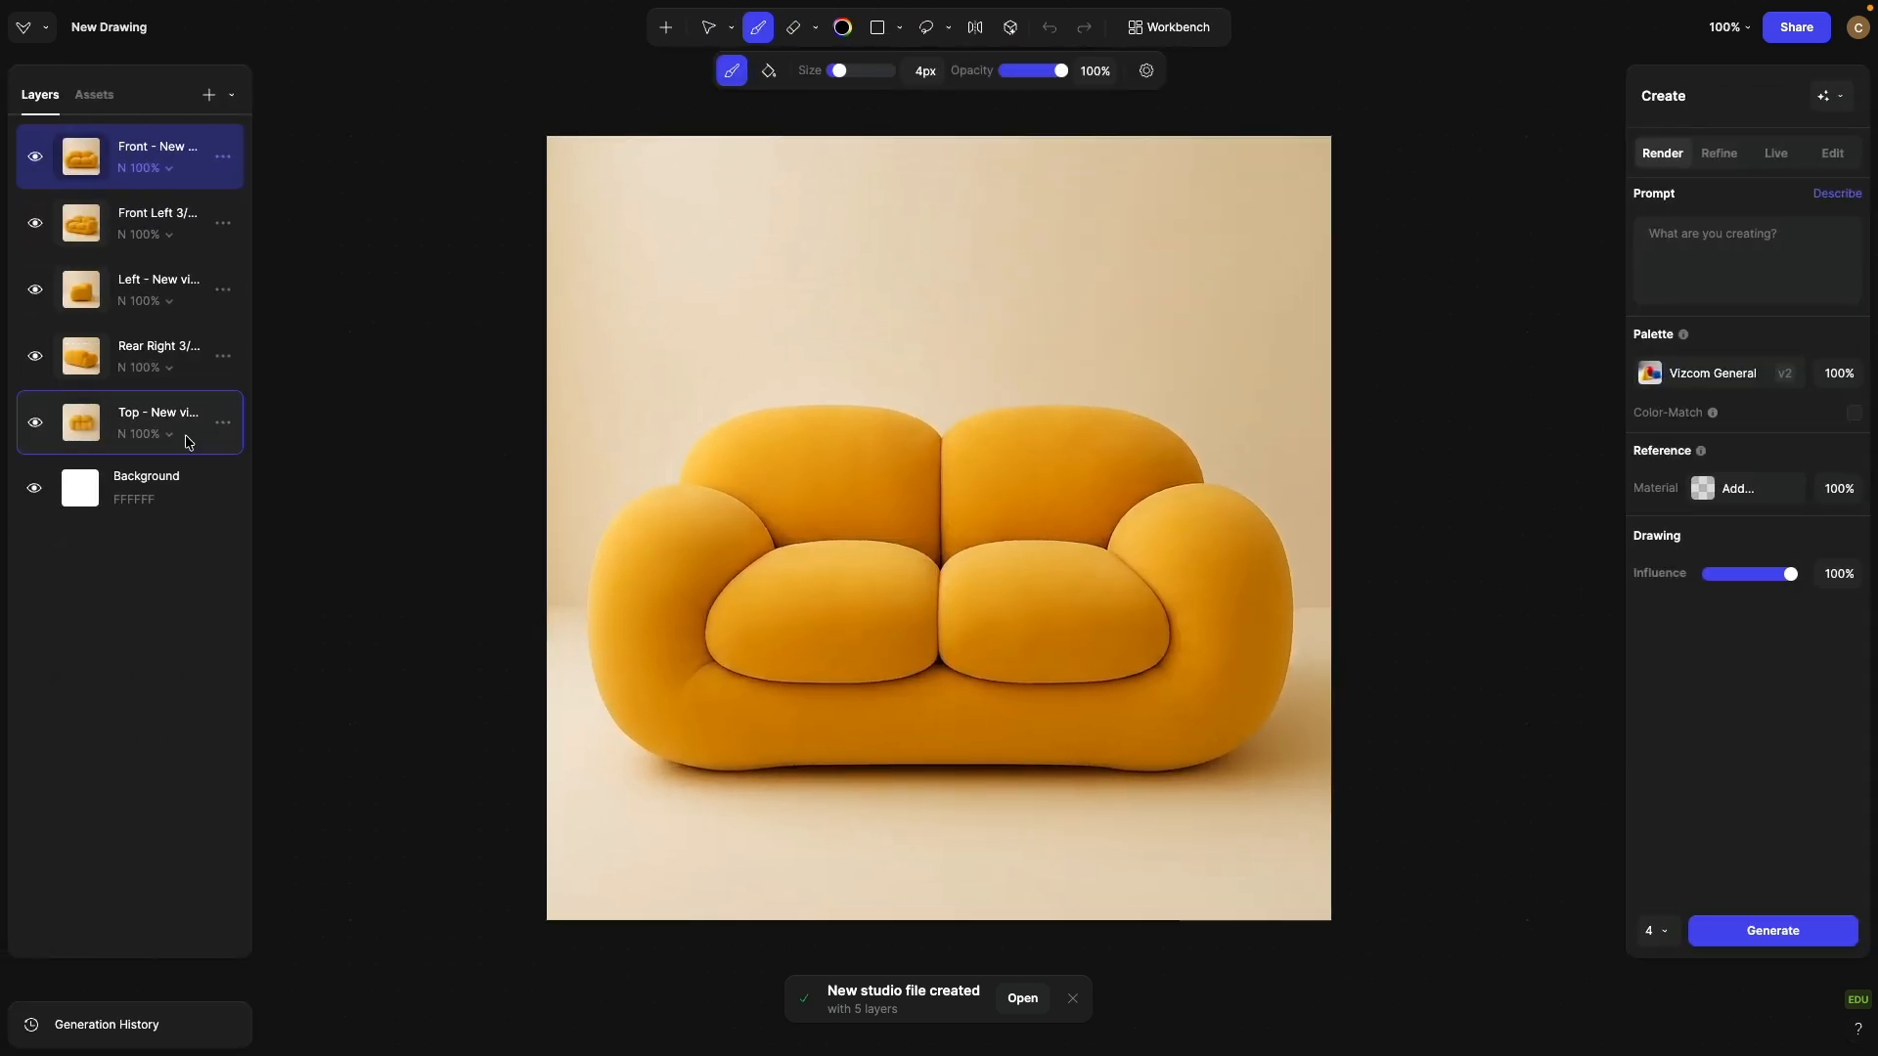
shift+click(168, 412)
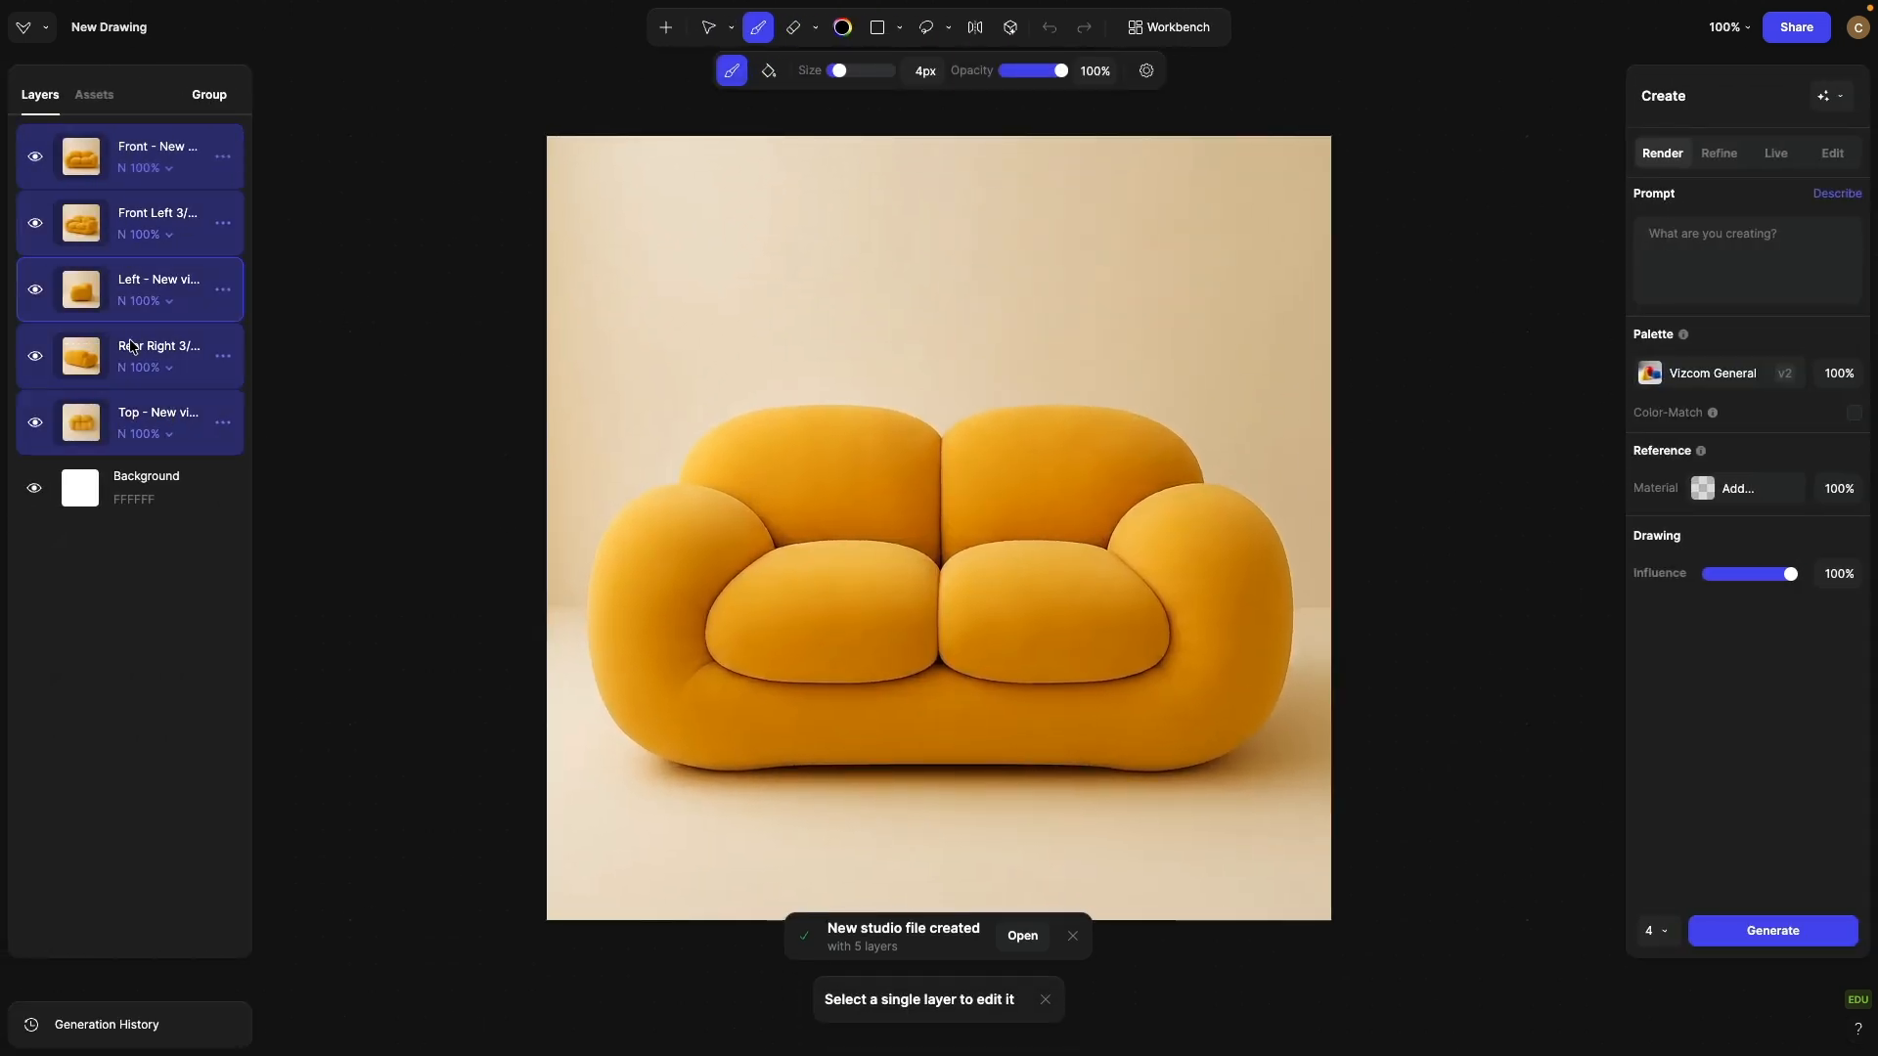
click(208, 94)
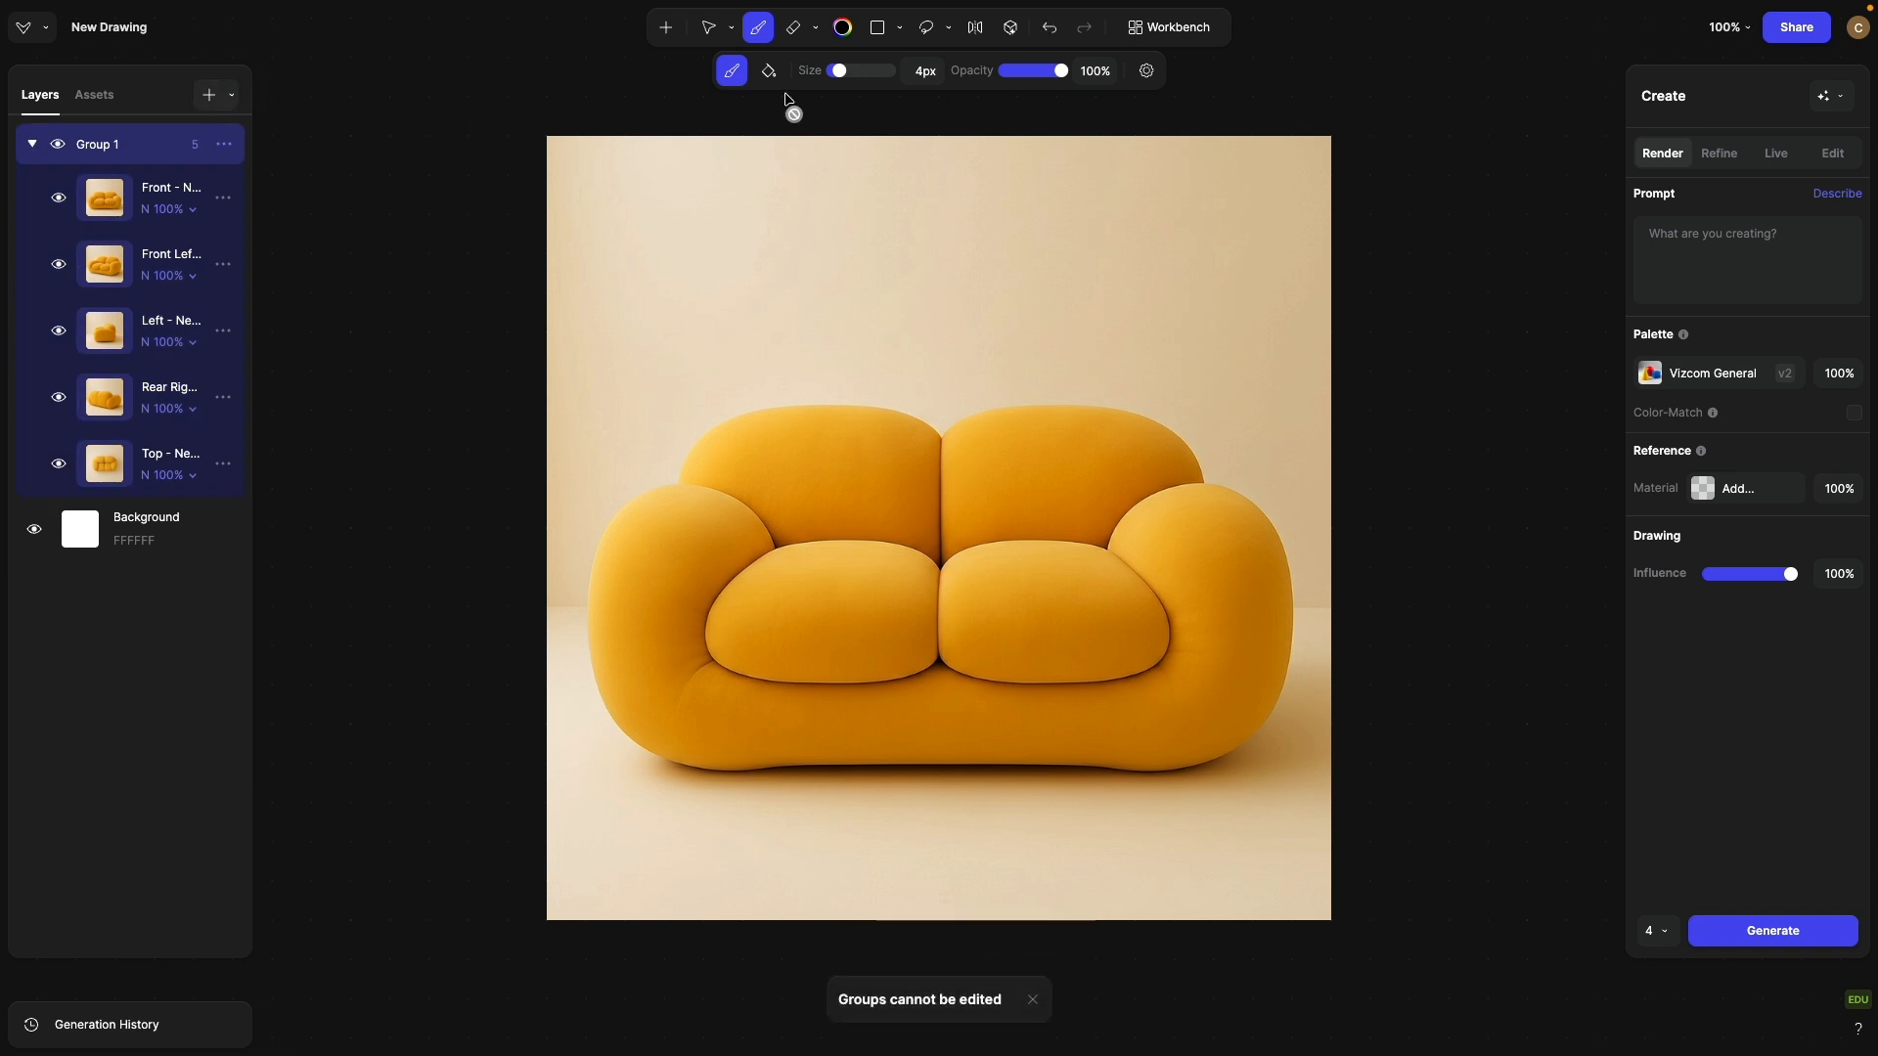
Step: Generate a Multi View 3D model with Smooth v2 from the grouped couch views, and hide and collapse the group
click(1012, 41)
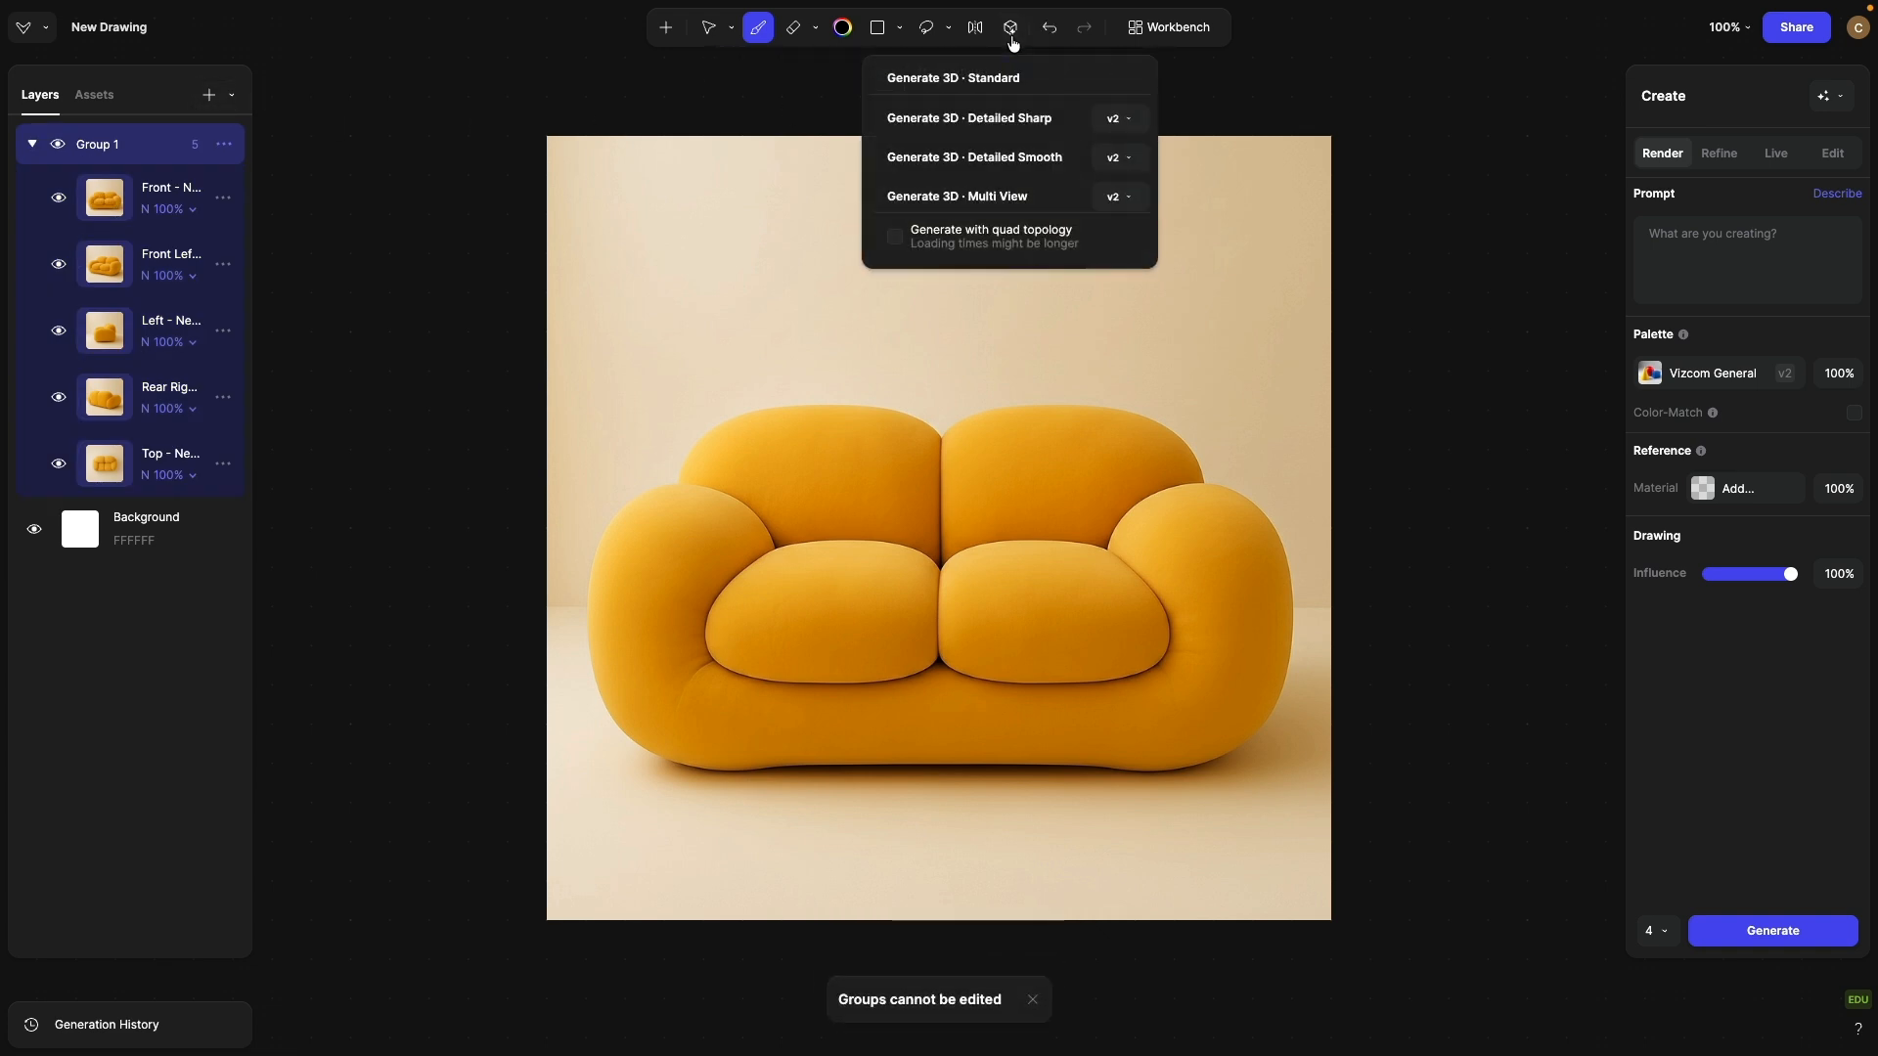
click(934, 200)
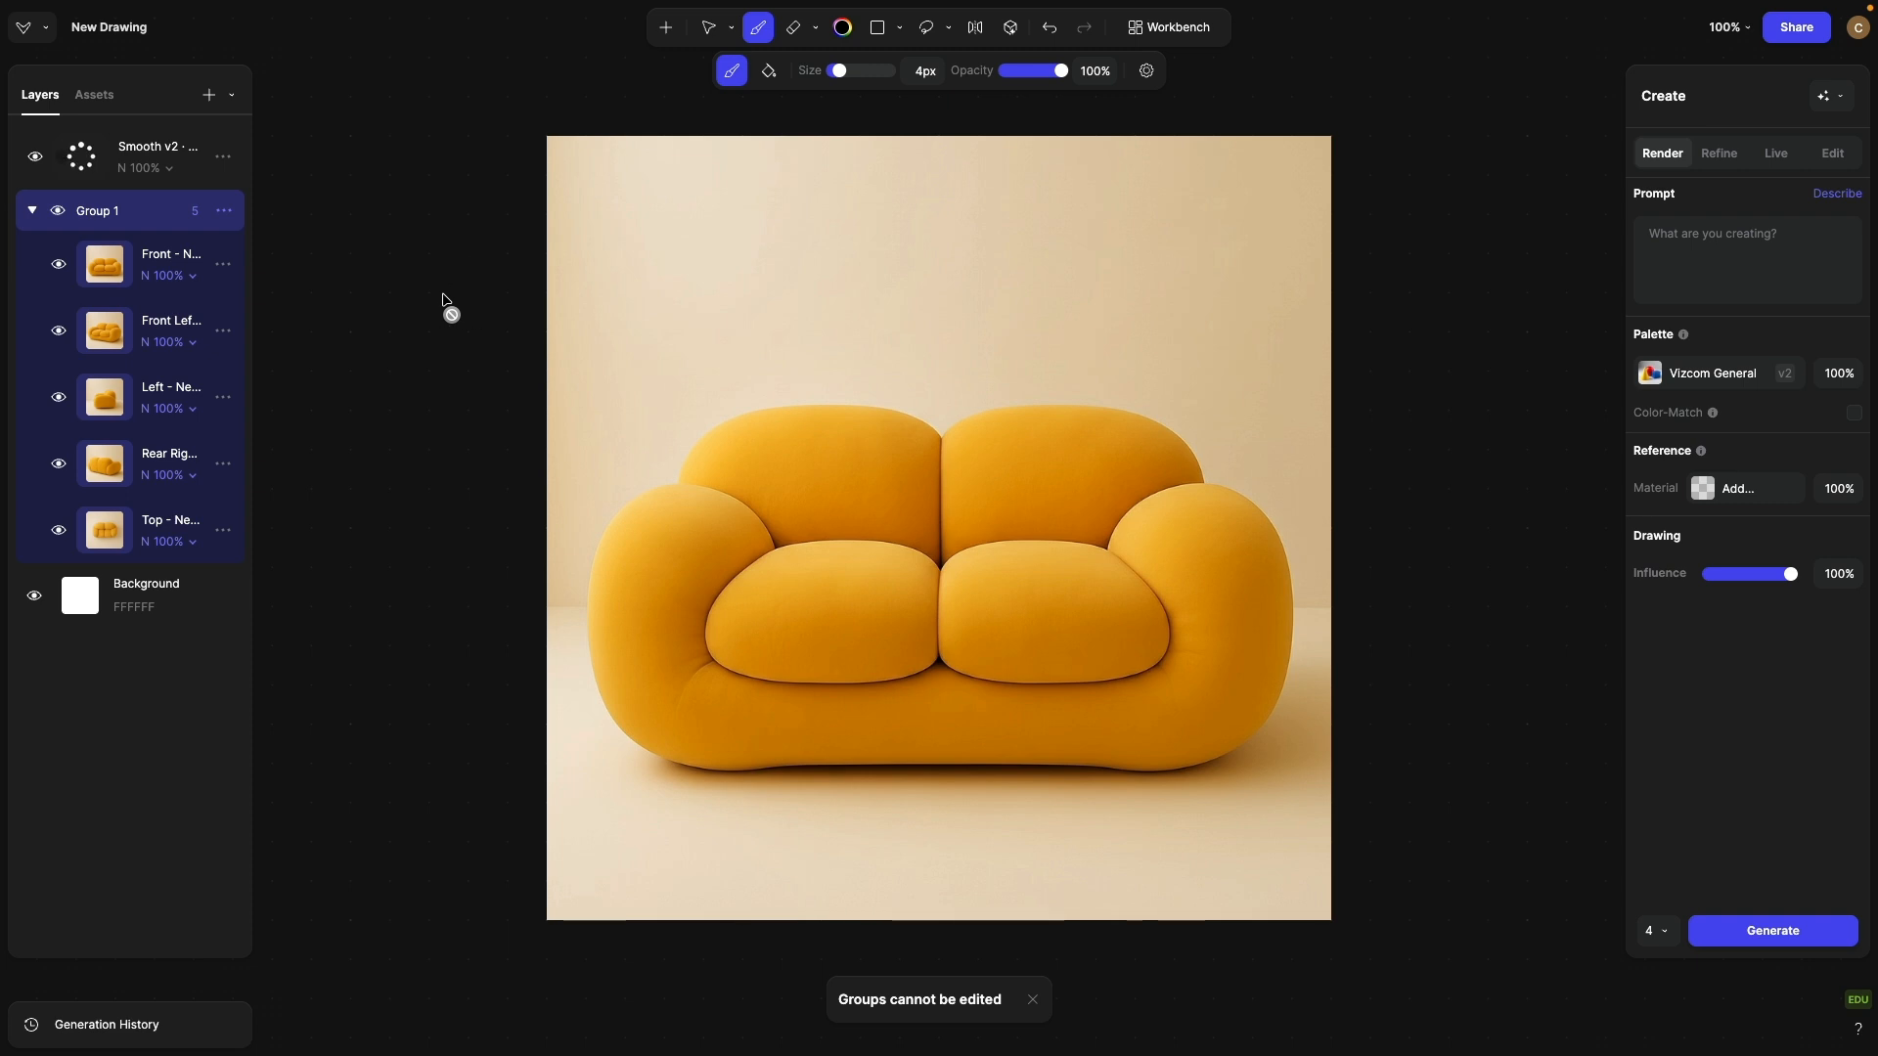
click(58, 213)
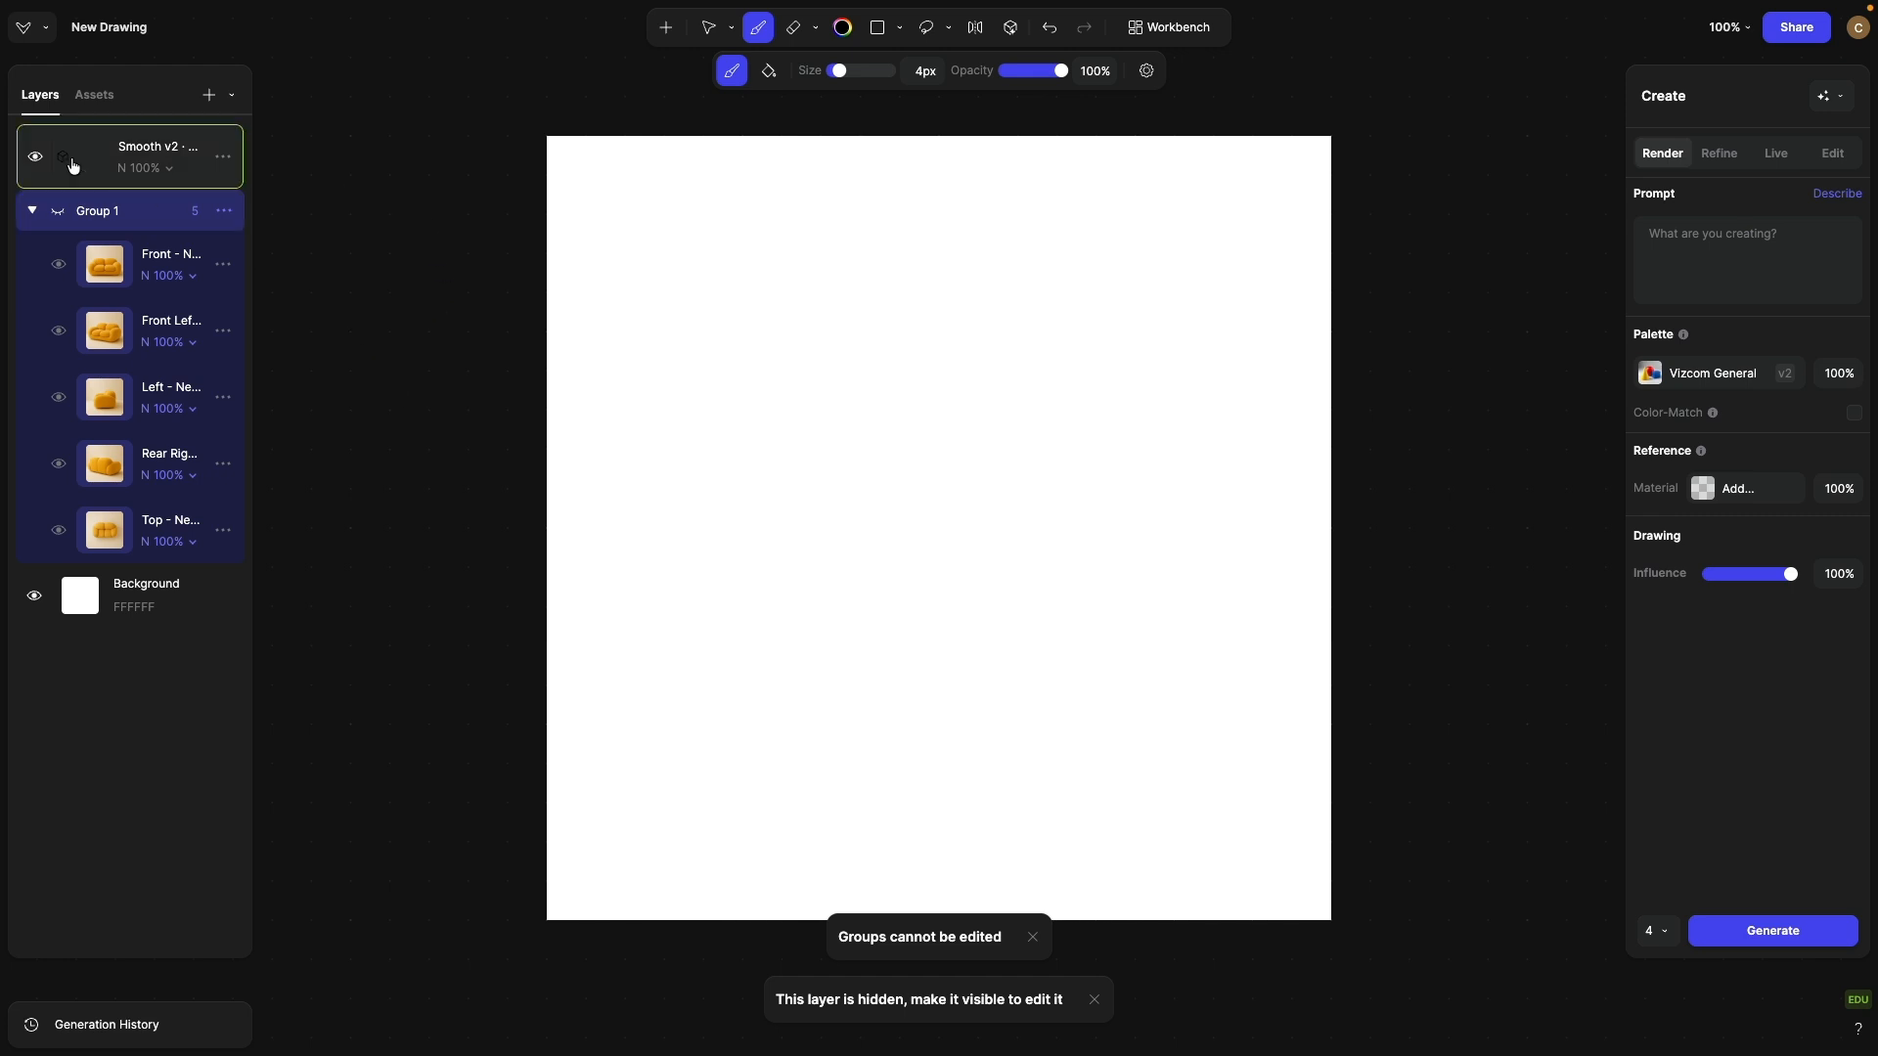
click(709, 30)
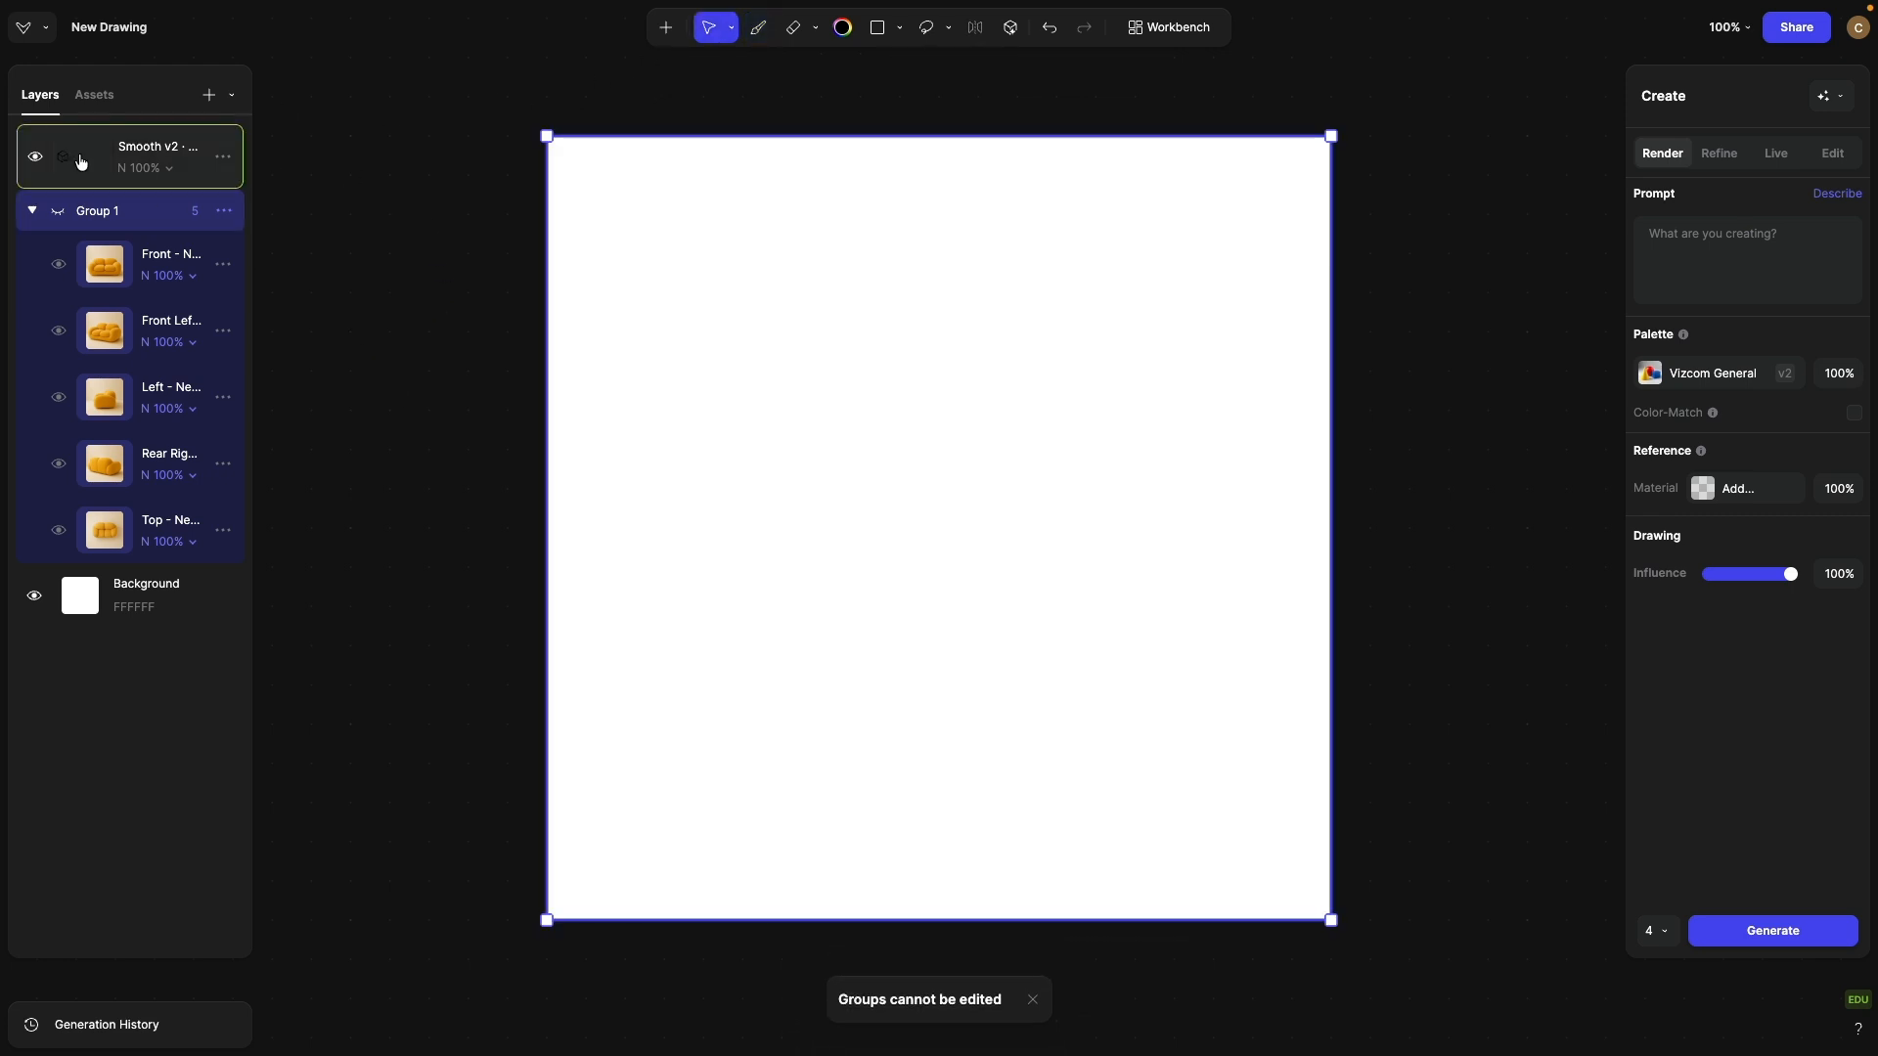
right_click(80, 163)
click(32, 213)
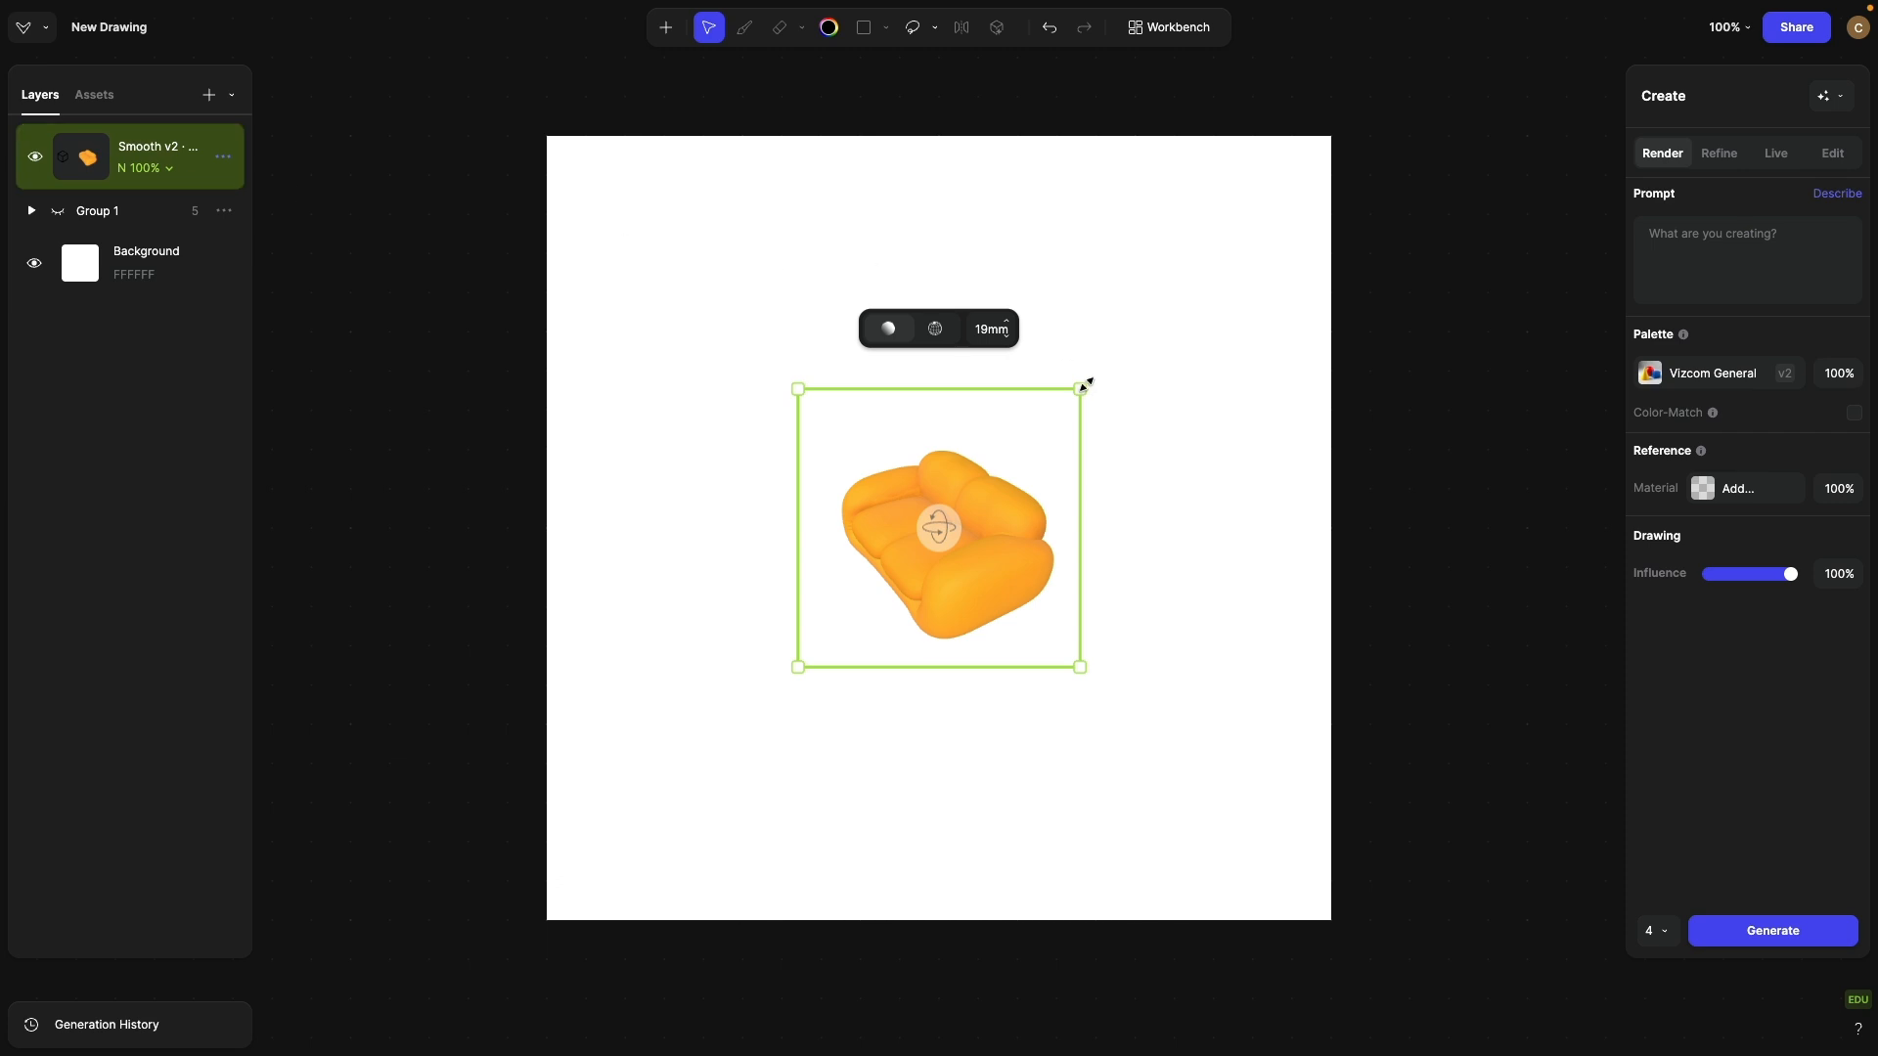
Step: Enlarge the 3D couch to nearly fill the canvas and rotate it to a raised three-quarter angle in untextured shading
drag(1085, 384, 1526, 67)
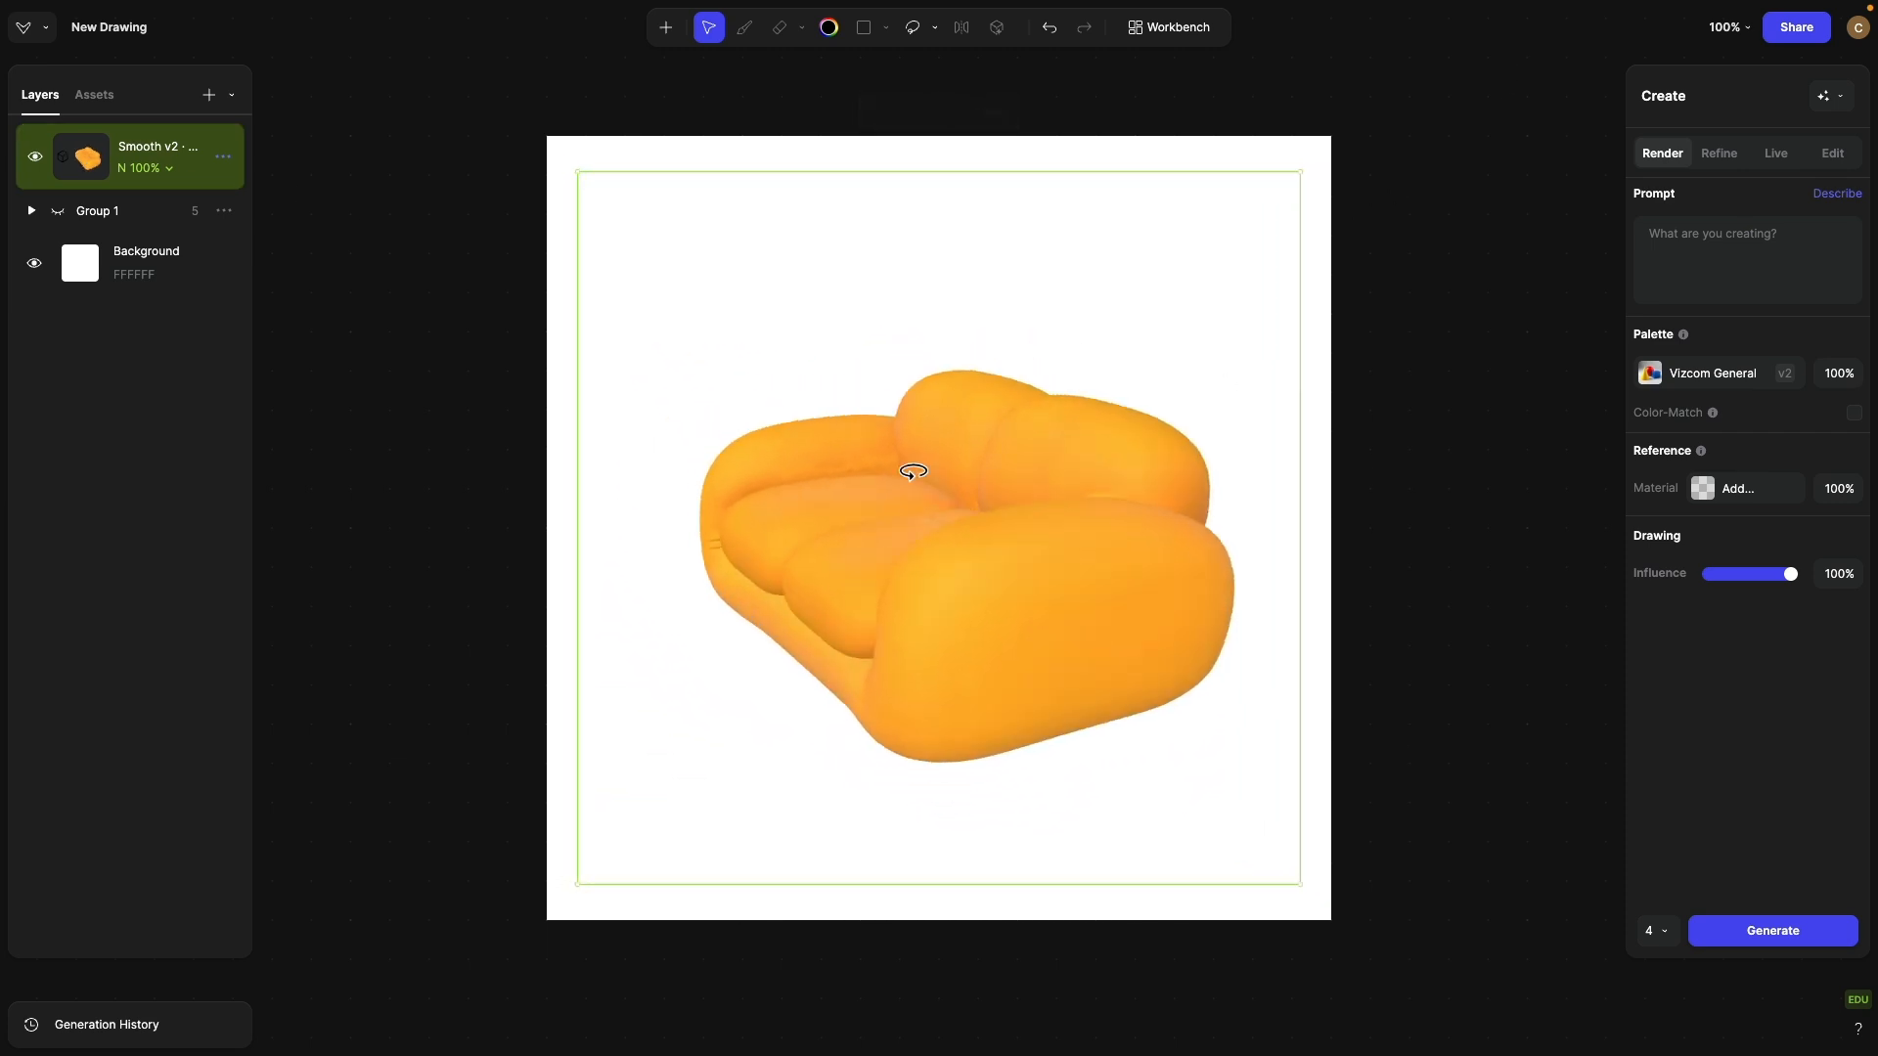
drag(914, 473, 1145, 529)
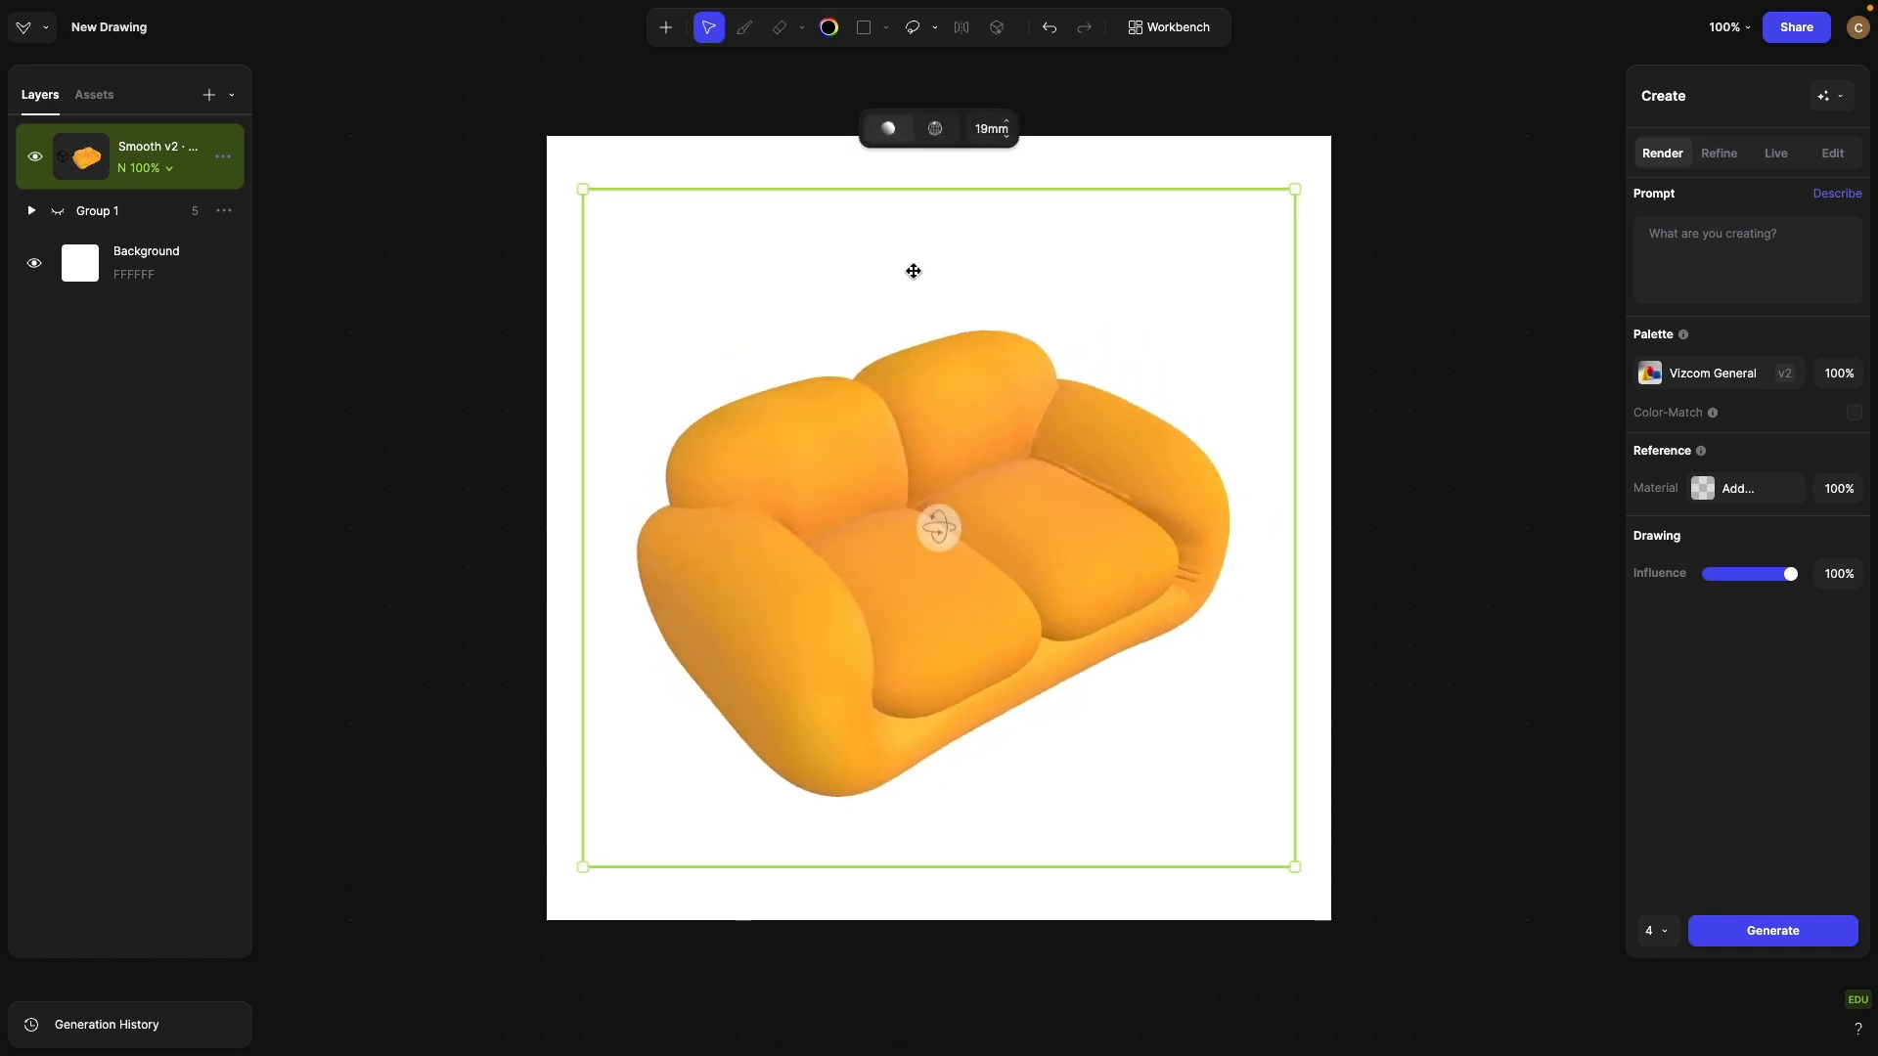
click(936, 135)
drag(940, 528, 792, 475)
drag(931, 519, 1062, 589)
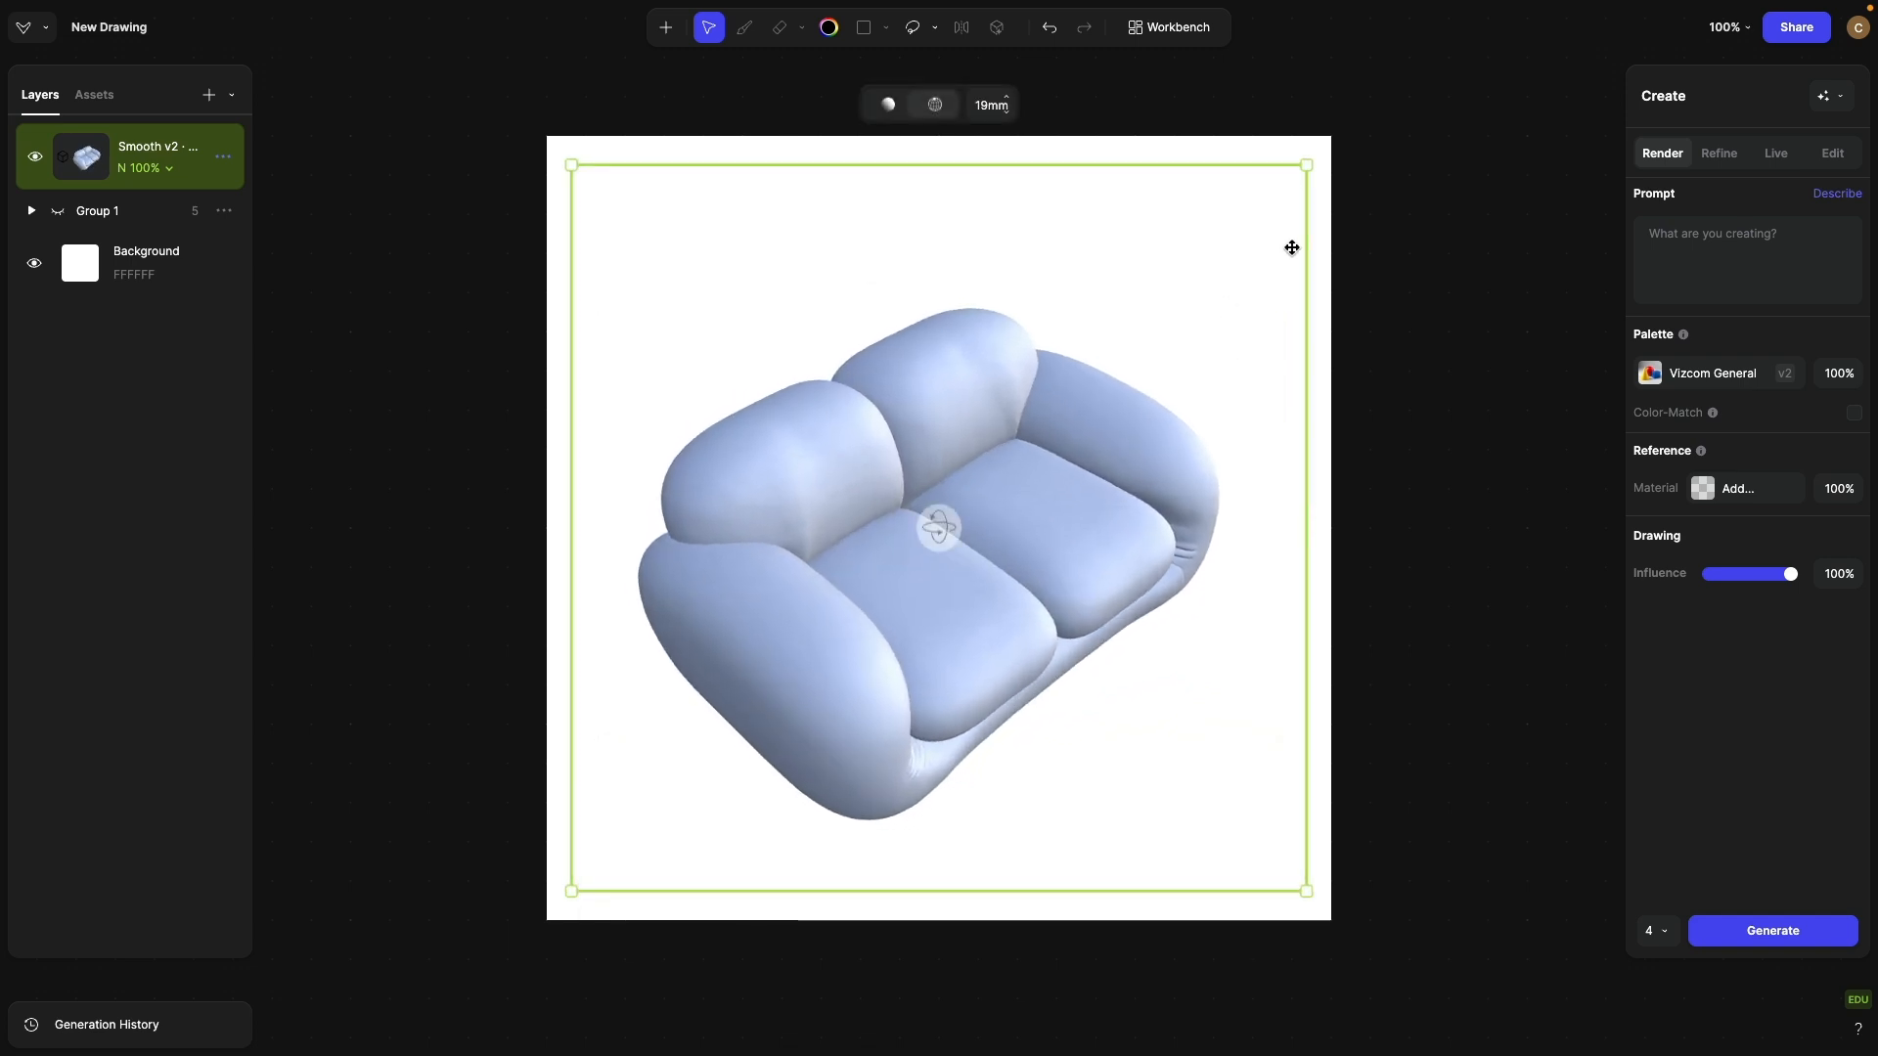
Step: Fine-tune the size and tilt of the untextured 3D couch and return to the Workbench
drag(1309, 165, 1317, 155)
drag(940, 529, 944, 494)
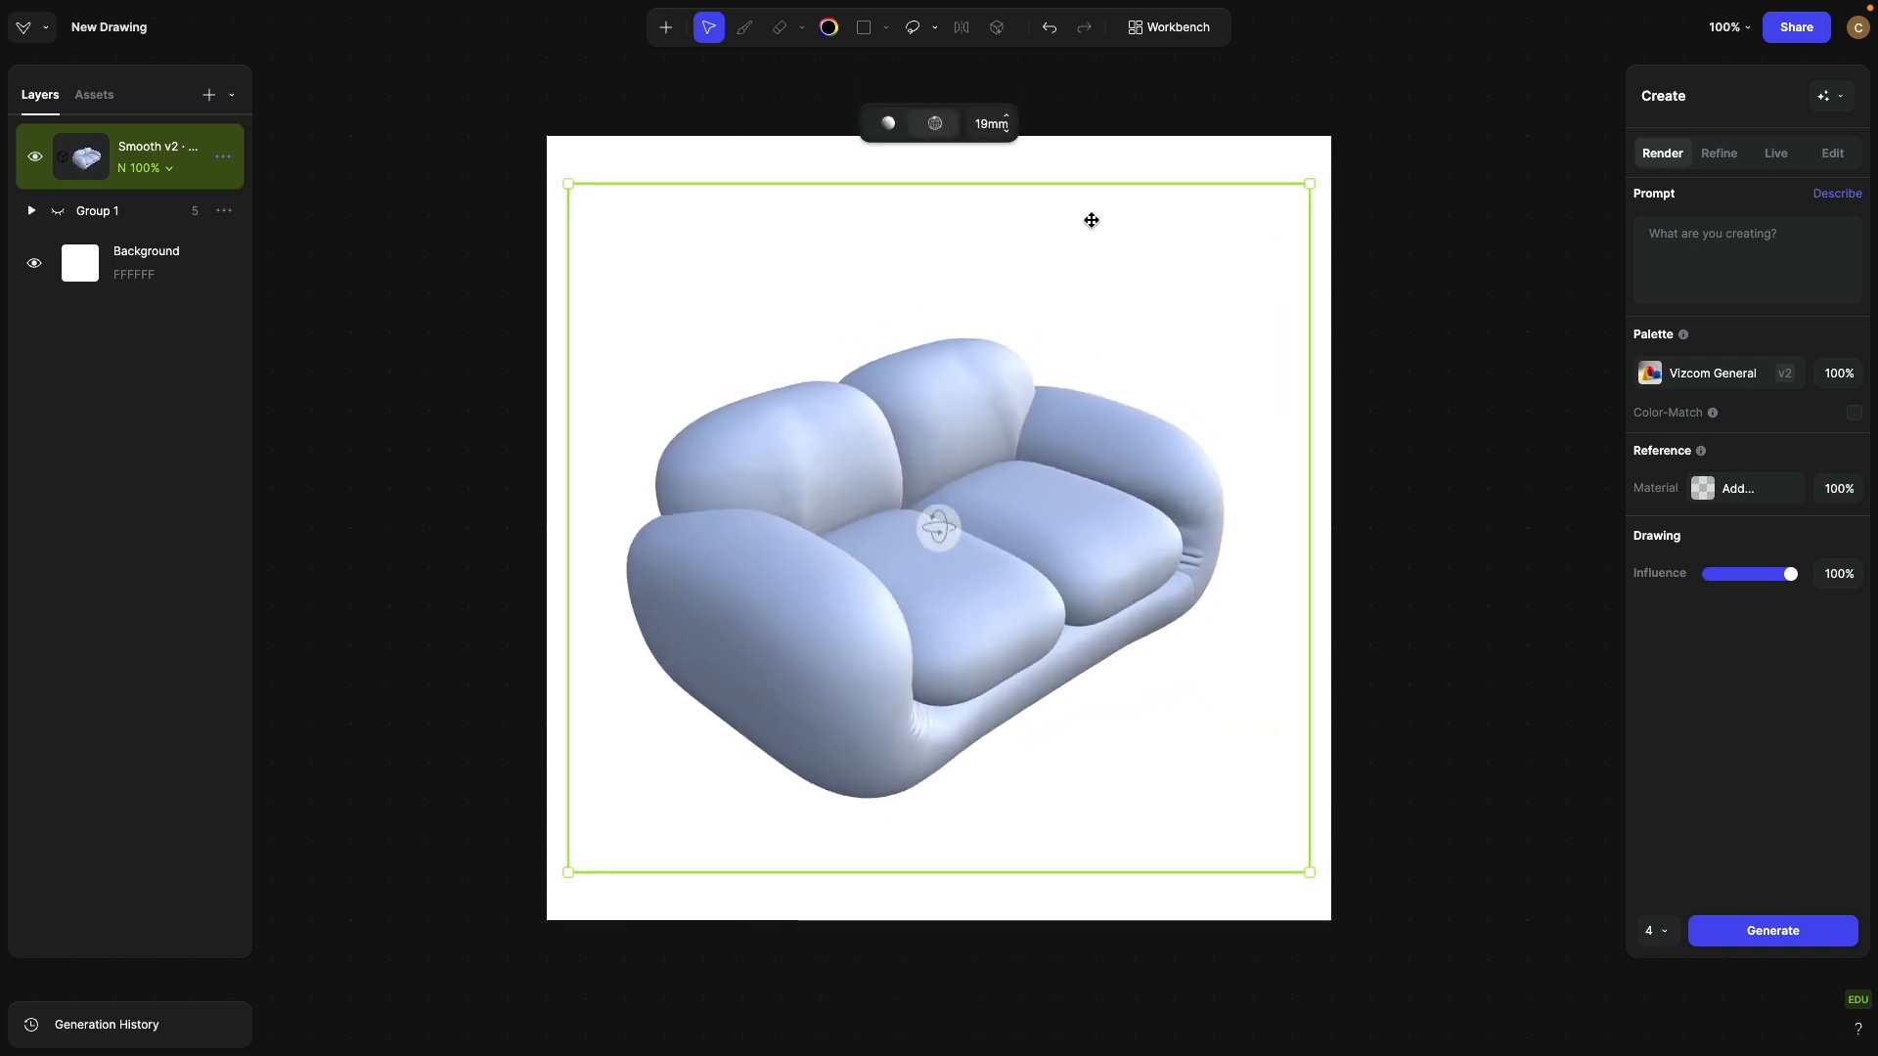
click(1184, 29)
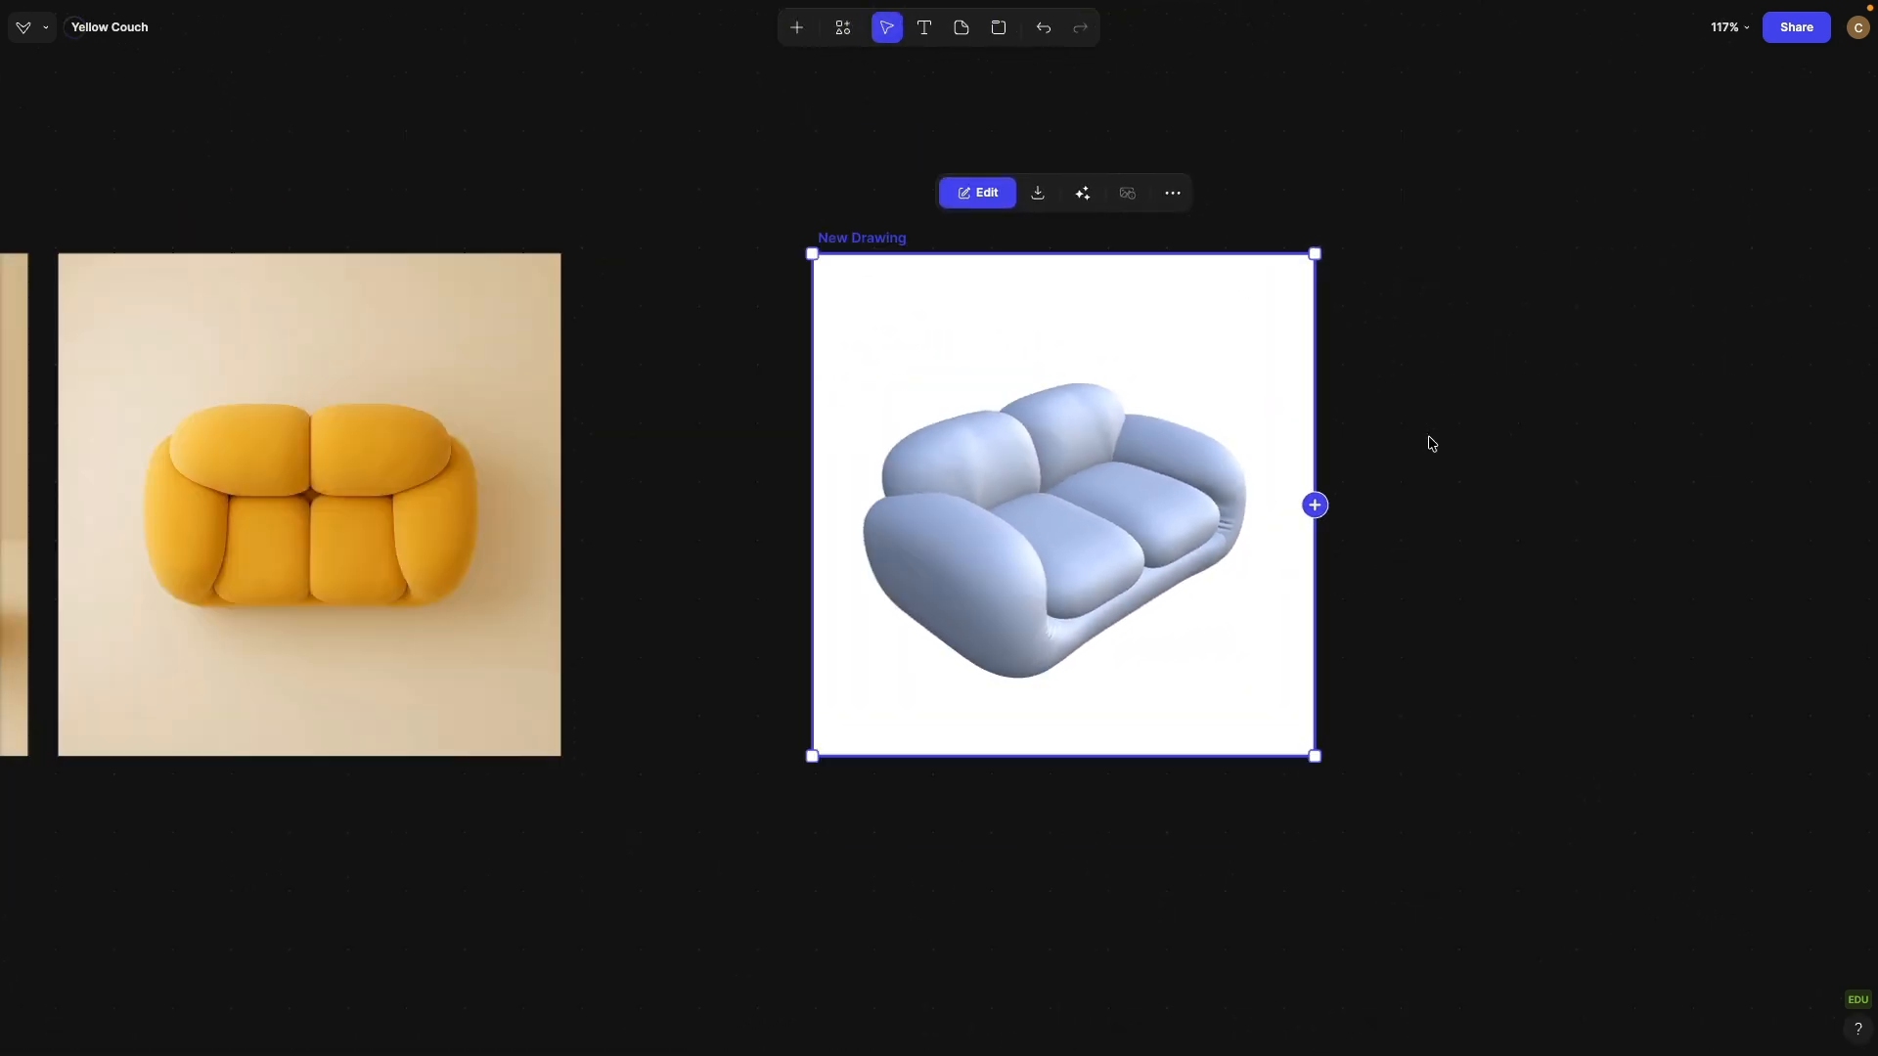
Step: Review the whole board, comparing the chained couch variations at its start with the playground variations, generated views and 3D models
scroll(1434, 448, down, 10)
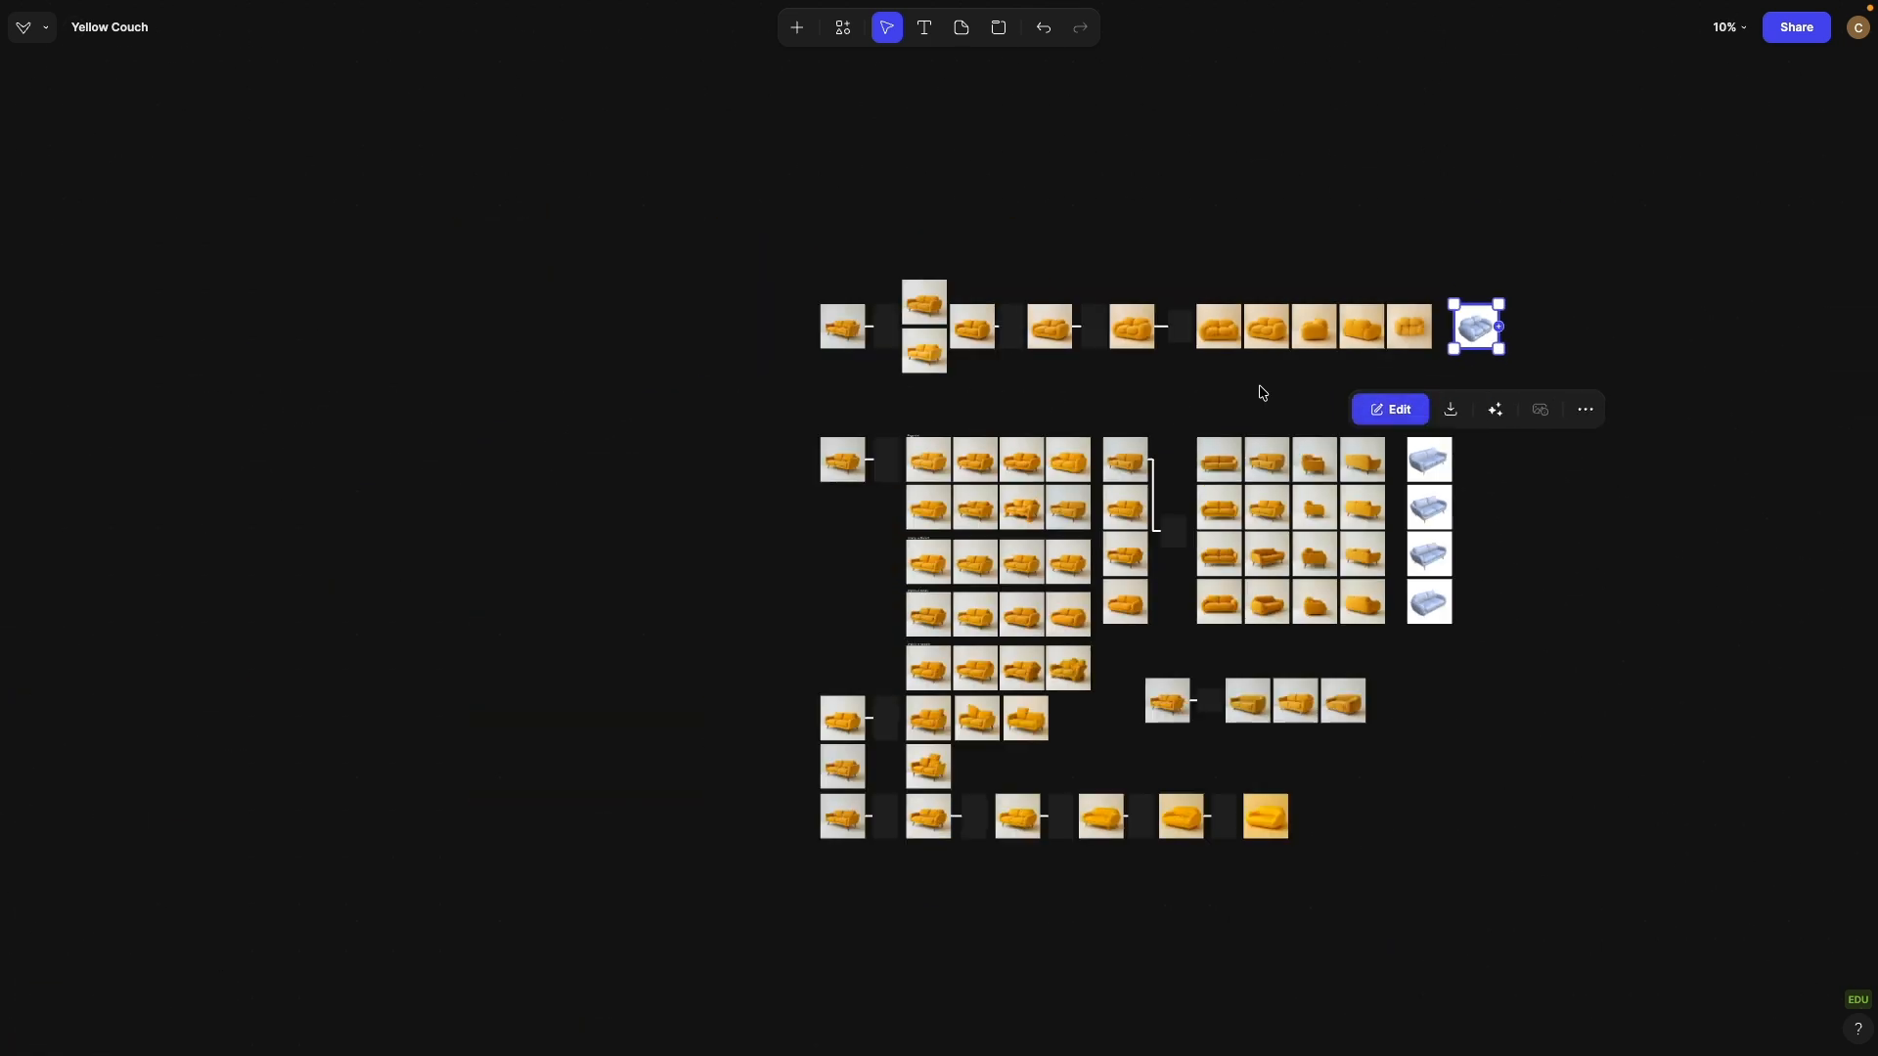
scroll(1258, 408, up, 5)
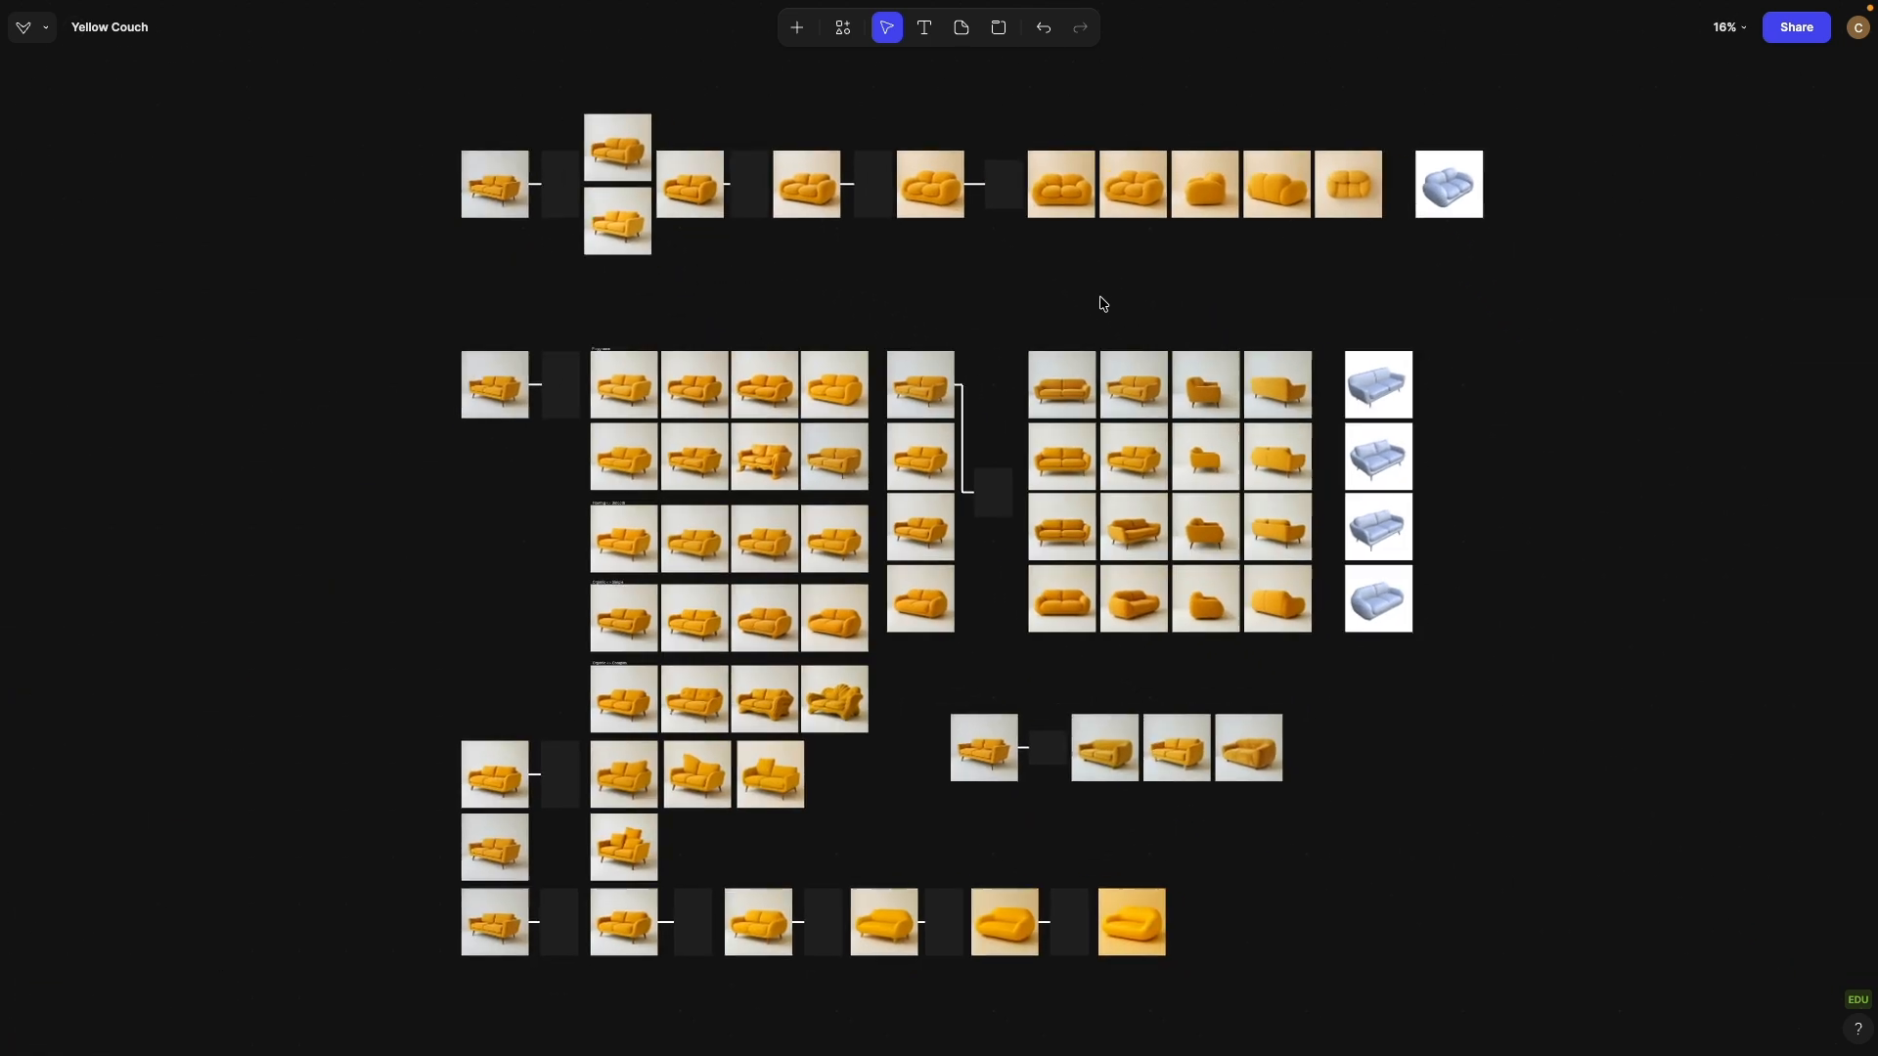
drag(1094, 297, 1060, 293)
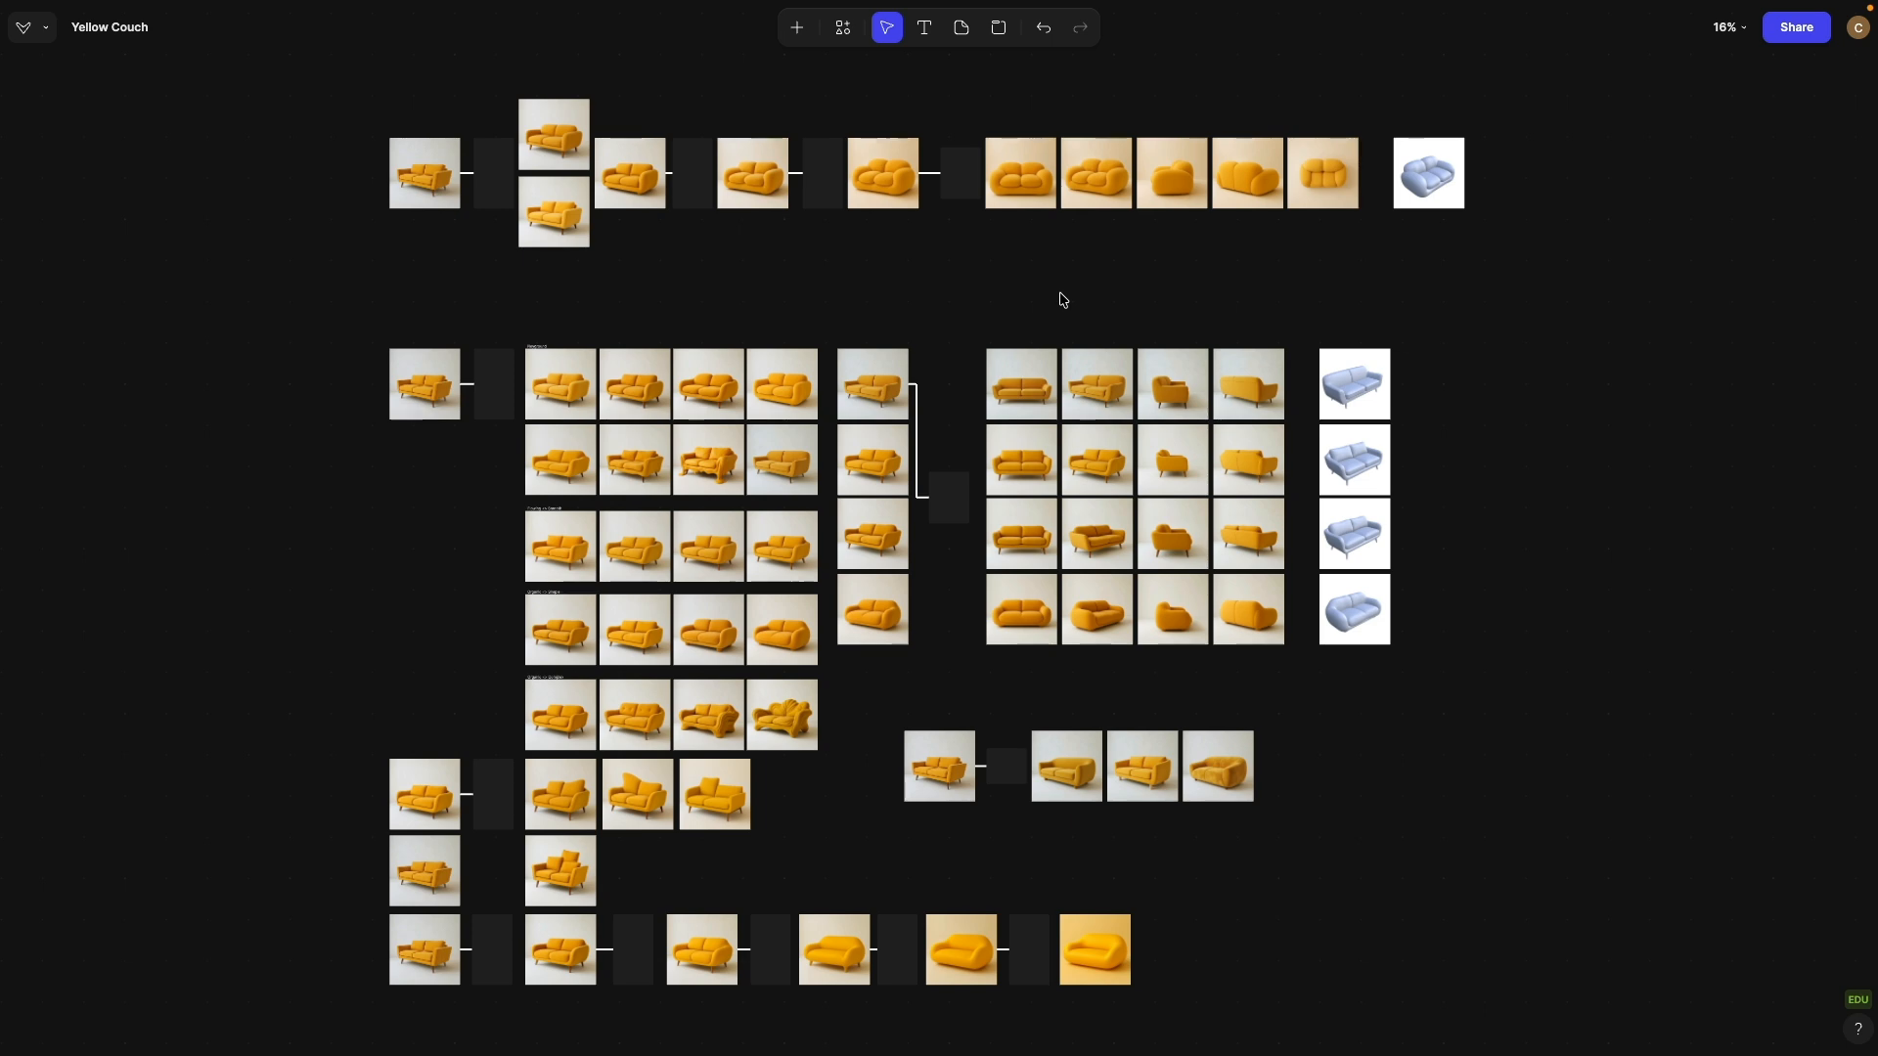
scroll(537, 240, up, 5)
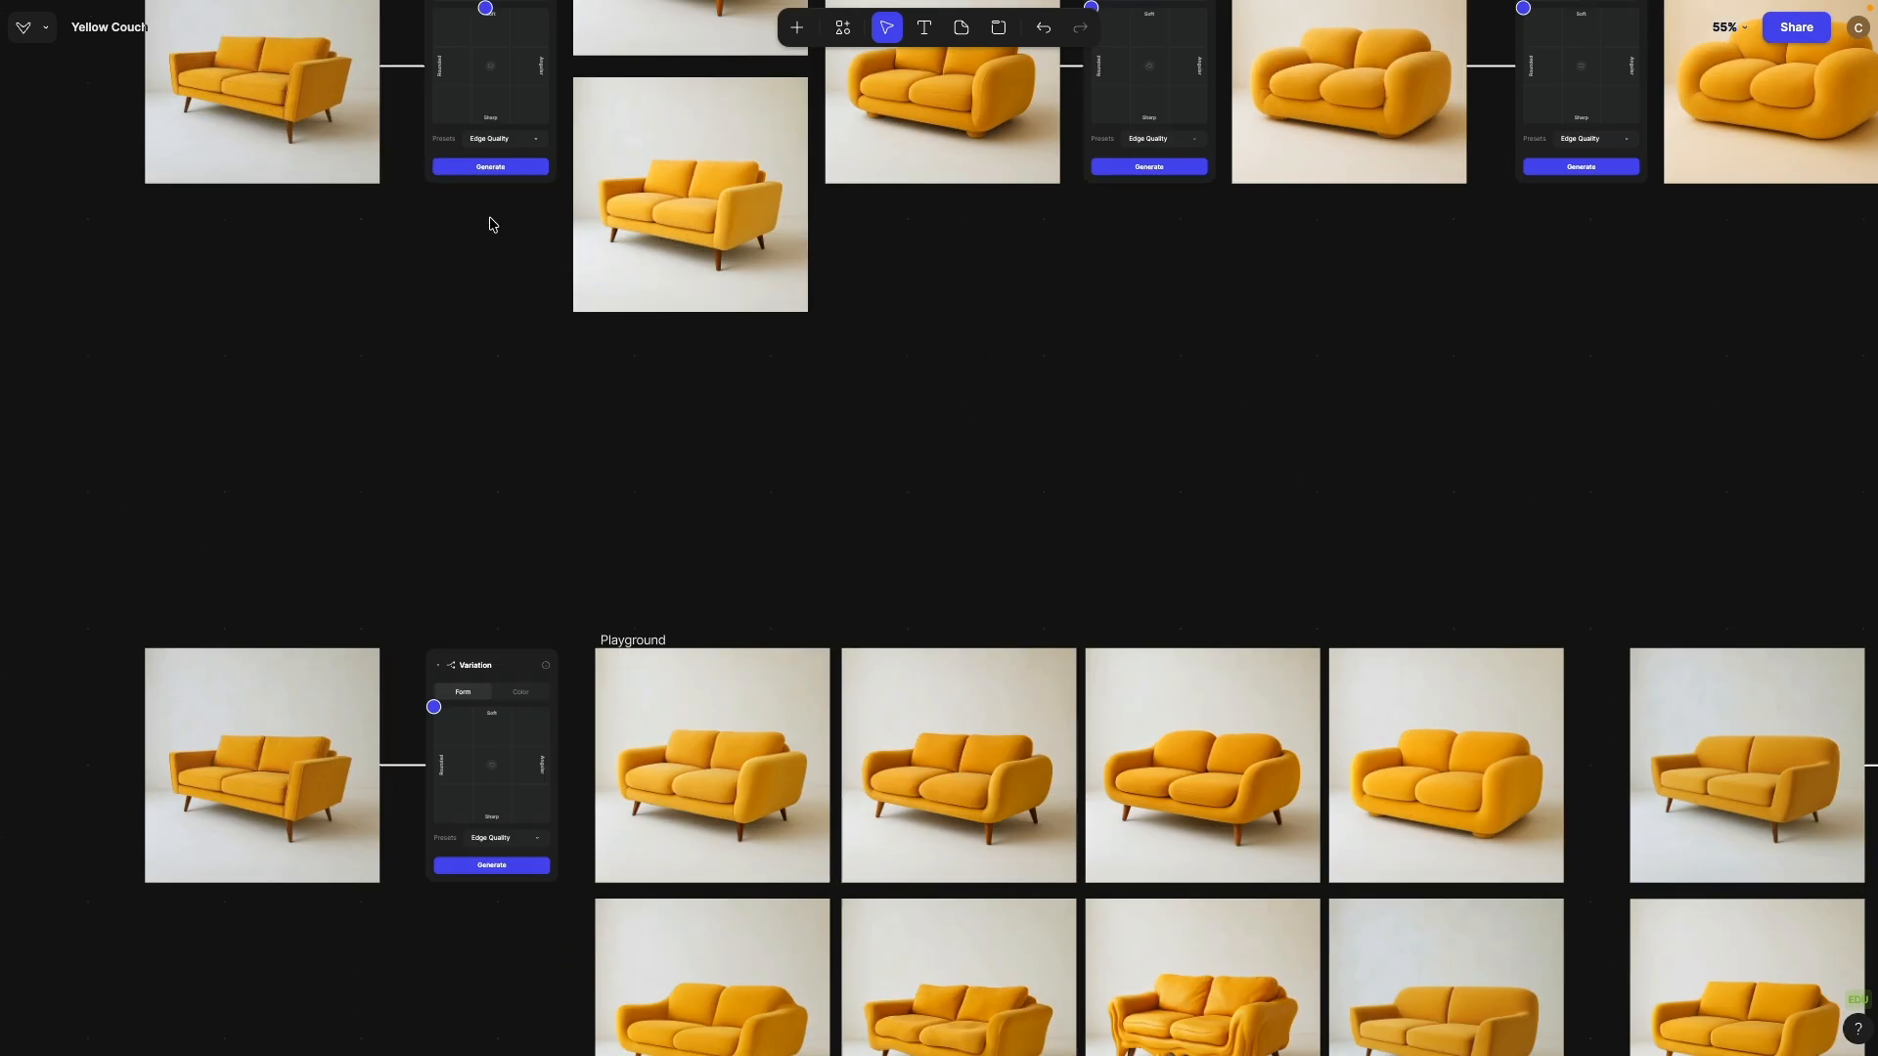
scroll(509, 321, down, 4)
scroll(1071, 683, down, 5)
scroll(1071, 682, right, 4)
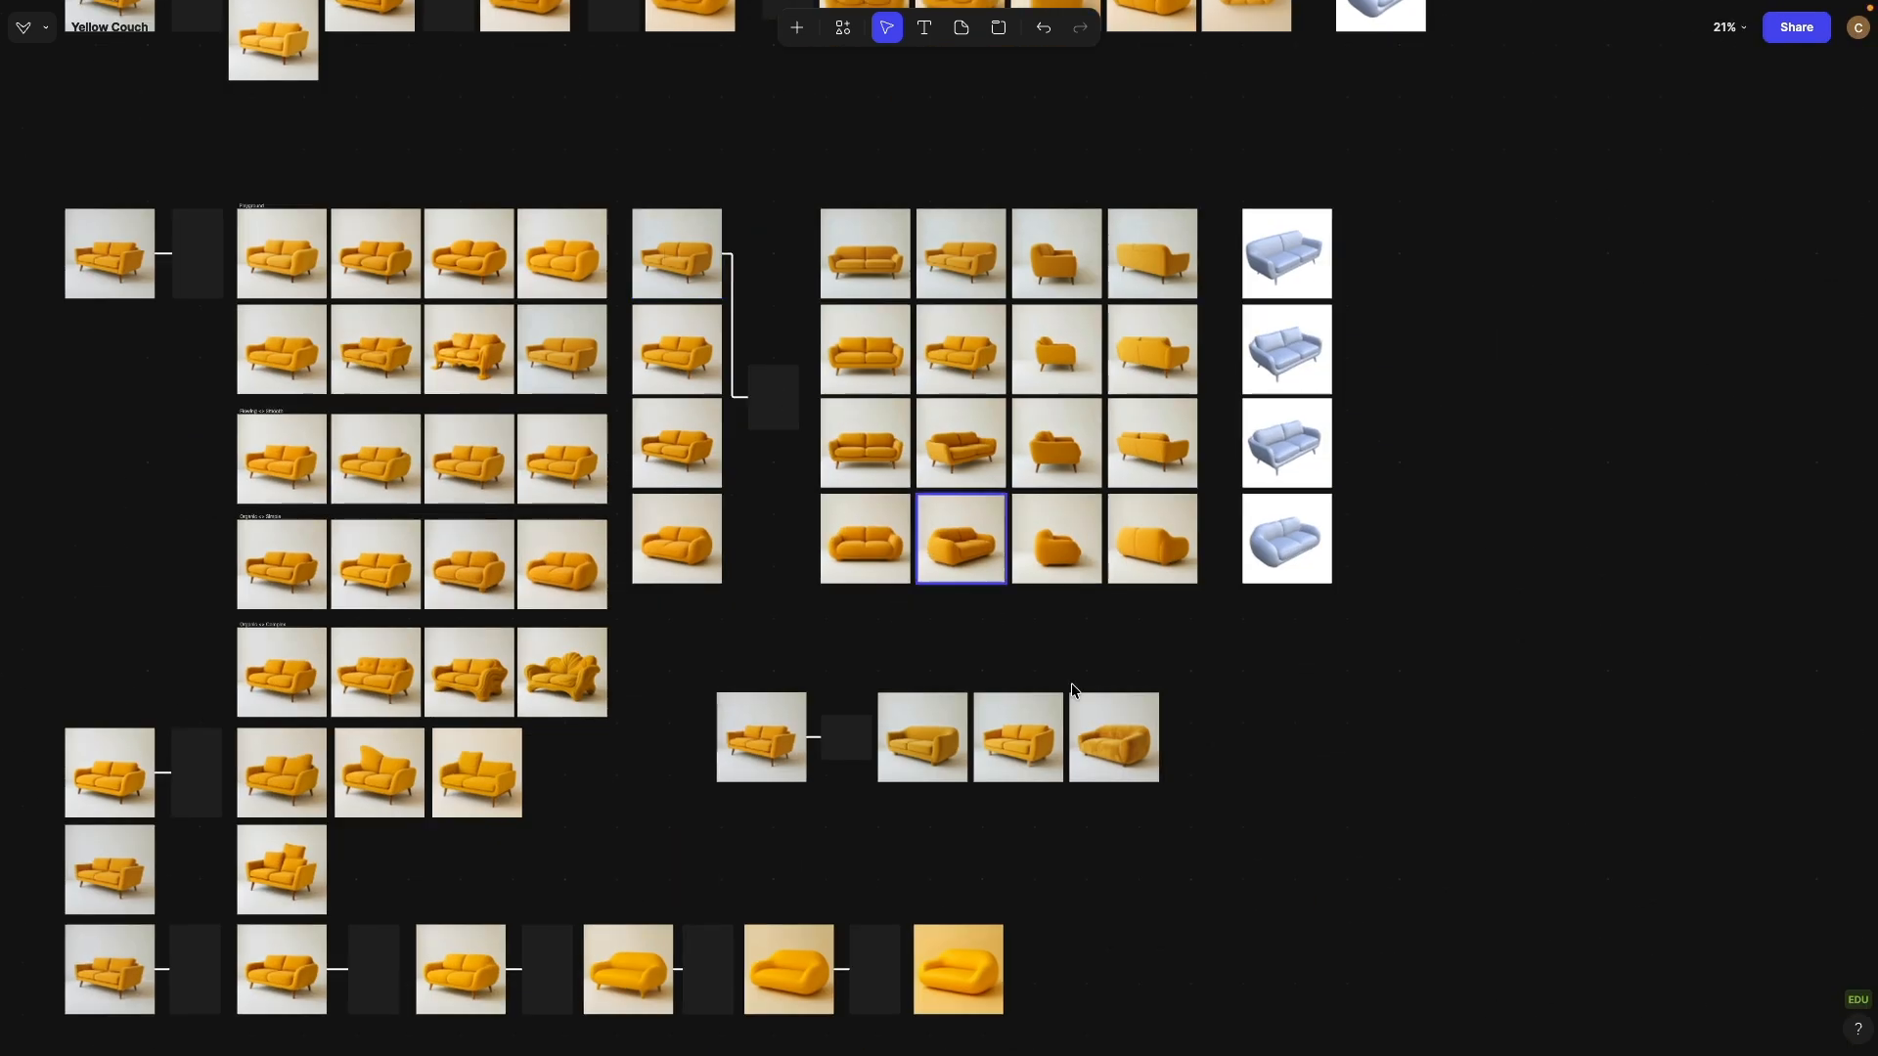
Step: Examine the Modify node with the prompt "very soft and rounded design" alongside its source couch and generated results
scroll(746, 568, up, 6)
click(857, 411)
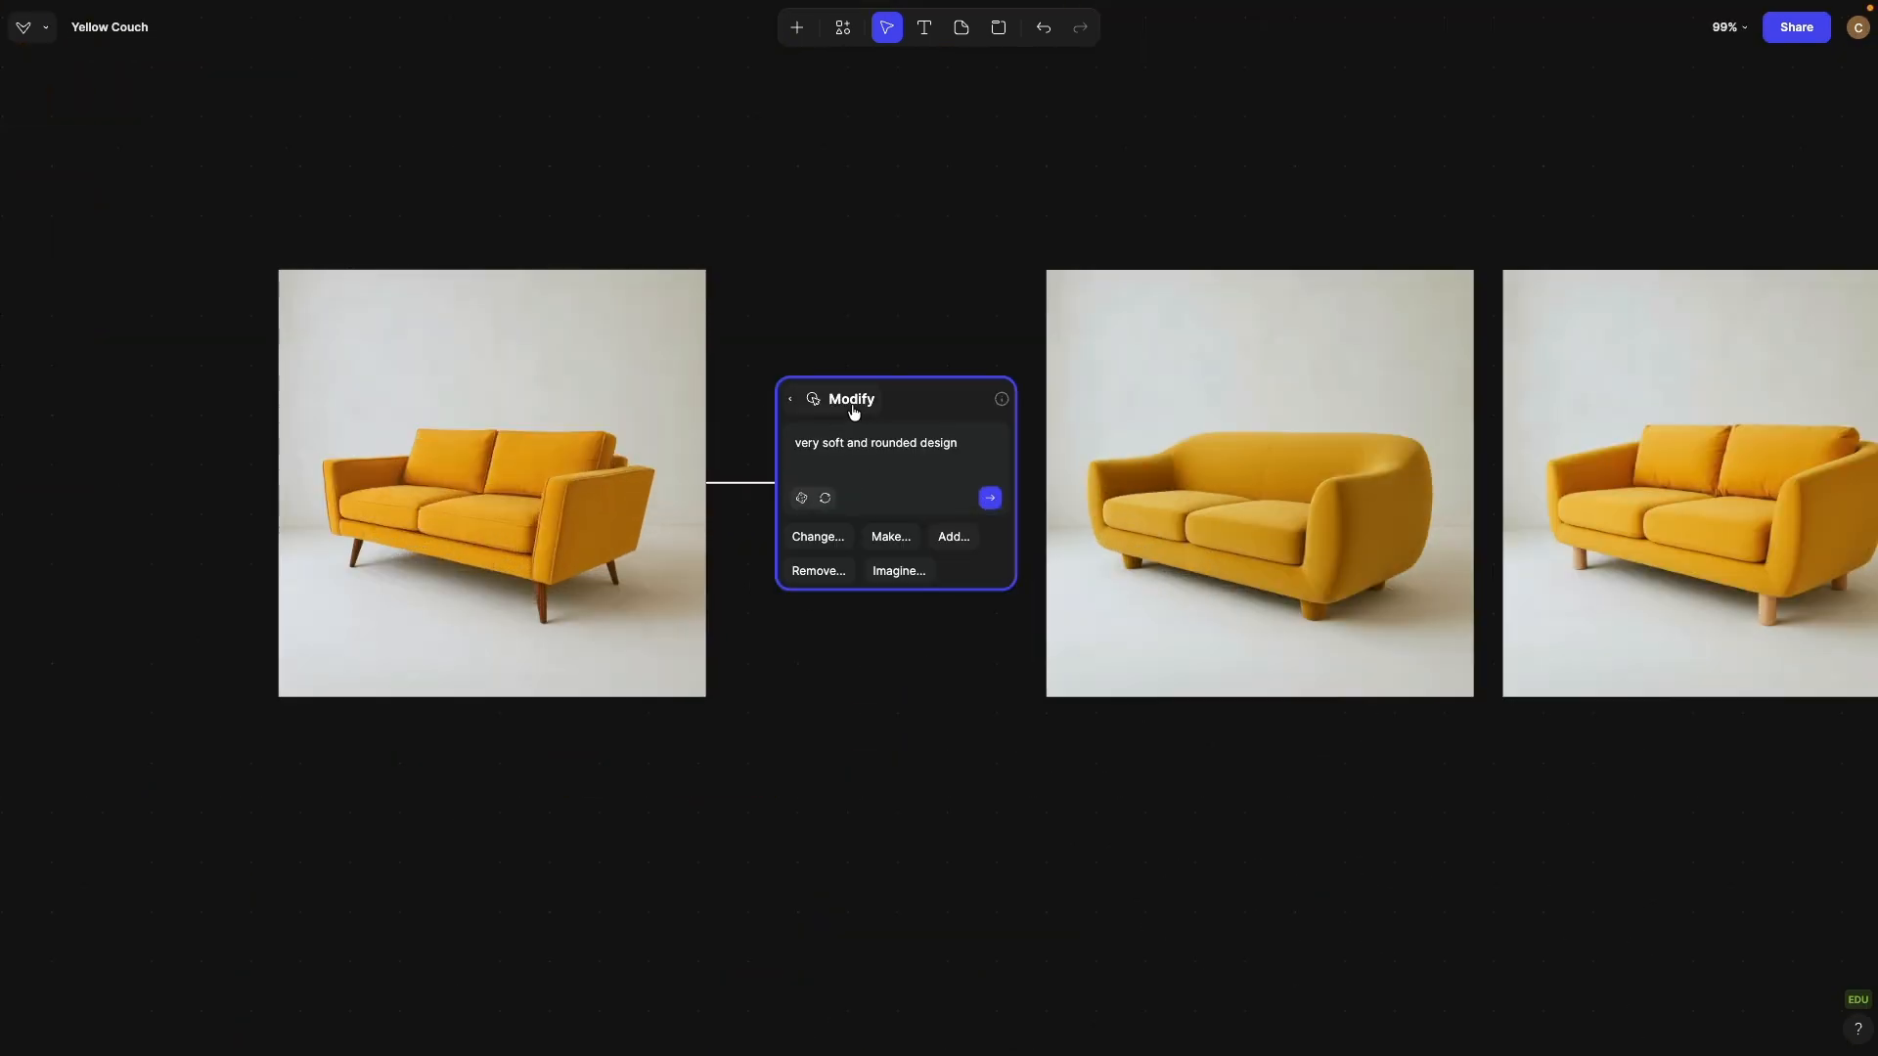
scroll(886, 495, down, 10)
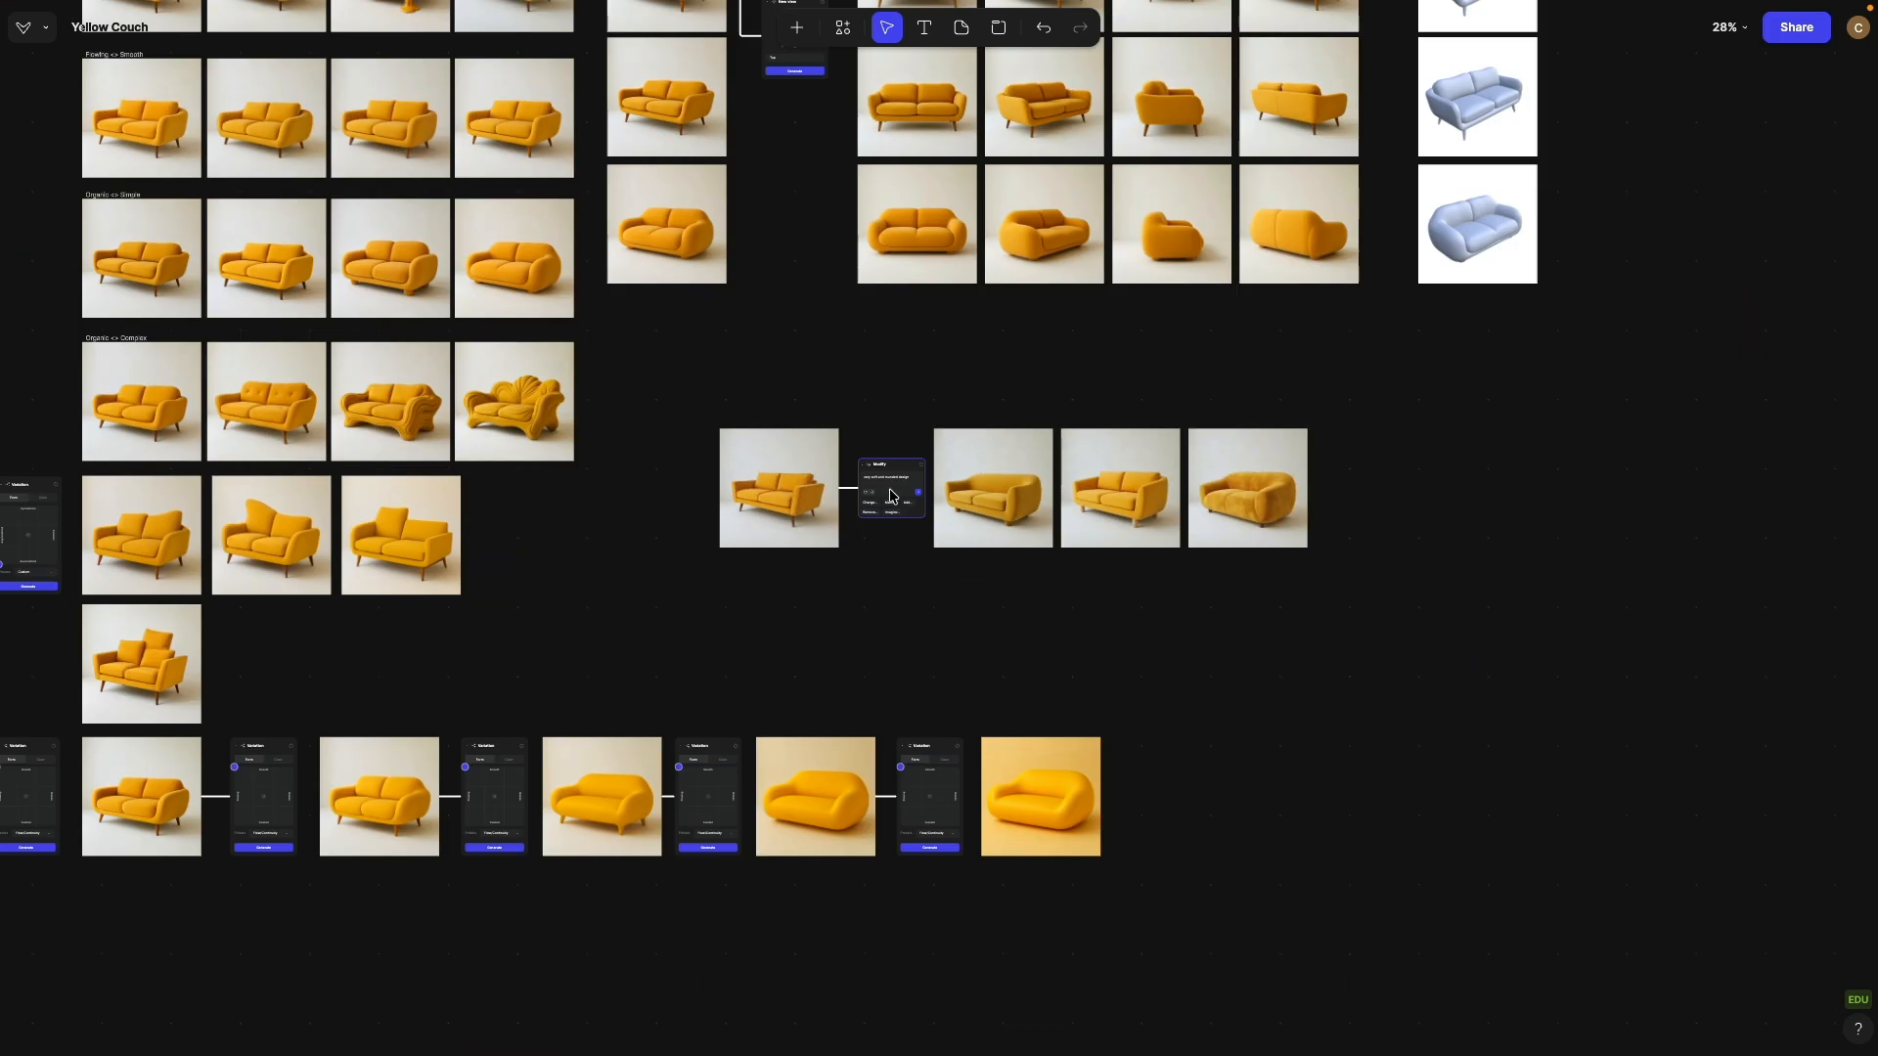
scroll(501, 284, up, 2)
scroll(501, 284, up, 4)
scroll(440, 391, left, 1)
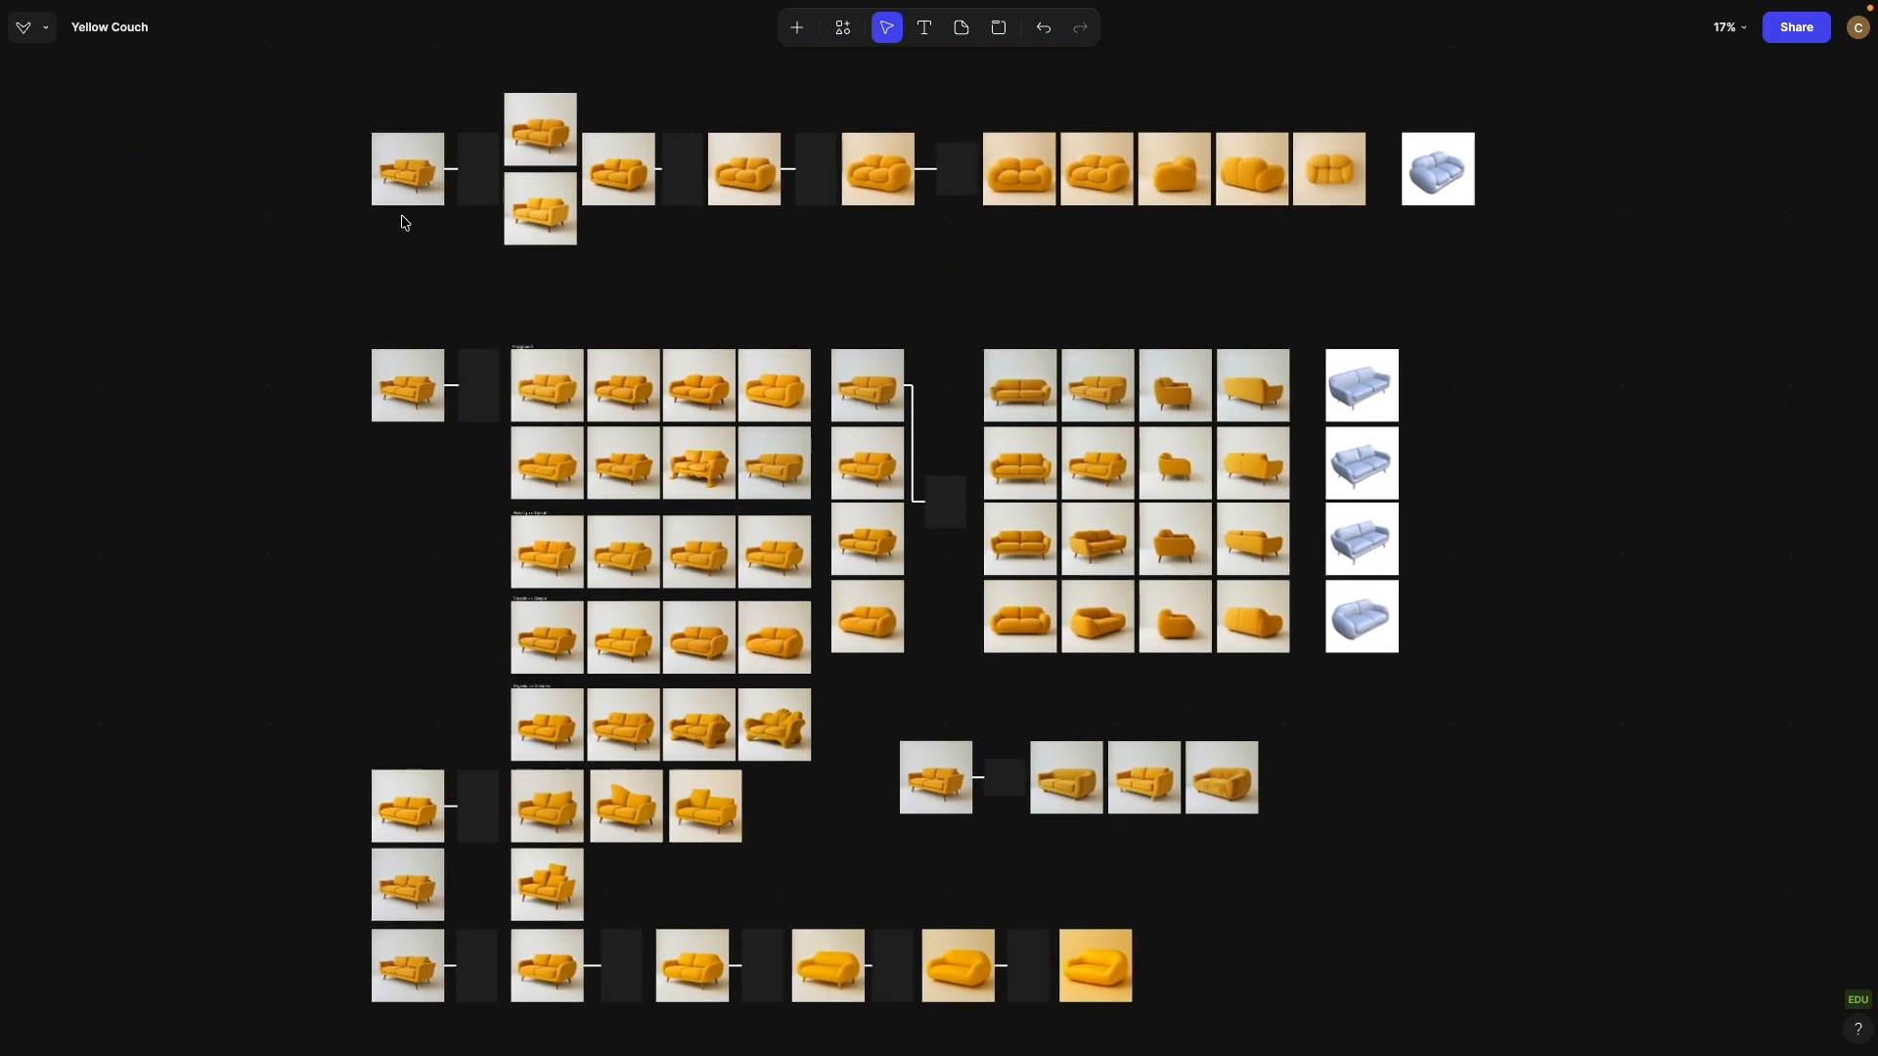
click(406, 386)
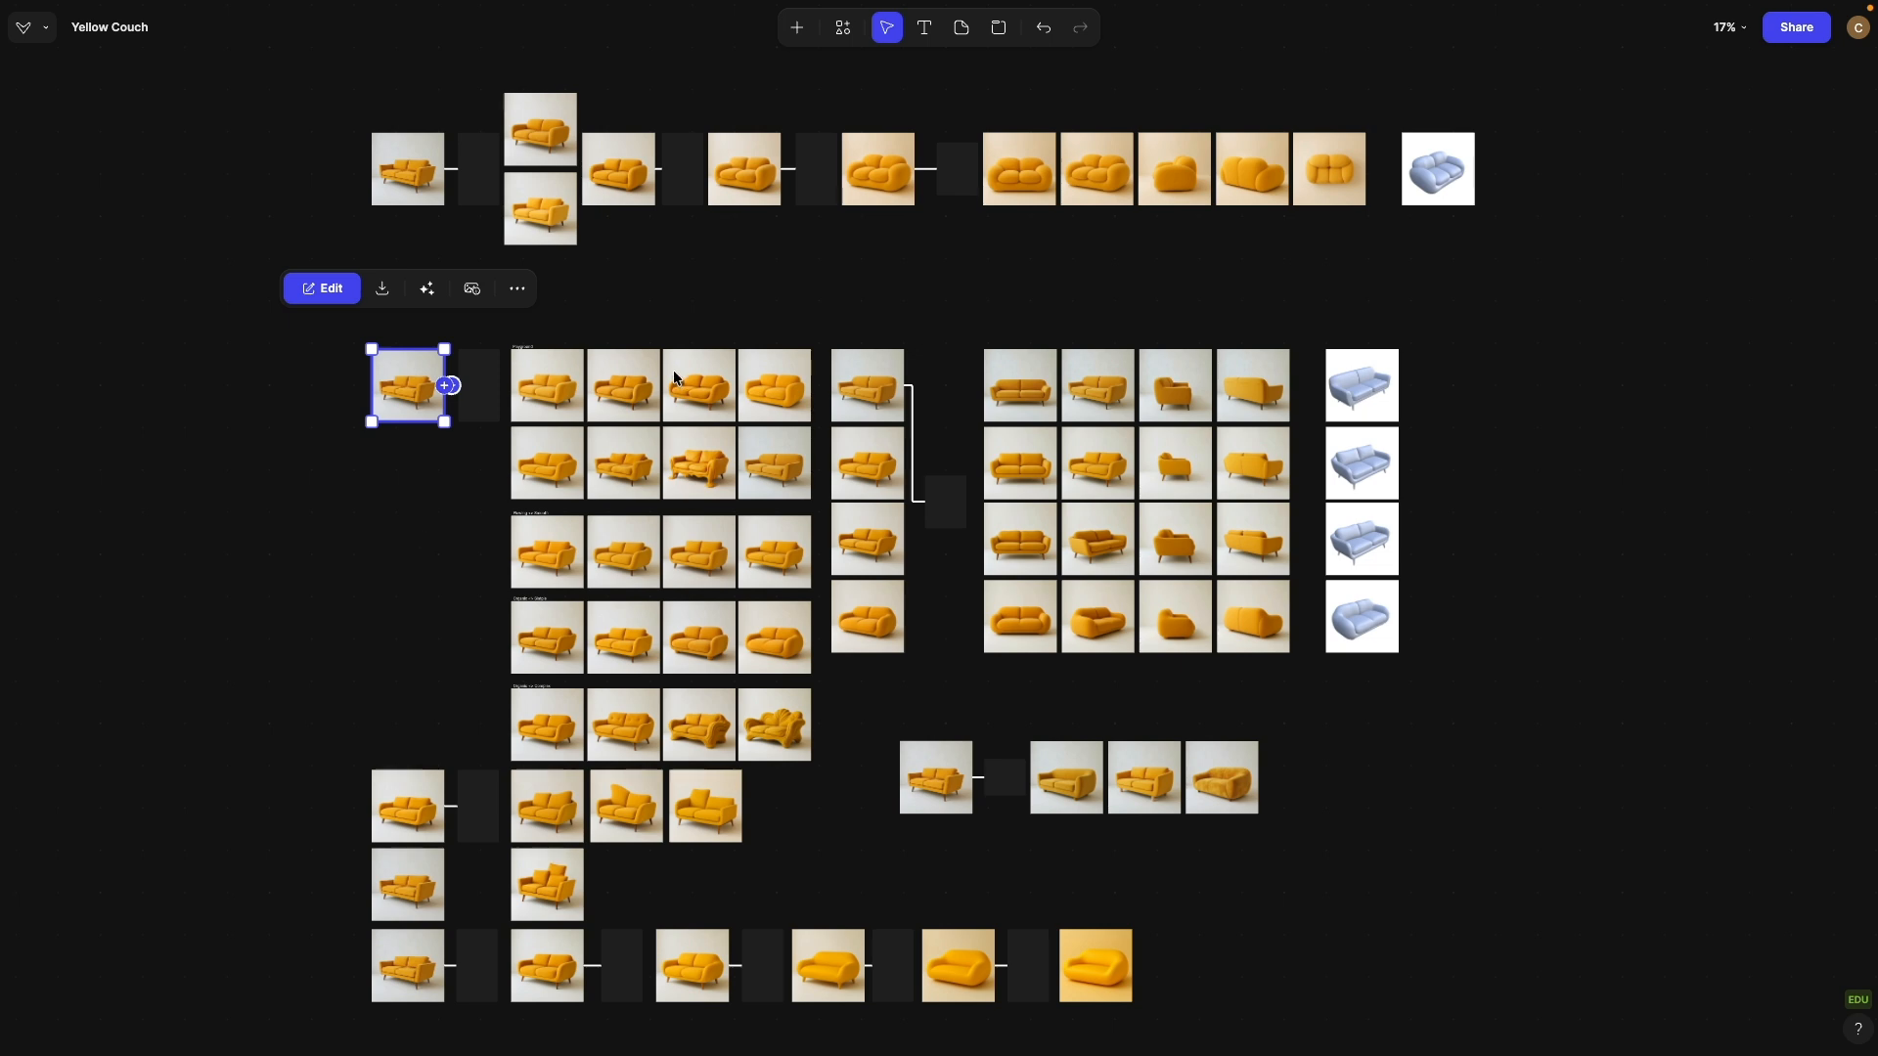
drag(564, 323, 1158, 291)
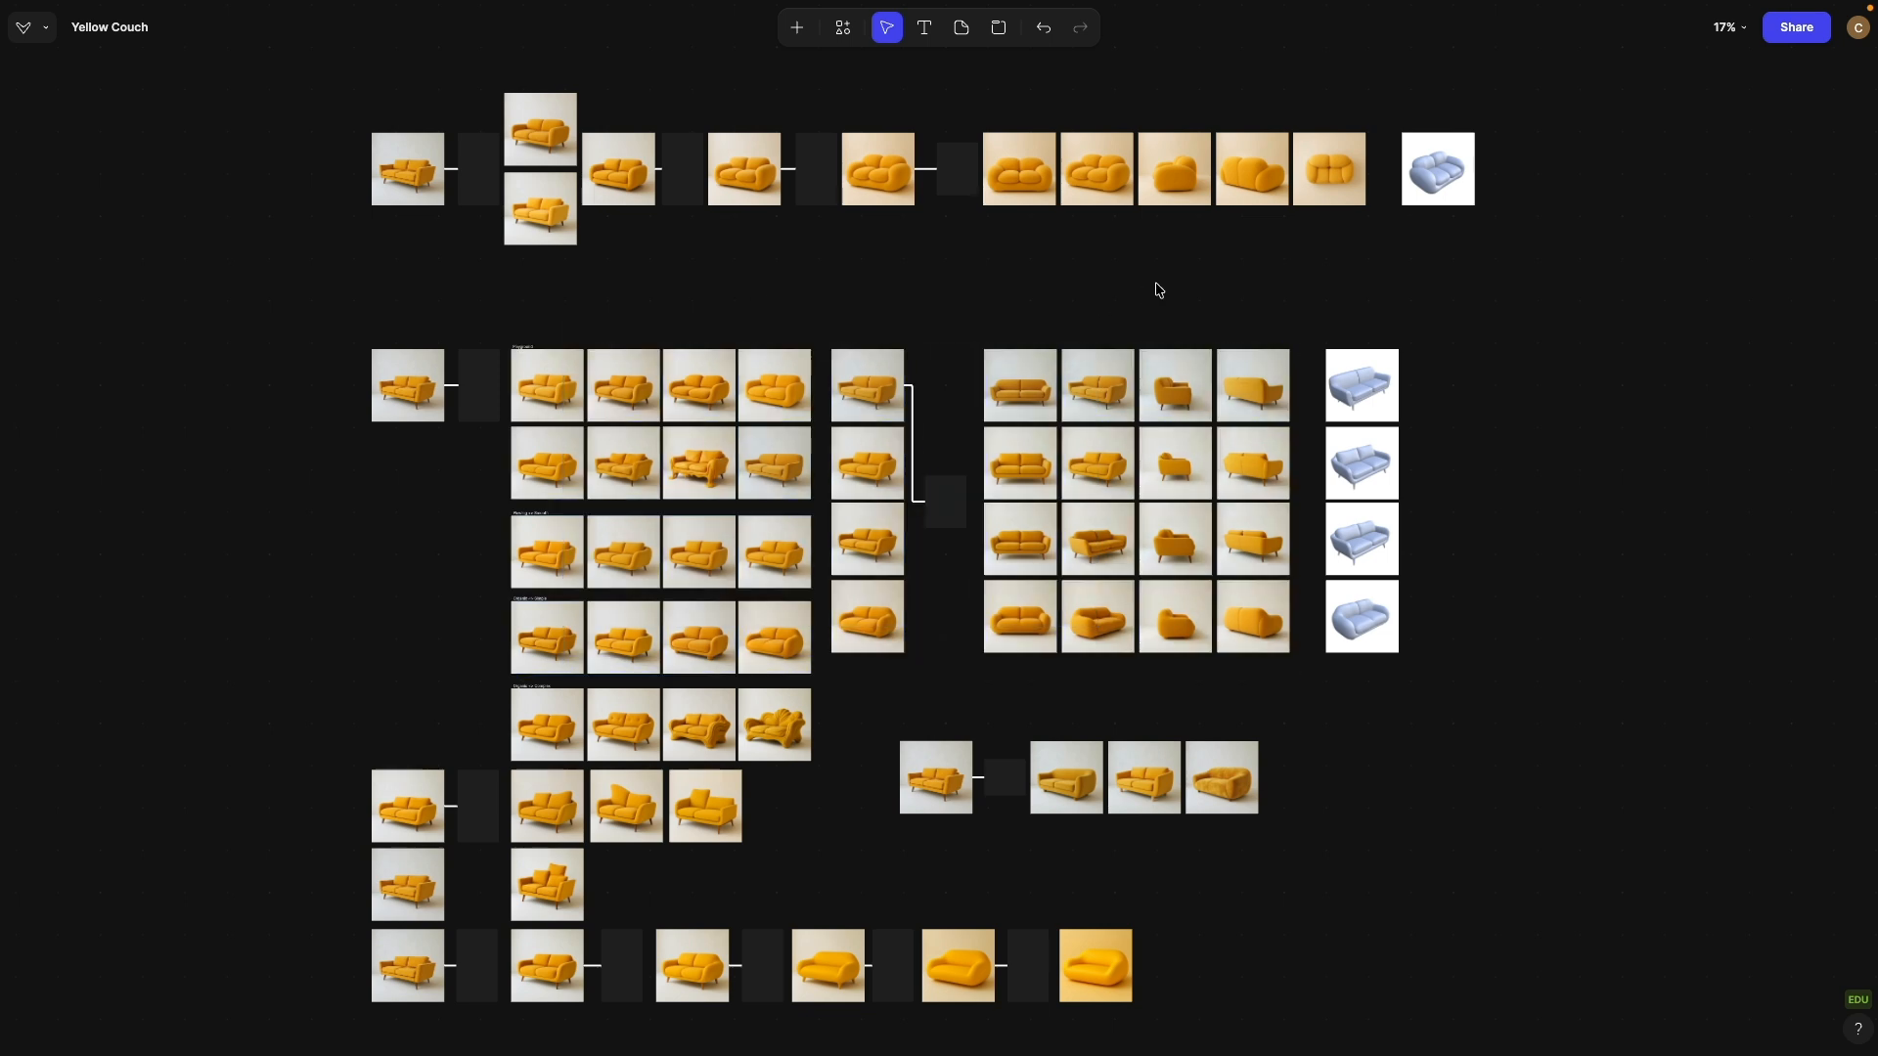